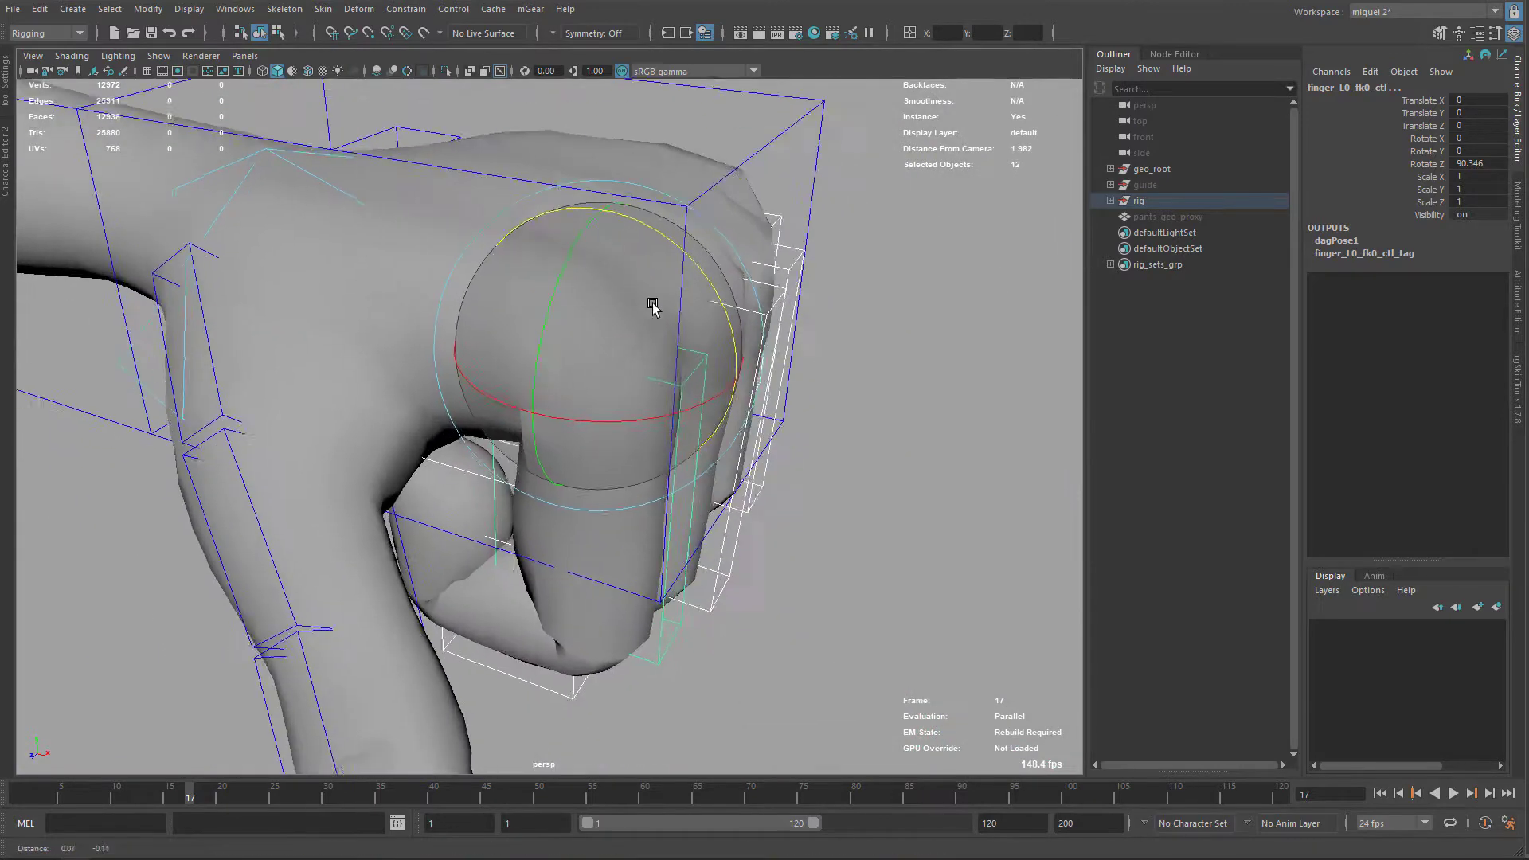
Examine the deformation of the curled left-hand fingers from several sides with the wireframe shown over the shaded mesh
{"action": "left_click_drag", "start_coordinate": [654, 394], "coordinate": [557, 352], "text": "alt"}
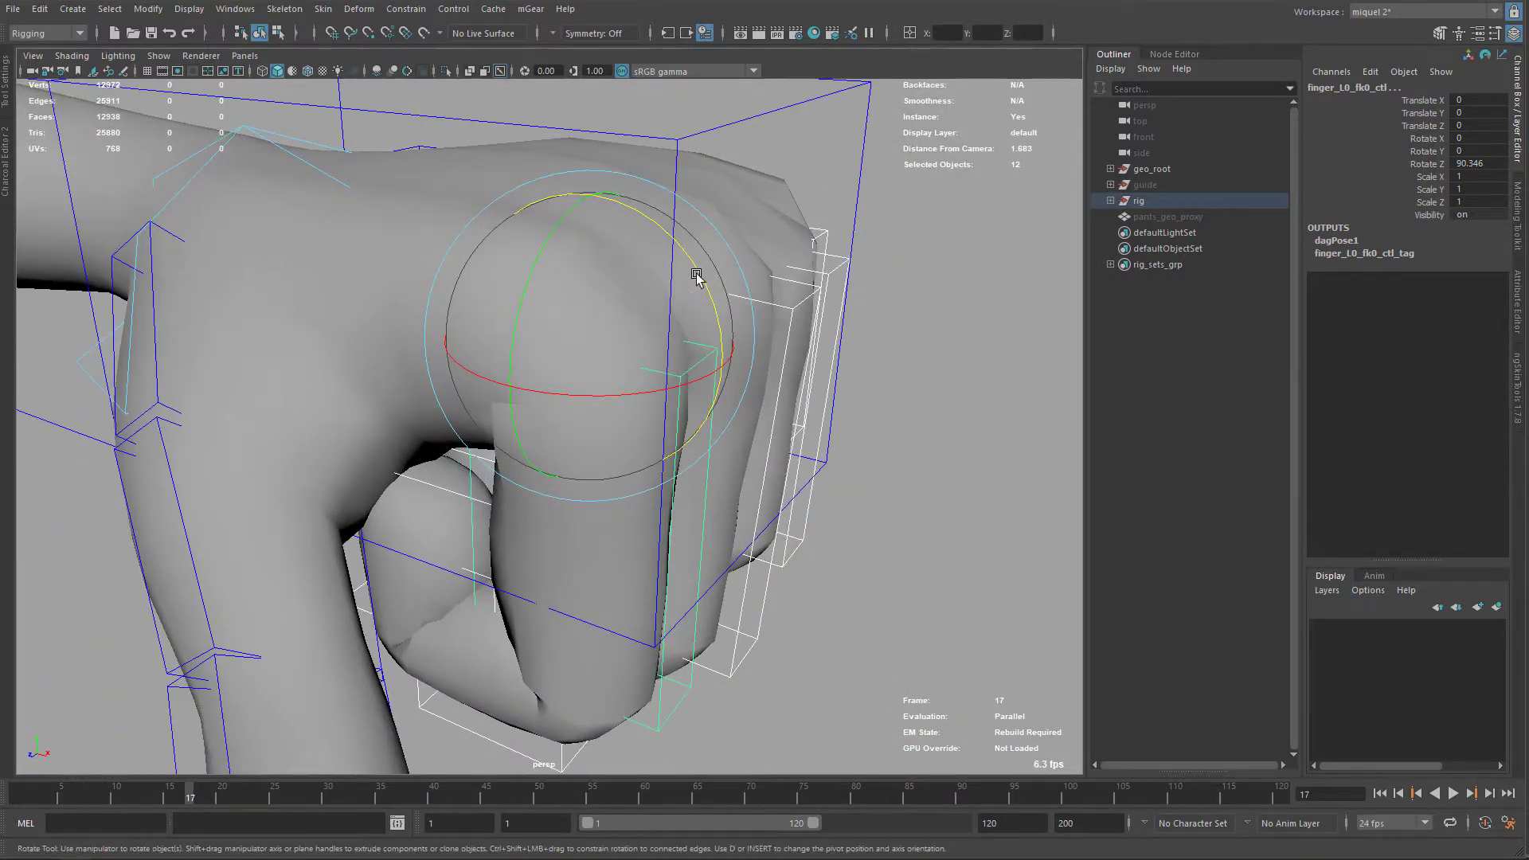
{"action": "right_click_drag", "start_coordinate": [692, 532], "coordinate": [682, 514], "text": "alt"}
{"action": "left_click_drag", "start_coordinate": [682, 513], "coordinate": [616, 450], "text": "alt"}
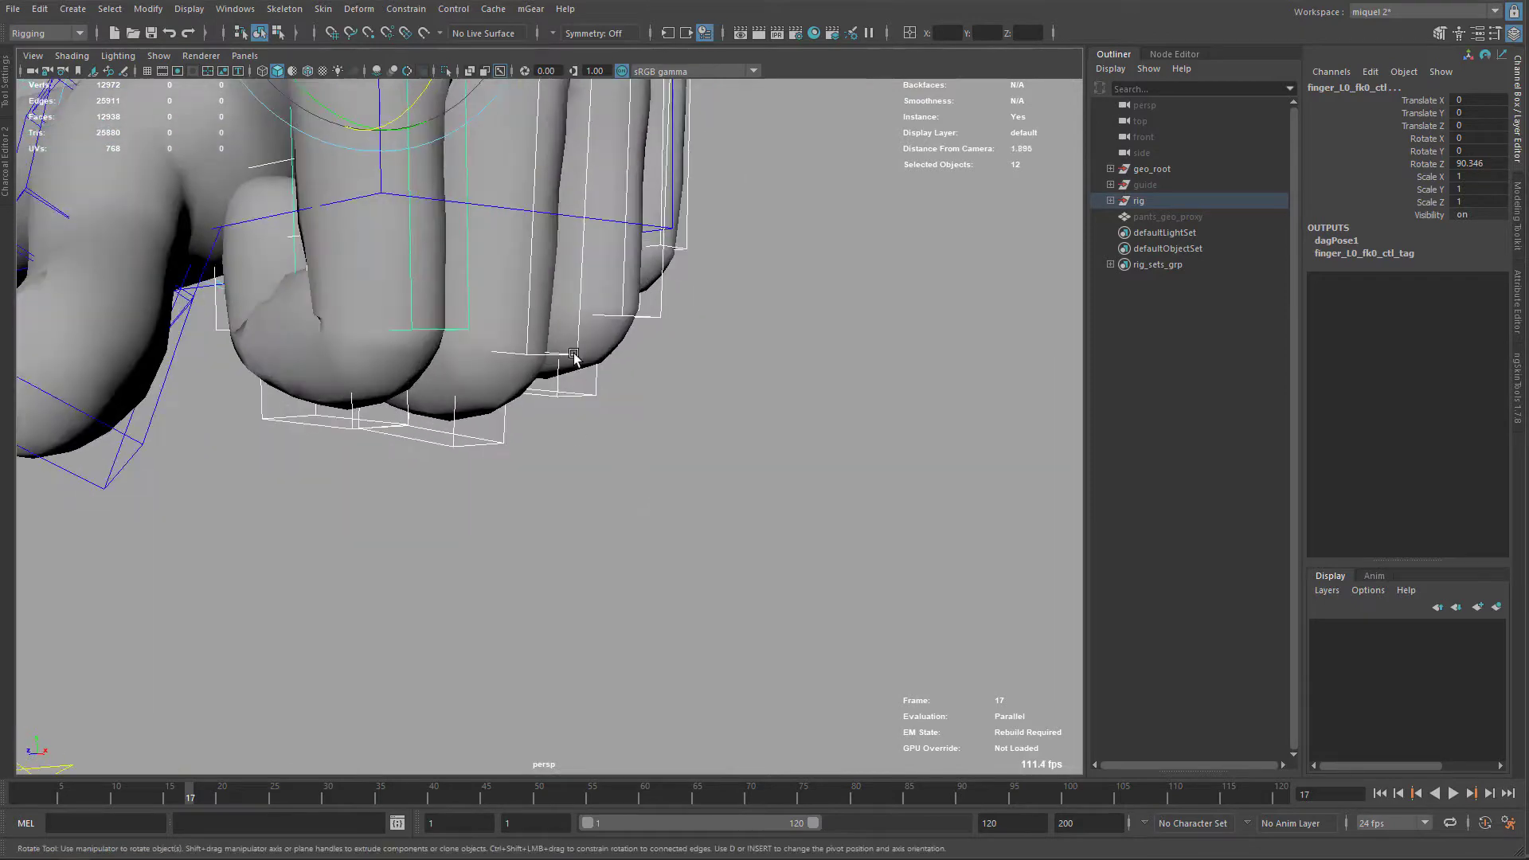
{"action": "left_click_drag", "start_coordinate": [522, 339], "coordinate": [546, 321], "text": "alt"}
{"action": "right_click_drag", "start_coordinate": [629, 434], "coordinate": [587, 392], "text": "alt"}
{"action": "left_click_drag", "start_coordinate": [587, 393], "coordinate": [570, 402], "text": "alt"}
{"action": "right_click_drag", "start_coordinate": [570, 403], "coordinate": [625, 355], "text": "alt"}
{"action": "middle_click_drag", "start_coordinate": [625, 354], "coordinate": [590, 383], "text": "alt"}
{"action": "key", "text": "alt+5"}
{"action": "right_click_drag", "start_coordinate": [586, 386], "coordinate": [591, 427], "text": "alt"}
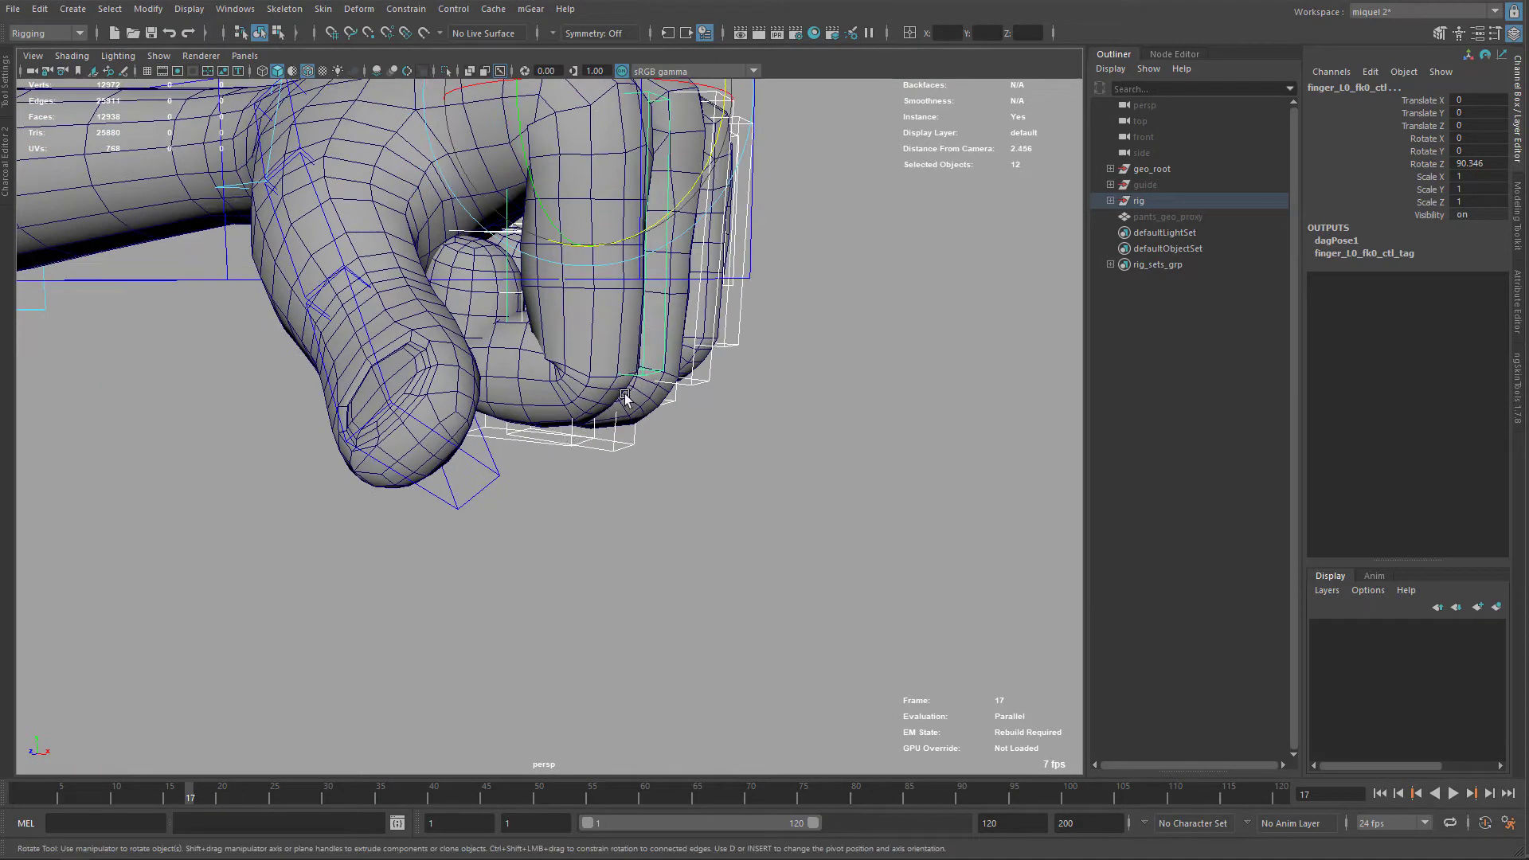
{"action": "left_click_drag", "start_coordinate": [658, 302], "coordinate": [608, 328], "text": "alt"}
{"action": "scroll", "coordinate": [597, 287], "scroll_direction": "up", "scroll_amount": 2}
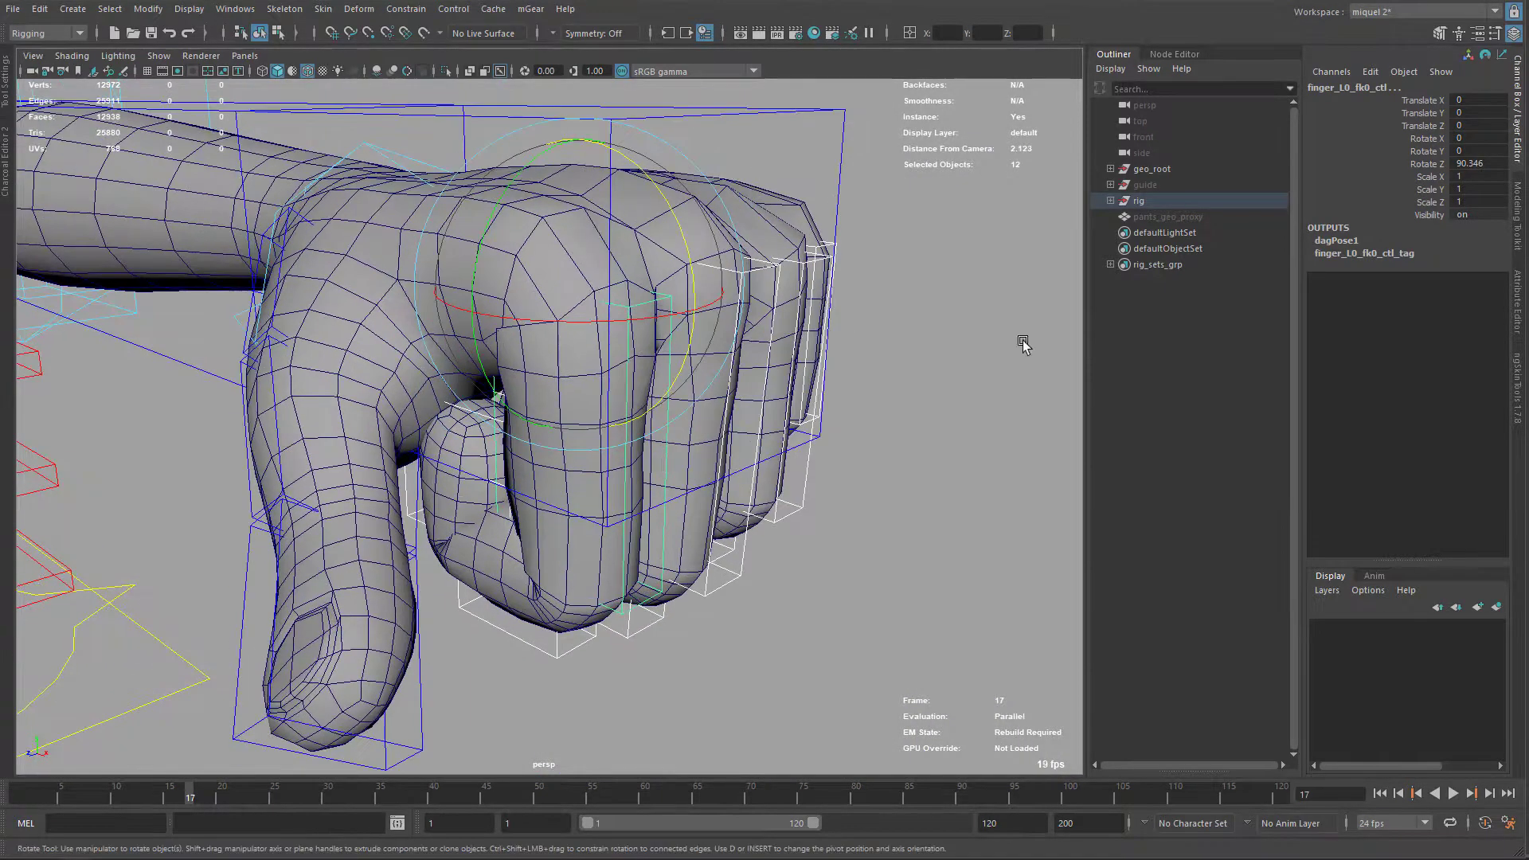
Load the body mesh's skinning layers in ngSkinTools
{"action": "left_click", "coordinate": [1517, 386]}
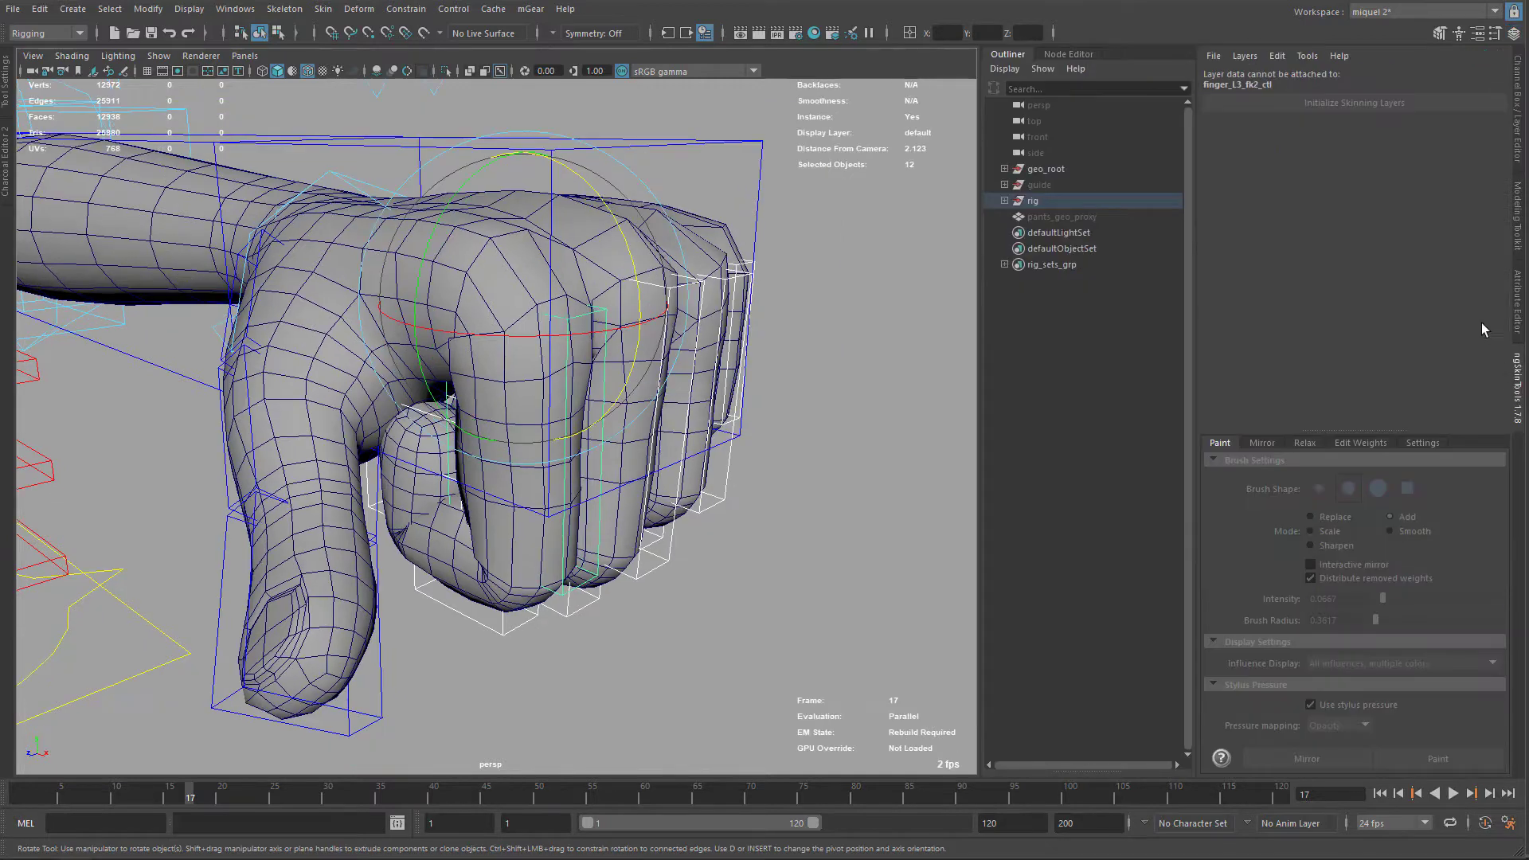
{"action": "key", "text": "q"}
{"action": "left_click", "coordinate": [662, 218]}
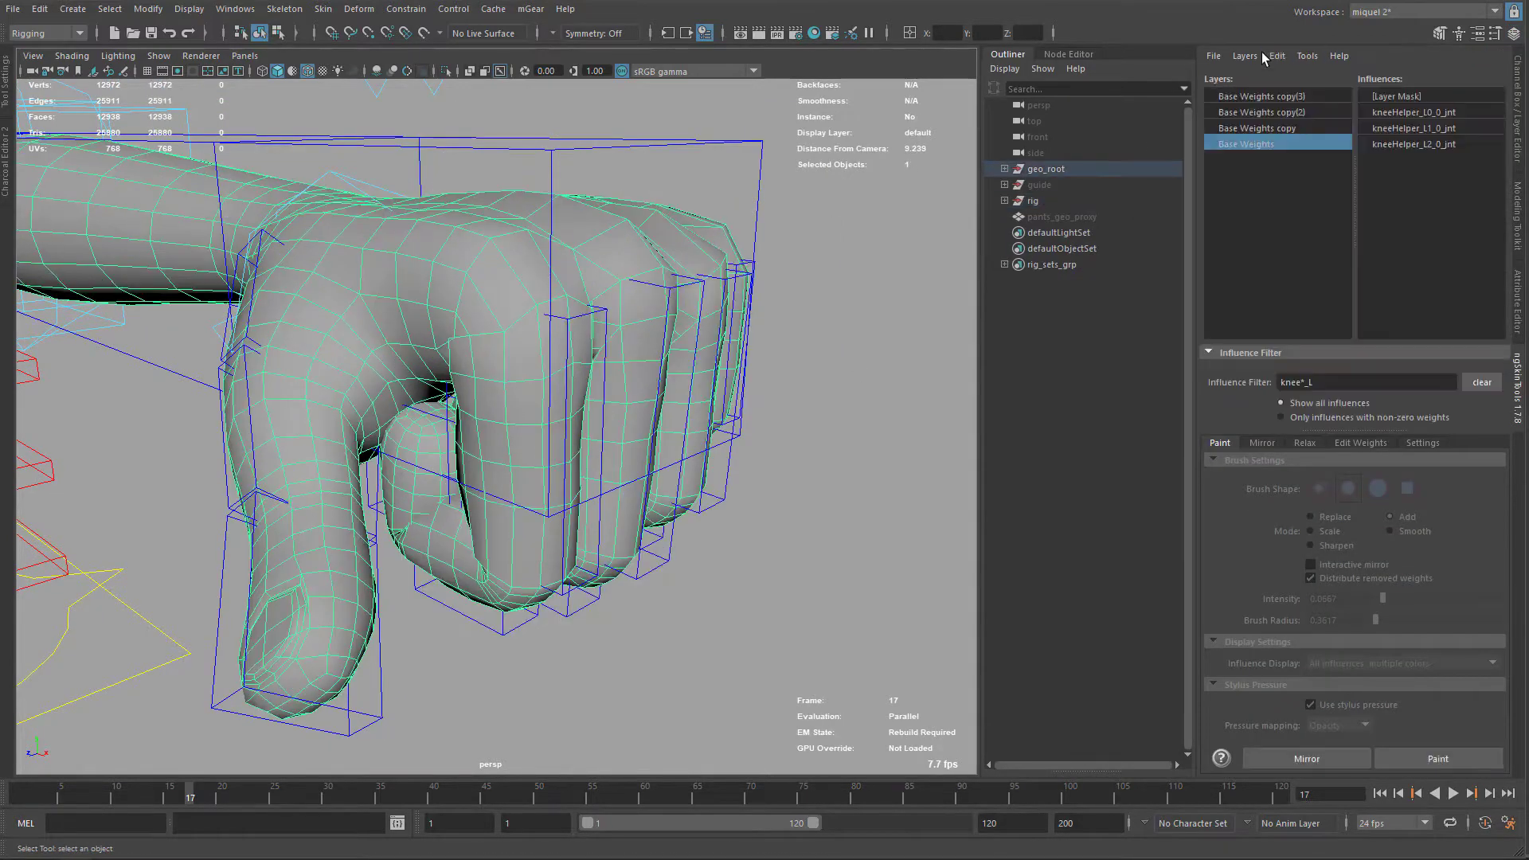
Duplicate the Base Weights copy(3) skinning layer and rename the new layer as fingers
{"action": "left_click", "coordinate": [1266, 96]}
{"action": "left_click", "coordinate": [1276, 56]}
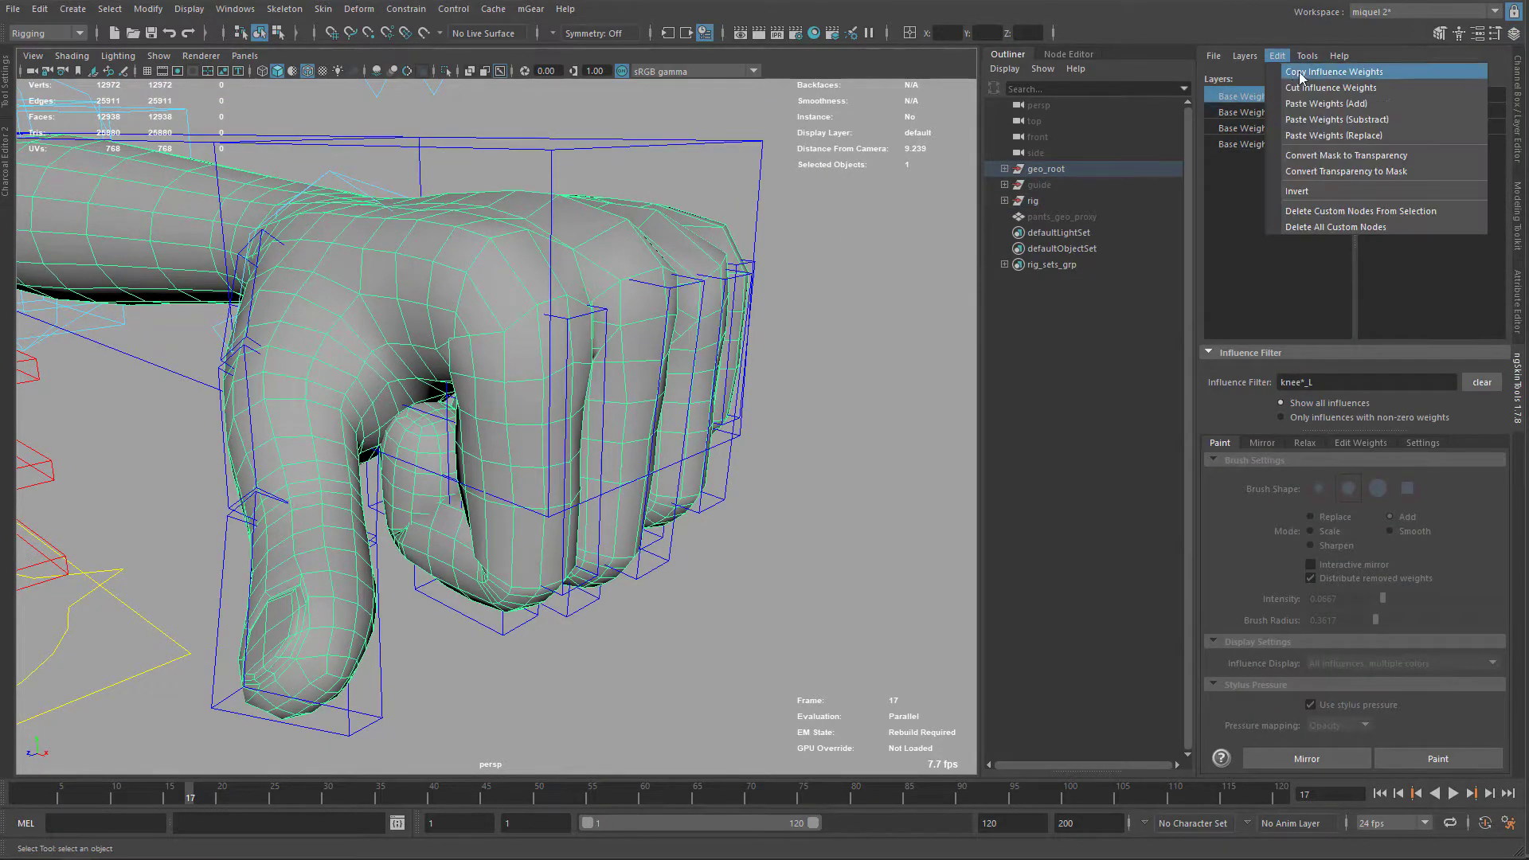
{"action": "mouse_move", "coordinate": [1322, 55]}
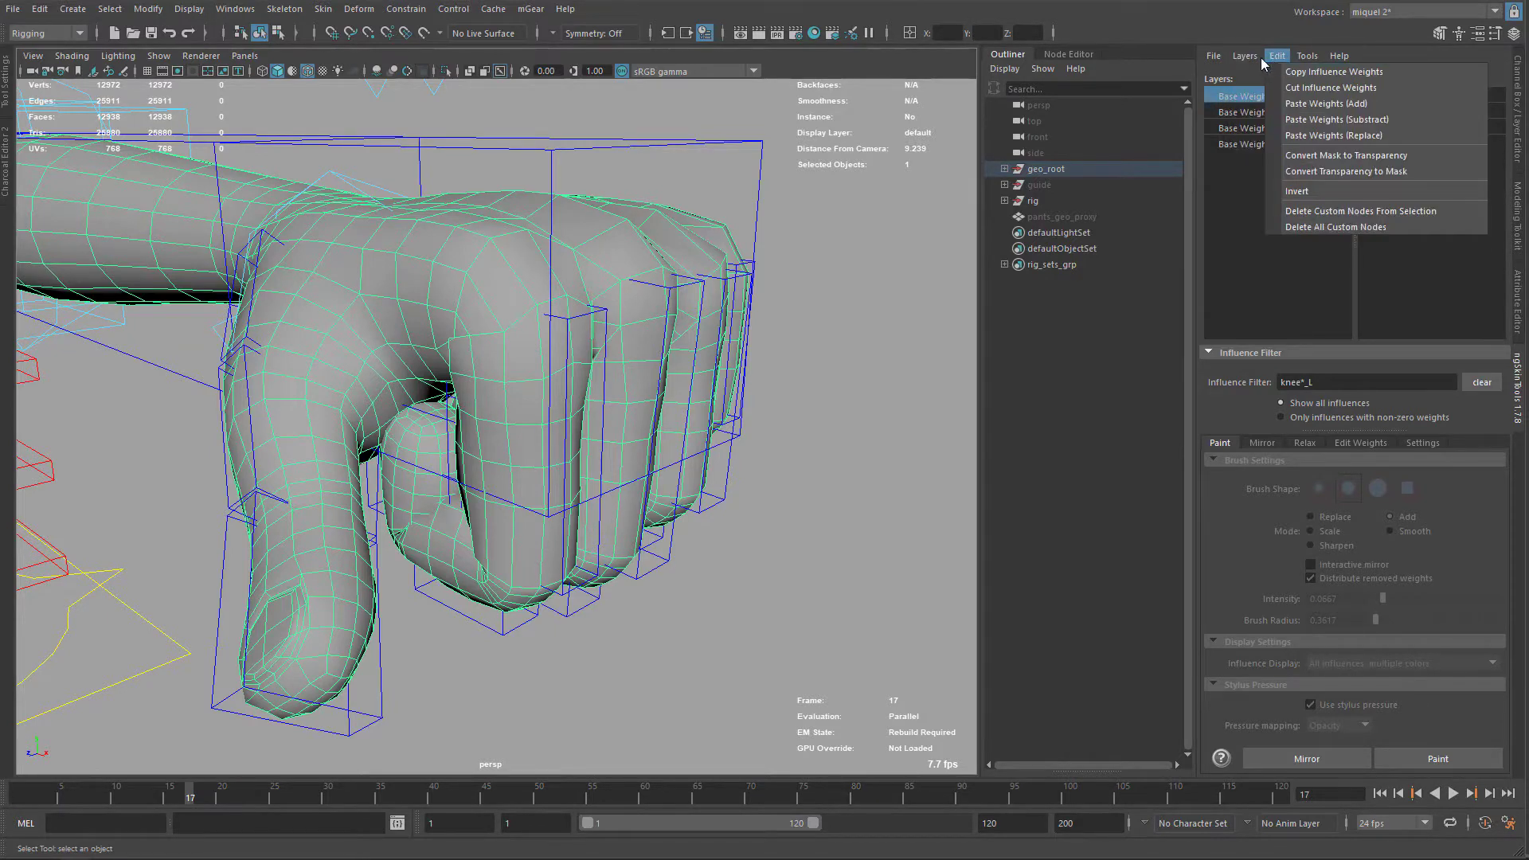
{"action": "left_click", "coordinate": [1263, 88]}
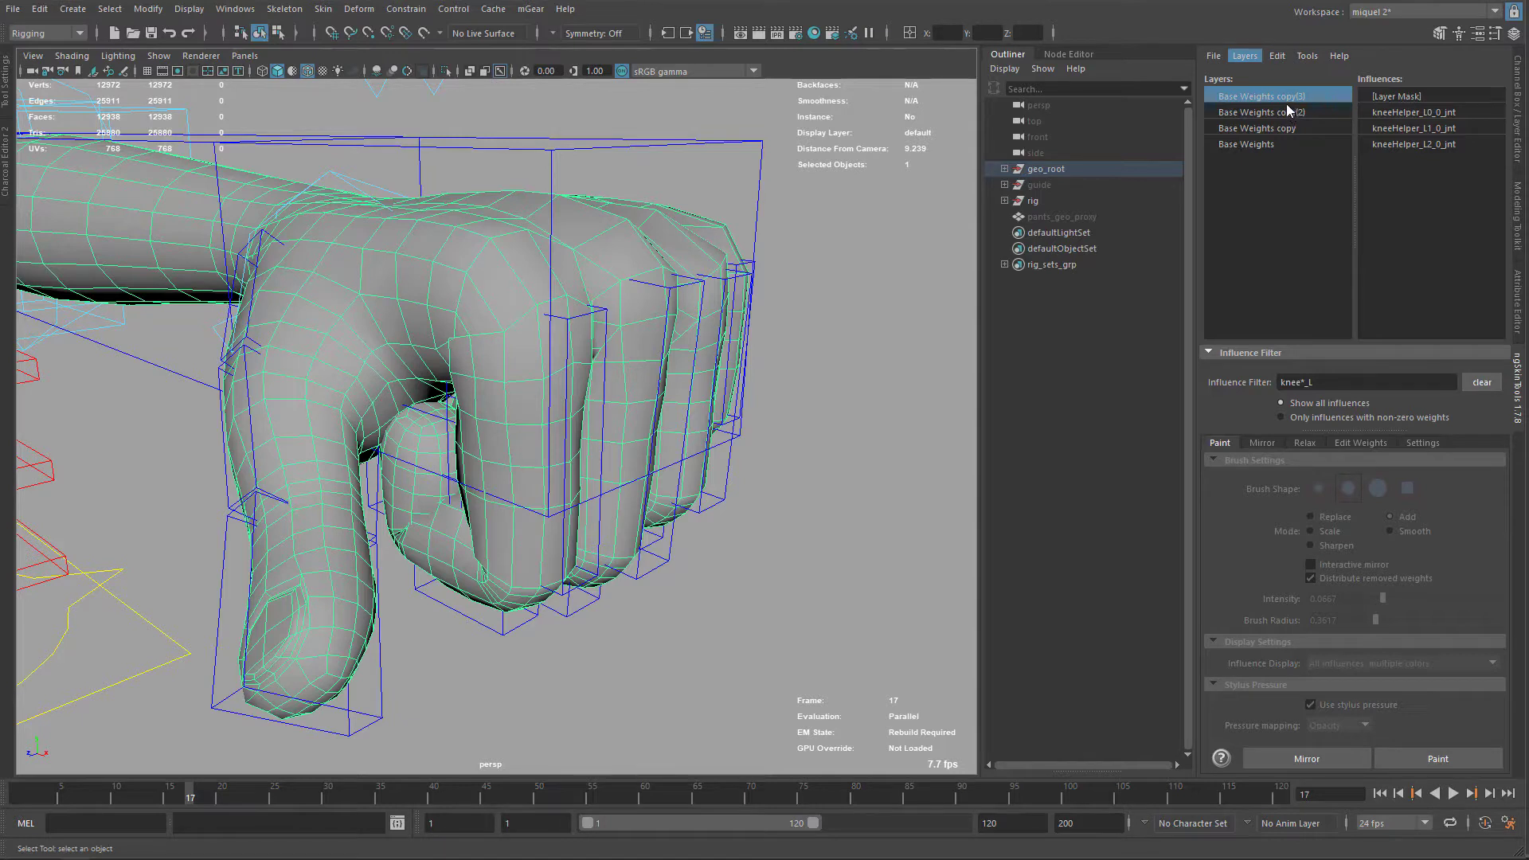
{"action": "double_click", "coordinate": [1303, 97]}
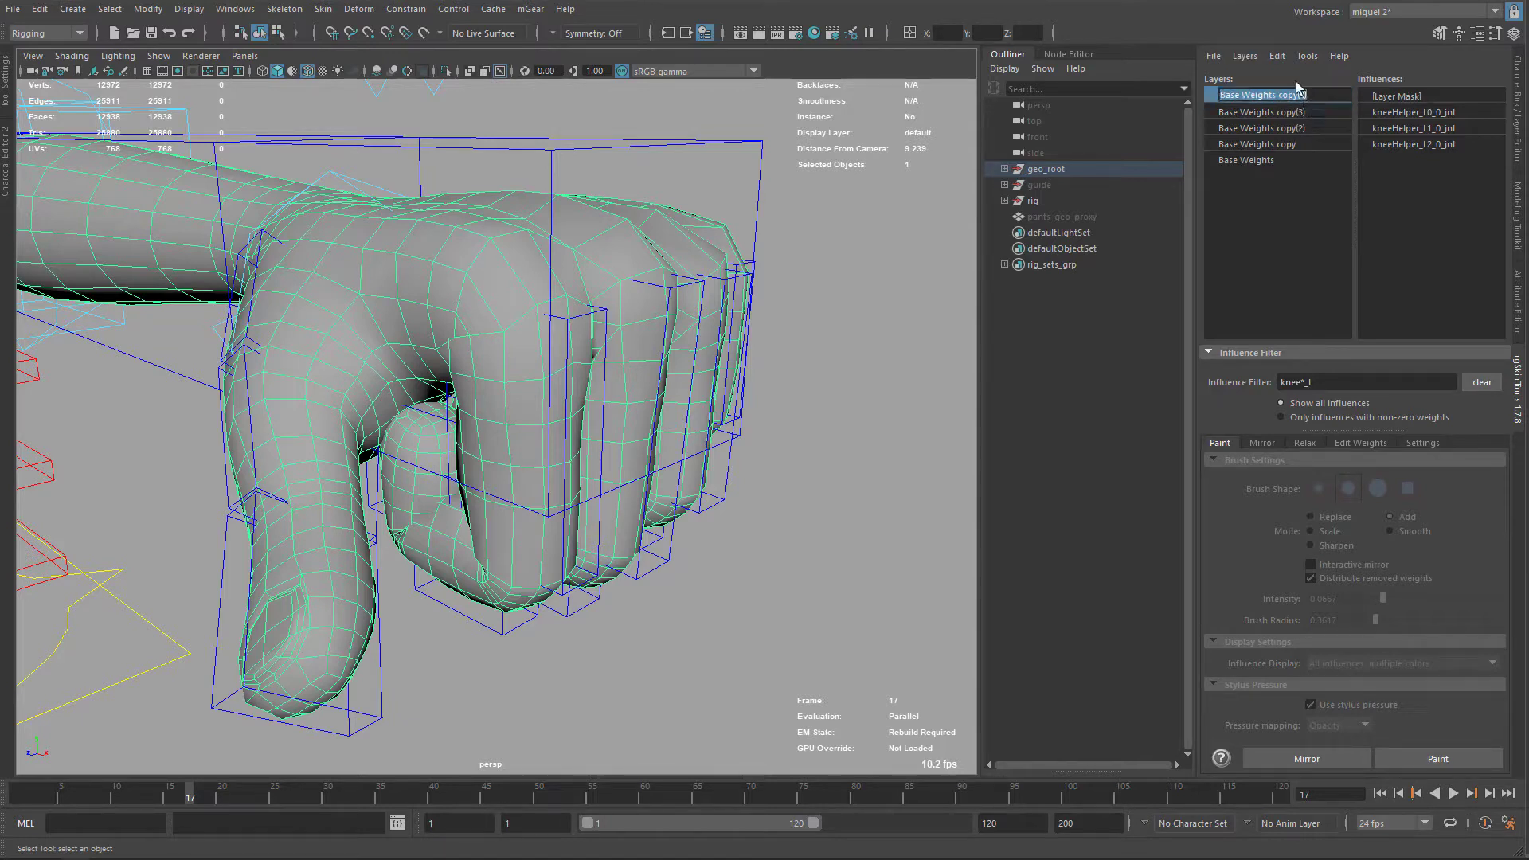
{"action": "type", "text": "fingers"}
{"action": "key", "text": "Return"}
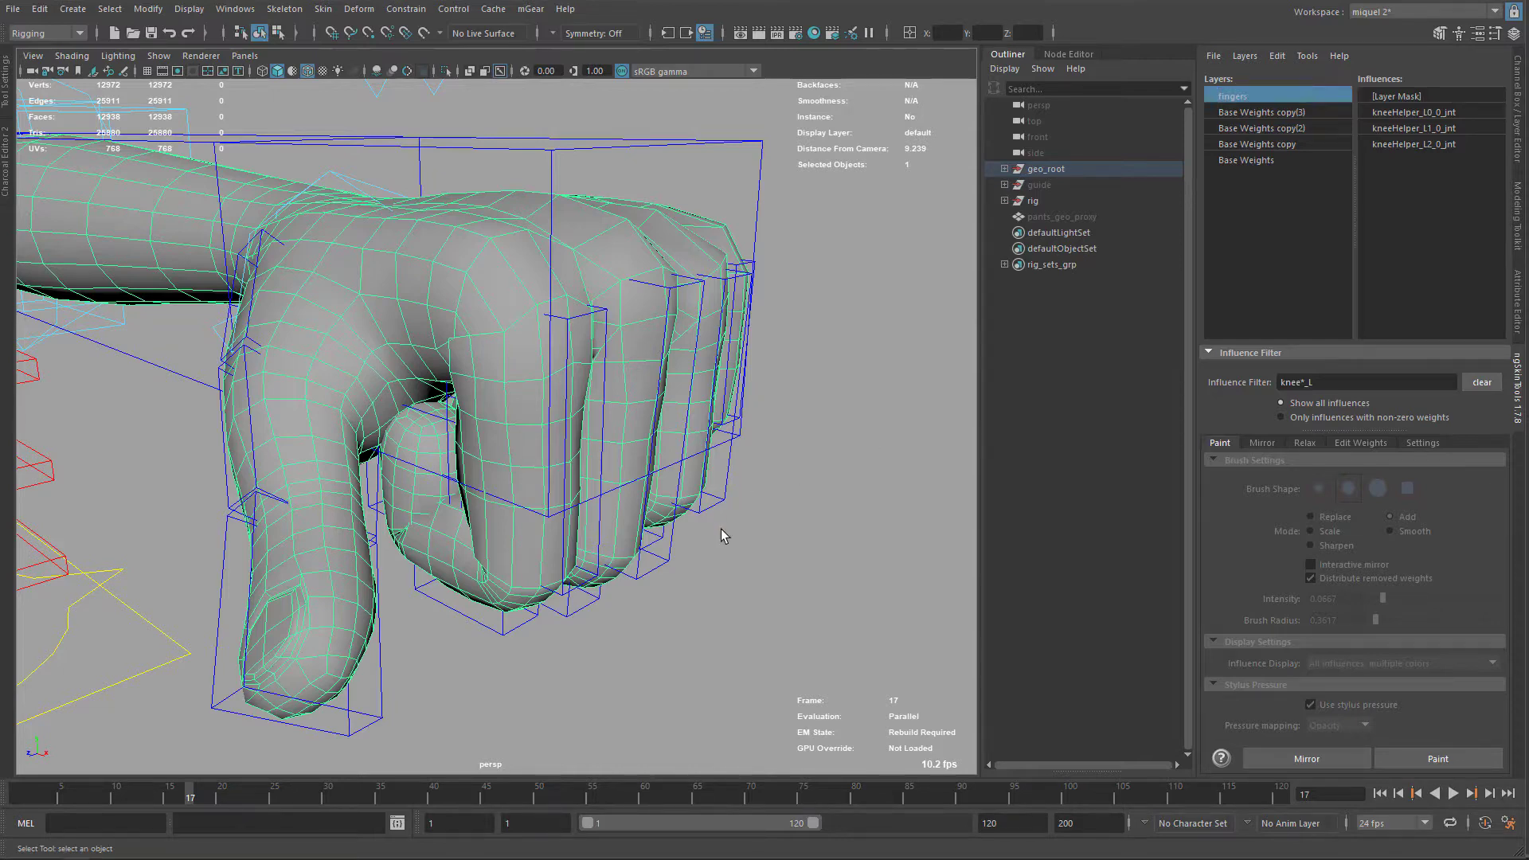
Filter the influence list to blend_finger_L0
{"action": "scroll", "coordinate": [721, 530], "scroll_direction": "up", "scroll_amount": 4}
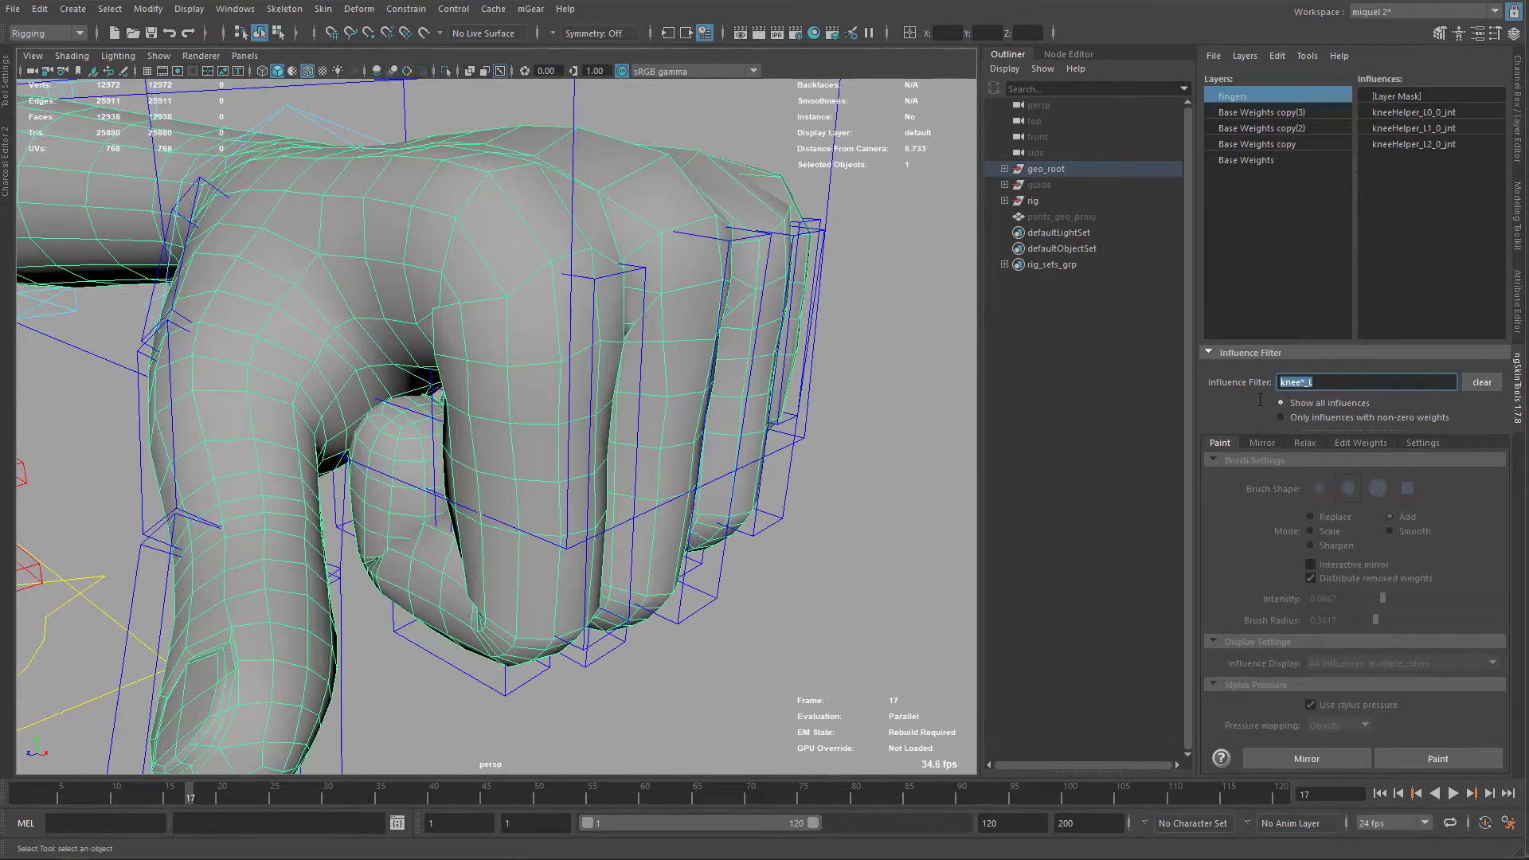
{"action": "type", "text": "finger_L"}
{"action": "key", "text": "Return"}
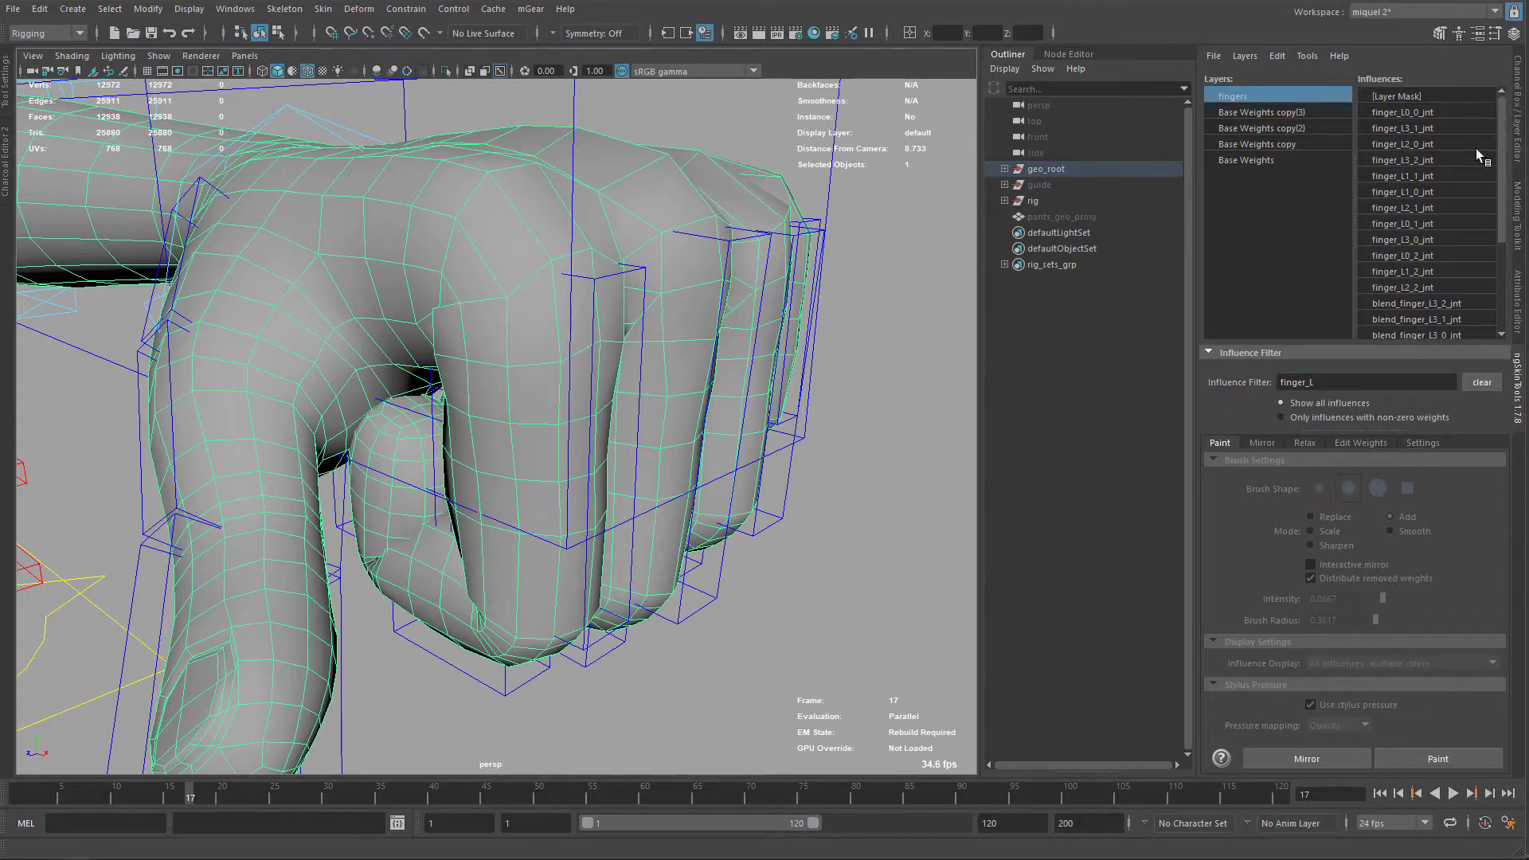
{"action": "mouse_move", "coordinate": [1502, 165]}
{"action": "left_mouse_down"}
{"action": "mouse_move", "coordinate": [1490, 266]}
{"action": "mouse_move", "coordinate": [1503, 146]}
{"action": "left_mouse_up"}
{"action": "left_click", "coordinate": [1280, 384]}
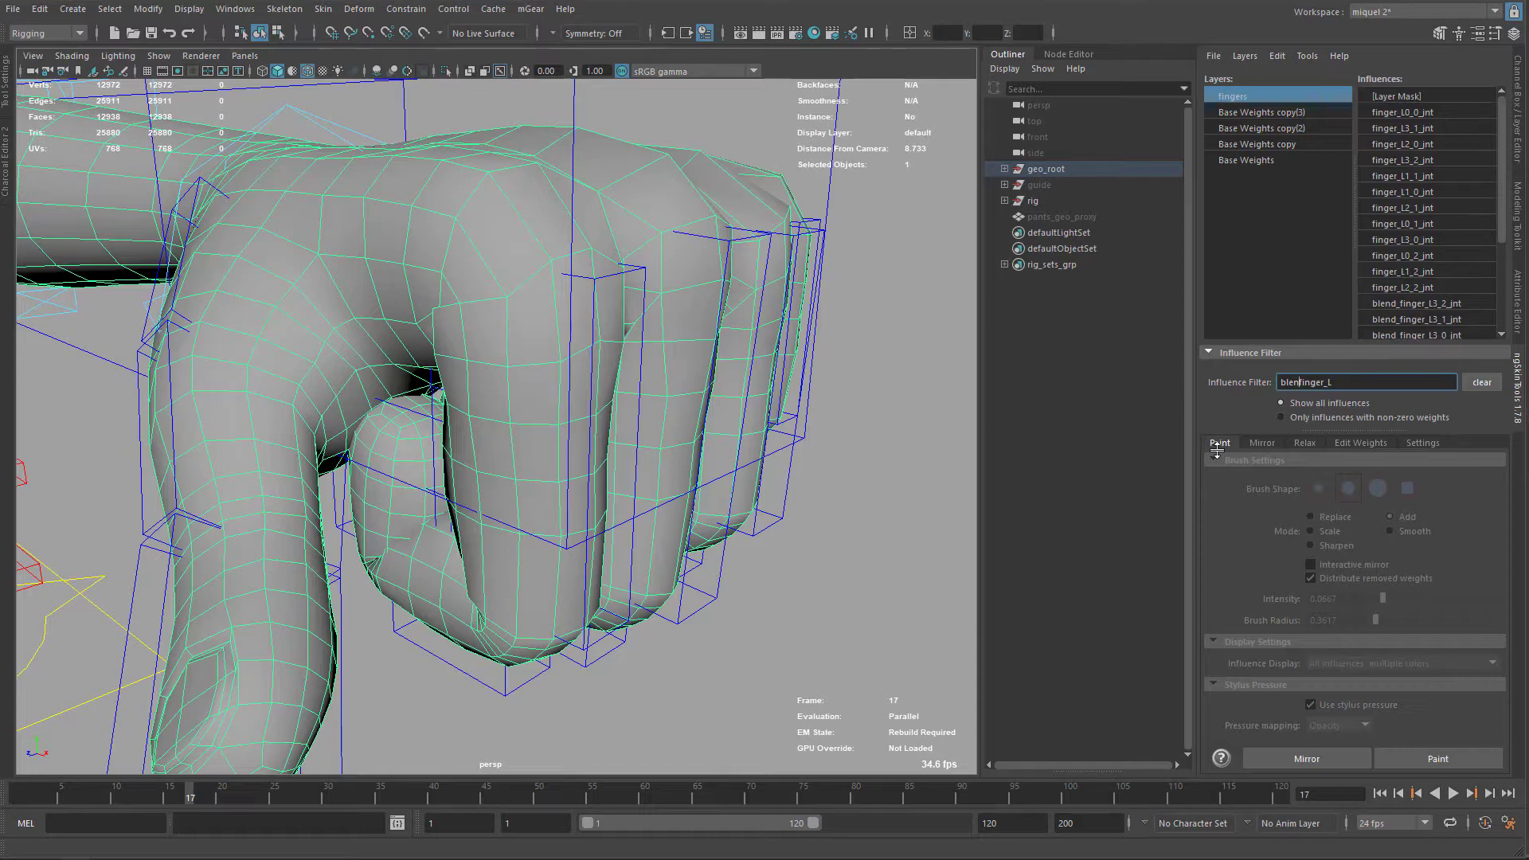
{"action": "type", "text": "blend_"}
{"action": "key", "text": "Return"}
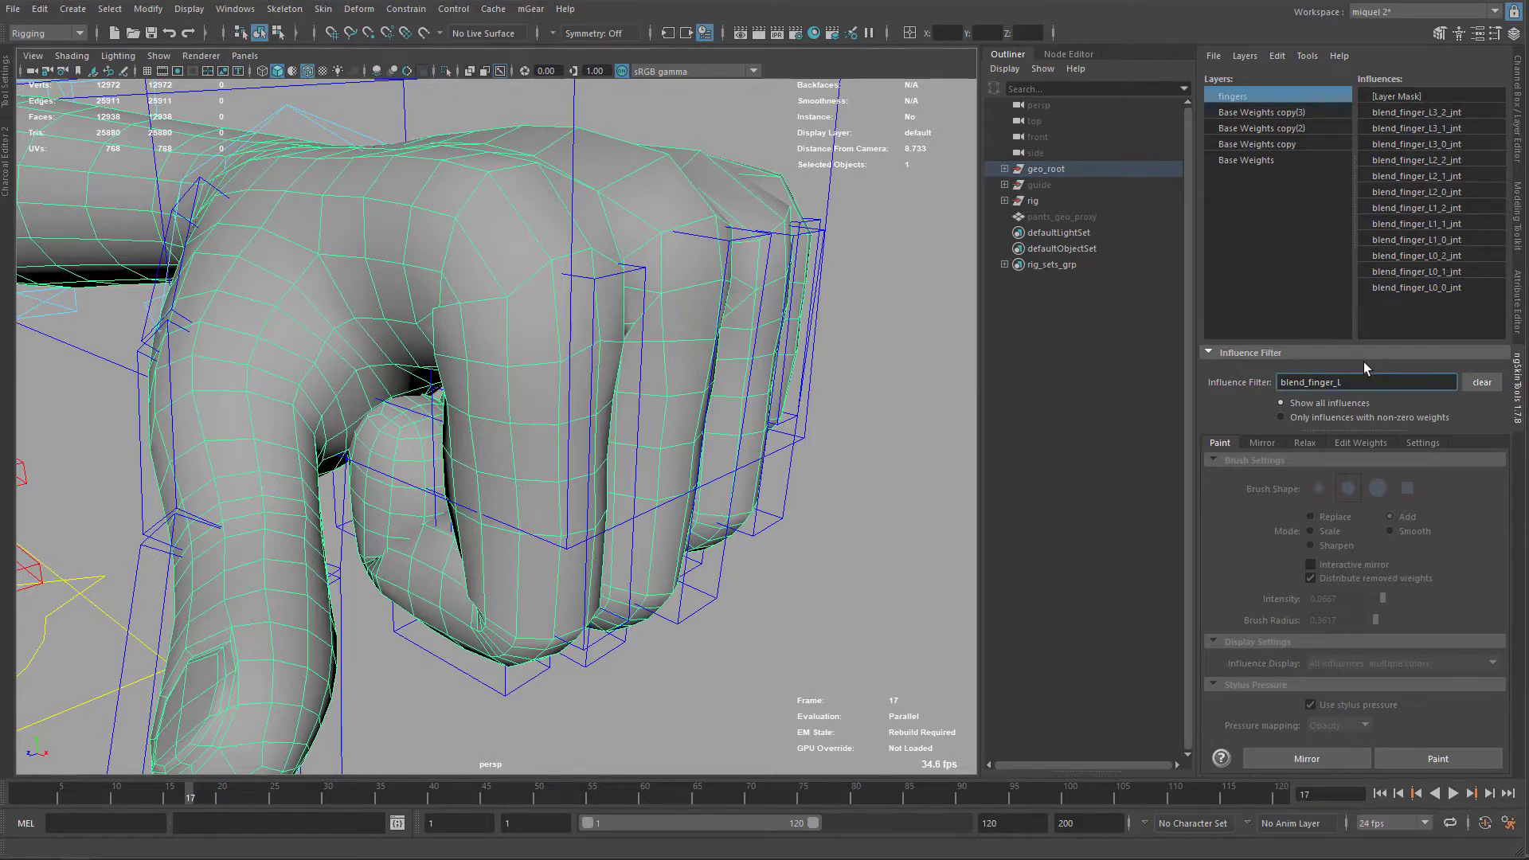
{"action": "type", "text": "0"}
{"action": "key", "text": "Return"}
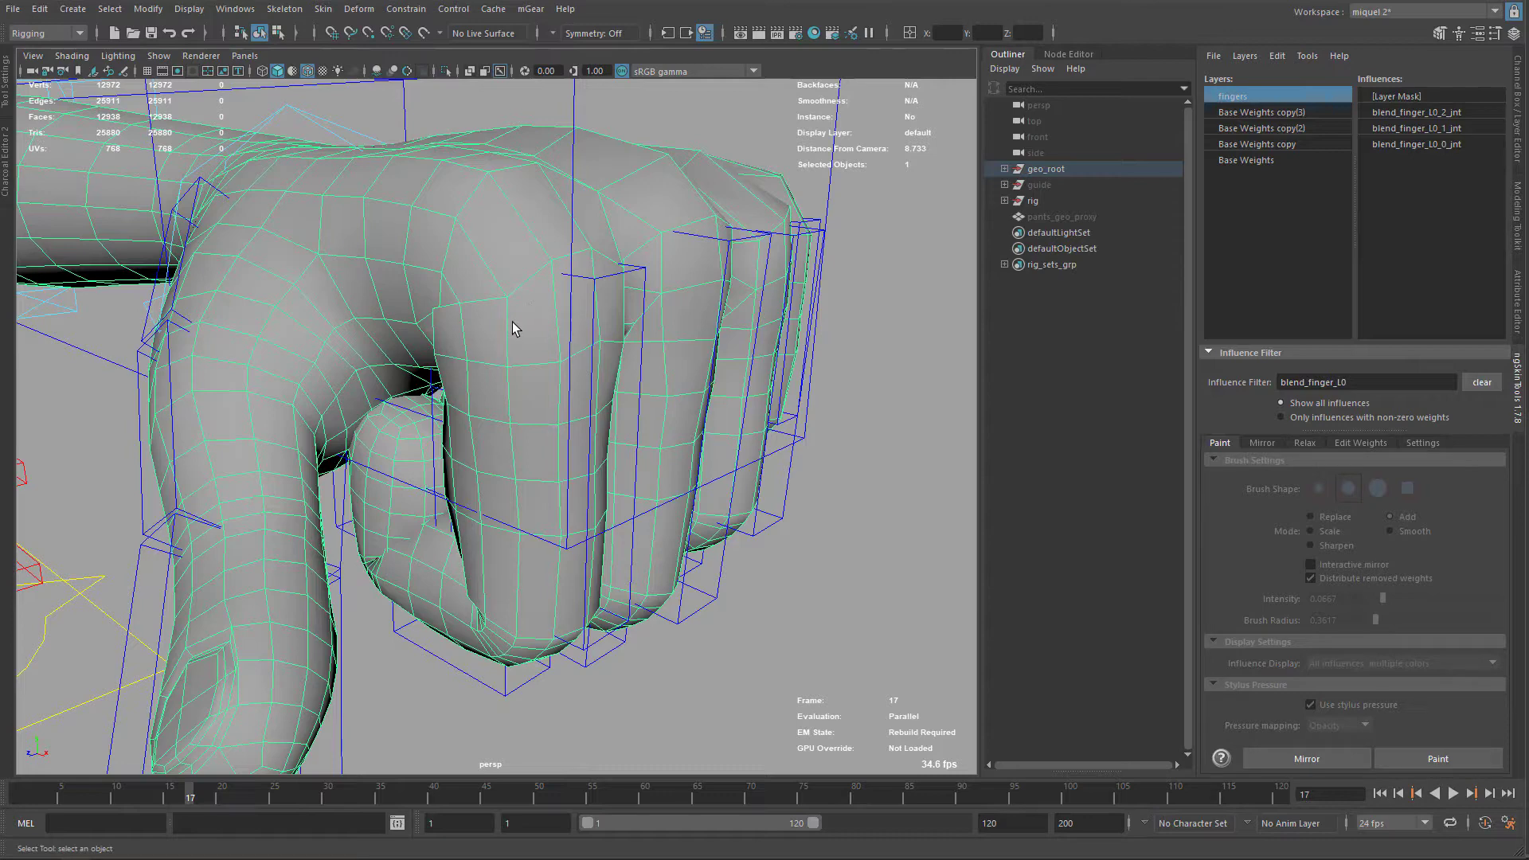
Display the joints over the mesh and start weight painting on the fingers layer with the blend_finger_L0_2_jnt influence
{"action": "key", "text": "alt+j"}
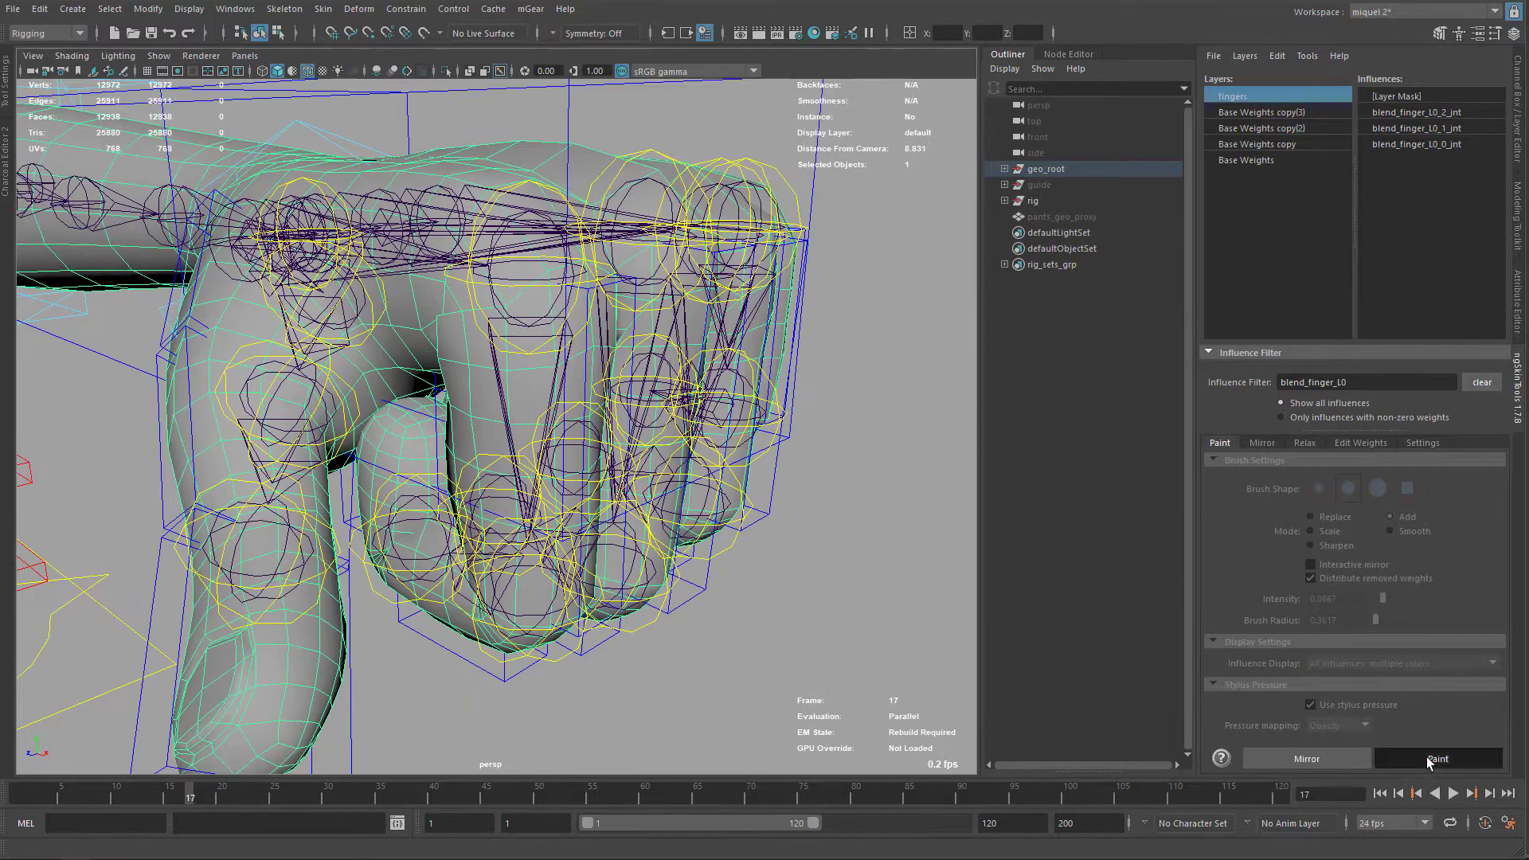
{"action": "left_click", "coordinate": [1426, 757]}
{"action": "left_click", "coordinate": [1446, 143]}
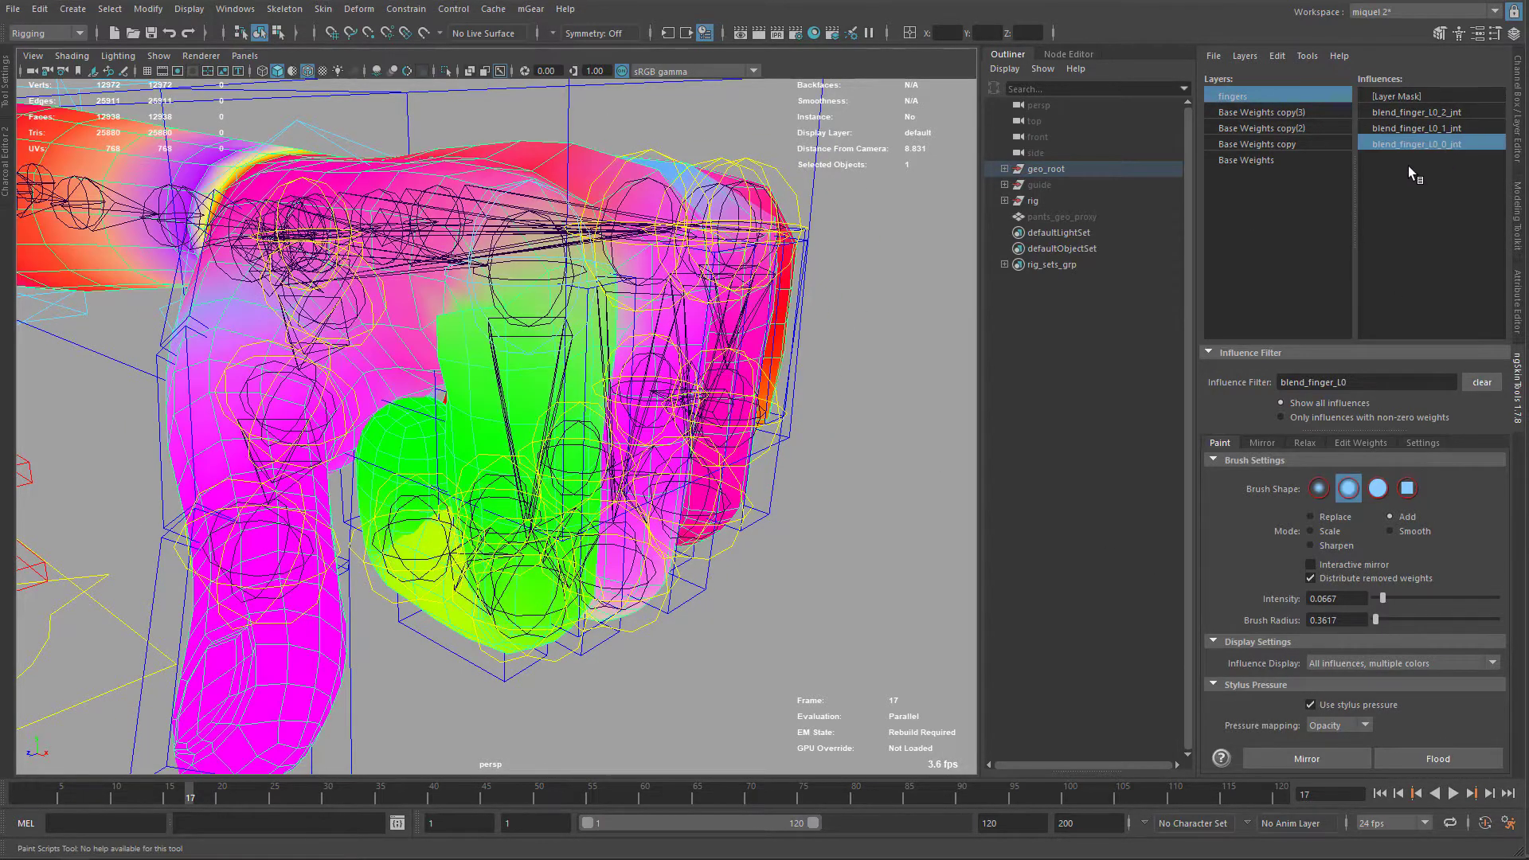
{"action": "left_click", "coordinate": [1439, 131]}
{"action": "left_click", "coordinate": [1441, 113]}
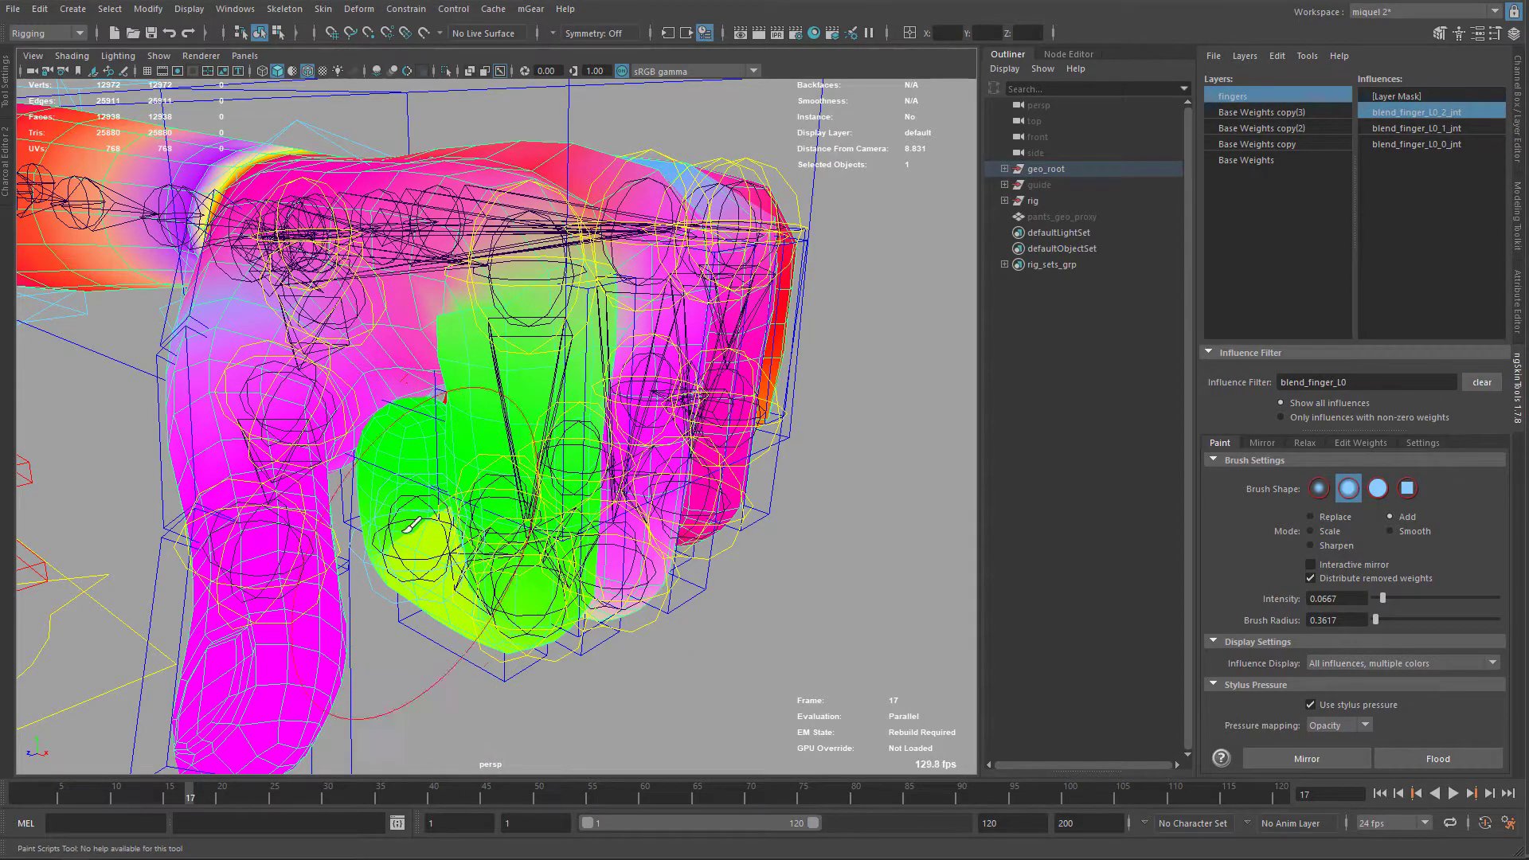
Show the mesh in plain grey instead of weight colours, and hide the X-rayed joints and the control curves
{"action": "right_click_drag", "start_coordinate": [449, 438], "coordinate": [471, 416], "text": "alt"}
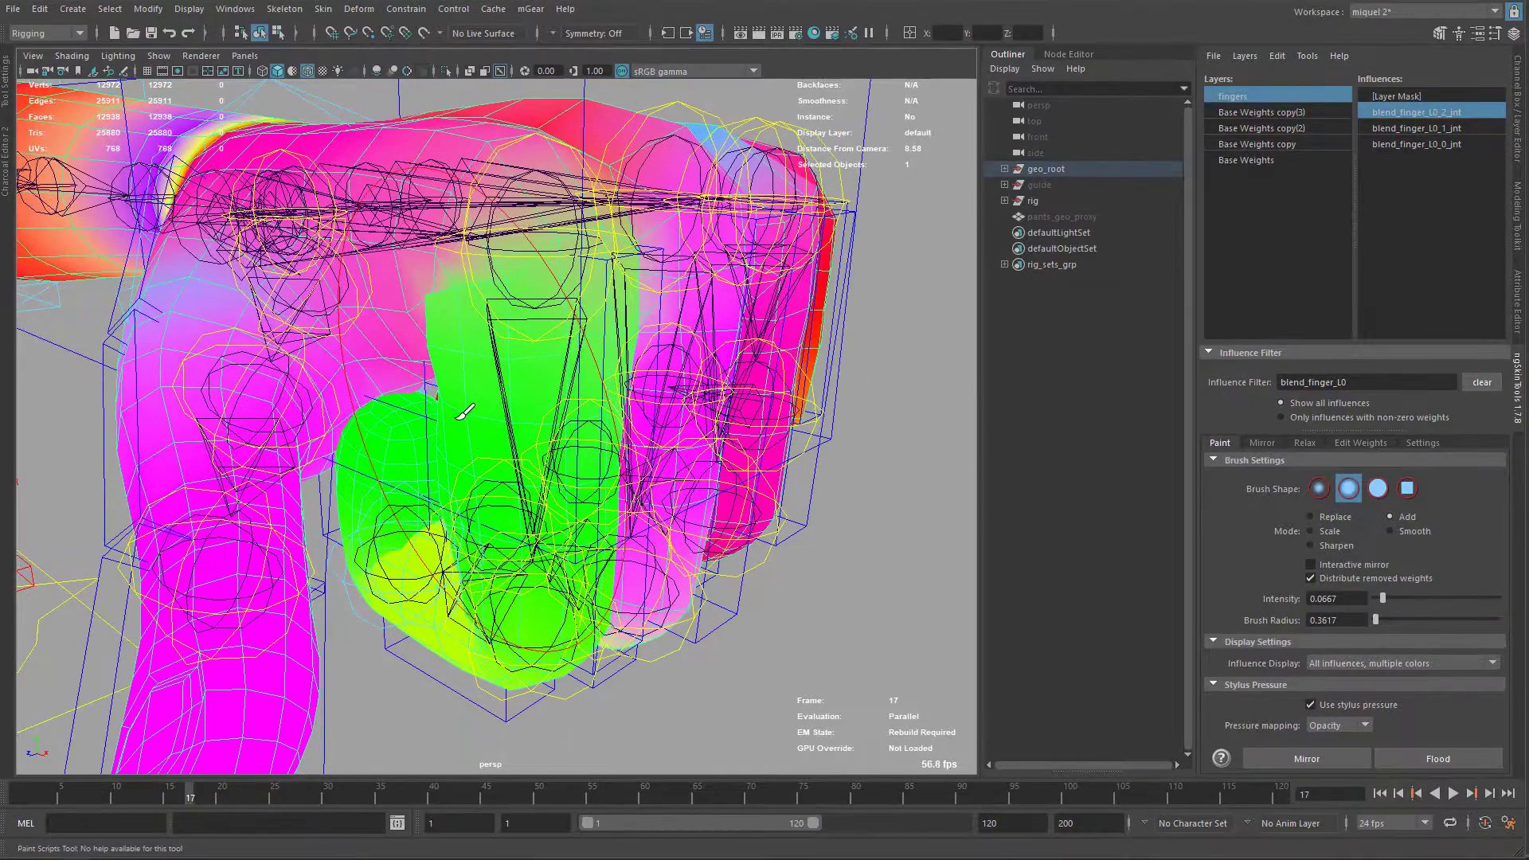
{"action": "left_click", "coordinate": [293, 73]}
{"action": "right_click_drag", "start_coordinate": [721, 307], "coordinate": [691, 288], "text": "alt"}
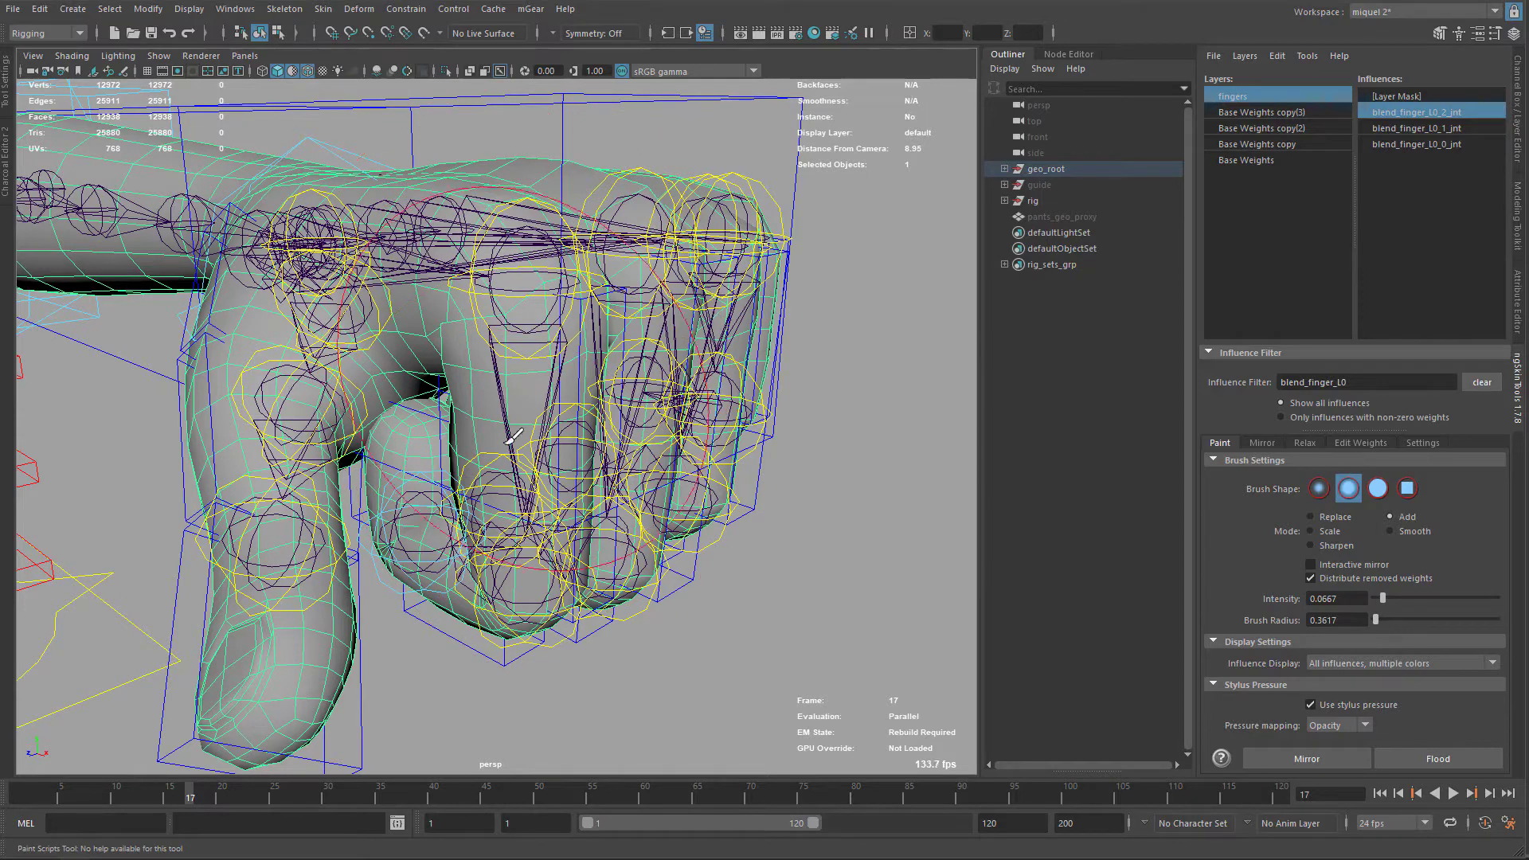
{"action": "left_click", "coordinate": [500, 71]}
{"action": "scroll", "coordinate": [476, 169], "scroll_direction": "up", "scroll_amount": 2}
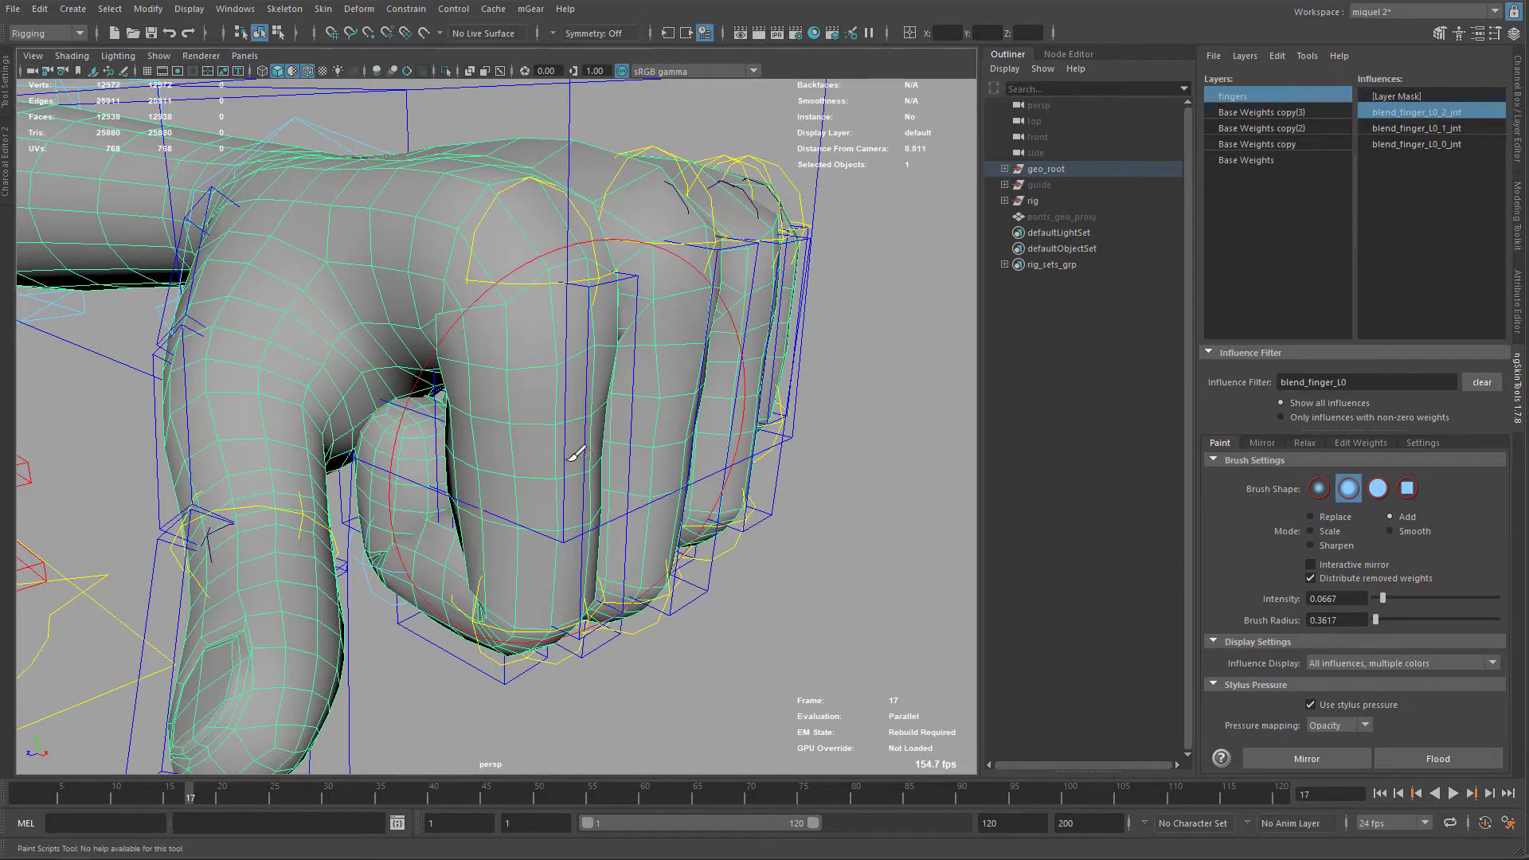
{"action": "right_click_drag", "start_coordinate": [576, 455], "coordinate": [539, 301], "text": "alt"}
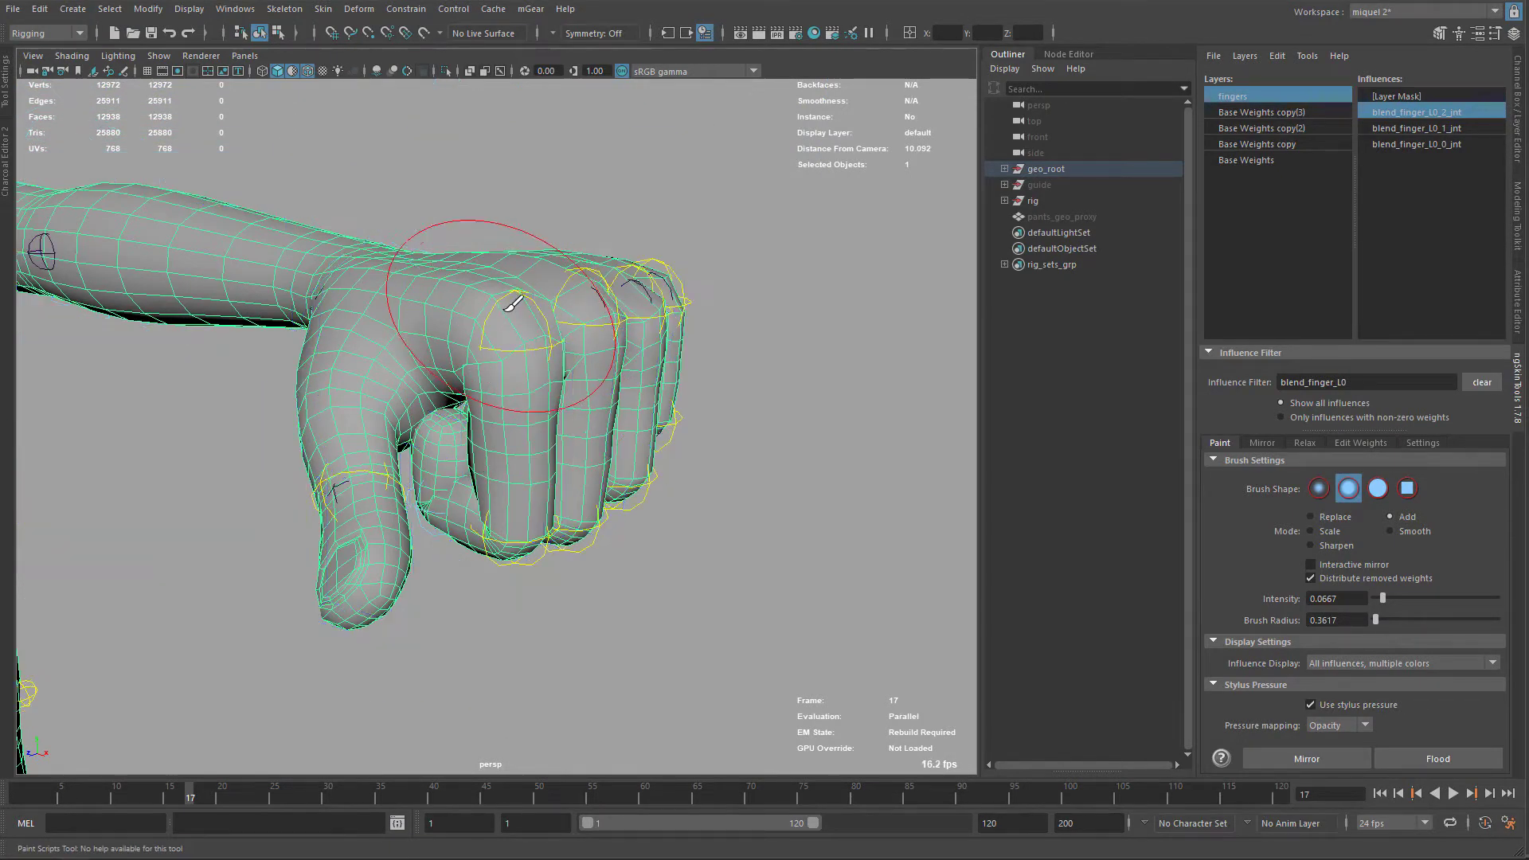
{"action": "right_click_drag", "start_coordinate": [581, 403], "coordinate": [586, 288], "text": "alt"}
{"action": "key", "text": "q"}
{"action": "right_click_drag", "start_coordinate": [734, 518], "coordinate": [796, 344], "text": "alt"}
{"action": "middle_click_drag", "start_coordinate": [796, 344], "coordinate": [860, 298], "text": "alt"}
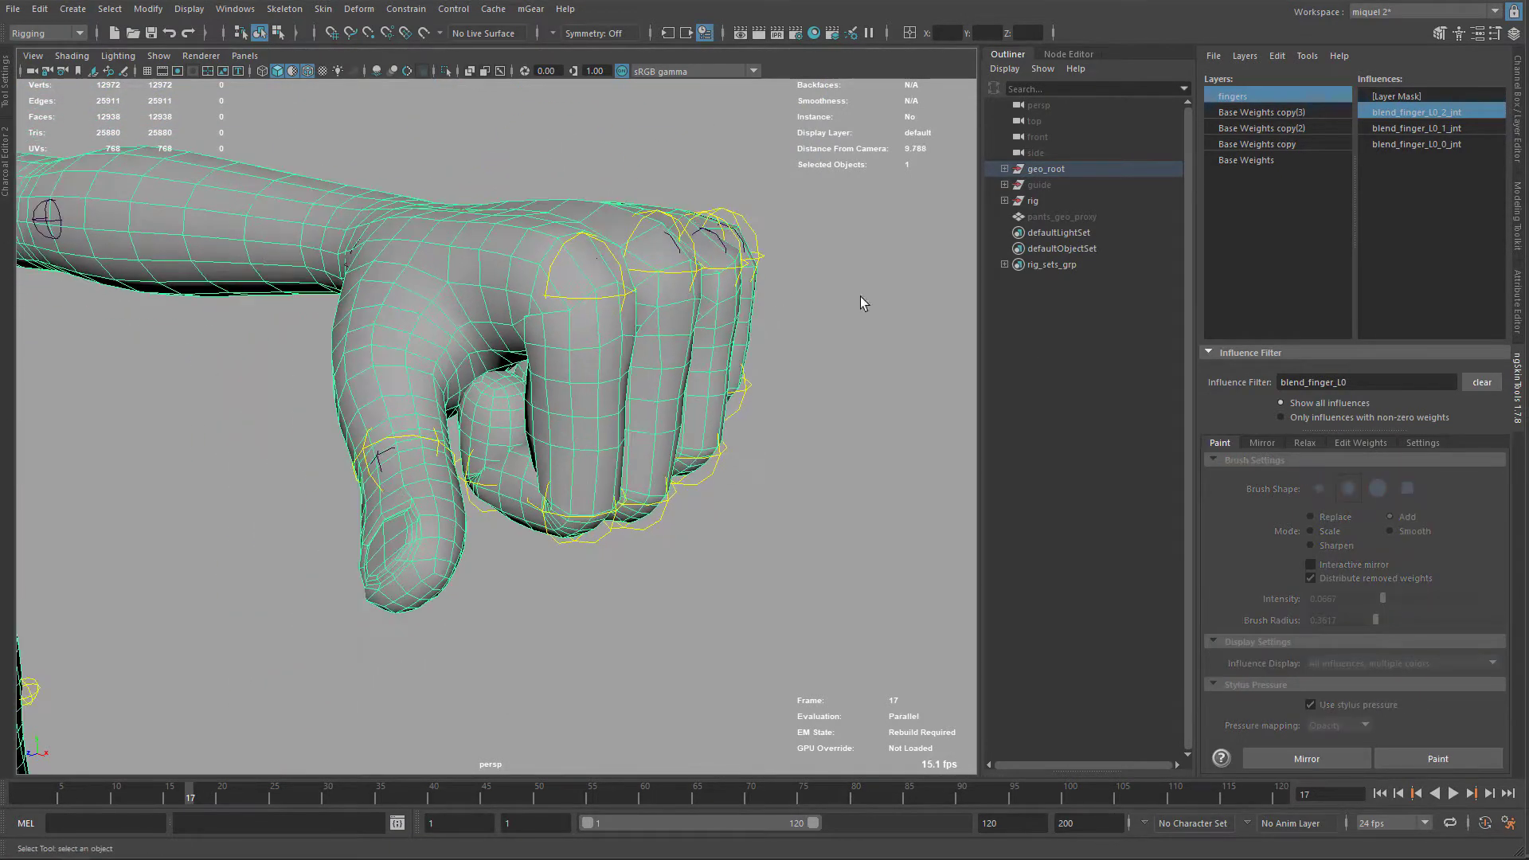
Reduce the brush radius to 0.1479 and add blend_finger_L0_0_jnt weight over the index finger's knuckle at 0.0667 intensity
{"action": "left_click", "coordinate": [1406, 762]}
{"action": "scroll", "coordinate": [588, 318], "scroll_direction": "up", "scroll_amount": 3}
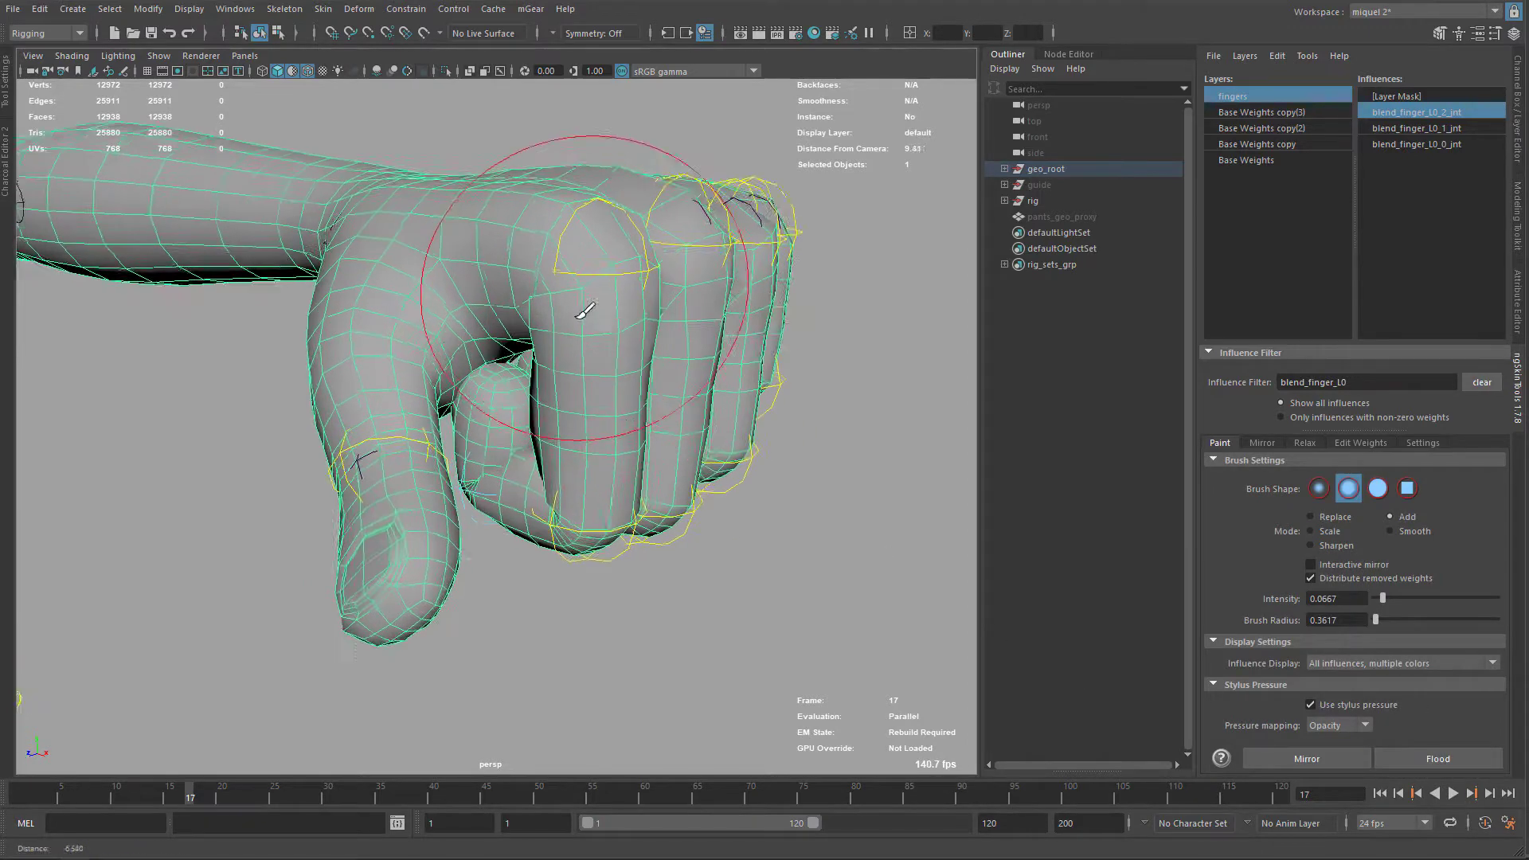
{"action": "right_click_drag", "start_coordinate": [651, 293], "coordinate": [621, 342], "text": "alt"}
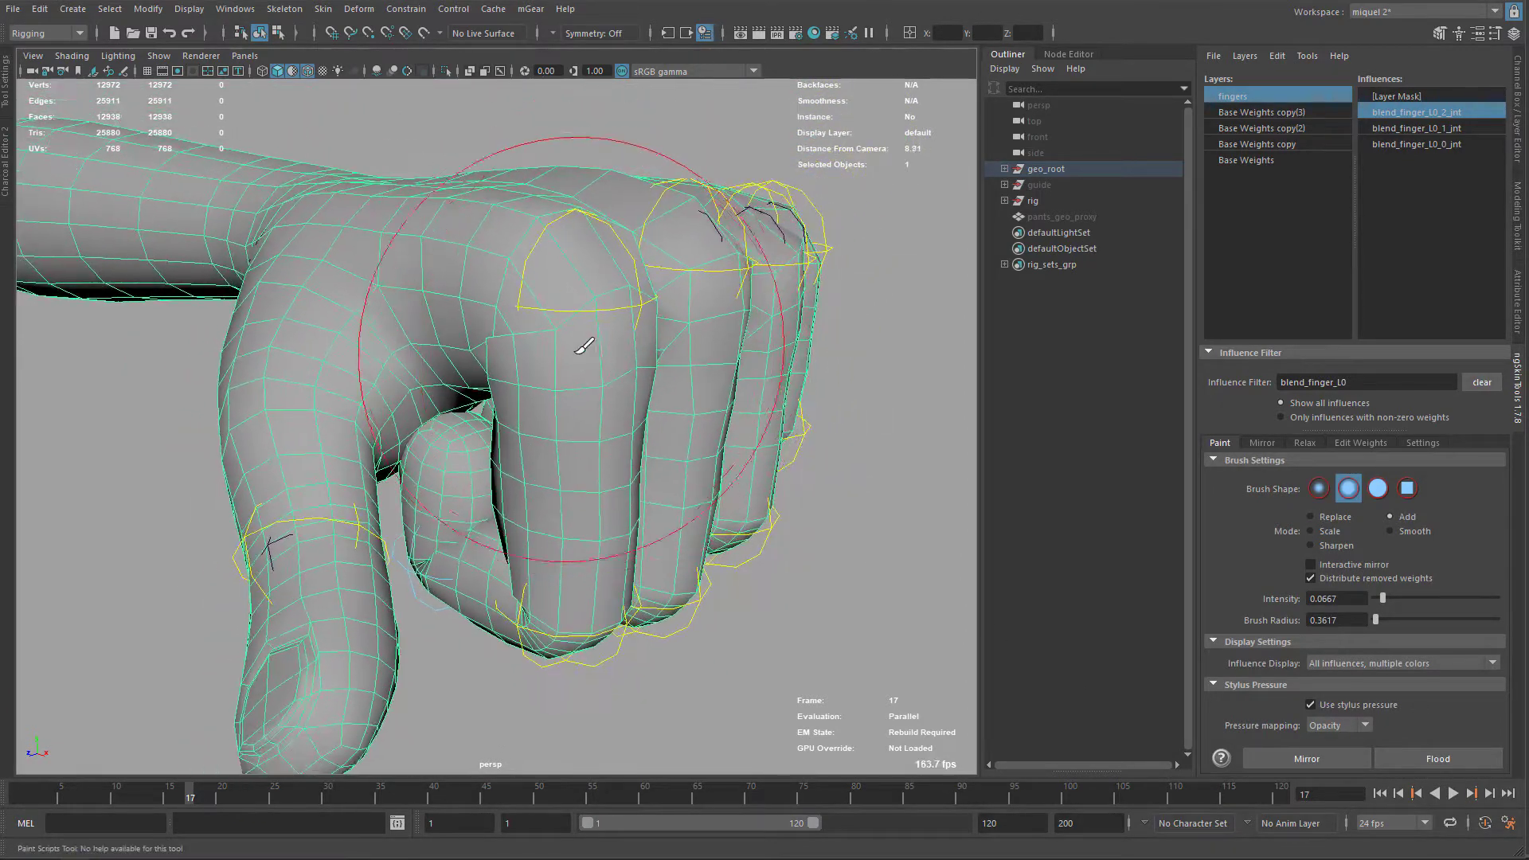
{"action": "key", "text": "b"}
{"action": "left_click_drag", "start_coordinate": [582, 336], "coordinate": [506, 354]}
{"action": "left_click", "coordinate": [1446, 146]}
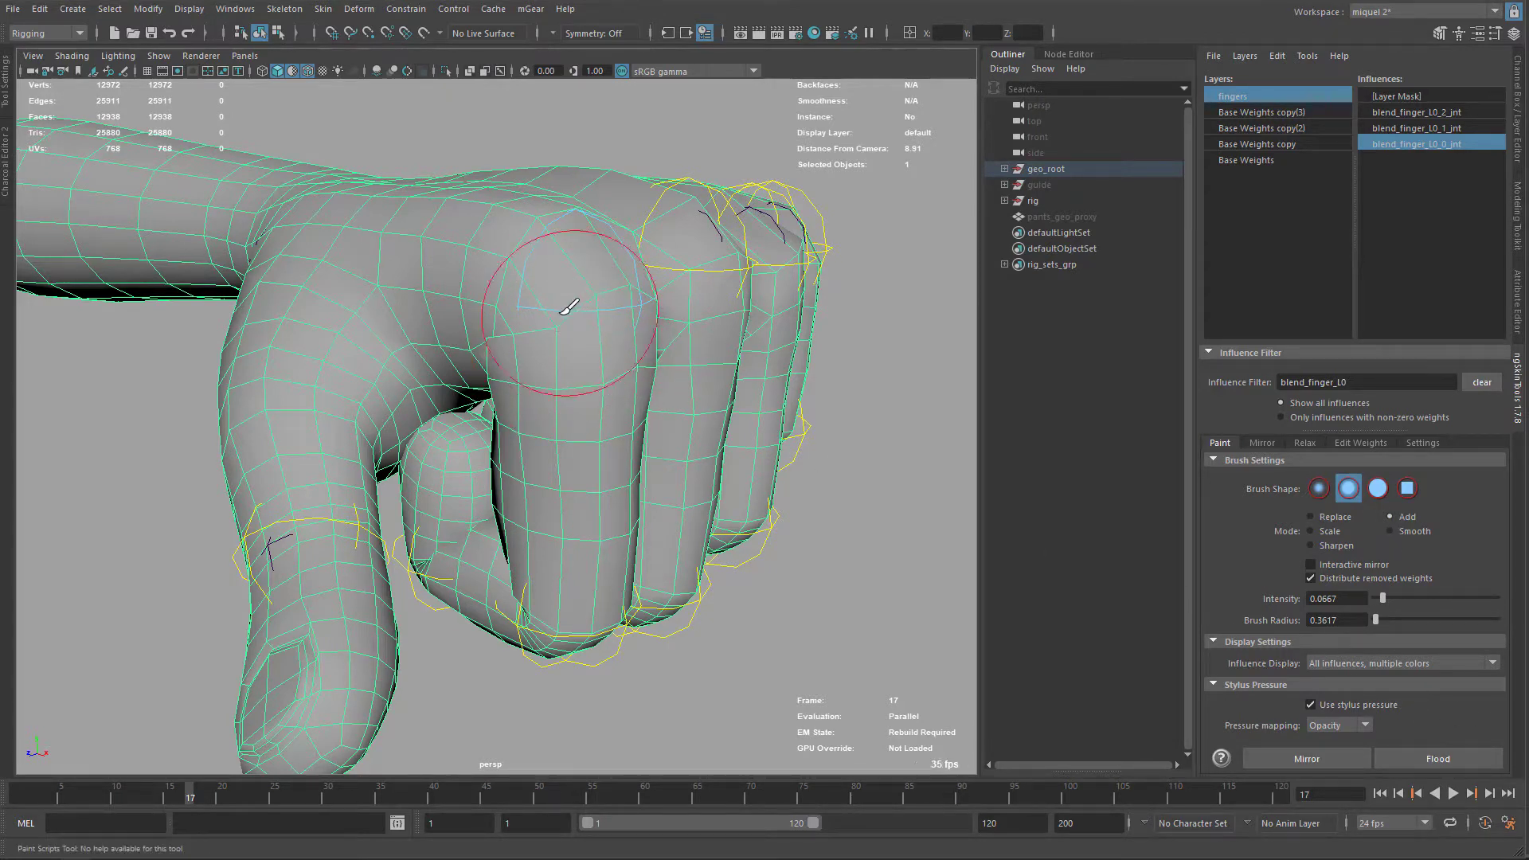
{"action": "mouse_move", "coordinate": [560, 225]}
{"action": "left_mouse_down"}
{"action": "mouse_move", "coordinate": [549, 281]}
{"action": "mouse_move", "coordinate": [494, 328]}
{"action": "left_mouse_up"}
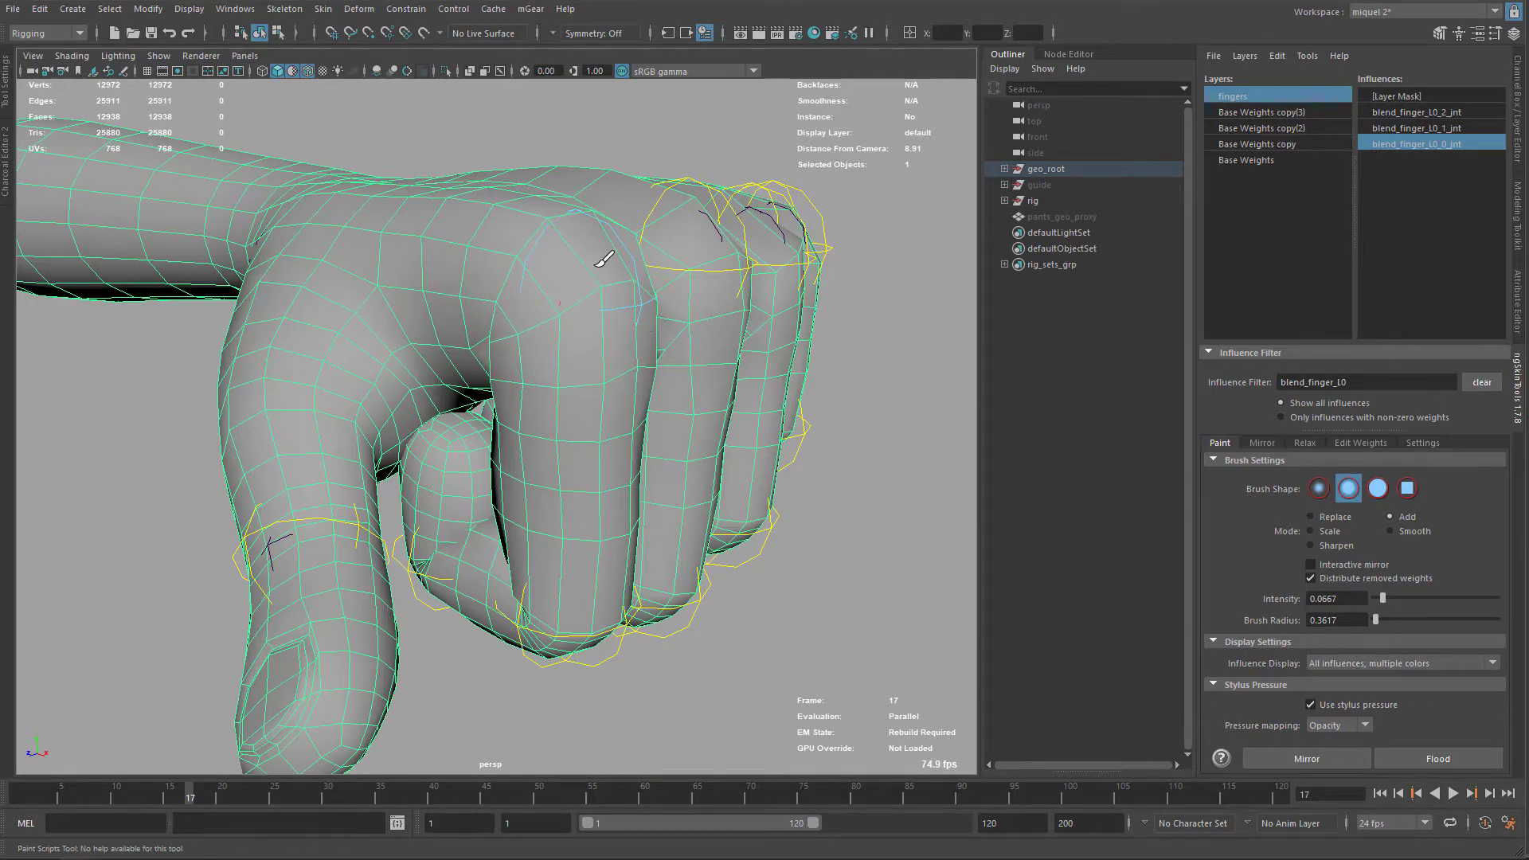
Leave weight painting and inspect the blend_finger_L1_0_jnt and blend_finger_L0_2_jnt joints on the closed hand
{"action": "mouse_move", "coordinate": [602, 297]}
{"action": "right_mouse_down", "text": "alt"}
{"action": "mouse_move", "coordinate": [584, 355]}
{"action": "mouse_move", "coordinate": [539, 311]}
{"action": "mouse_move", "coordinate": [678, 231]}
{"action": "mouse_move", "coordinate": [242, 321]}
{"action": "right_mouse_up", "text": "alt"}
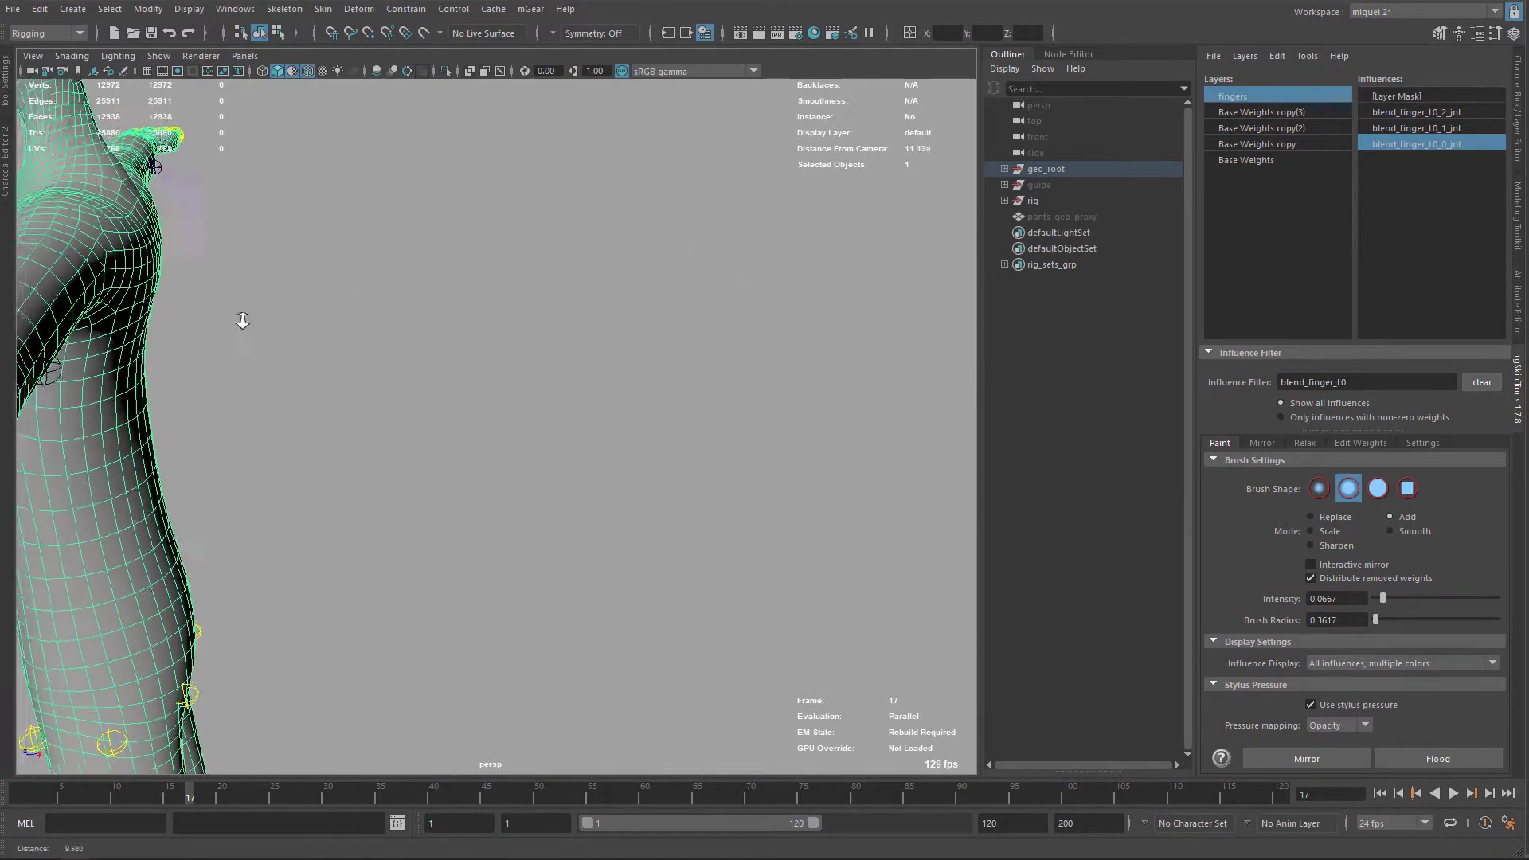
{"action": "middle_click_drag", "start_coordinate": [242, 321], "coordinate": [510, 295], "text": "alt"}
{"action": "key", "text": "q"}
{"action": "left_click", "coordinate": [758, 458]}
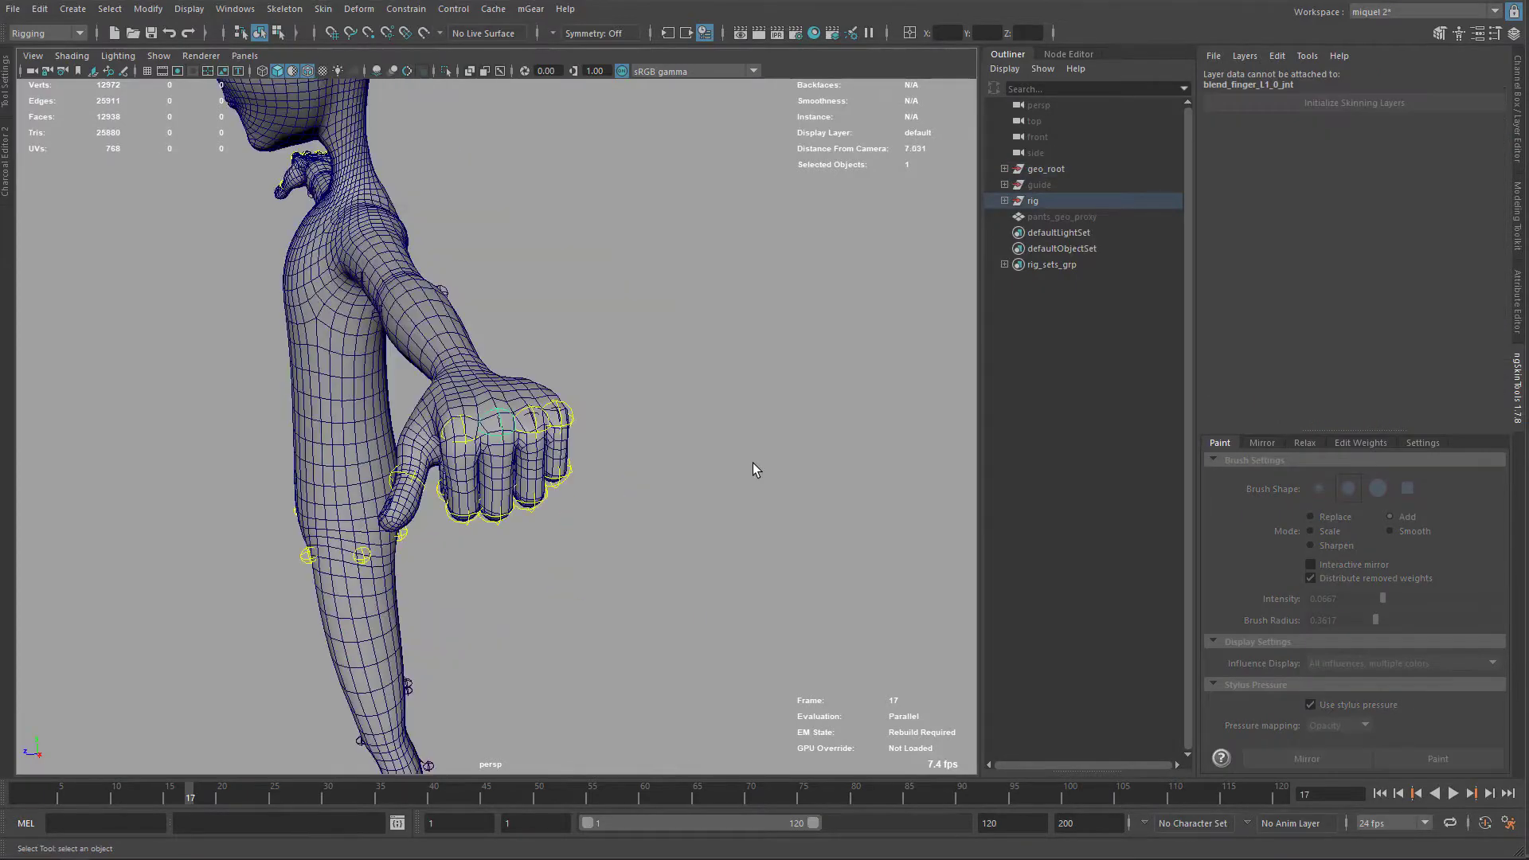
{"action": "right_click_drag", "start_coordinate": [672, 533], "coordinate": [689, 438], "text": "alt"}
{"action": "left_click_drag", "start_coordinate": [689, 438], "coordinate": [528, 498], "text": "alt"}
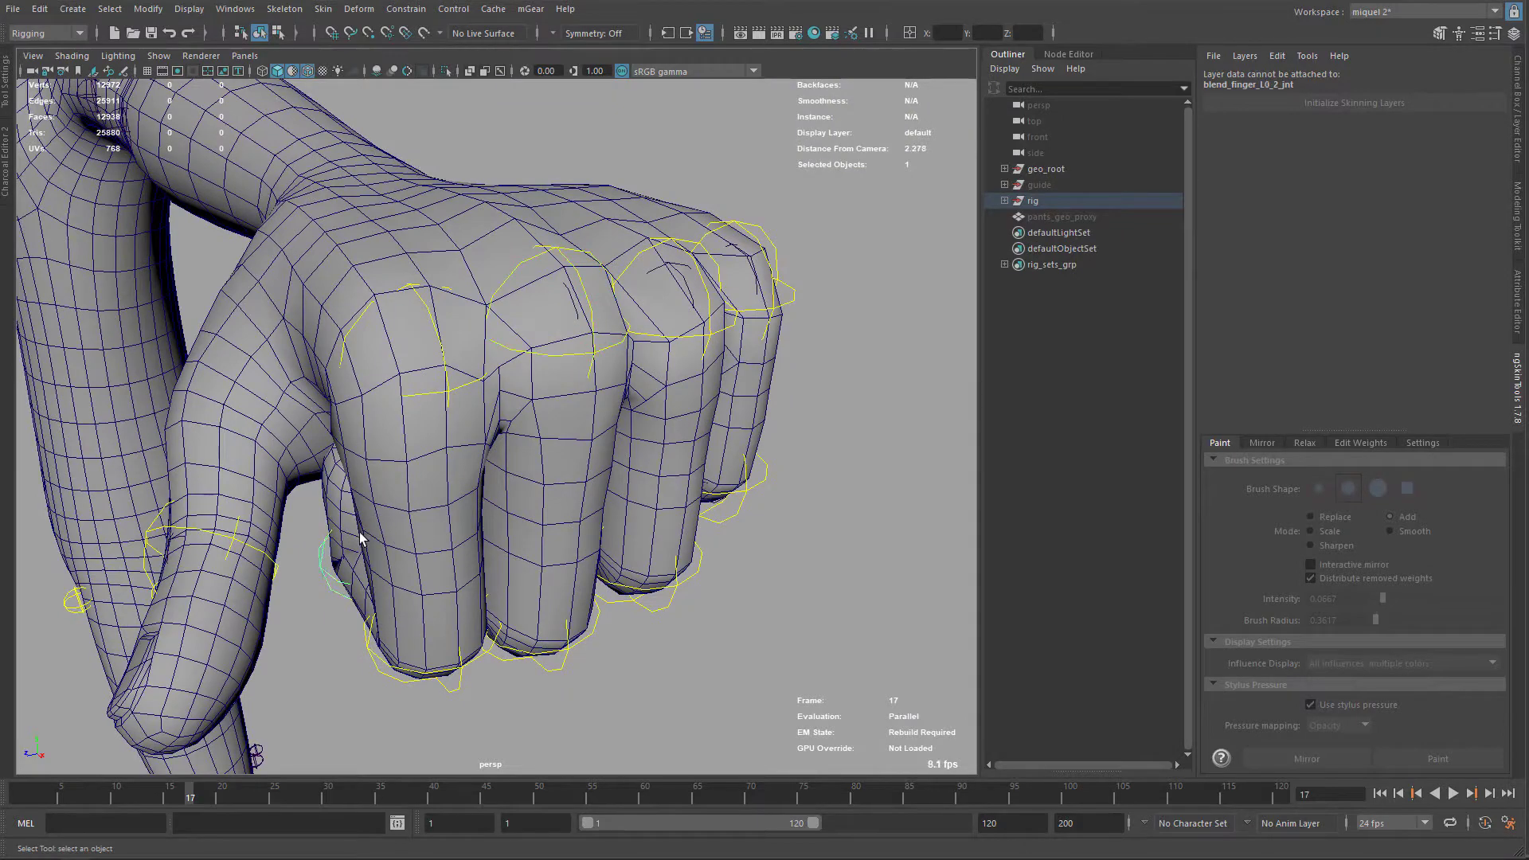
Reselect the body mesh, resume painting the blend_finger_L0_0_jnt influence on the fingers layer and check the index knuckle's shape
{"action": "left_click", "coordinate": [231, 302]}
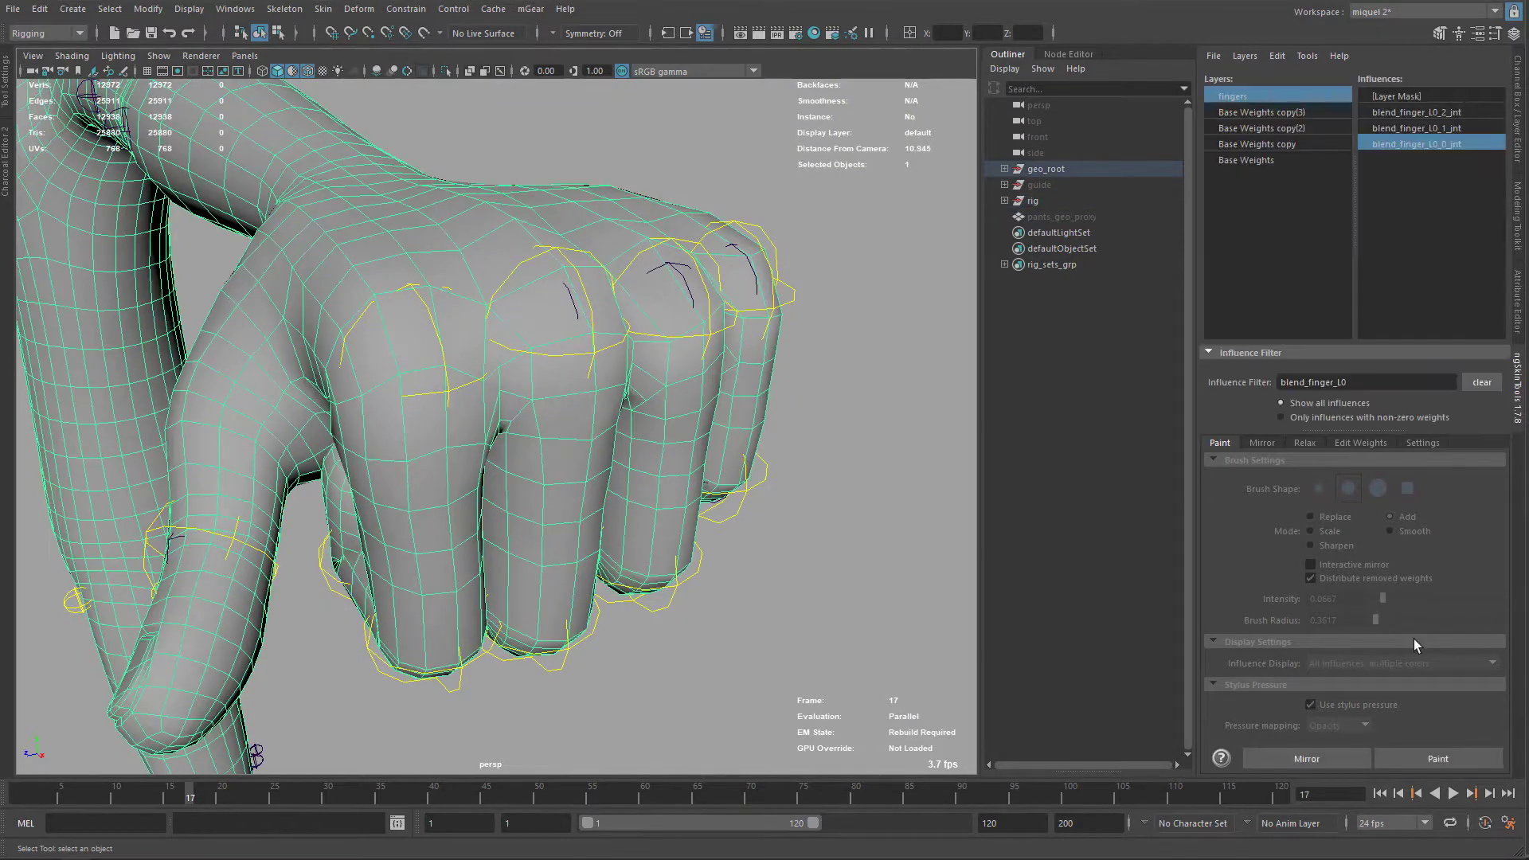
{"action": "left_click", "coordinate": [1437, 758]}
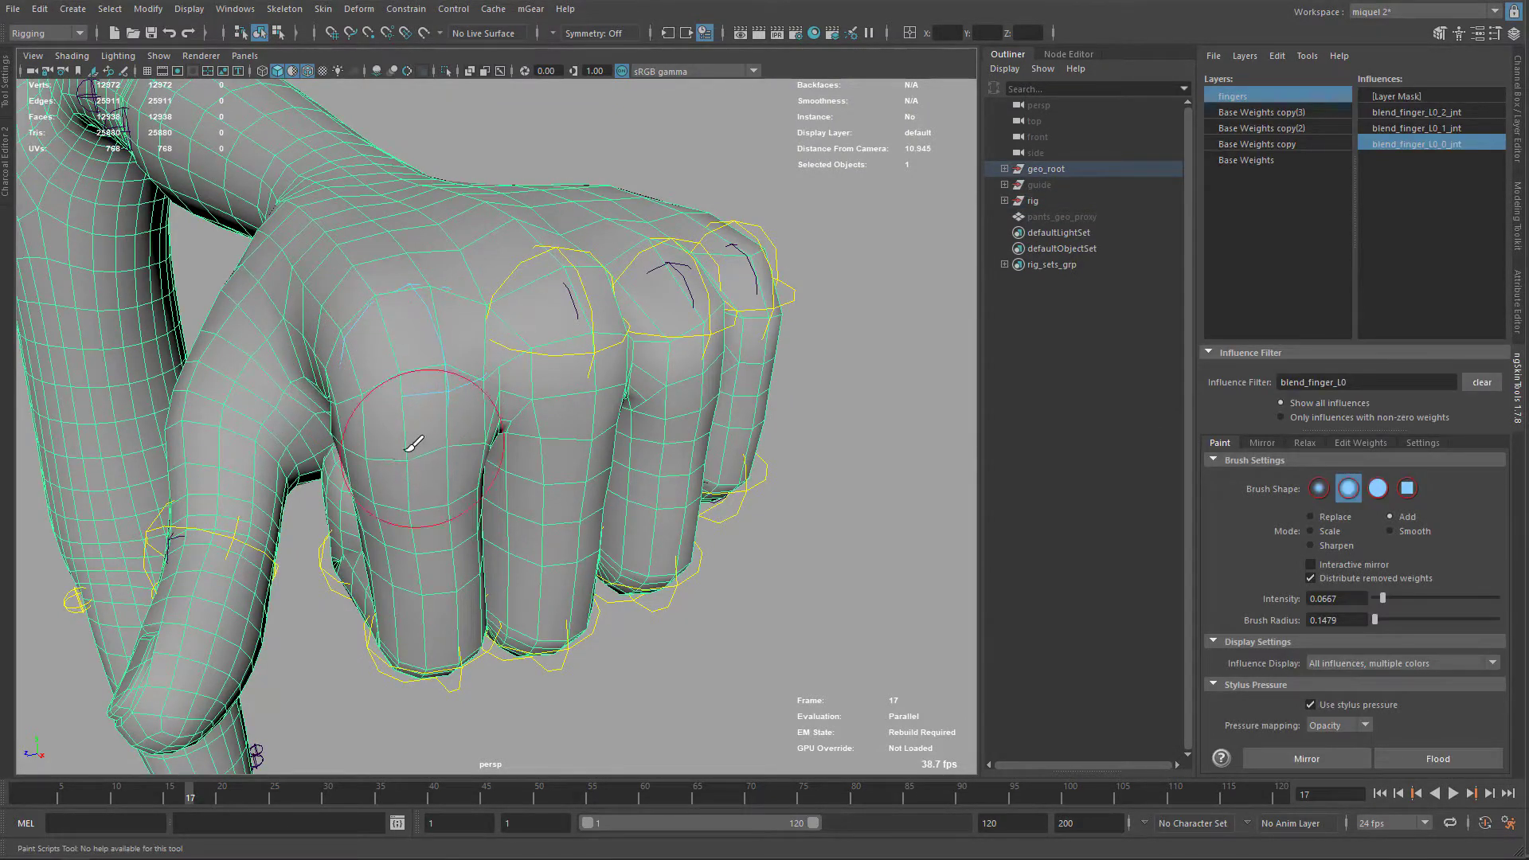
{"action": "left_click_drag", "start_coordinate": [416, 343], "coordinate": [534, 393], "text": "alt"}
{"action": "scroll", "coordinate": [534, 393], "scroll_direction": "up", "scroll_amount": 5}
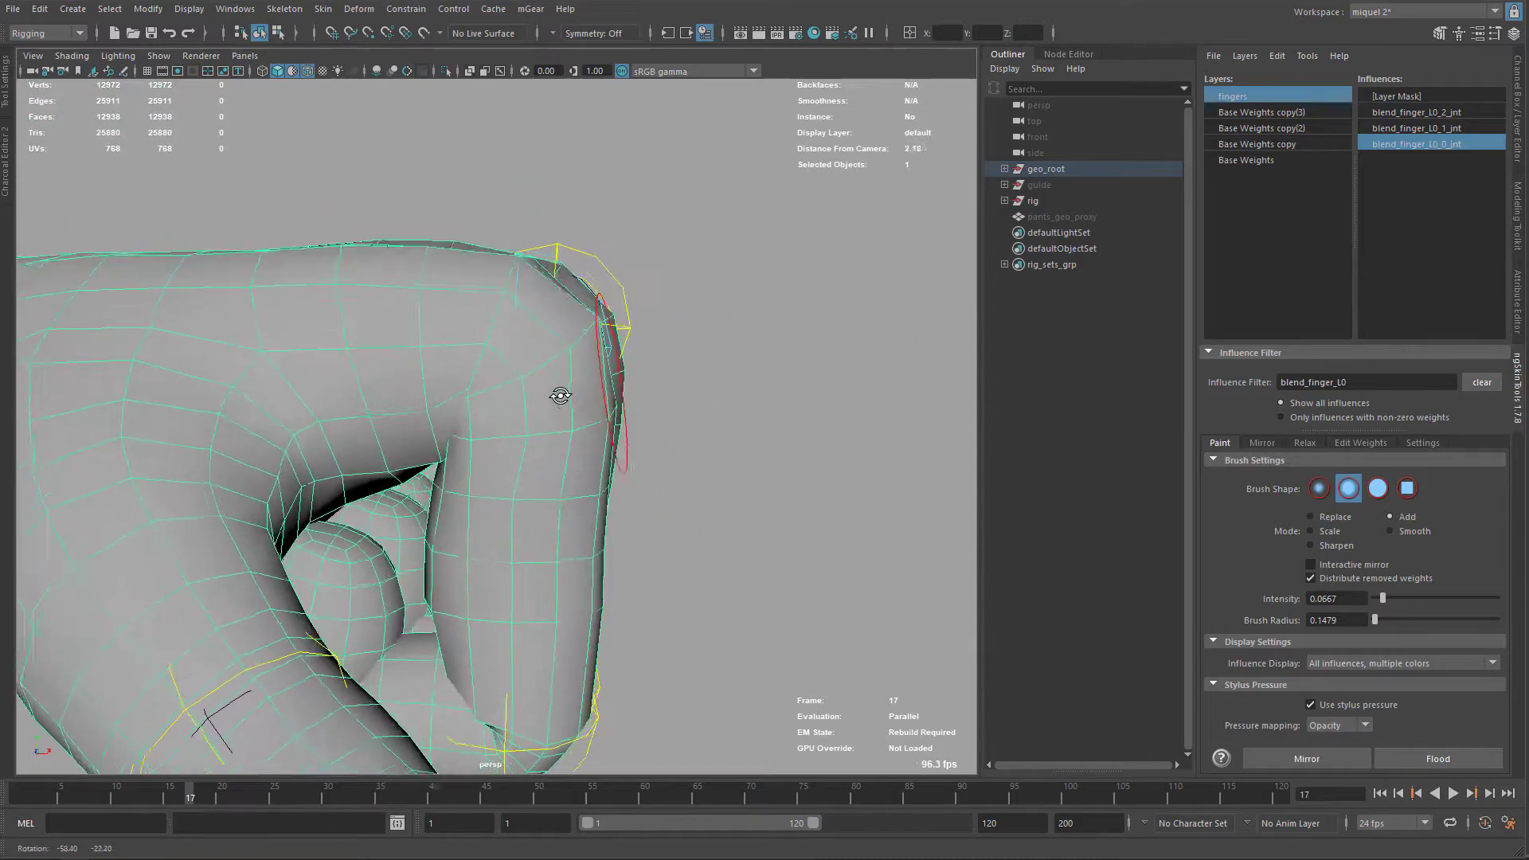
{"action": "scroll", "coordinate": [487, 291], "scroll_direction": "down", "scroll_amount": 10}
{"action": "left_click_drag", "start_coordinate": [518, 310], "coordinate": [418, 354], "text": "alt"}
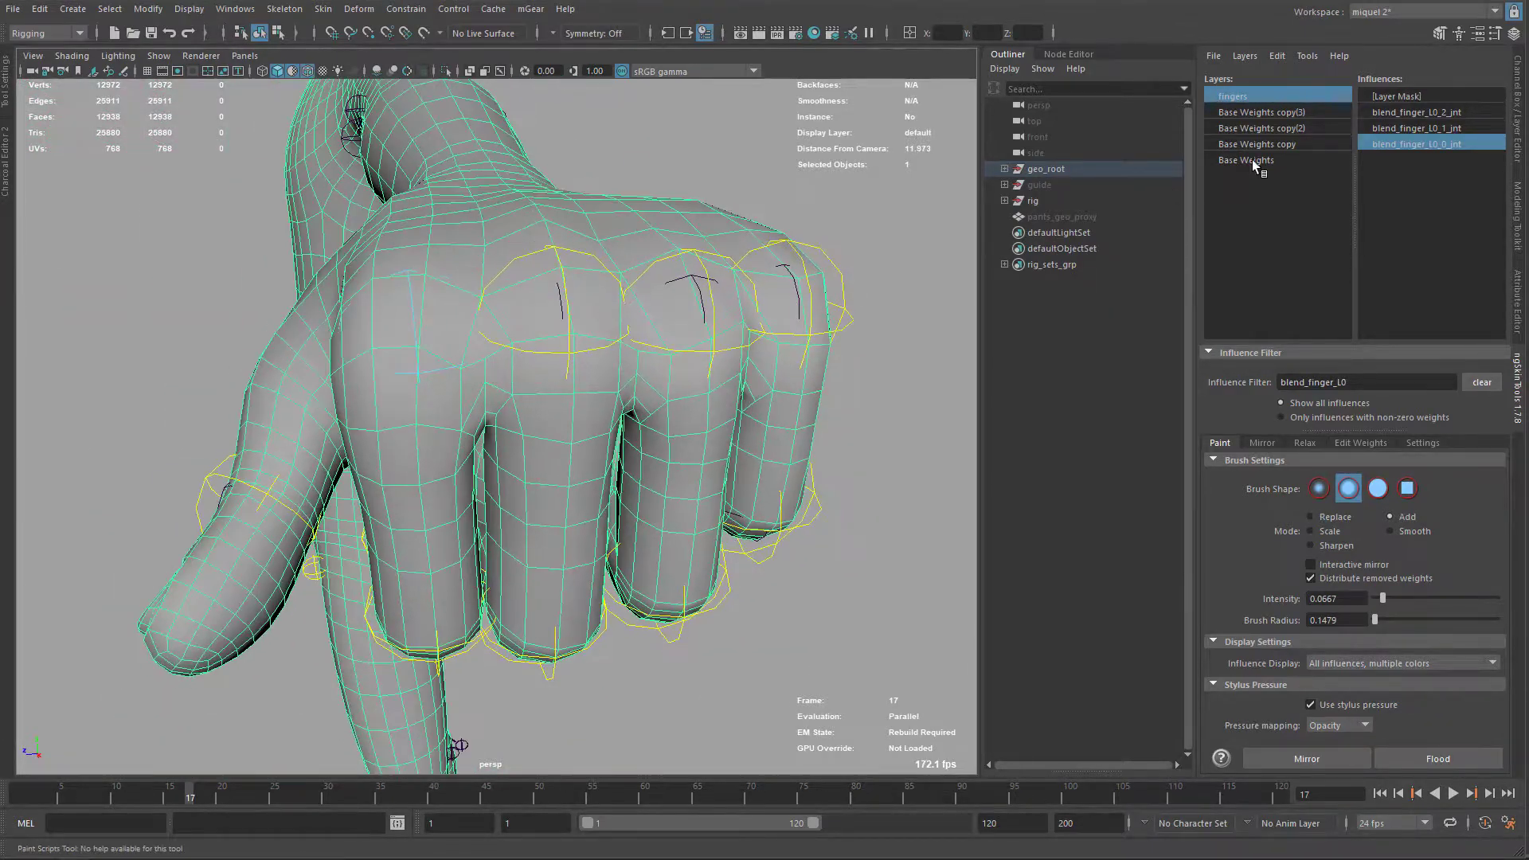
Add blend_finger_L0_1_jnt weight around the index finger's middle joint on the fingers layer, working from the front and underside
{"action": "left_click", "coordinate": [1447, 127]}
{"action": "left_click_drag", "start_coordinate": [673, 589], "coordinate": [691, 494], "text": "alt"}
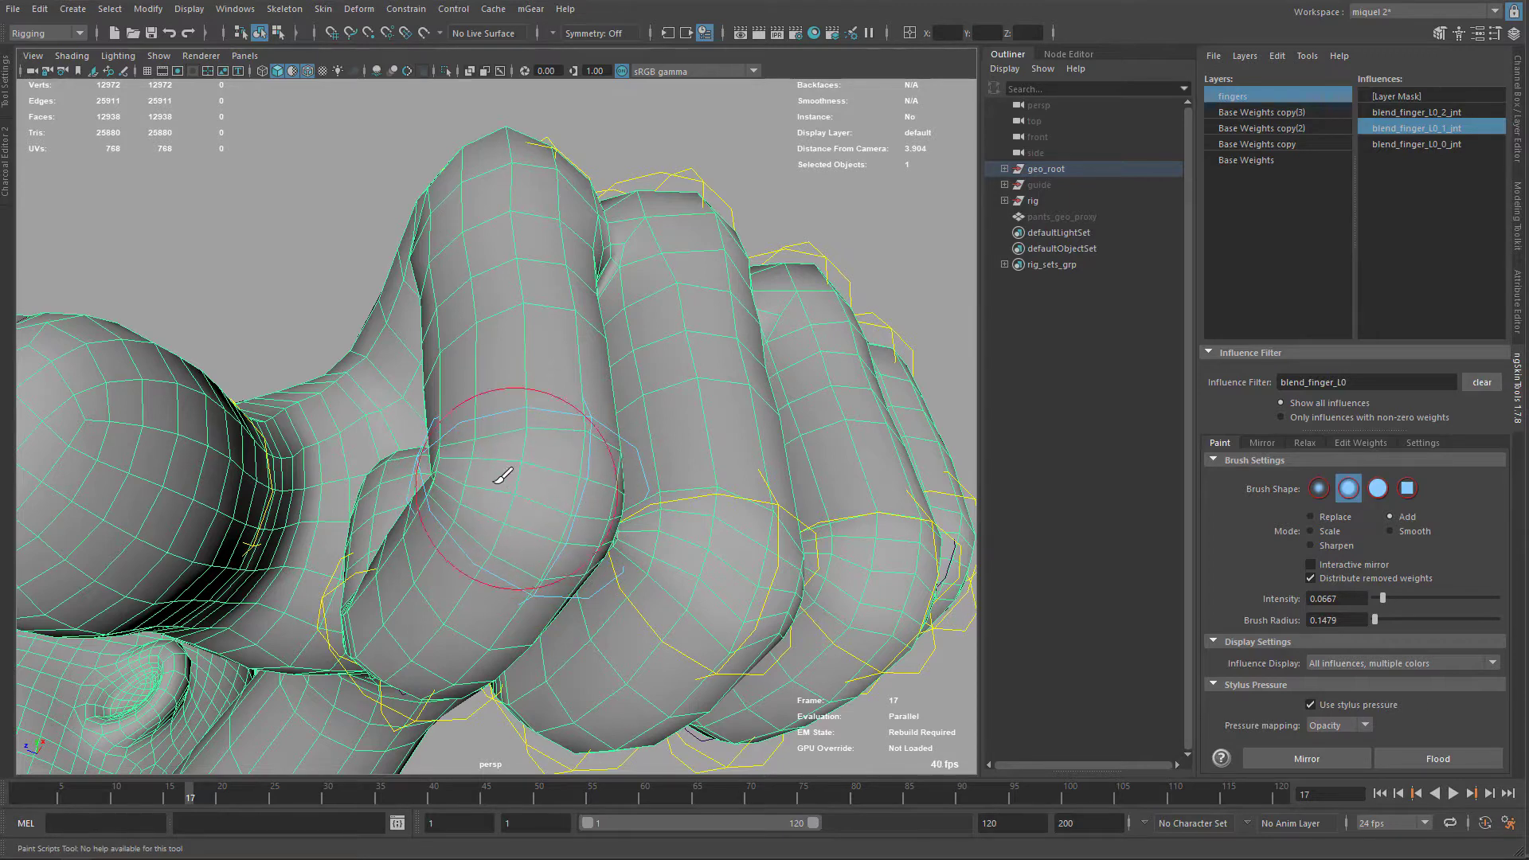
{"action": "left_click_drag", "start_coordinate": [587, 546], "coordinate": [642, 577], "text": "alt"}
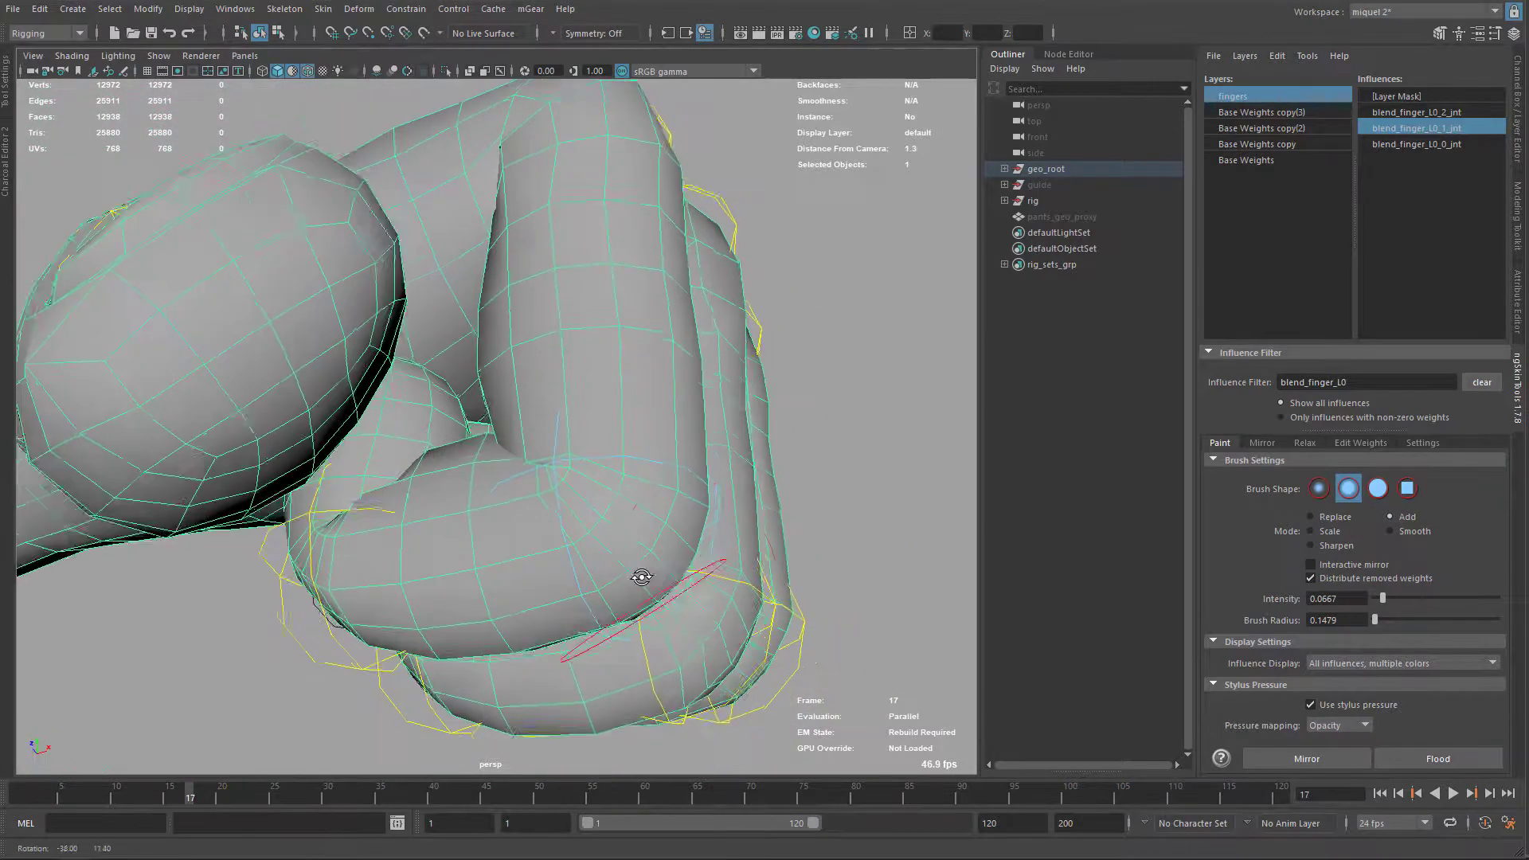
{"action": "scroll", "coordinate": [642, 576], "scroll_direction": "down", "scroll_amount": 3}
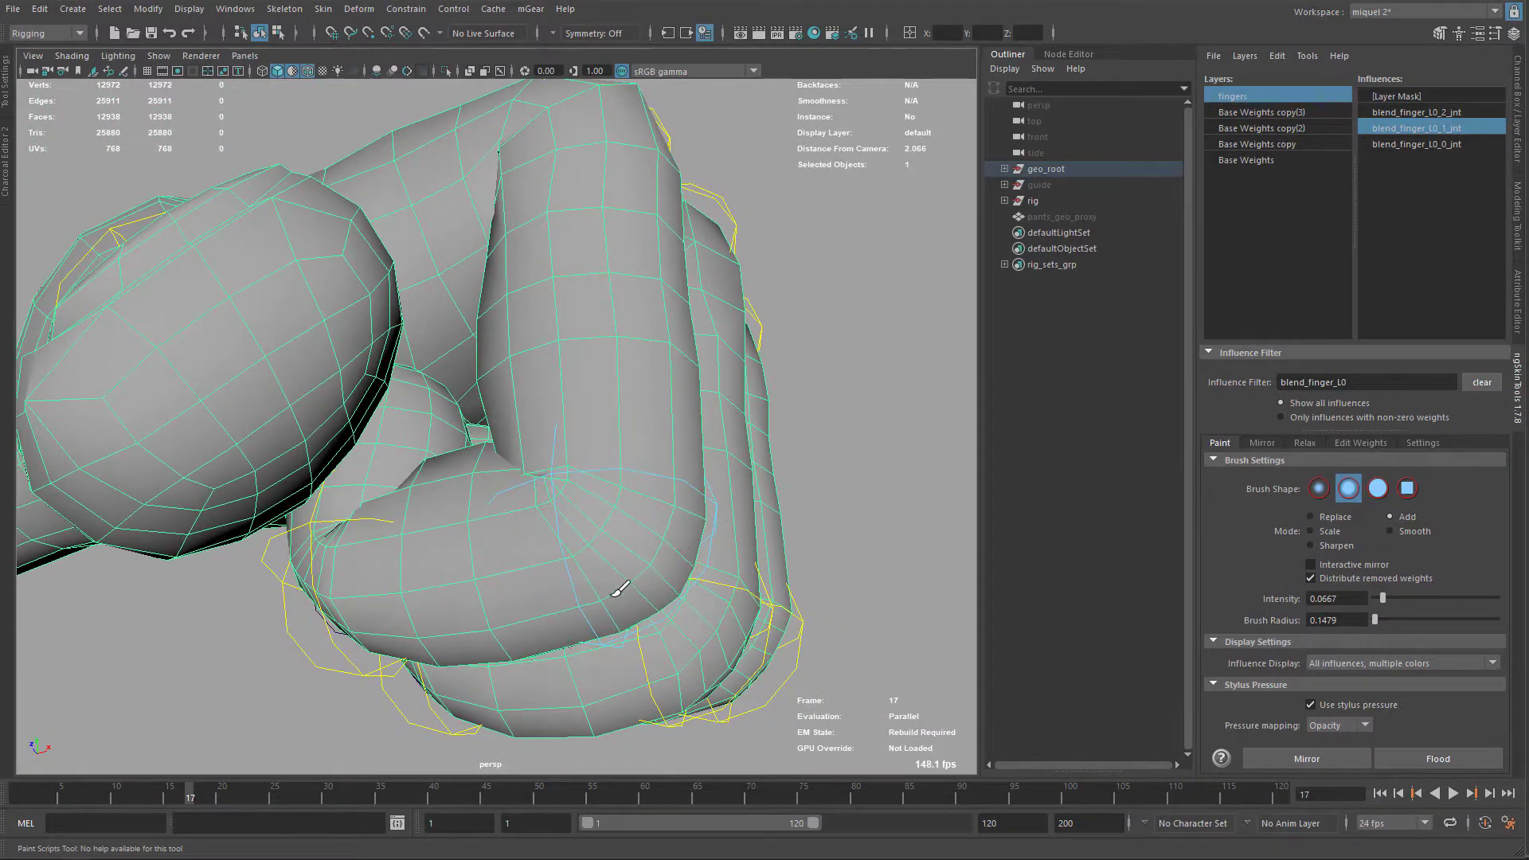
{"action": "scroll", "coordinate": [727, 444], "scroll_direction": "up", "scroll_amount": 5}
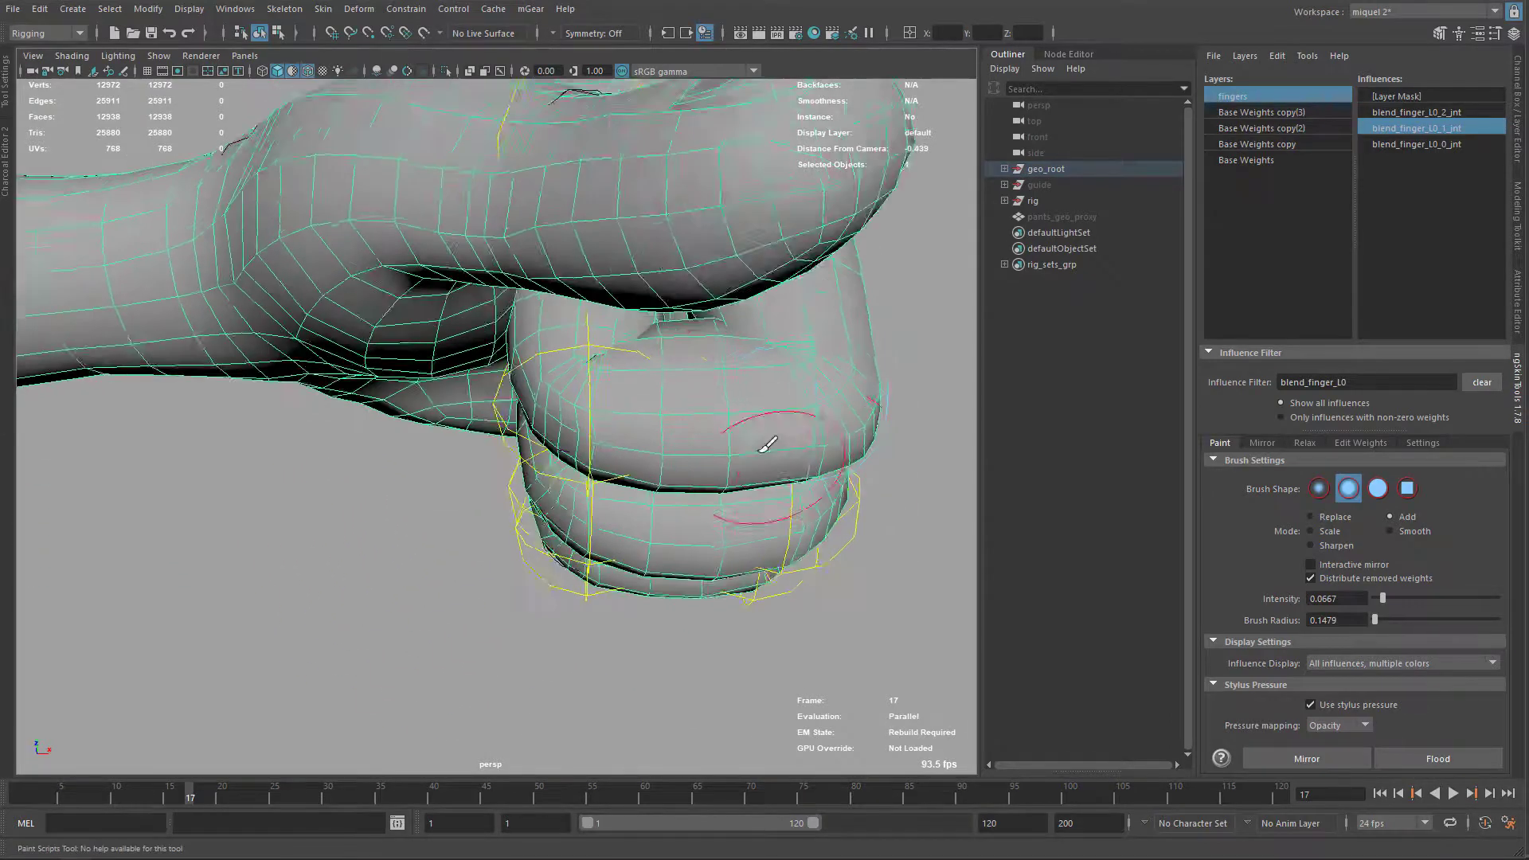
{"action": "middle_click_drag", "start_coordinate": [767, 444], "coordinate": [840, 405], "text": "alt"}
Add blend_finger_L0_2_jnt weight around the index finger's last joint near the fingertip
{"action": "left_click", "coordinate": [1425, 112]}
{"action": "scroll", "coordinate": [818, 294], "scroll_direction": "down", "scroll_amount": 5}
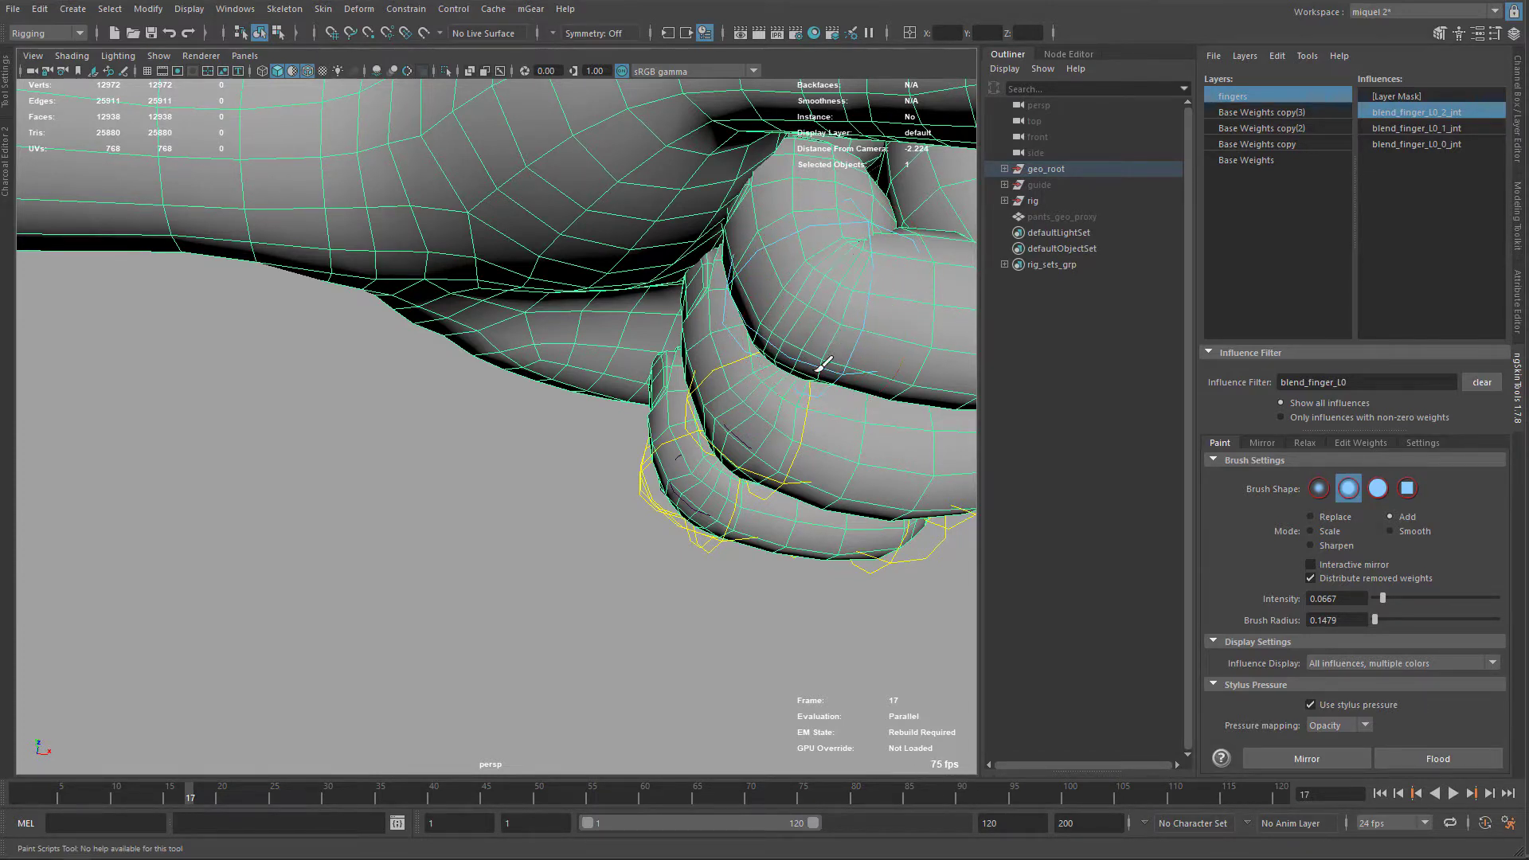
{"action": "mouse_move", "coordinate": [796, 326]}
{"action": "left_mouse_down", "text": "alt"}
{"action": "mouse_move", "coordinate": [737, 297]}
{"action": "mouse_move", "coordinate": [692, 386]}
{"action": "left_mouse_up", "text": "alt"}
{"action": "right_click_drag", "start_coordinate": [693, 386], "coordinate": [754, 342], "text": "alt"}
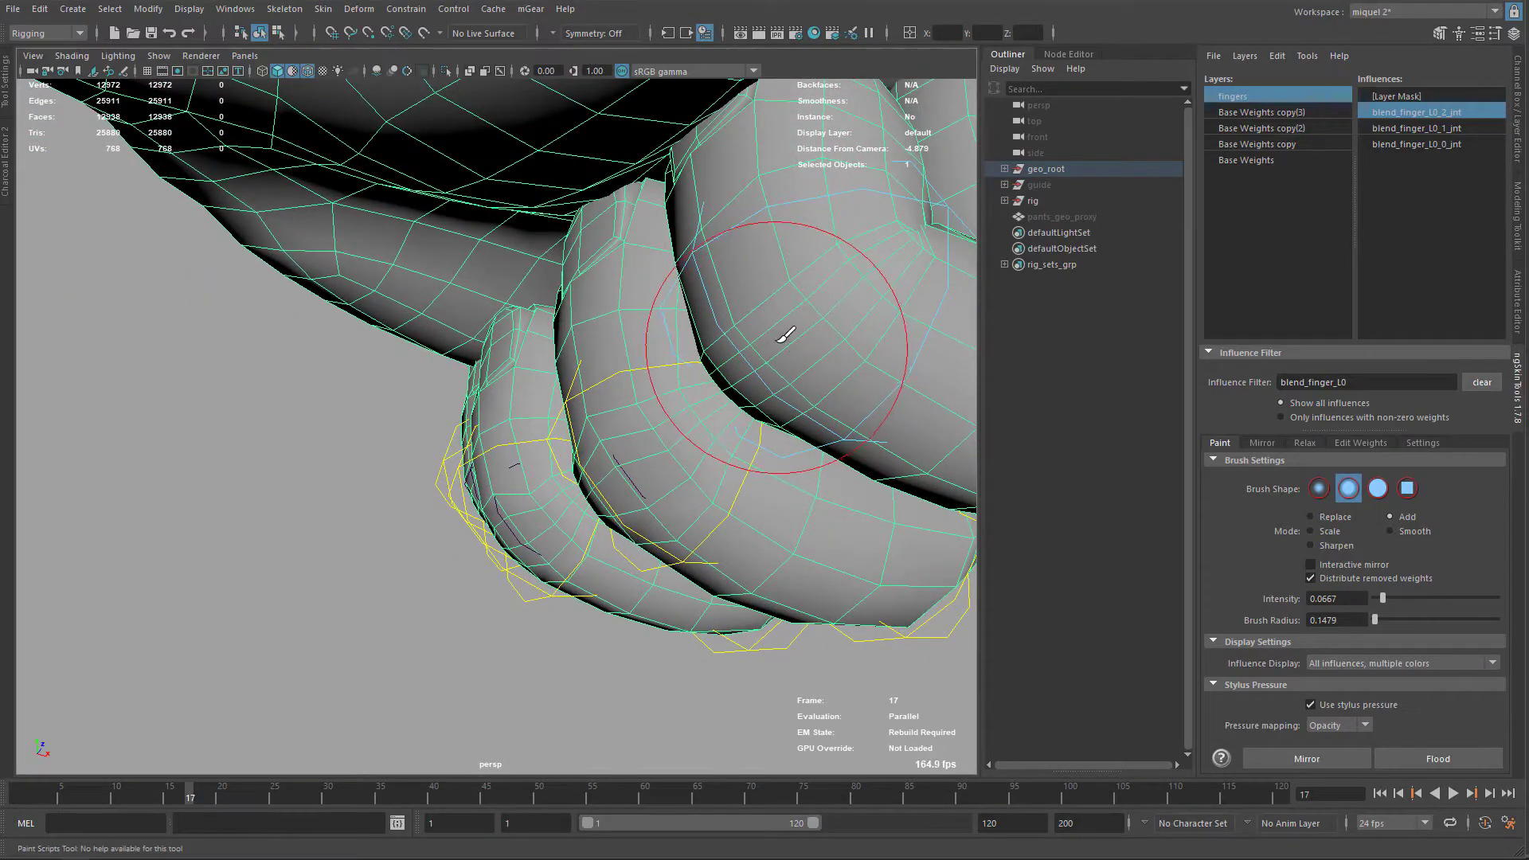
{"action": "left_click_drag", "start_coordinate": [839, 369], "coordinate": [617, 434], "text": "alt"}
{"action": "left_click_drag", "start_coordinate": [512, 355], "coordinate": [605, 446], "text": "alt"}
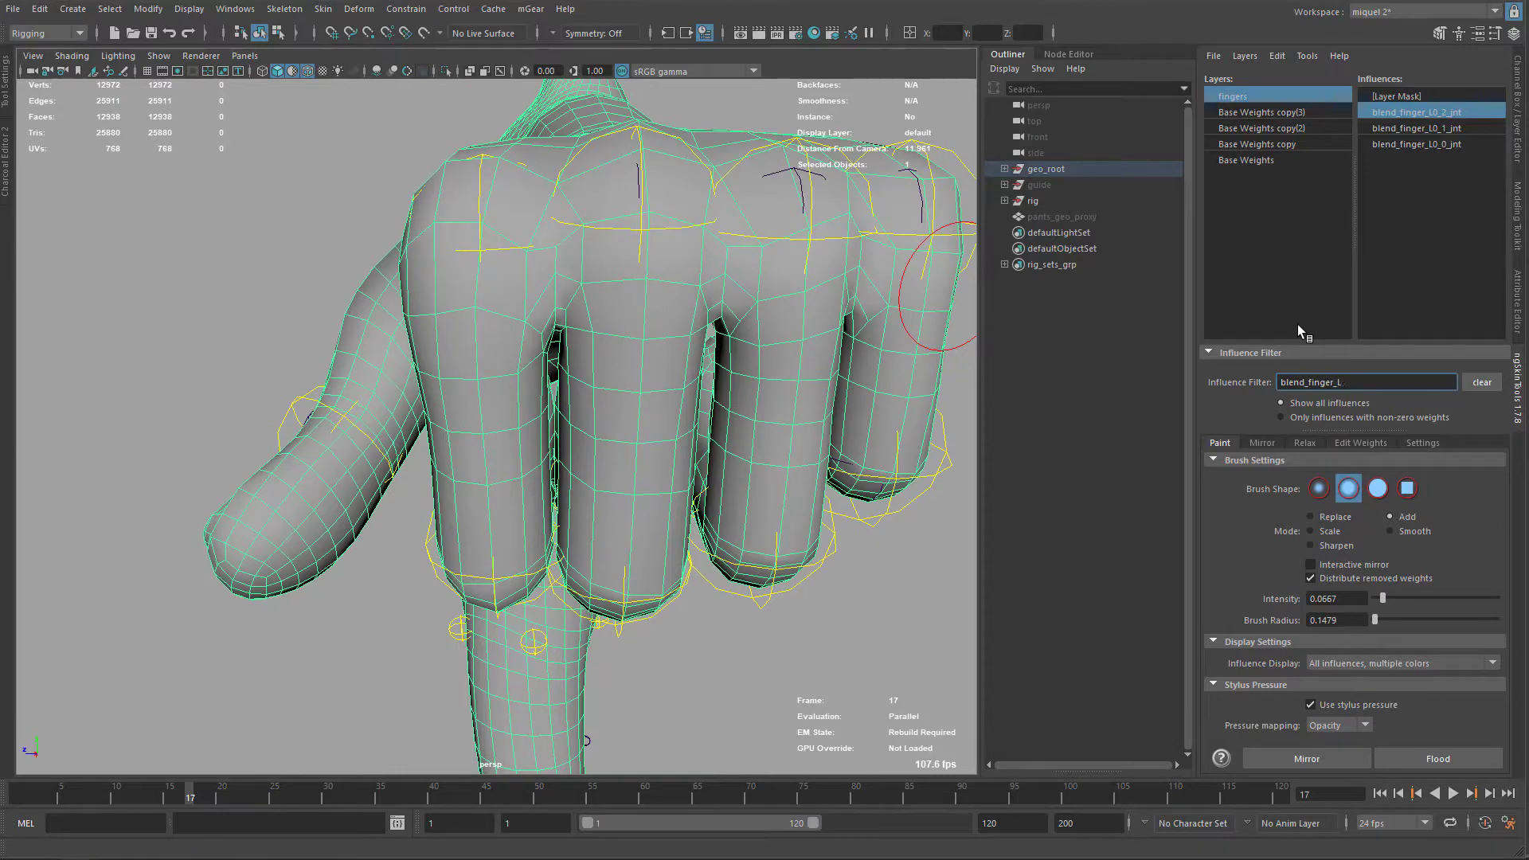
Filter the influences by blend_finger_L1 and add blend_finger_L1_0_jnt weight over the middle finger's knuckle with a 0.1121 brush radius
{"action": "type", "text": "1"}
{"action": "key", "text": "Return"}
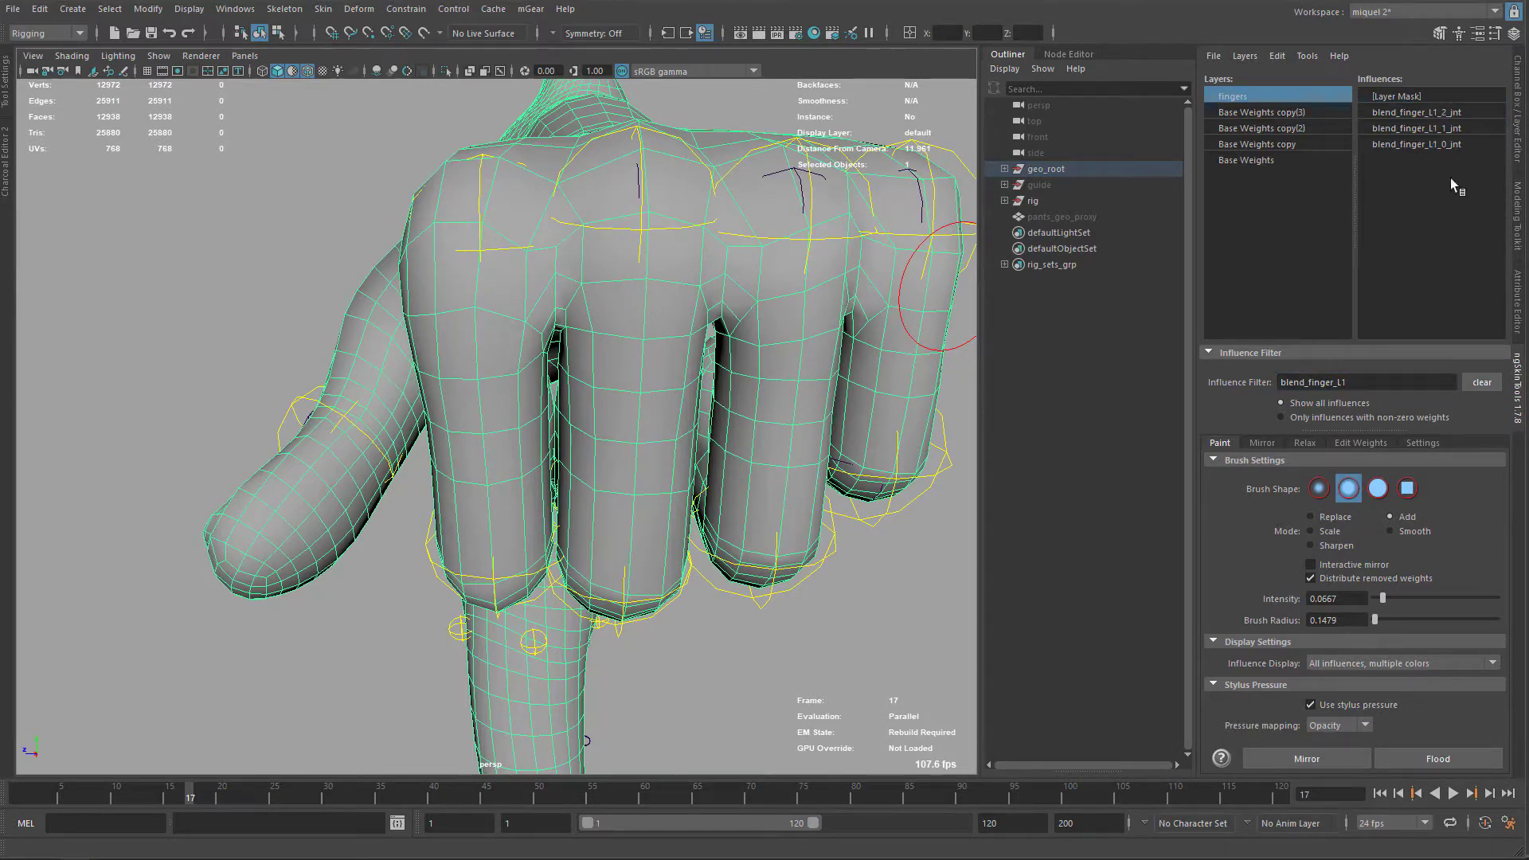
{"action": "mouse_move", "coordinate": [775, 317]}
{"action": "left_mouse_down", "text": "alt"}
{"action": "mouse_move", "coordinate": [641, 233]}
{"action": "mouse_move", "coordinate": [679, 295]}
{"action": "mouse_move", "coordinate": [614, 280]}
{"action": "left_mouse_up", "text": "alt"}
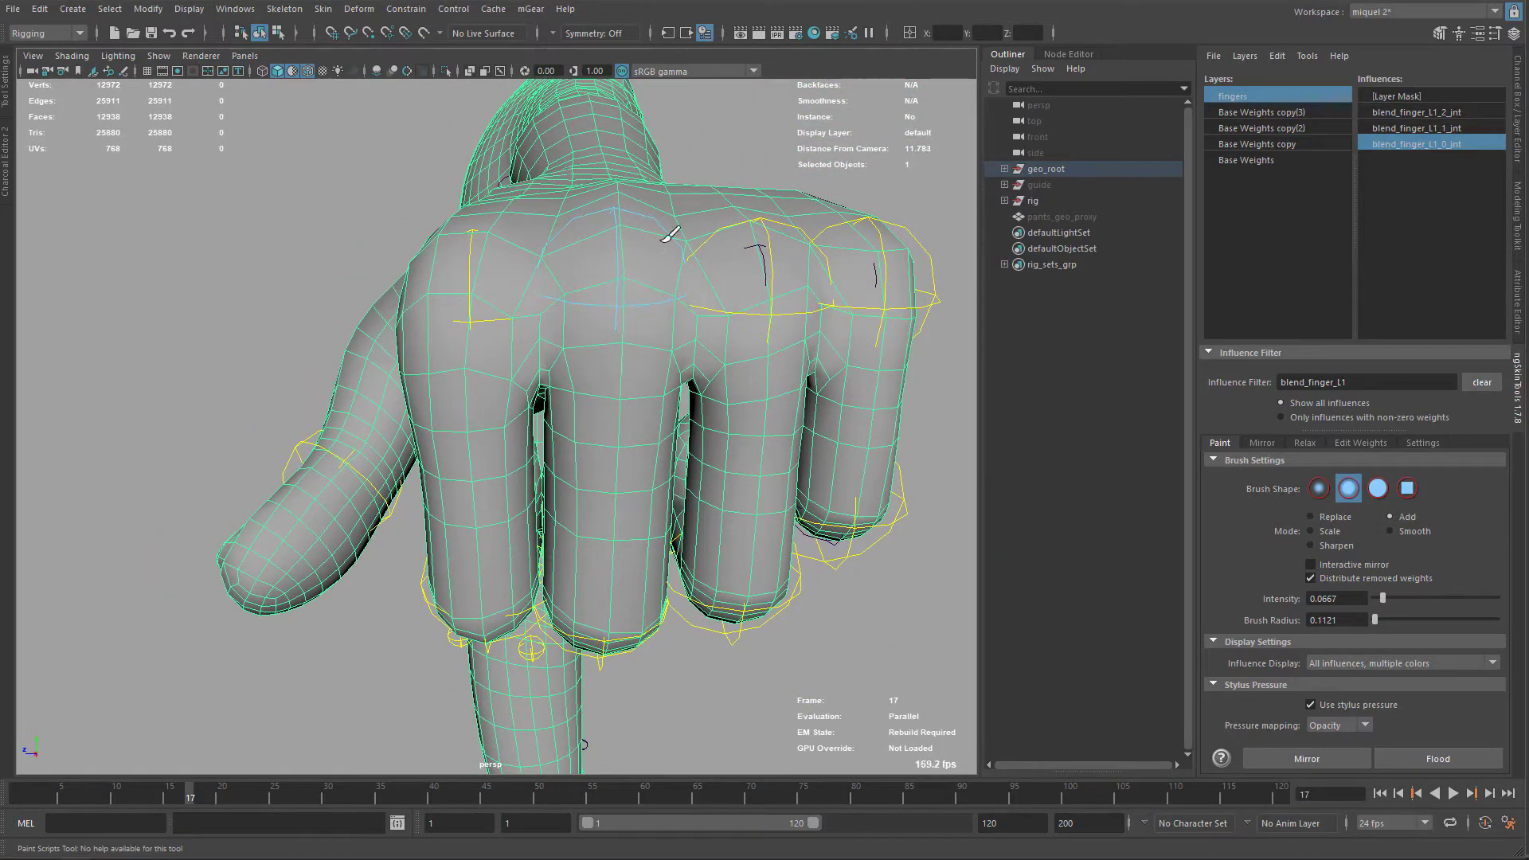
{"action": "left_click_drag", "start_coordinate": [669, 233], "coordinate": [637, 220], "text": "alt"}
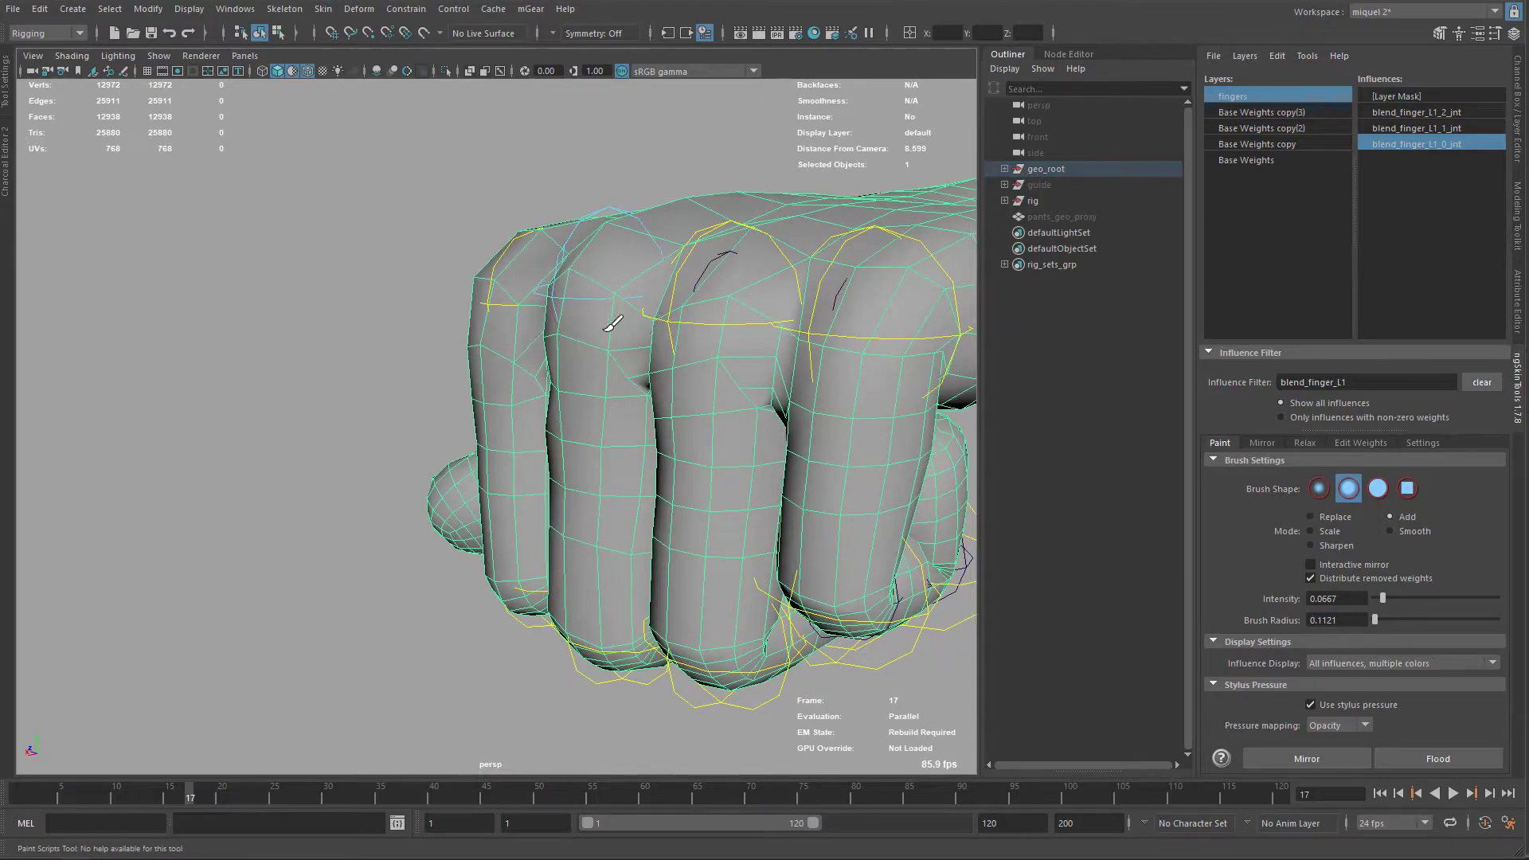
{"action": "left_click_drag", "start_coordinate": [581, 381], "coordinate": [580, 308], "text": "alt"}
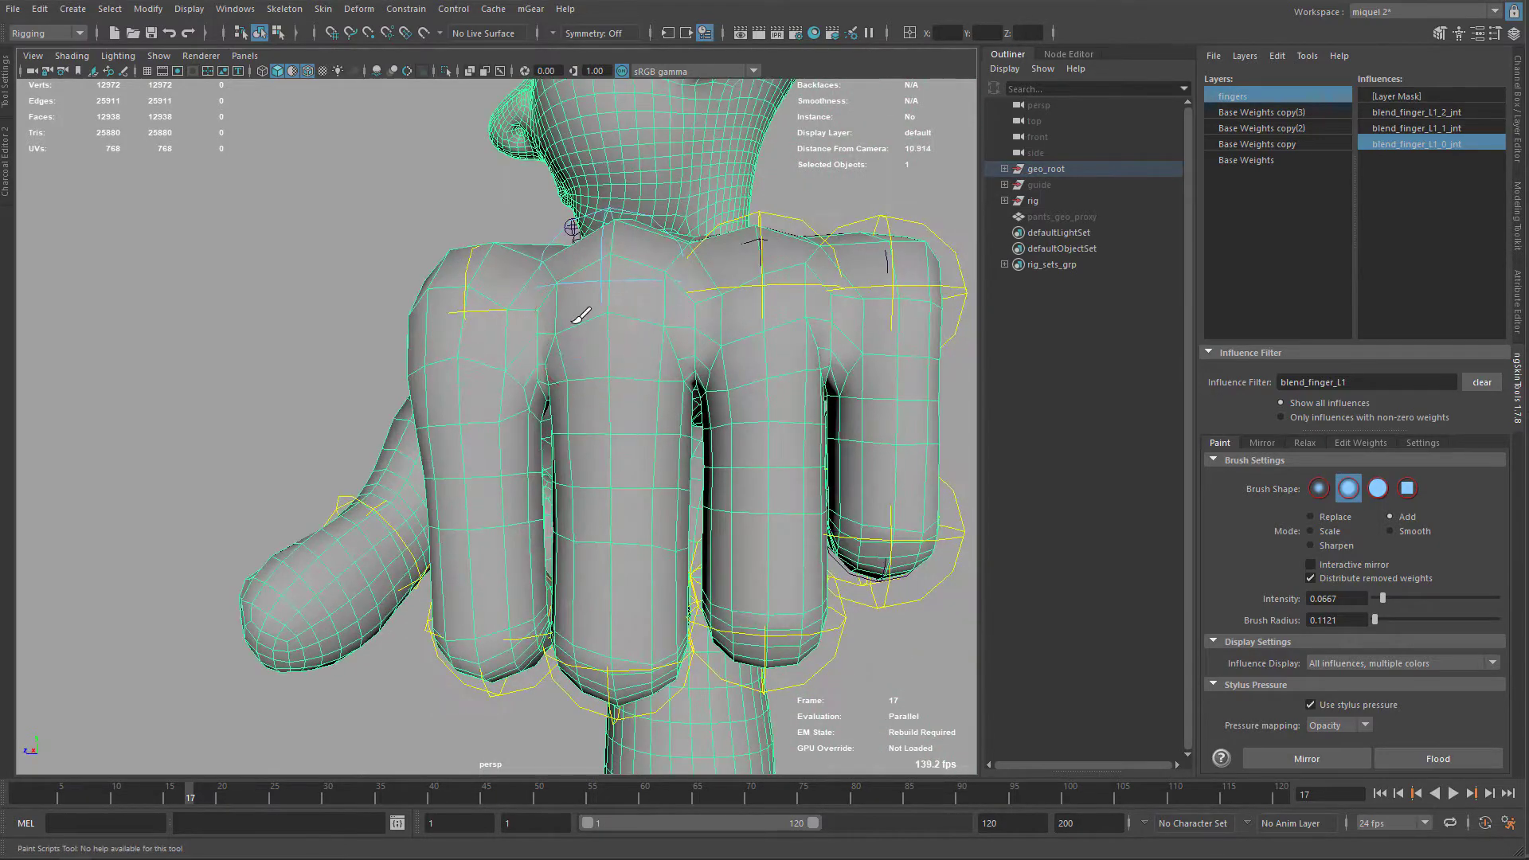
{"action": "left_click_drag", "start_coordinate": [648, 403], "coordinate": [737, 379], "text": "alt"}
{"action": "right_click_drag", "start_coordinate": [737, 379], "coordinate": [737, 346], "text": "alt"}
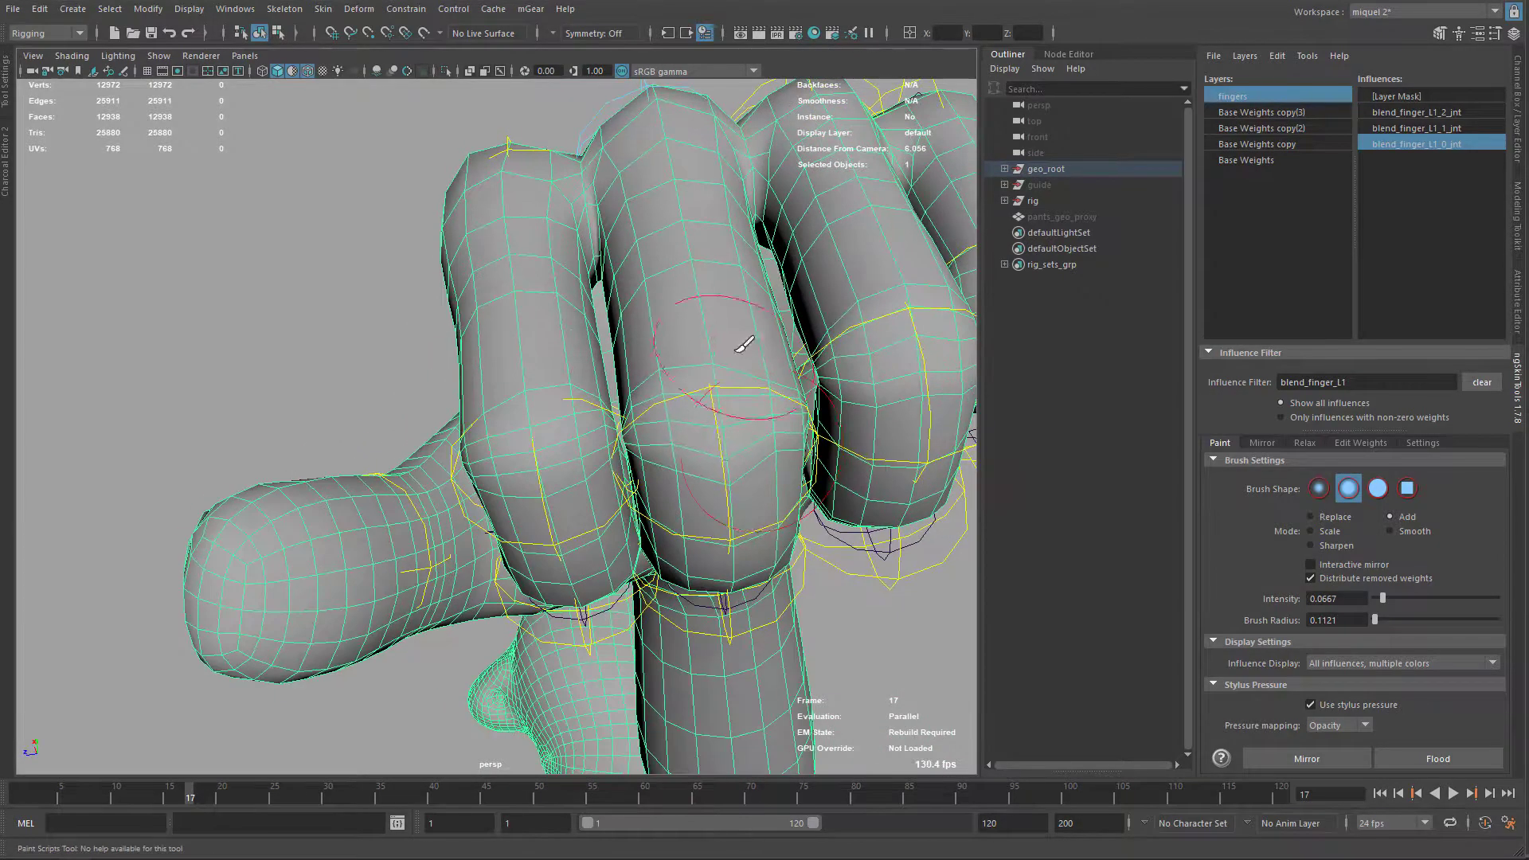
Add blend_finger_L1_1_jnt weight around the middle finger's middle joint and check the bend from several angles
{"action": "left_click", "coordinate": [1427, 132]}
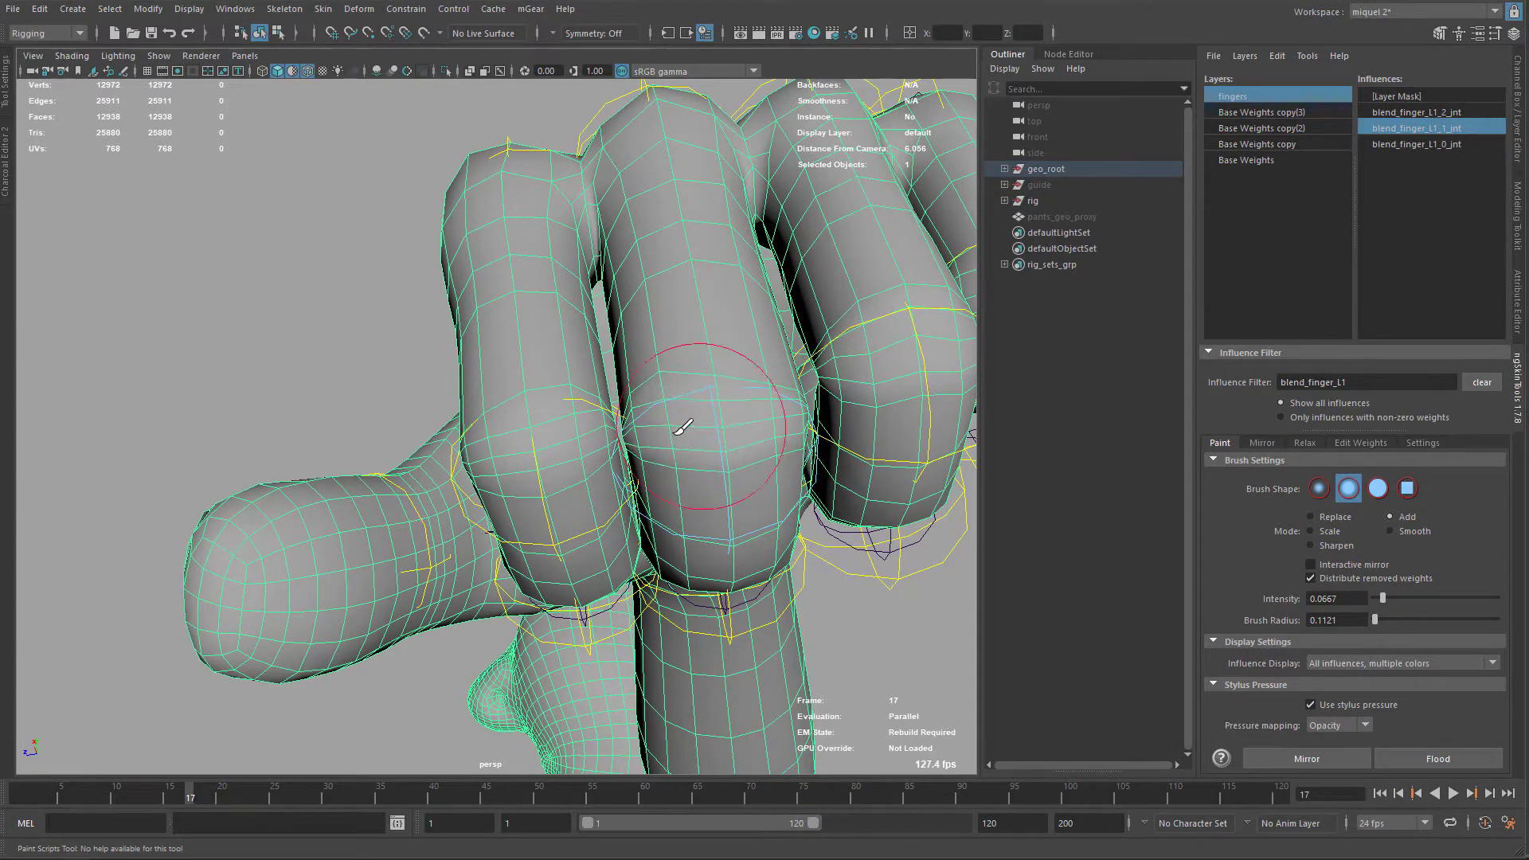
{"action": "mouse_move", "coordinate": [766, 418]}
{"action": "left_mouse_down", "text": "alt"}
{"action": "mouse_move", "coordinate": [689, 464]}
{"action": "mouse_move", "coordinate": [616, 480]}
{"action": "mouse_move", "coordinate": [625, 510]}
{"action": "left_mouse_up", "text": "alt"}
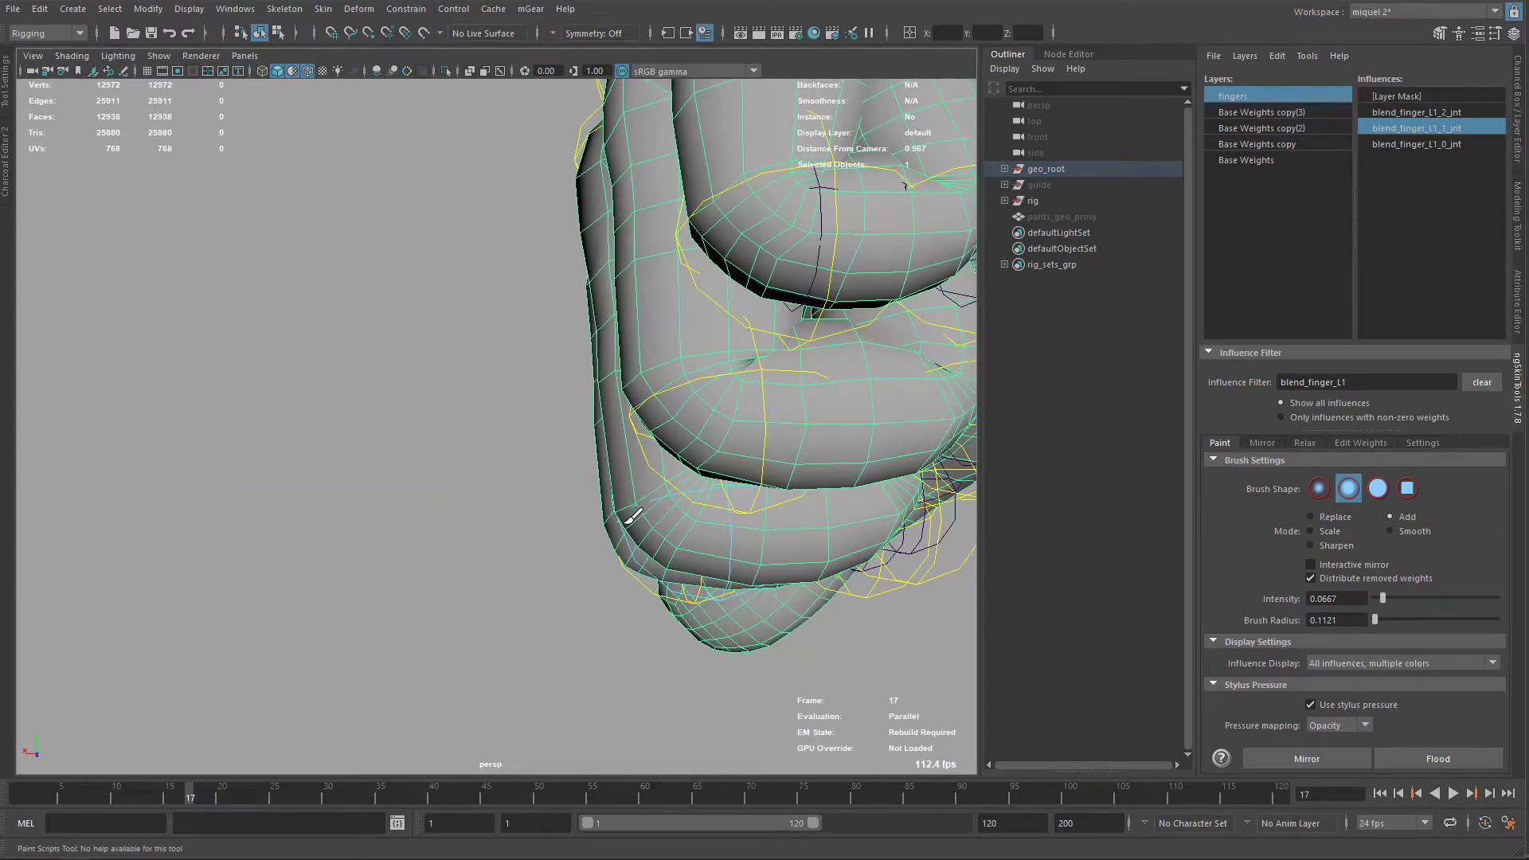
{"action": "scroll", "coordinate": [652, 501], "scroll_direction": "down", "scroll_amount": 5}
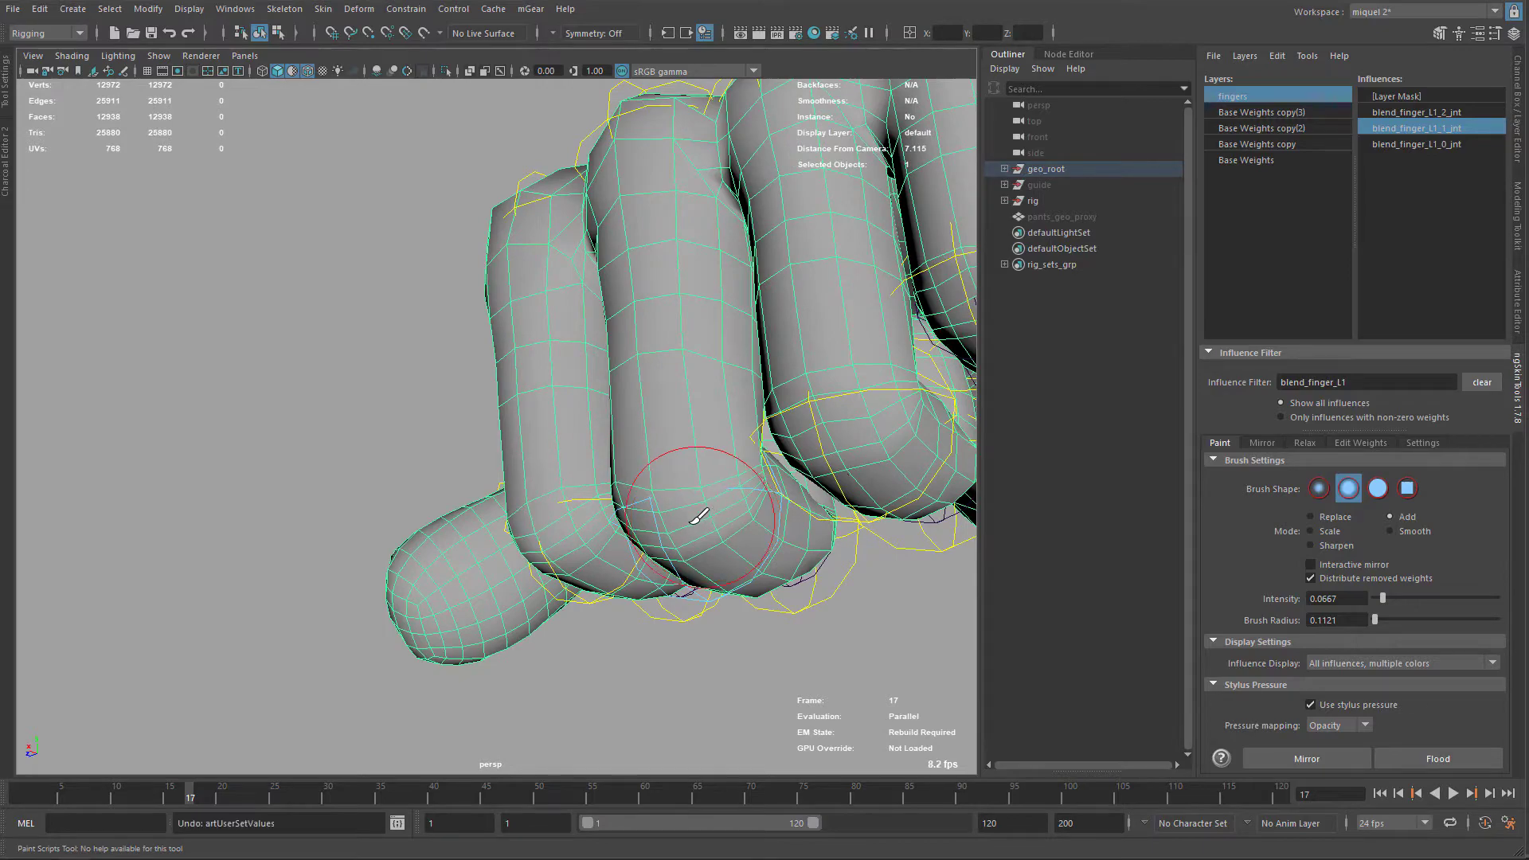
{"action": "mouse_move", "coordinate": [718, 502]}
{"action": "left_mouse_down", "text": "alt"}
{"action": "mouse_move", "coordinate": [660, 471]}
{"action": "mouse_move", "coordinate": [653, 504]}
{"action": "mouse_move", "coordinate": [689, 512]}
{"action": "mouse_move", "coordinate": [634, 518]}
{"action": "mouse_move", "coordinate": [653, 486]}
{"action": "left_mouse_up", "text": "alt"}
{"action": "right_click_drag", "start_coordinate": [621, 458], "coordinate": [611, 325], "text": "alt"}
{"action": "left_click_drag", "start_coordinate": [575, 435], "coordinate": [640, 438], "text": "alt"}
{"action": "left_click_drag", "start_coordinate": [530, 401], "coordinate": [561, 410], "text": "alt"}
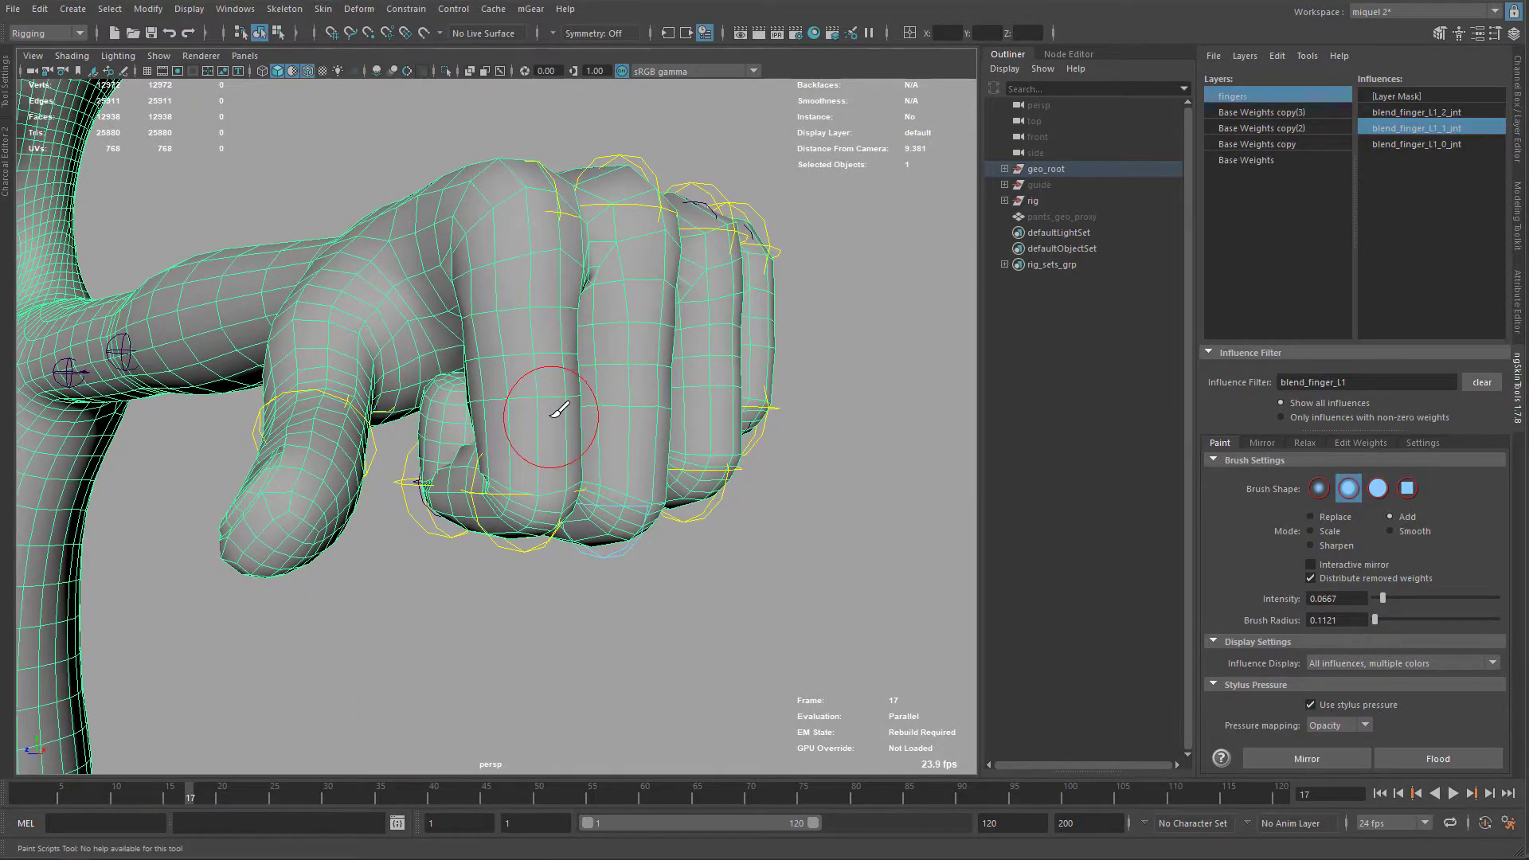
Leave weight painting and try selecting the index finger's FK controls for a bend test
{"action": "left_click_drag", "start_coordinate": [550, 417], "coordinate": [587, 354], "text": "alt"}
{"action": "key", "text": "q"}
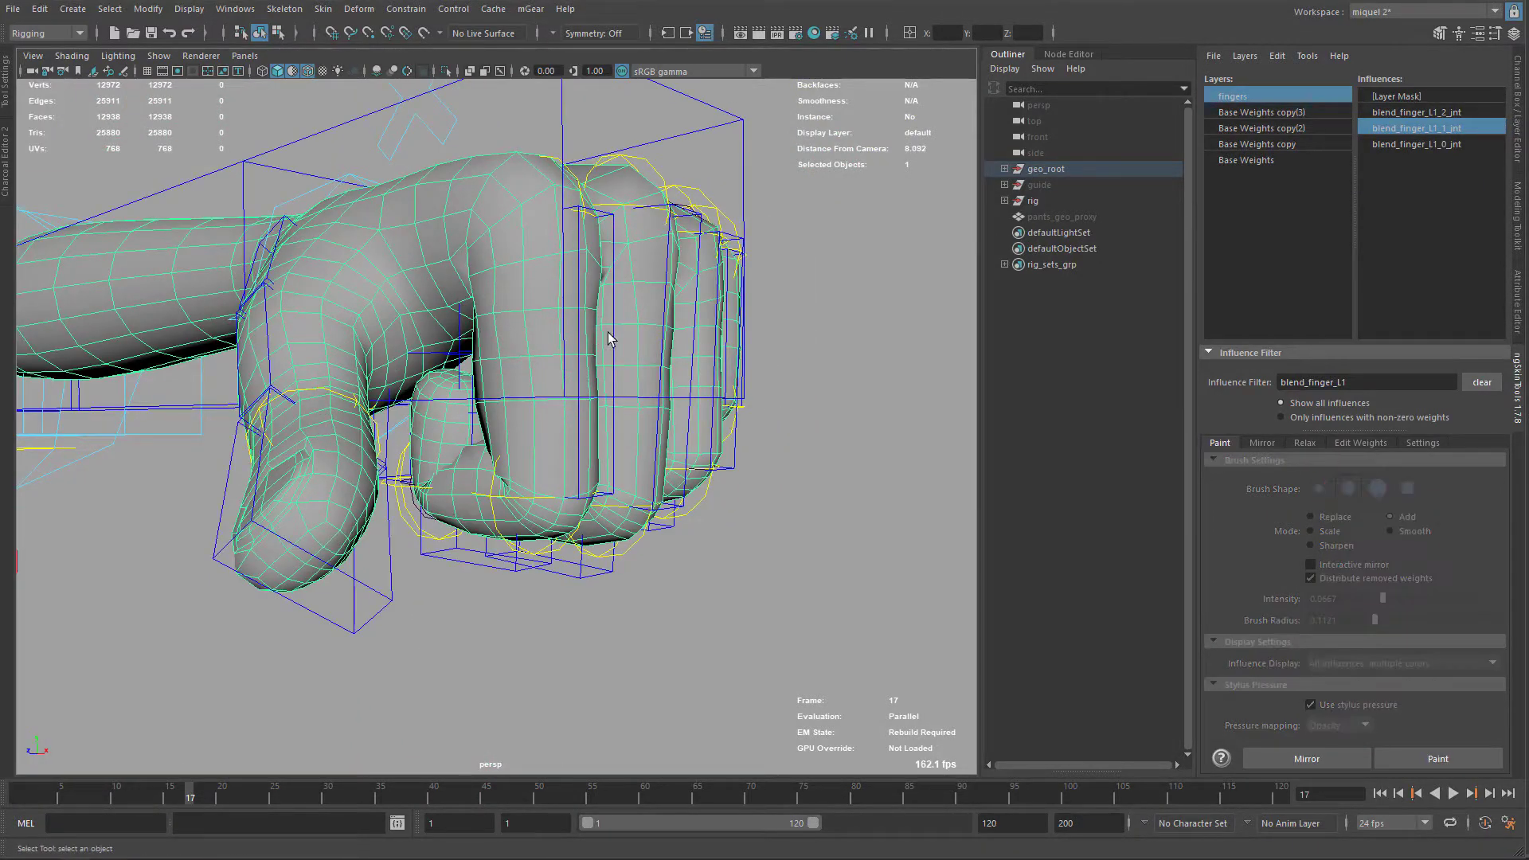
{"action": "left_click", "coordinate": [613, 345]}
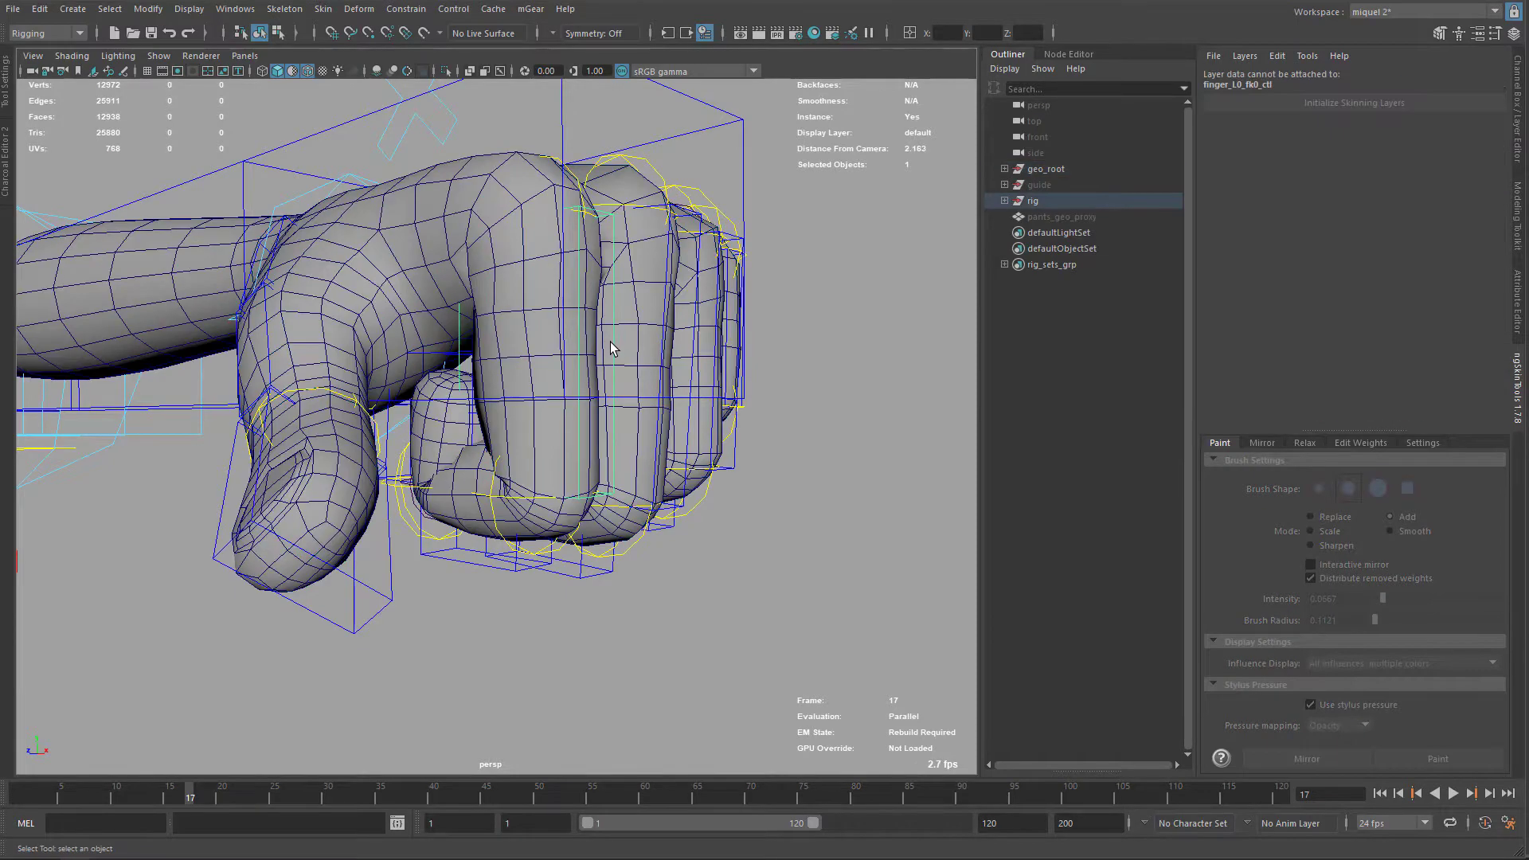
{"action": "left_click", "coordinate": [456, 535], "text": "shift"}
{"action": "left_click", "coordinate": [390, 451], "text": "shift"}
{"action": "left_click_drag", "start_coordinate": [404, 455], "coordinate": [685, 355], "text": "alt"}
{"action": "left_click_drag", "start_coordinate": [612, 495], "coordinate": [485, 455], "text": "alt"}
{"action": "key", "text": "ctrl+z"}
{"action": "key", "text": "ctrl+z"}
Test the middle finger's bending by rotating its three FK controls together, and undo the rotations
{"action": "left_click_drag", "start_coordinate": [707, 453], "coordinate": [521, 420], "text": "alt"}
{"action": "key", "text": "e"}
{"action": "key", "text": "q"}
{"action": "key", "text": "alt+1"}
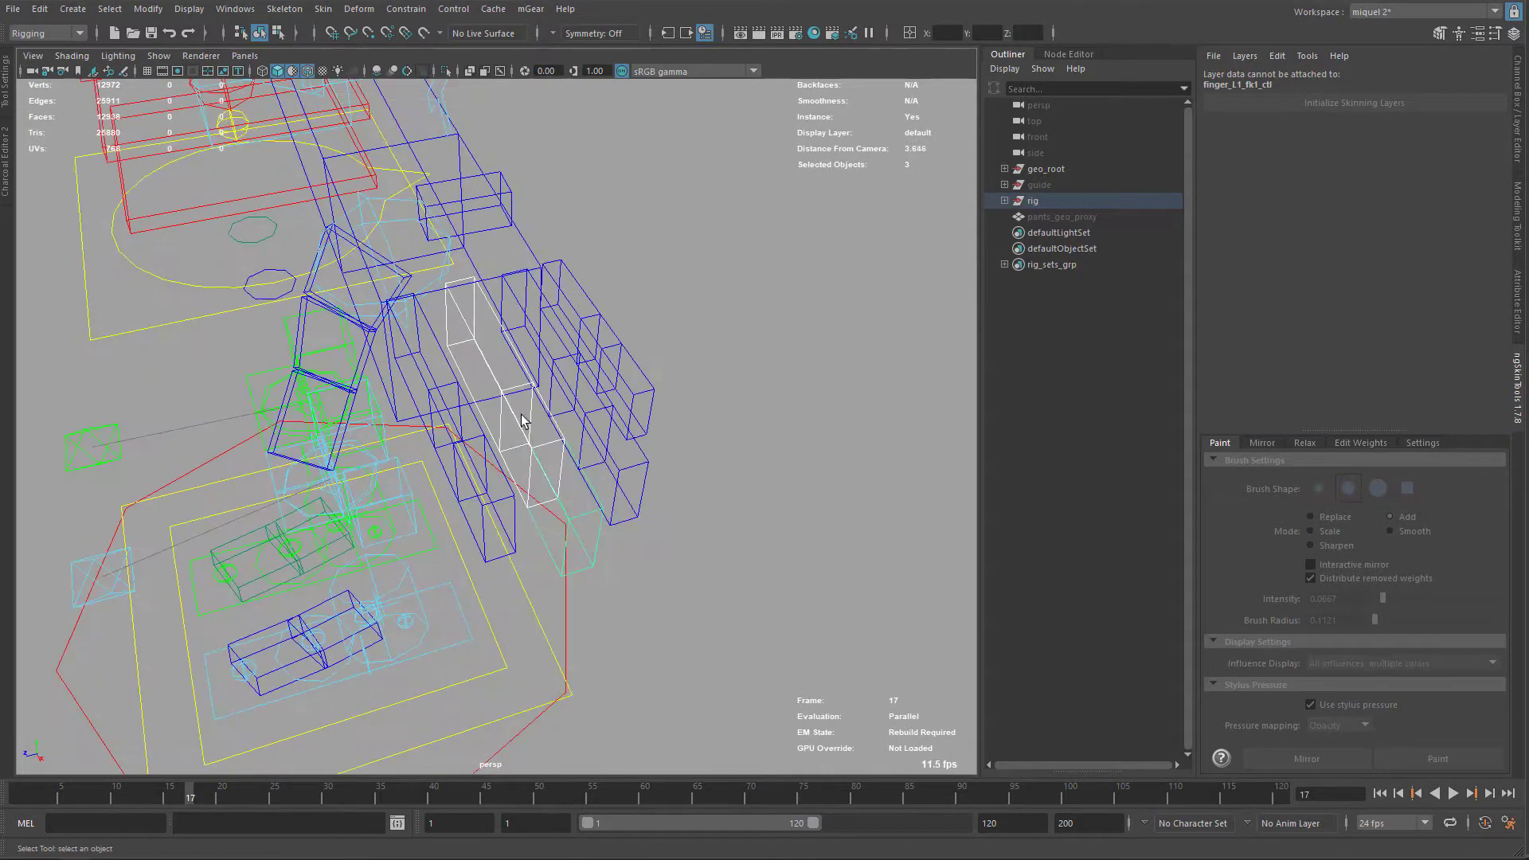
{"action": "key", "text": "e"}
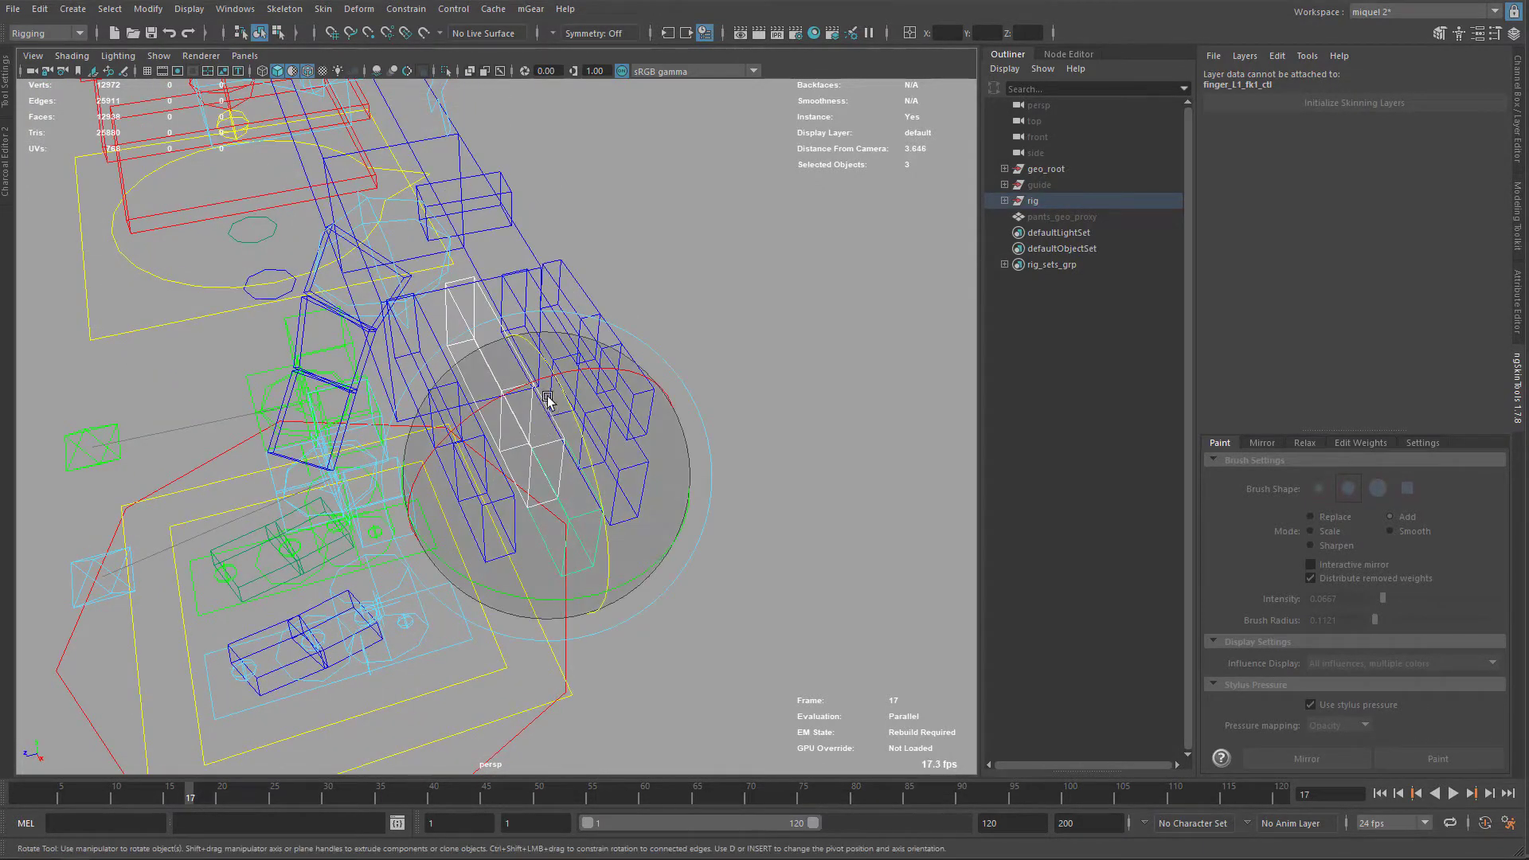
{"action": "left_click_drag", "start_coordinate": [562, 398], "coordinate": [548, 450]}
{"action": "key", "text": "alt+1"}
{"action": "right_click_drag", "start_coordinate": [547, 450], "coordinate": [514, 430], "text": "alt"}
{"action": "middle_click_drag", "start_coordinate": [553, 410], "coordinate": [676, 375], "text": "alt"}
{"action": "left_click_drag", "start_coordinate": [685, 351], "coordinate": [686, 284], "text": "alt"}
{"action": "left_click_drag", "start_coordinate": [734, 380], "coordinate": [693, 447]}
{"action": "key", "text": "ctrl+z"}
{"action": "key", "text": "ctrl+z"}
{"action": "key", "text": "ctrl+z"}
Curl the index finger by rotating its three FK controls together, and undo the rotation
{"action": "key", "text": "q"}
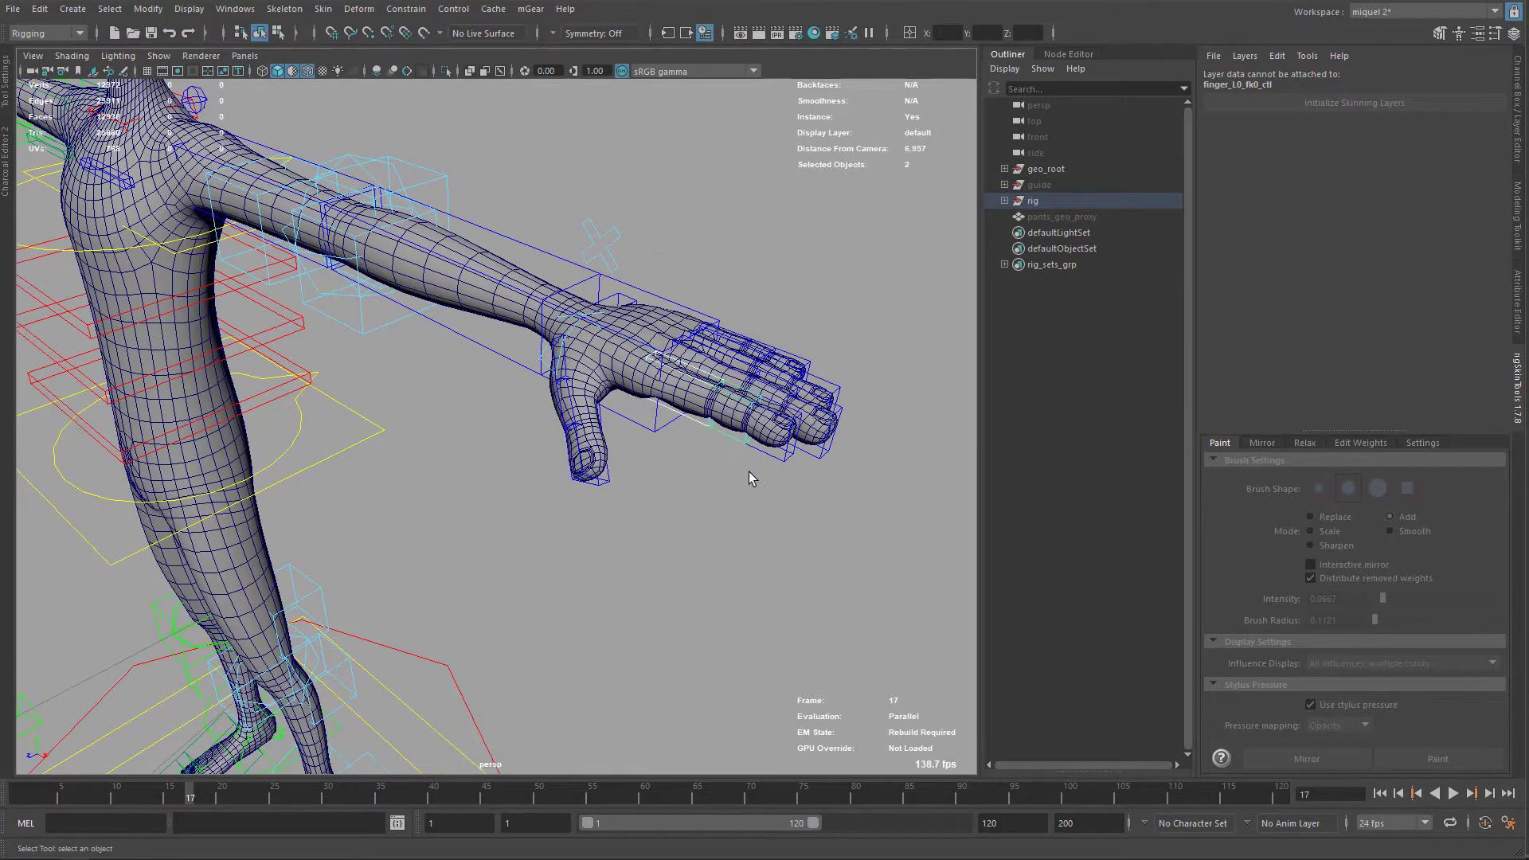
{"action": "key", "text": "e"}
{"action": "key", "text": "q"}
{"action": "key", "text": "e"}
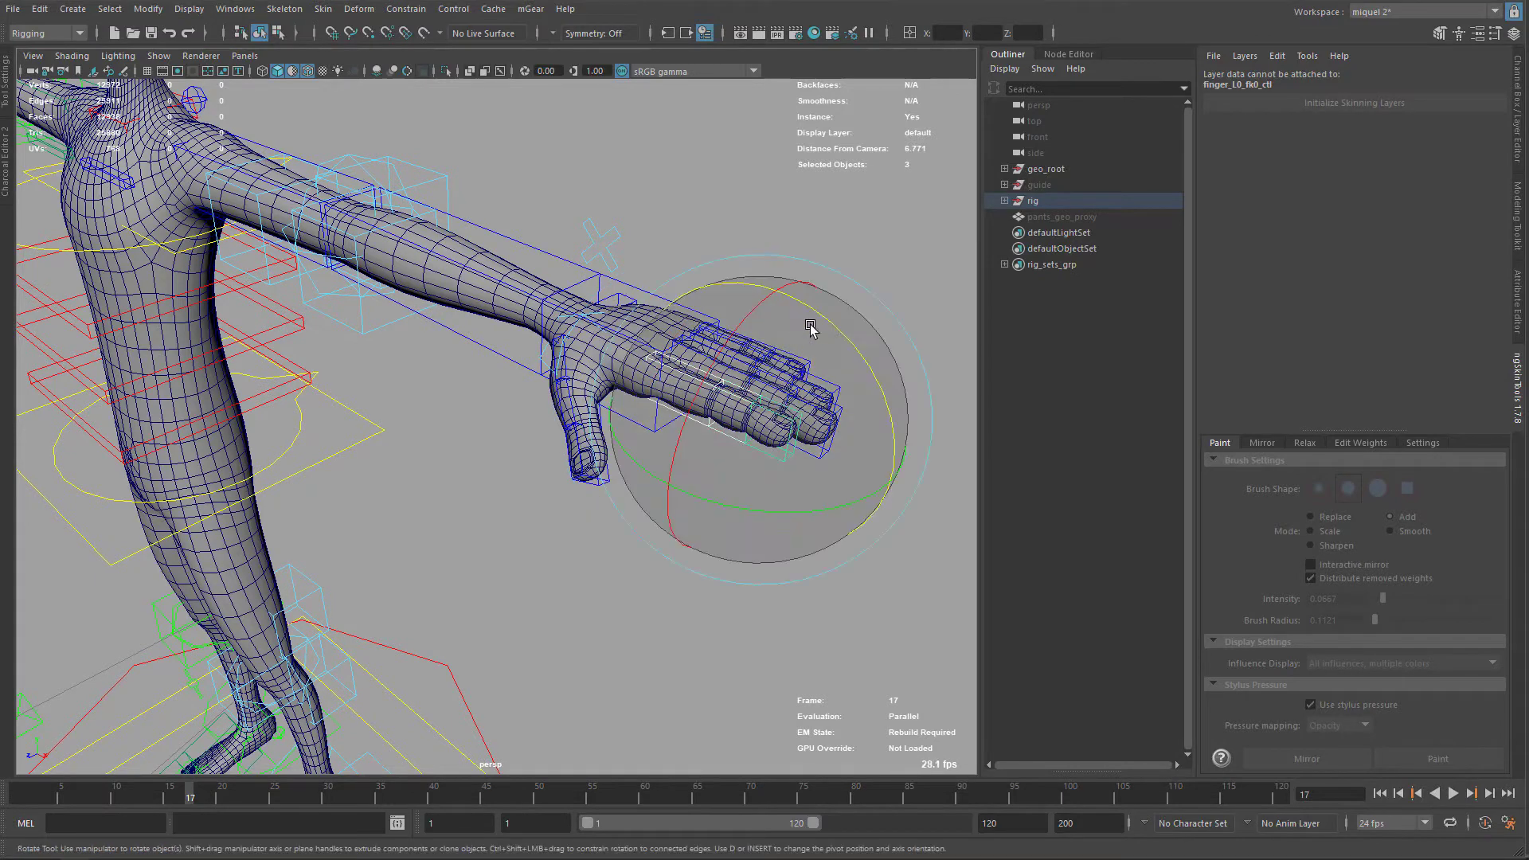
{"action": "left_click_drag", "start_coordinate": [836, 358], "coordinate": [792, 480]}
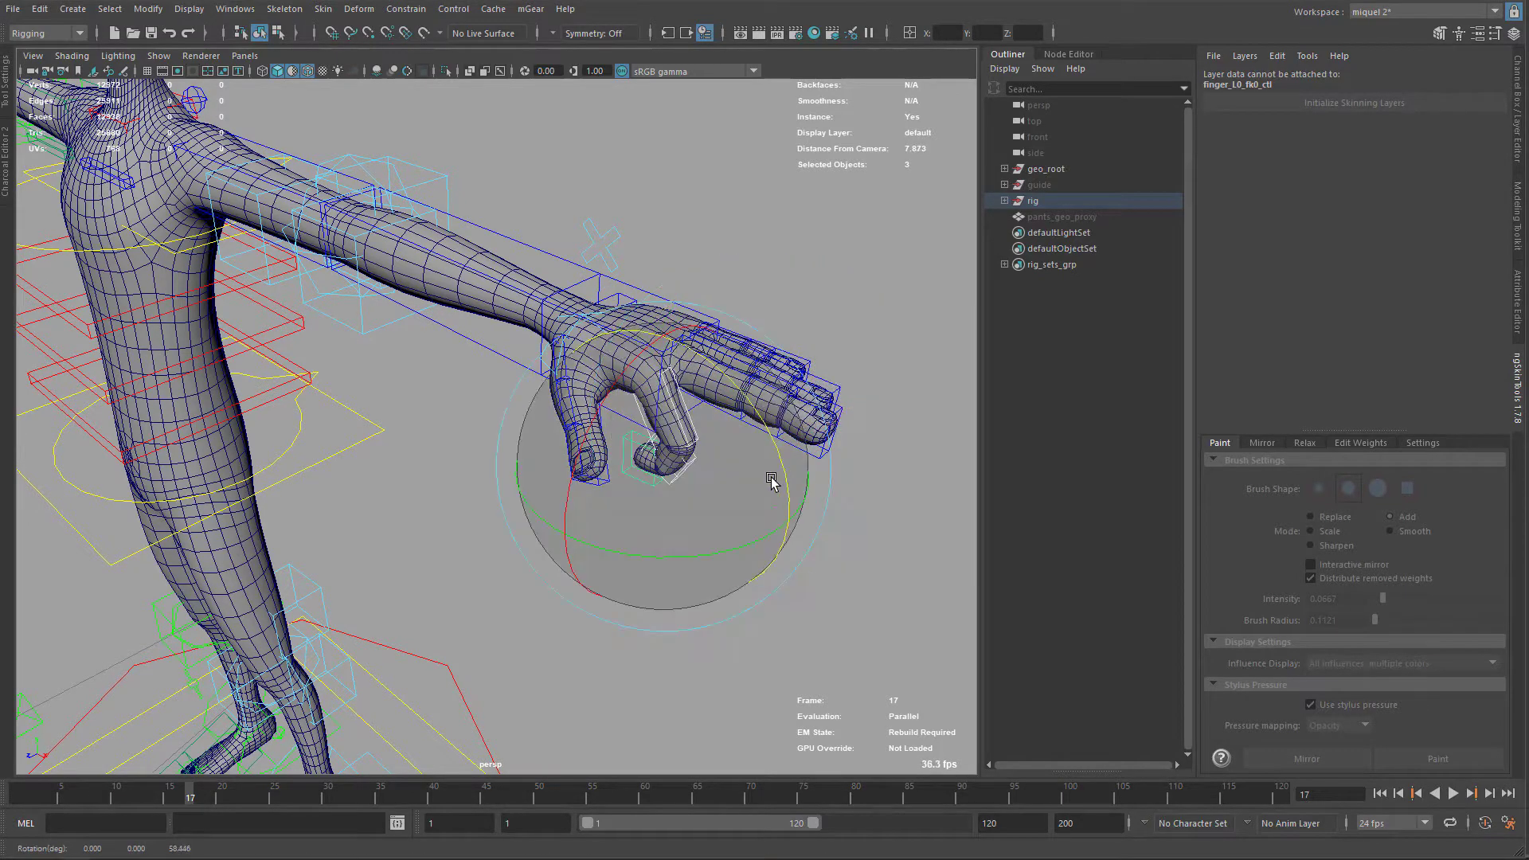
{"action": "key", "text": "ctrl+z"}
Select the middle finger's three FK controls and rotate them together to test the finger's curl
{"action": "left_click_drag", "start_coordinate": [750, 434], "coordinate": [606, 418], "text": "alt"}
{"action": "key", "text": "q"}
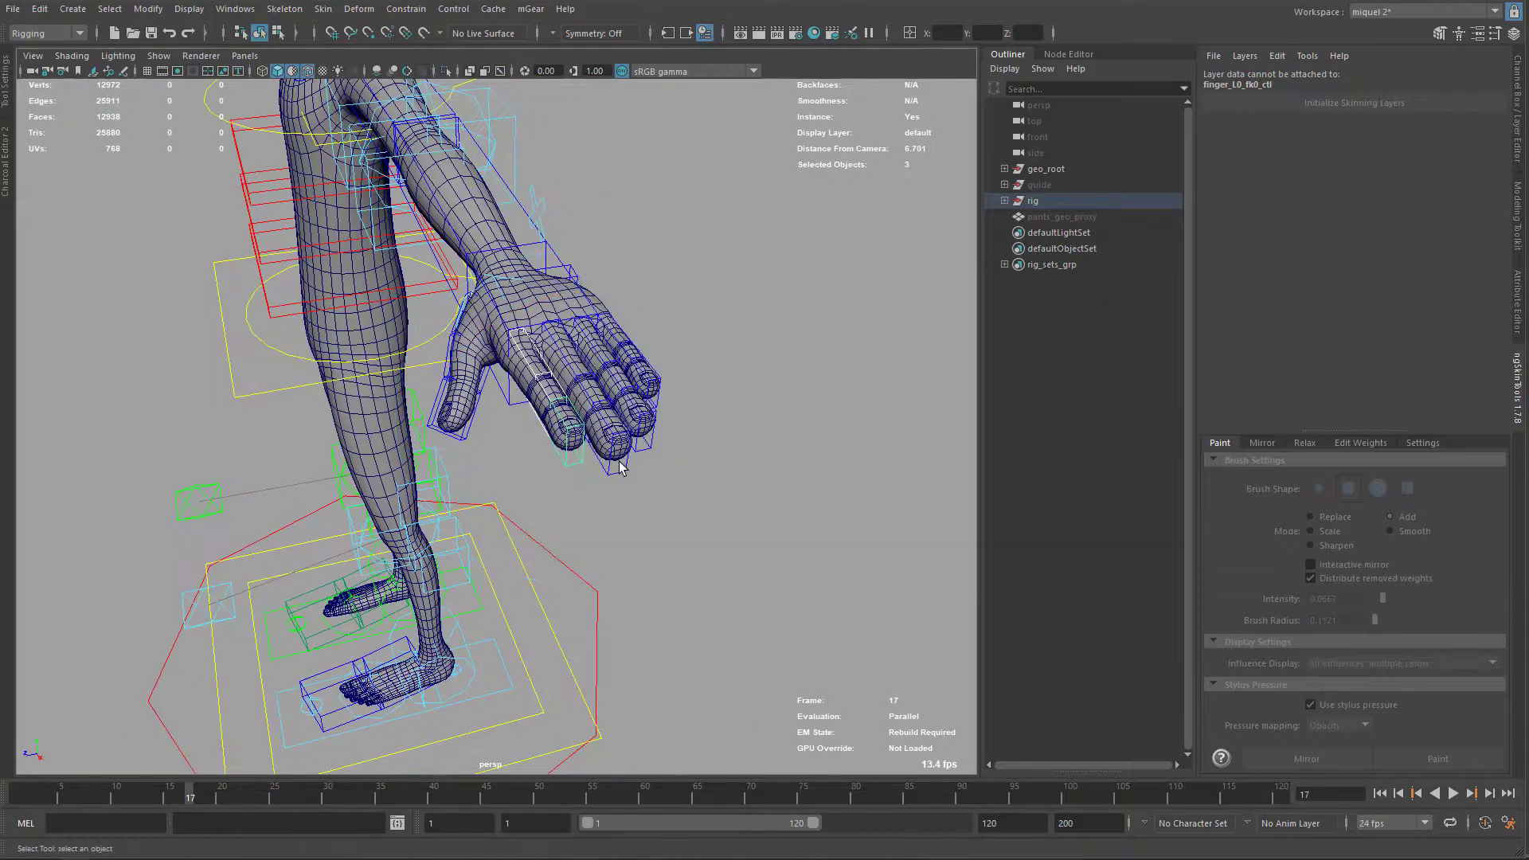
{"action": "left_click", "coordinate": [593, 390]}
{"action": "left_click", "coordinate": [579, 385], "text": "shift"}
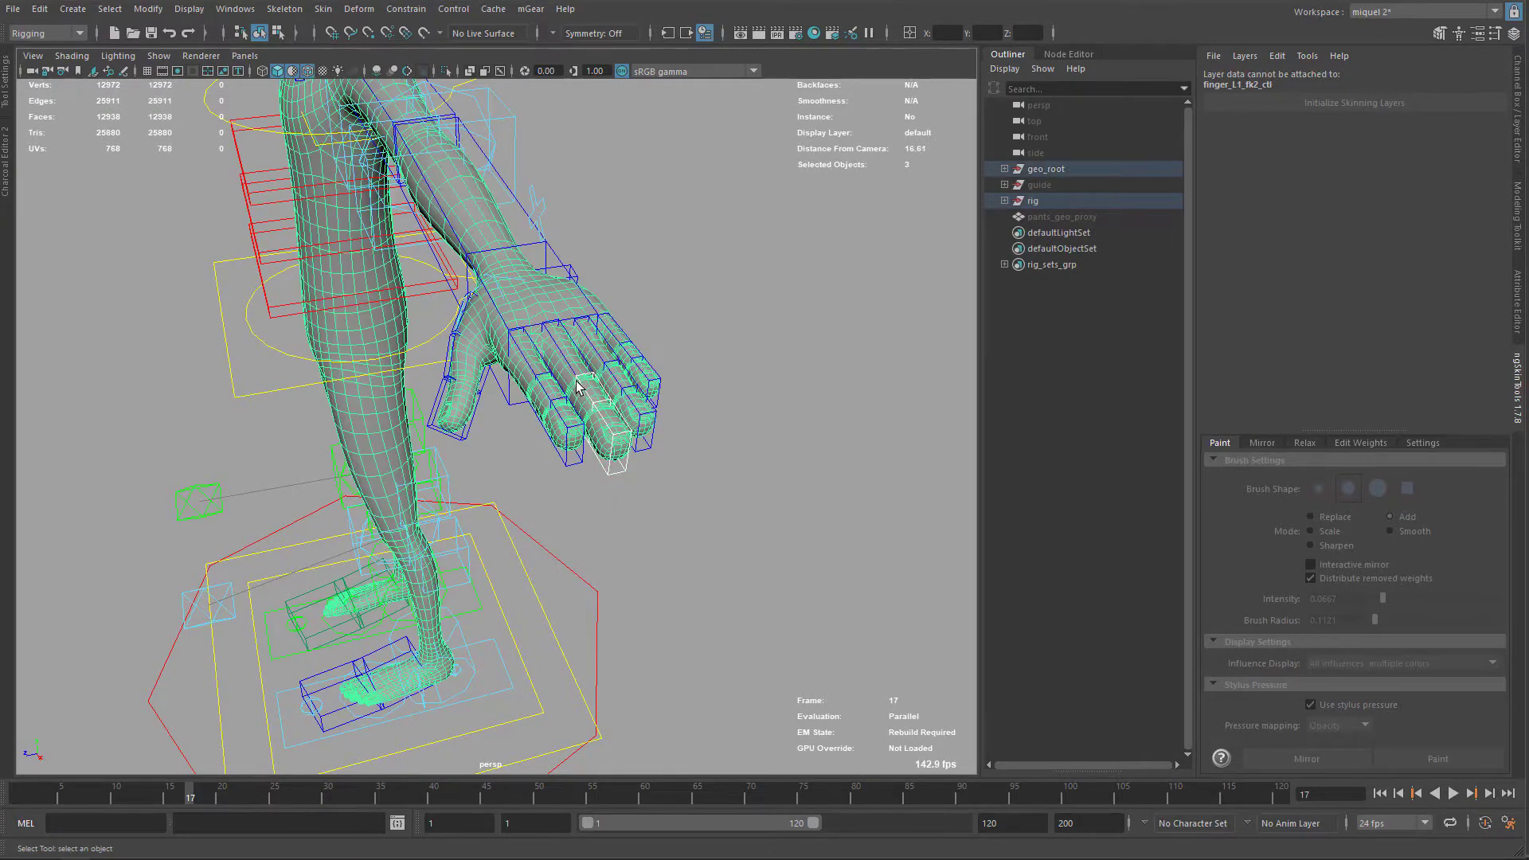
{"action": "left_click", "coordinate": [591, 382]}
{"action": "left_click", "coordinate": [603, 425]}
{"action": "key", "text": "e"}
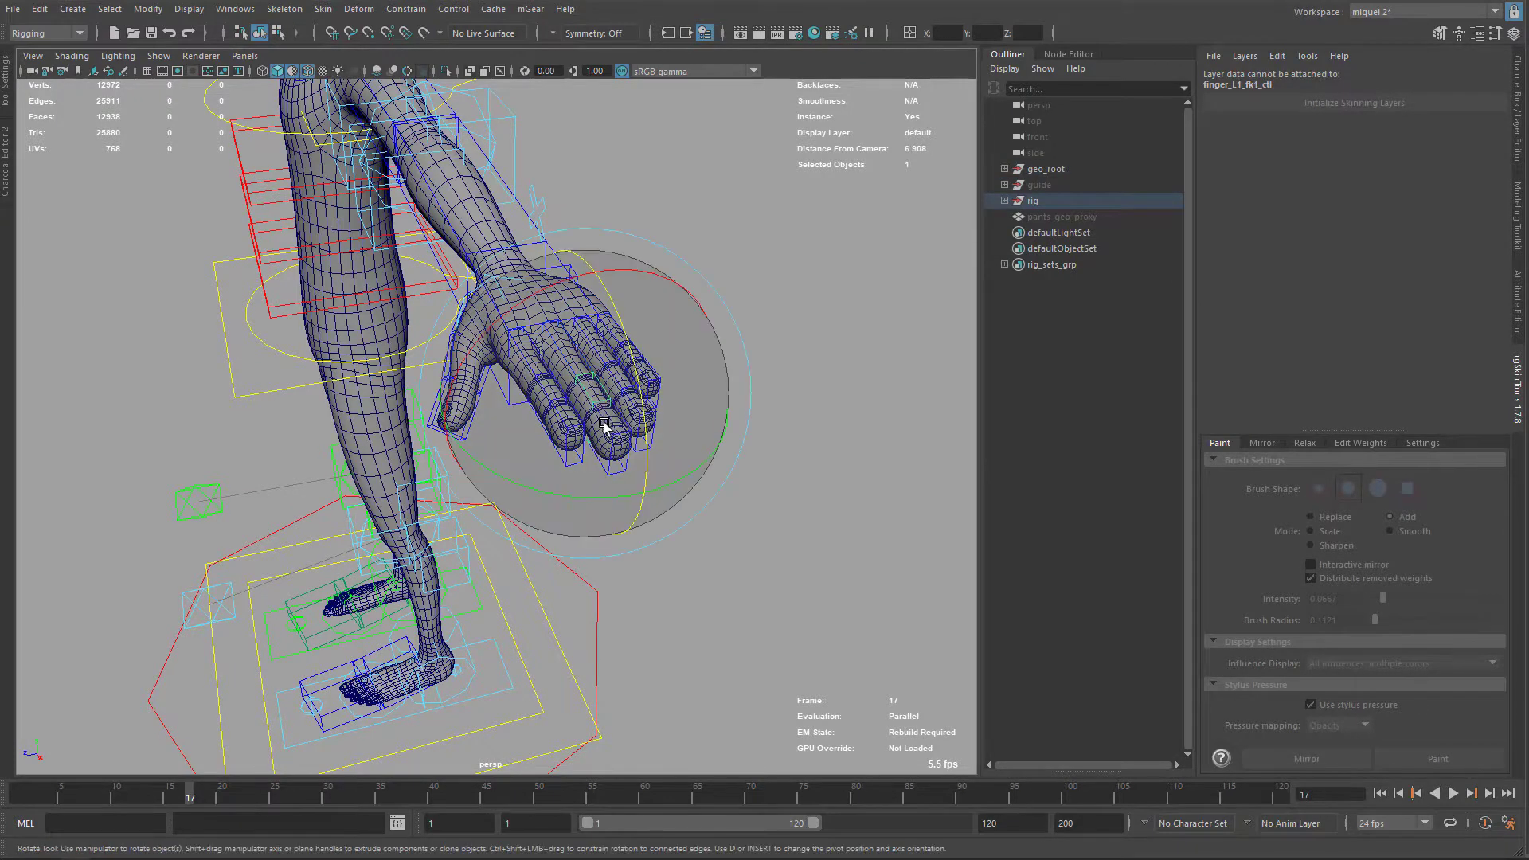
{"action": "key", "text": "q"}
{"action": "left_click", "coordinate": [611, 475], "text": "shift"}
{"action": "key", "text": "e"}
{"action": "key", "text": "q"}
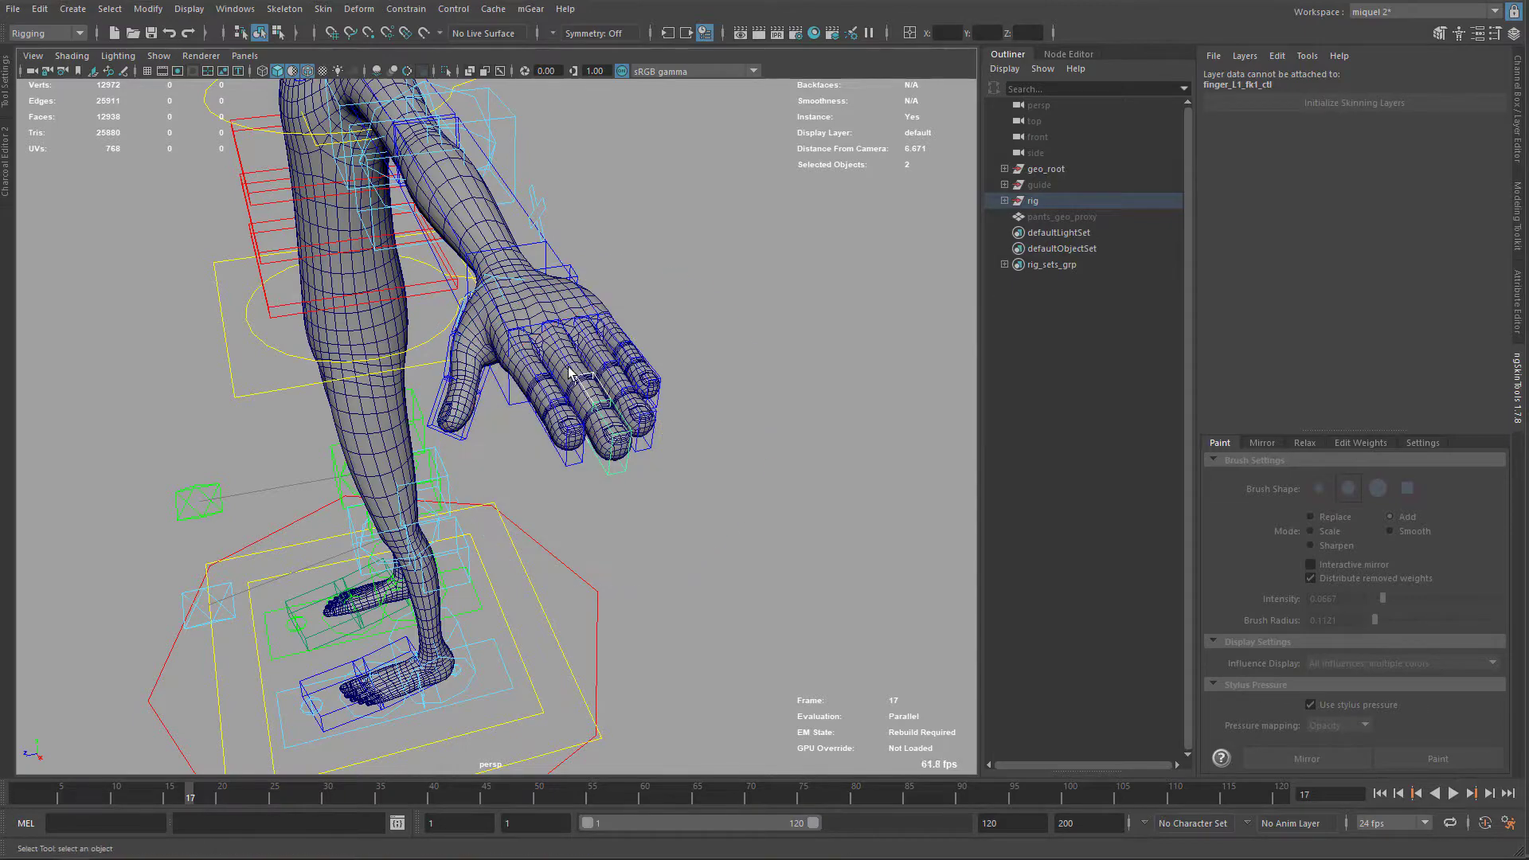
{"action": "left_click", "coordinate": [577, 374], "text": "shift"}
{"action": "key", "text": "e"}
{"action": "left_click_drag", "start_coordinate": [609, 348], "coordinate": [685, 258]}
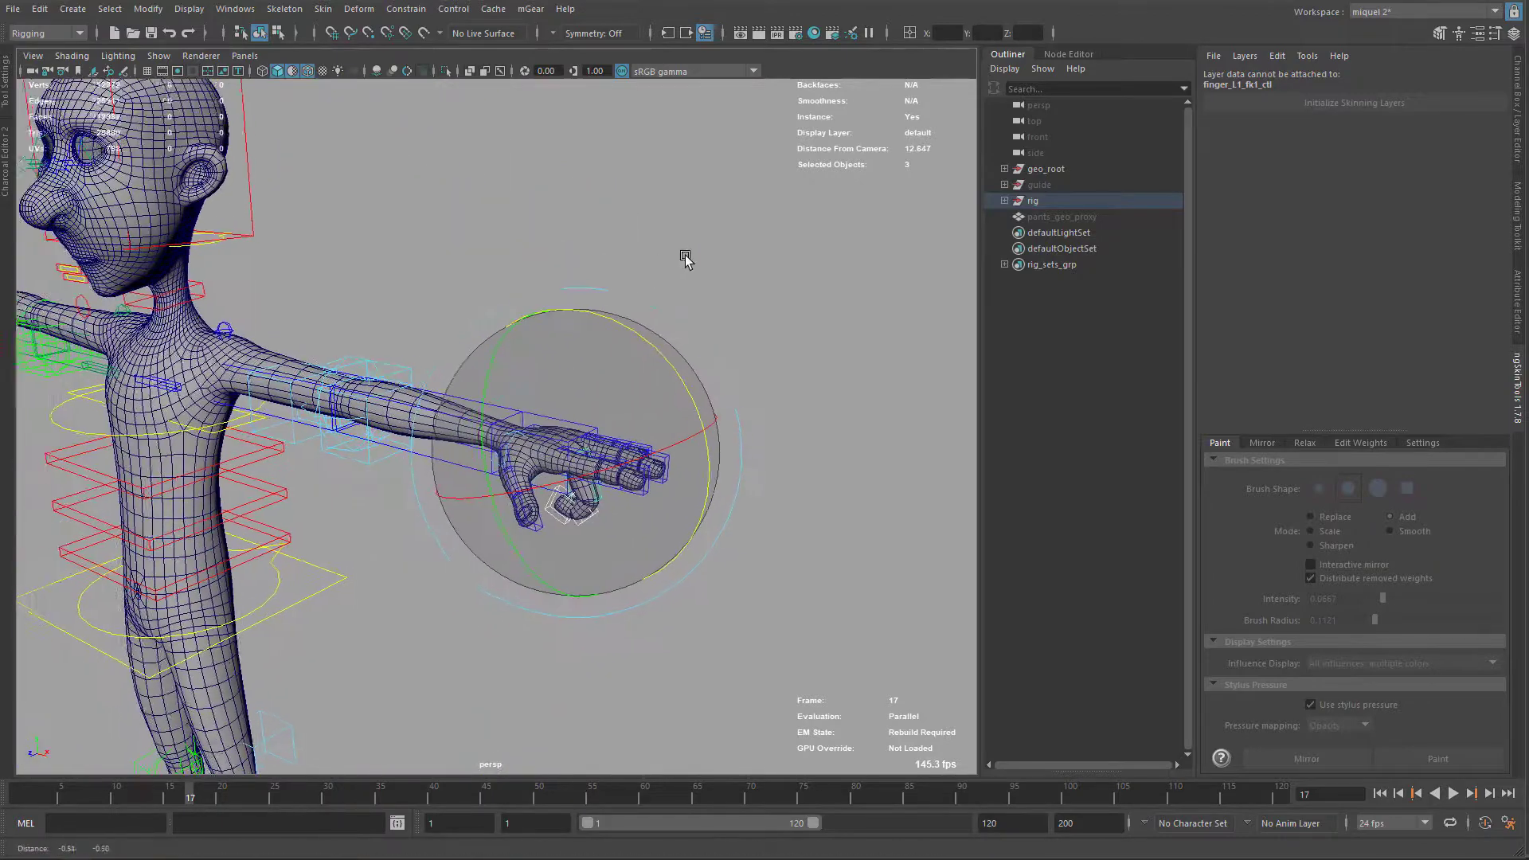
{"action": "right_click_drag", "start_coordinate": [686, 258], "coordinate": [676, 437], "text": "alt"}
{"action": "left_click_drag", "start_coordinate": [675, 438], "coordinate": [698, 397], "text": "alt"}
Undo the finger pose tests and control selections back to the closed fist with the body mesh selected
{"action": "key", "text": "ctrl+z"}
{"action": "key", "text": "ctrl+z"}
{"action": "key", "text": "ctrl+z"}
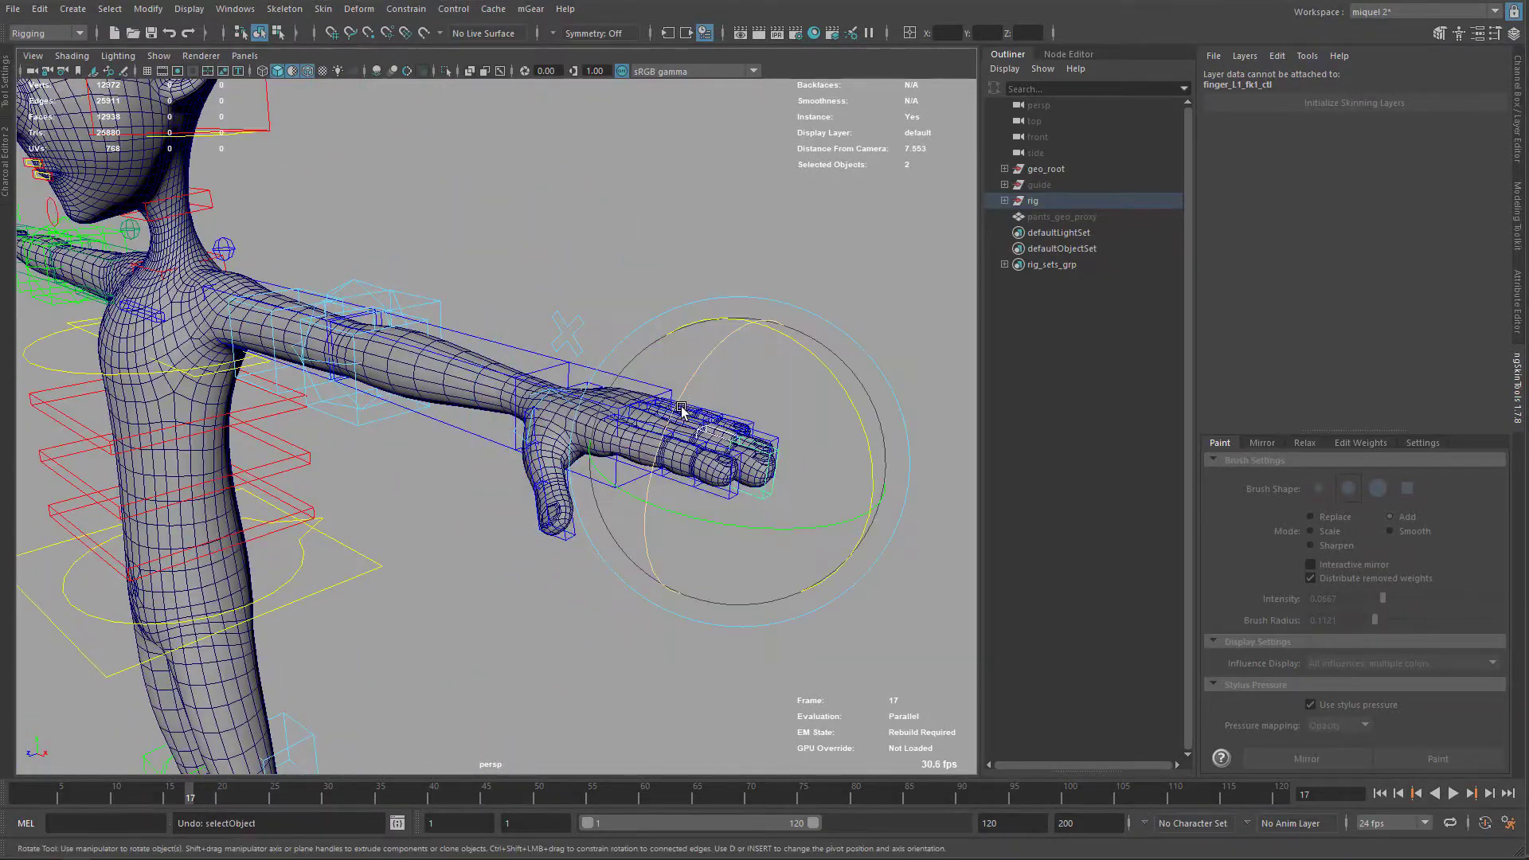
{"action": "key", "text": "ctrl+z"}
{"action": "key", "text": "ctrl+z"}
{"action": "key", "text": "ctrl+z"}
{"action": "key", "text": "ctrl+z"}
{"action": "key", "text": "ctrl+z"}
{"action": "key", "text": "ctrl+z"}
{"action": "key", "text": "ctrl+z"}
{"action": "key", "text": "ctrl+z"}
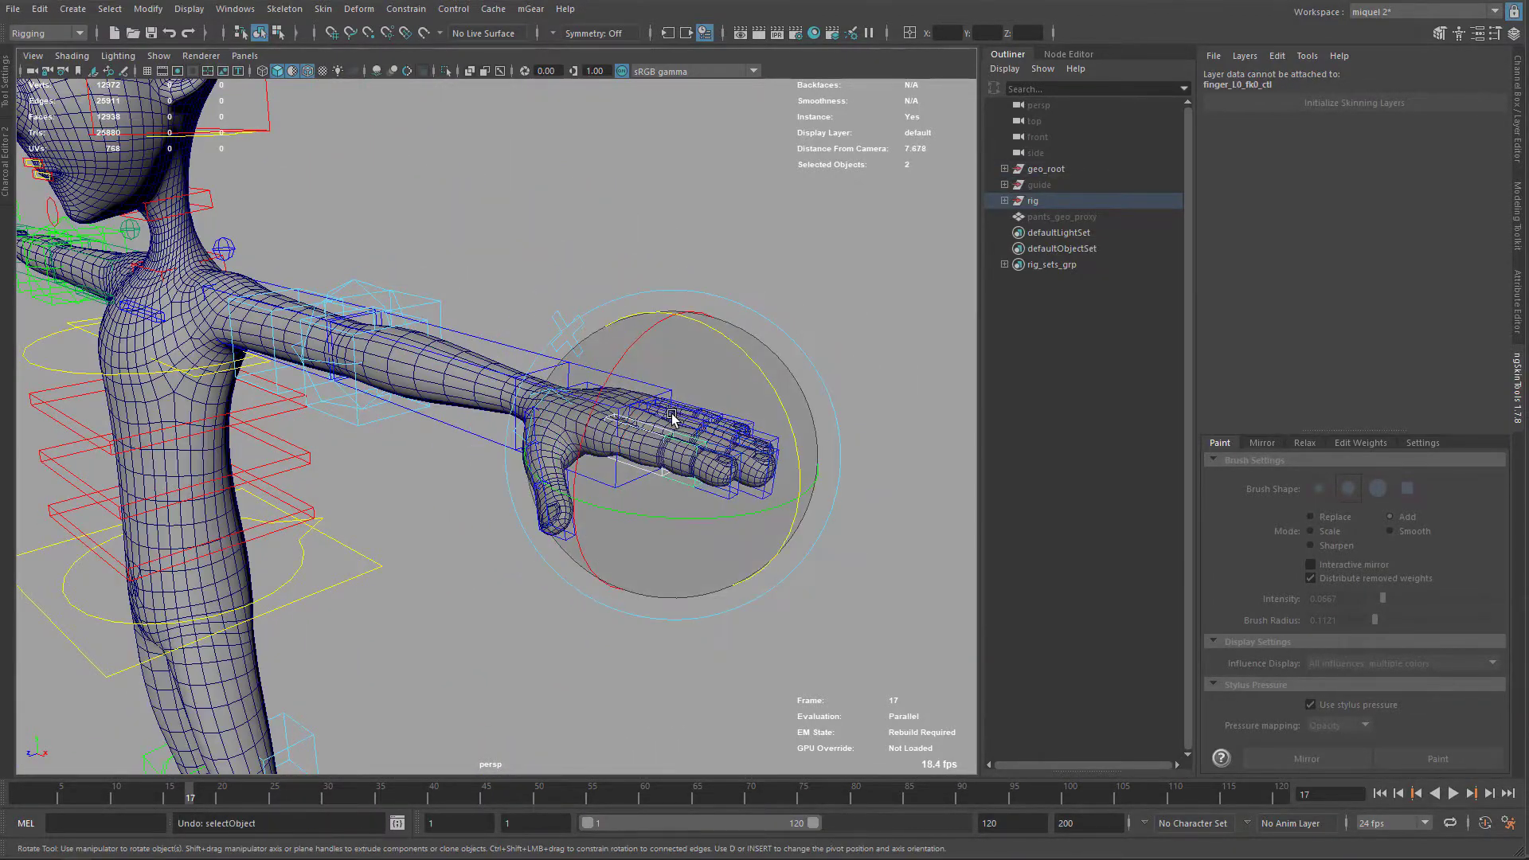
{"action": "key", "text": "ctrl+z"}
{"action": "key", "text": "ctrl+z"}
{"action": "key", "text": "ctrl+z"}
{"action": "key", "text": "ctrl+z"}
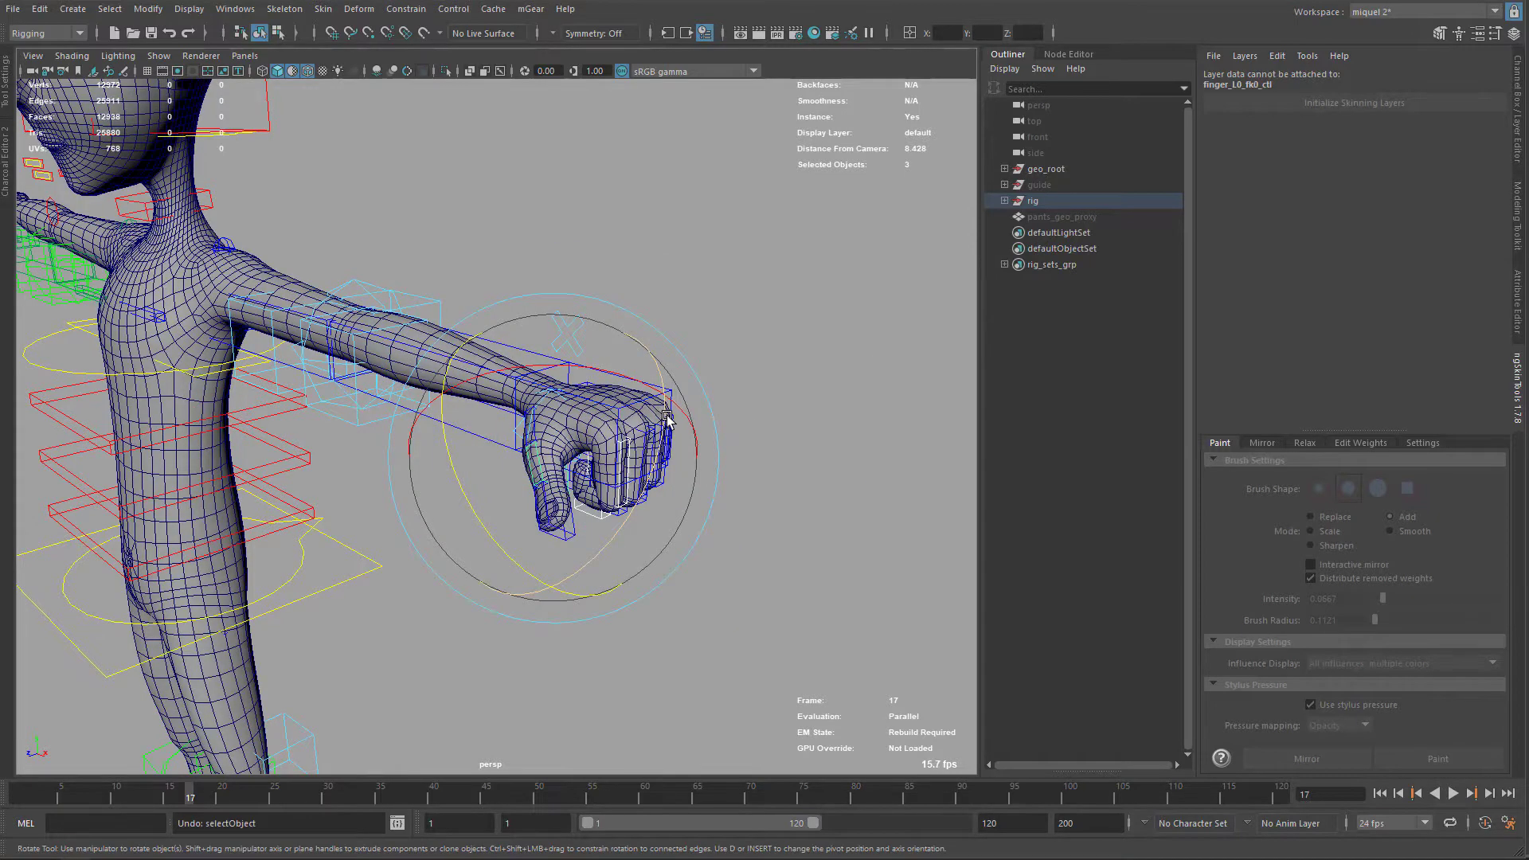
{"action": "key", "text": "ctrl+z"}
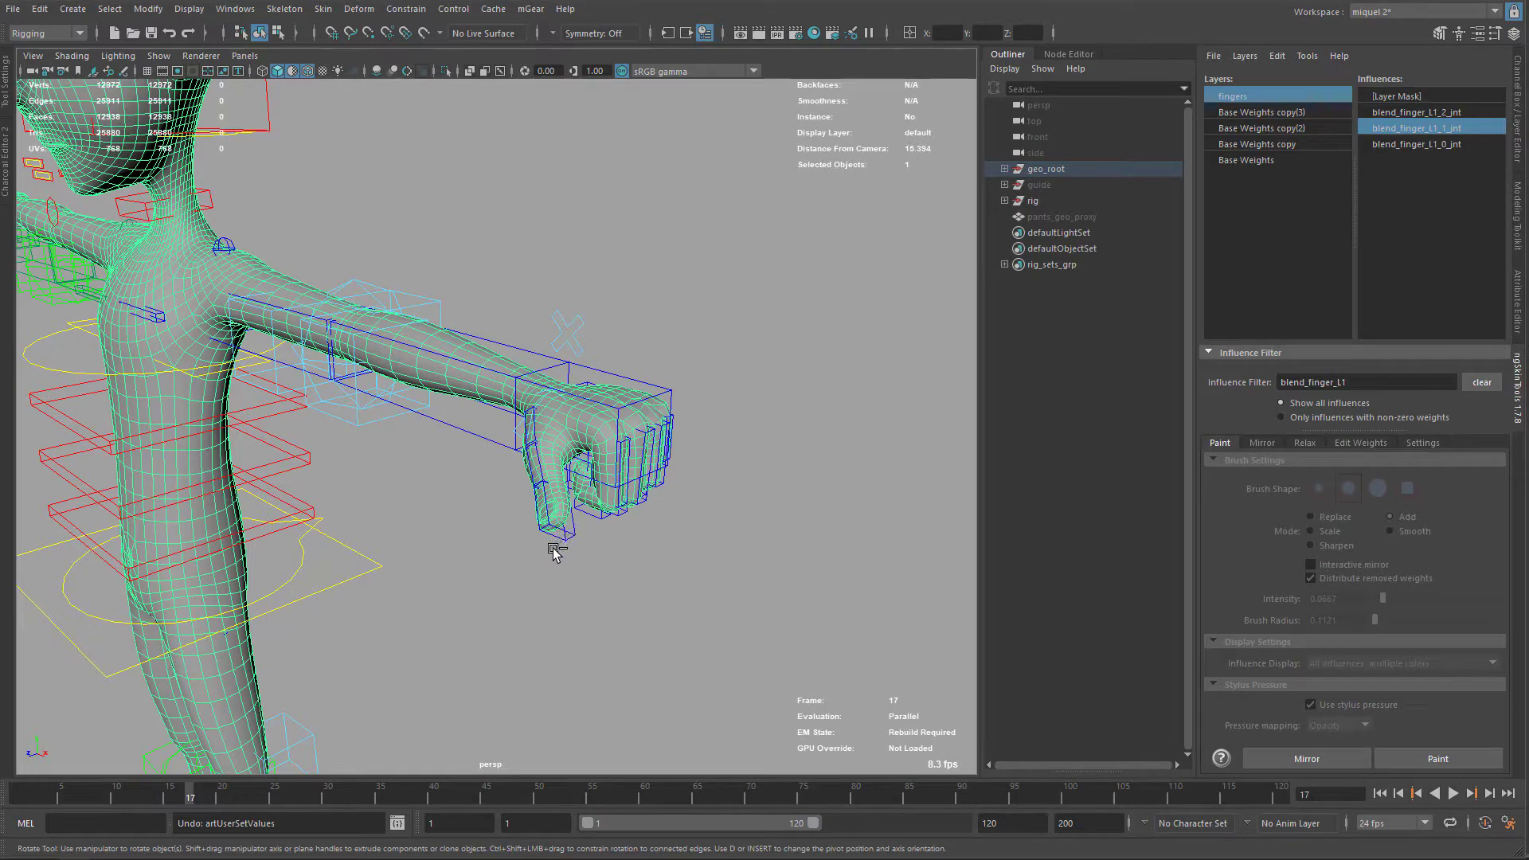
Try rotating a single finger control at the underside of the closed fist, and undo the rotation and selection
{"action": "left_click_drag", "start_coordinate": [548, 555], "coordinate": [649, 452], "text": "alt"}
{"action": "key", "text": "q"}
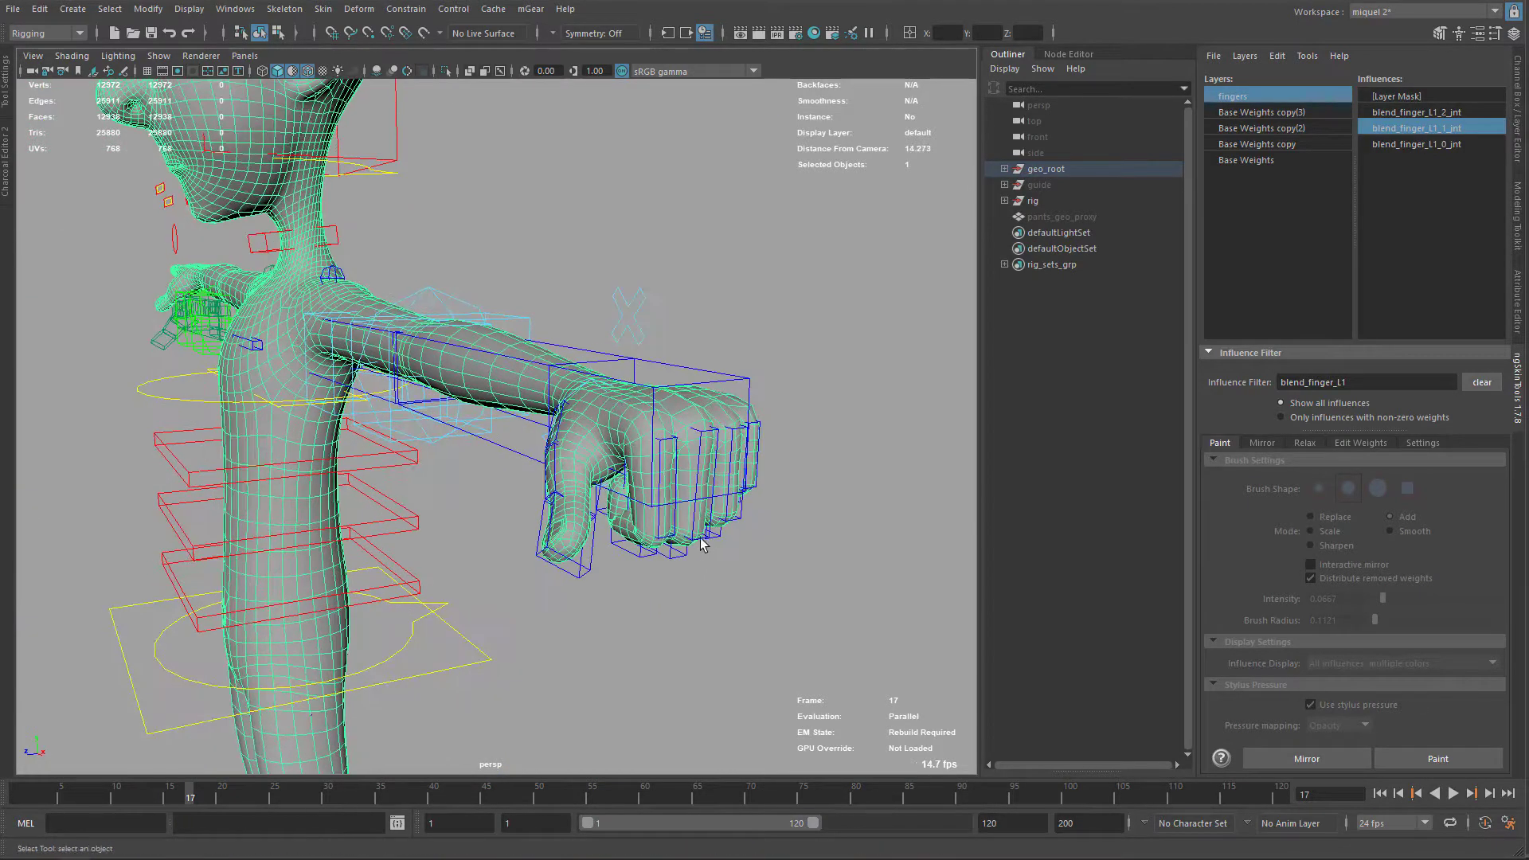
{"action": "left_click", "coordinate": [691, 539]}
{"action": "key", "text": "e"}
{"action": "mouse_move", "coordinate": [784, 399]}
{"action": "left_mouse_down"}
{"action": "mouse_move", "coordinate": [770, 321]}
{"action": "mouse_move", "coordinate": [769, 403]}
{"action": "left_mouse_up"}
{"action": "key", "text": "ctrl+z"}
{"action": "key", "text": "ctrl+z"}
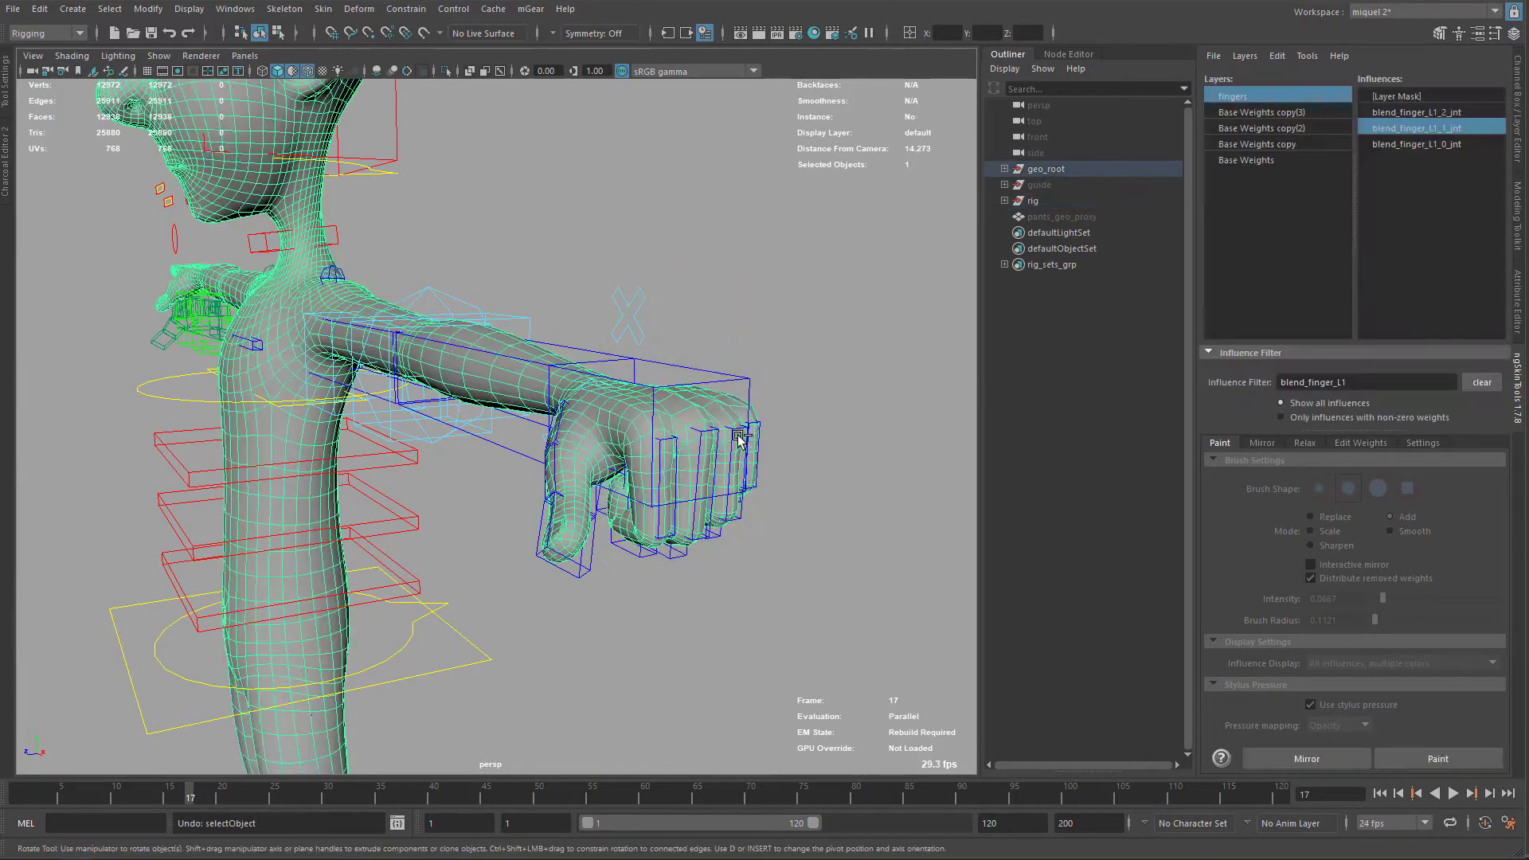
Try rotating the middle finger's base FK control on the closed fist, and undo the rotation
{"action": "left_click", "coordinate": [698, 444]}
{"action": "key", "text": "q"}
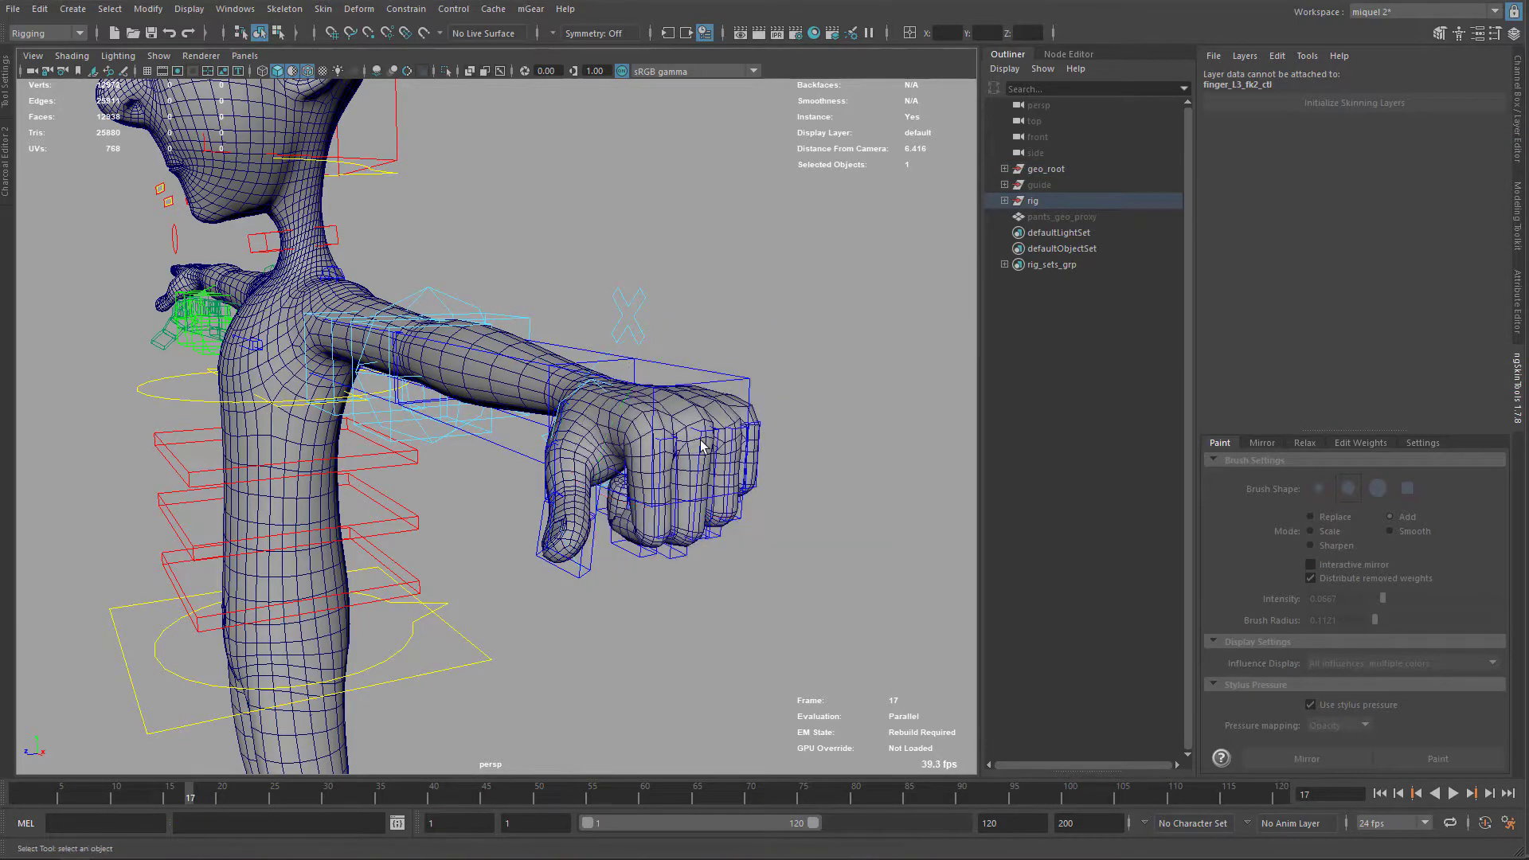
{"action": "left_click", "coordinate": [714, 444]}
{"action": "key", "text": "e"}
{"action": "left_click_drag", "start_coordinate": [796, 435], "coordinate": [775, 392]}
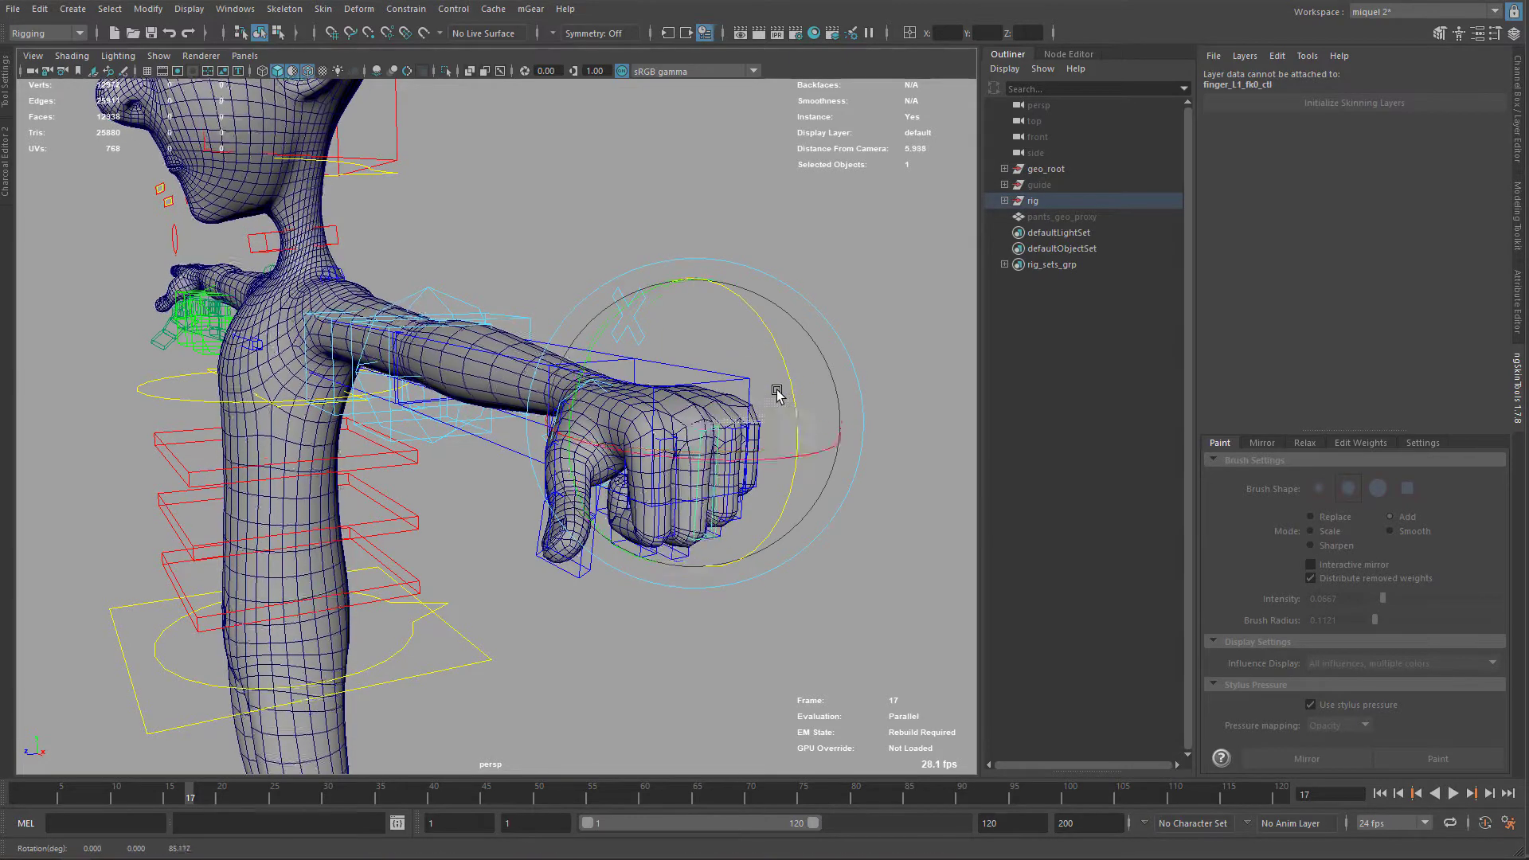
{"action": "key", "text": "ctrl+z"}
{"action": "key", "text": "q"}
Select the body mesh and delete its fingers skin layer
{"action": "left_click_drag", "start_coordinate": [728, 291], "coordinate": [684, 432], "text": "alt"}
{"action": "left_click", "coordinate": [476, 352]}
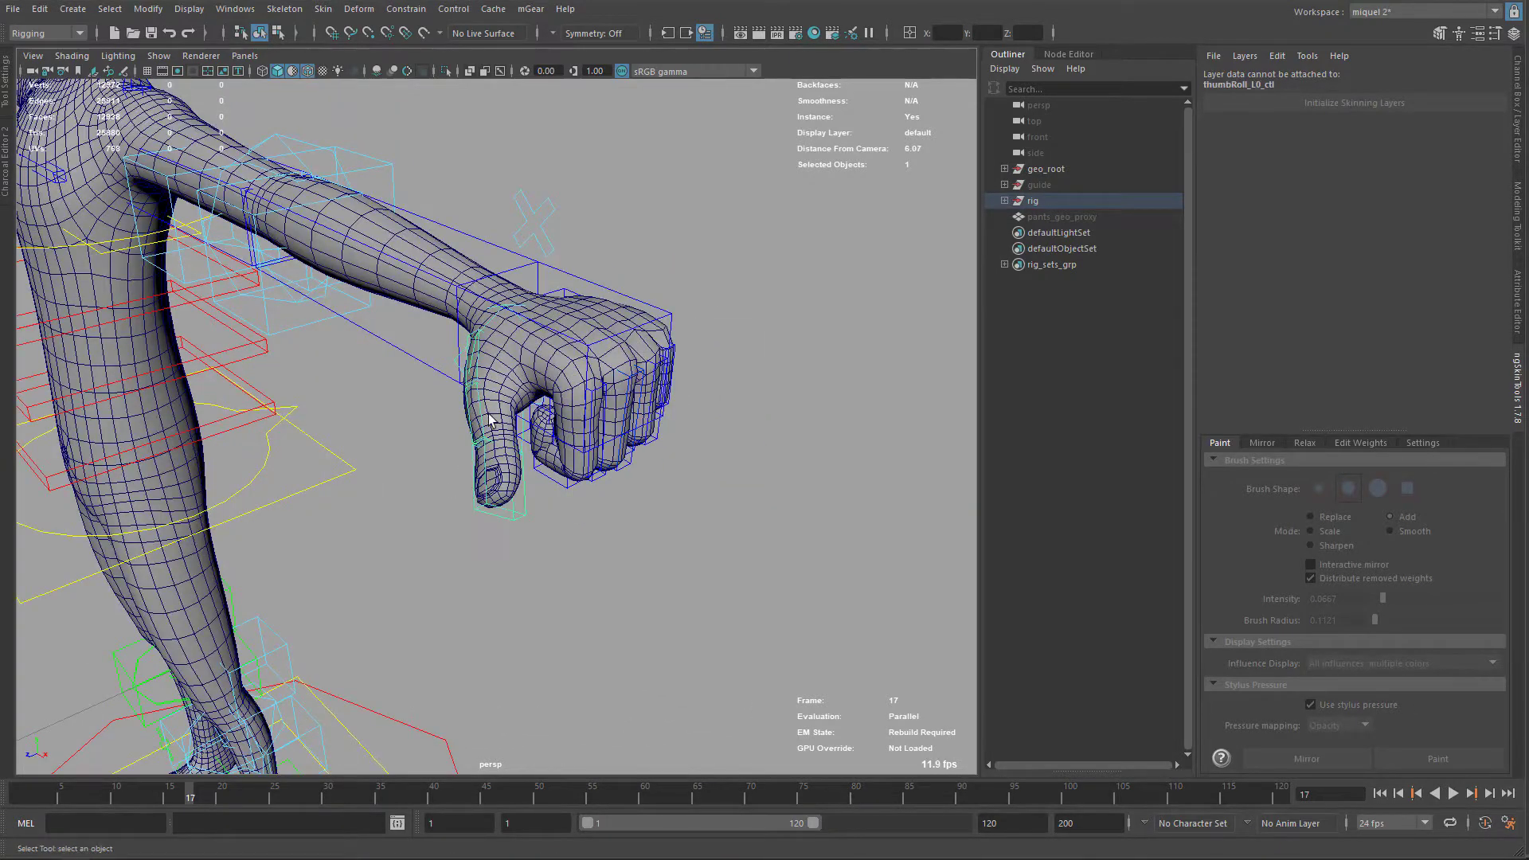
{"action": "middle_click_drag", "start_coordinate": [500, 314], "coordinate": [511, 353], "text": "alt"}
{"action": "middle_click_drag", "start_coordinate": [383, 344], "coordinate": [431, 378], "text": "alt"}
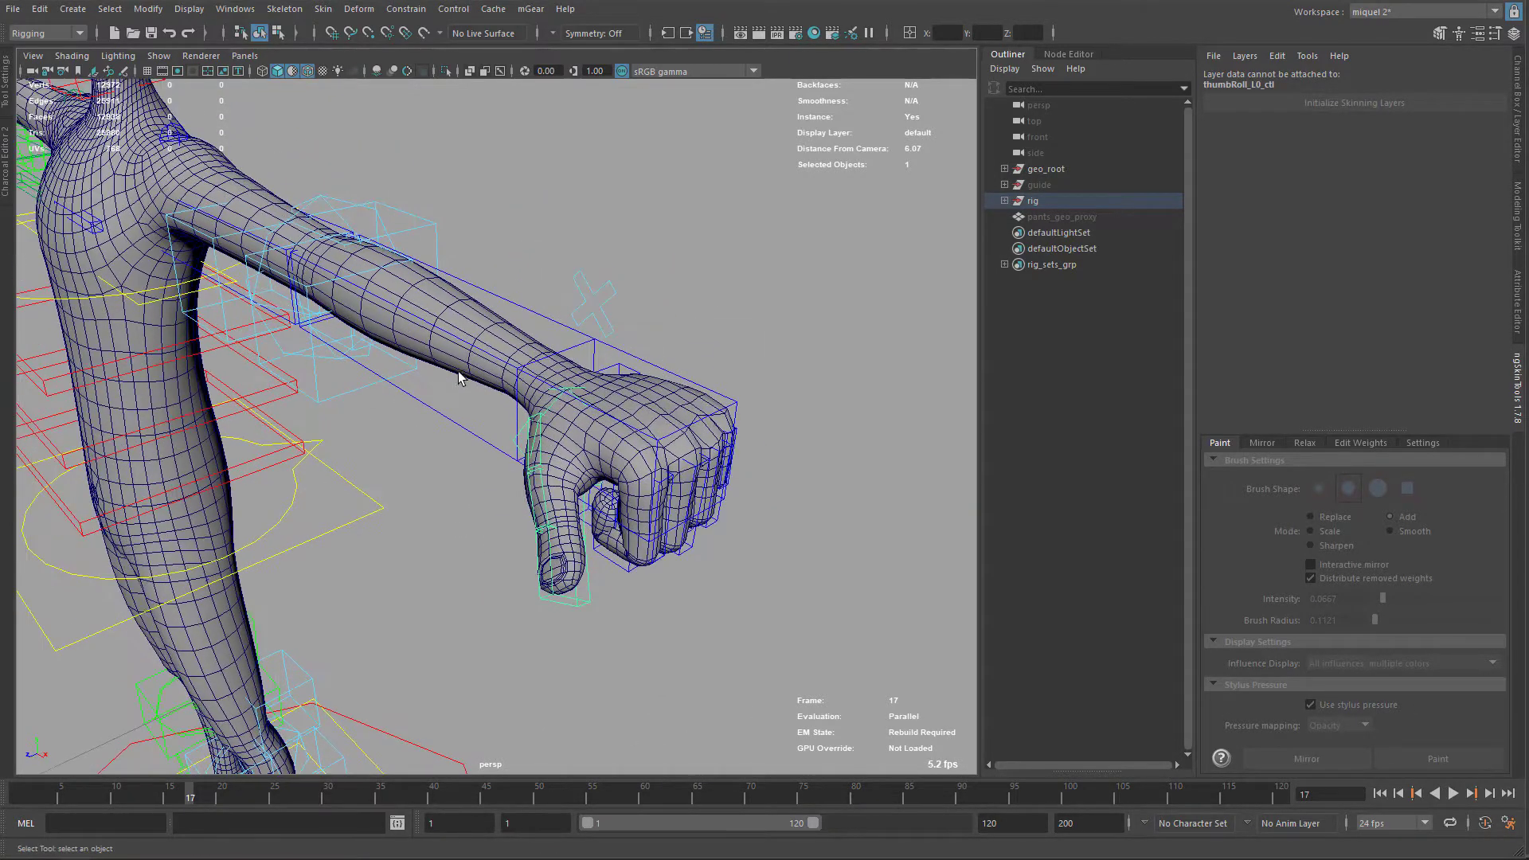
{"action": "left_click", "coordinate": [459, 377]}
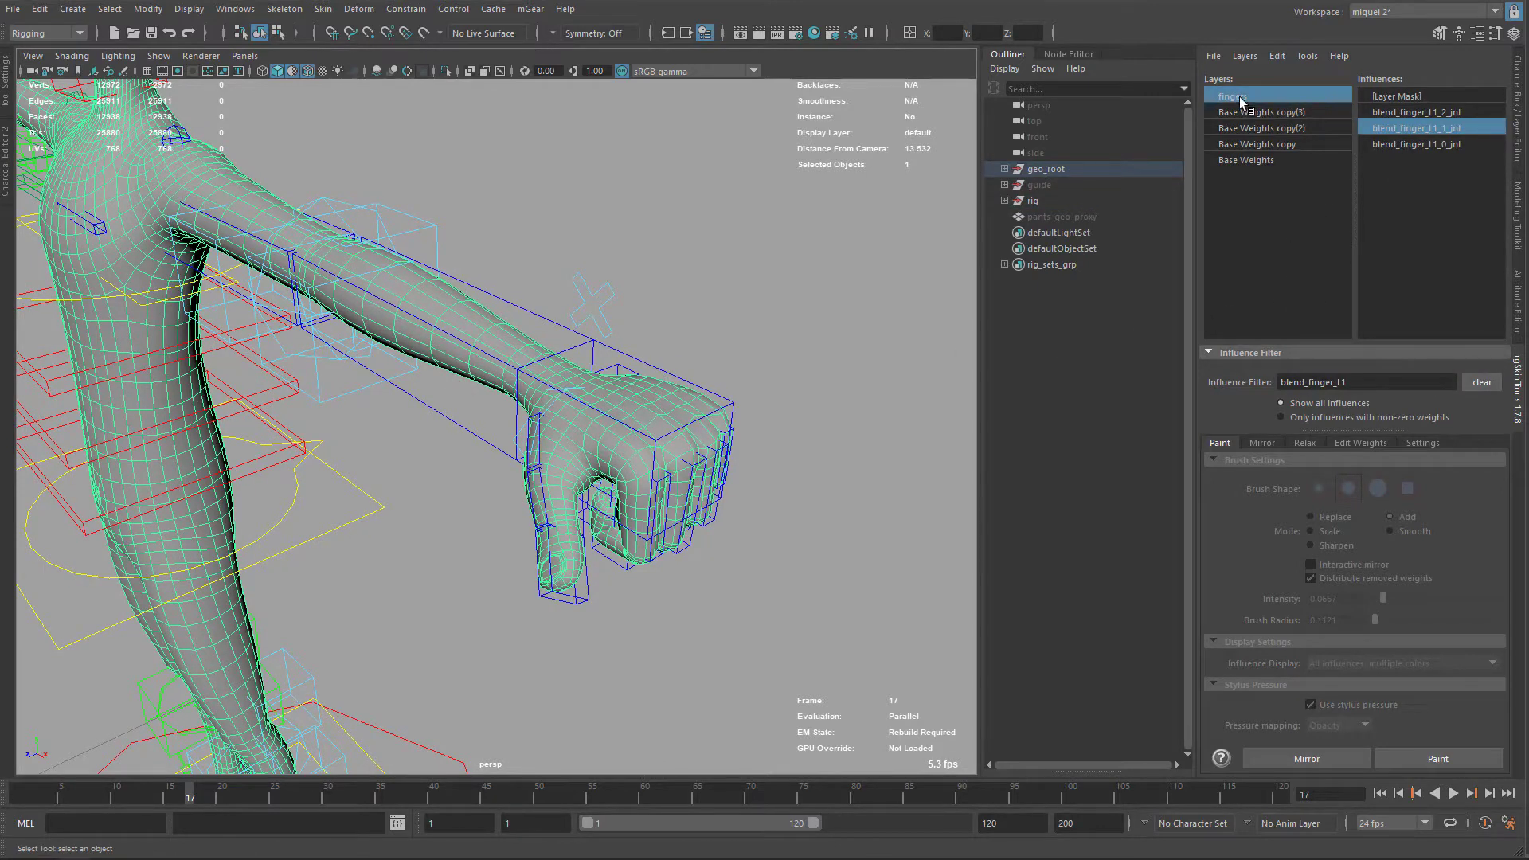
{"action": "left_click", "coordinate": [1278, 62]}
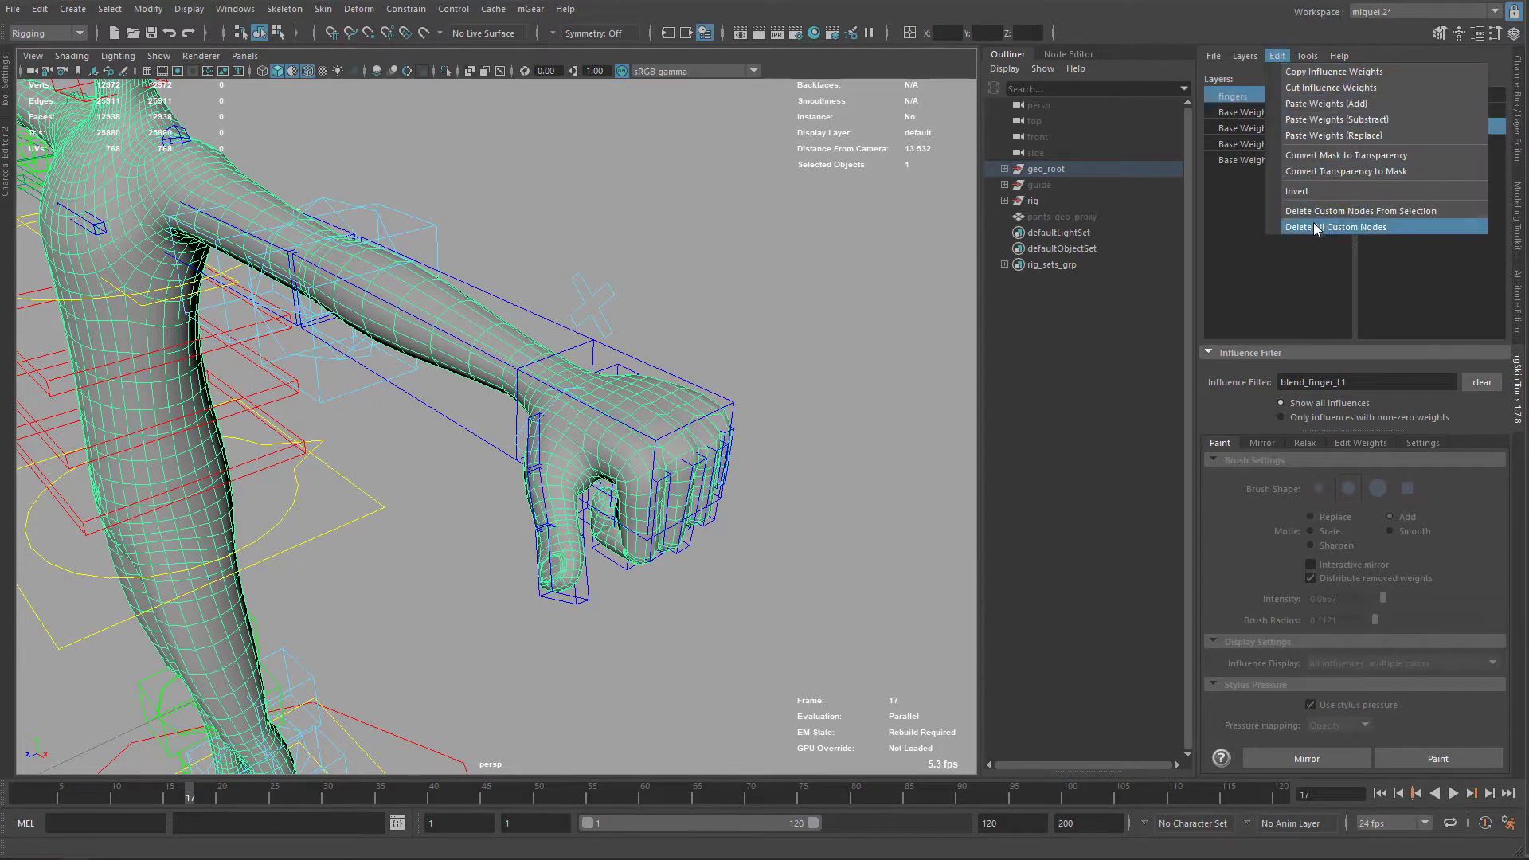
{"action": "mouse_move", "coordinate": [1244, 59]}
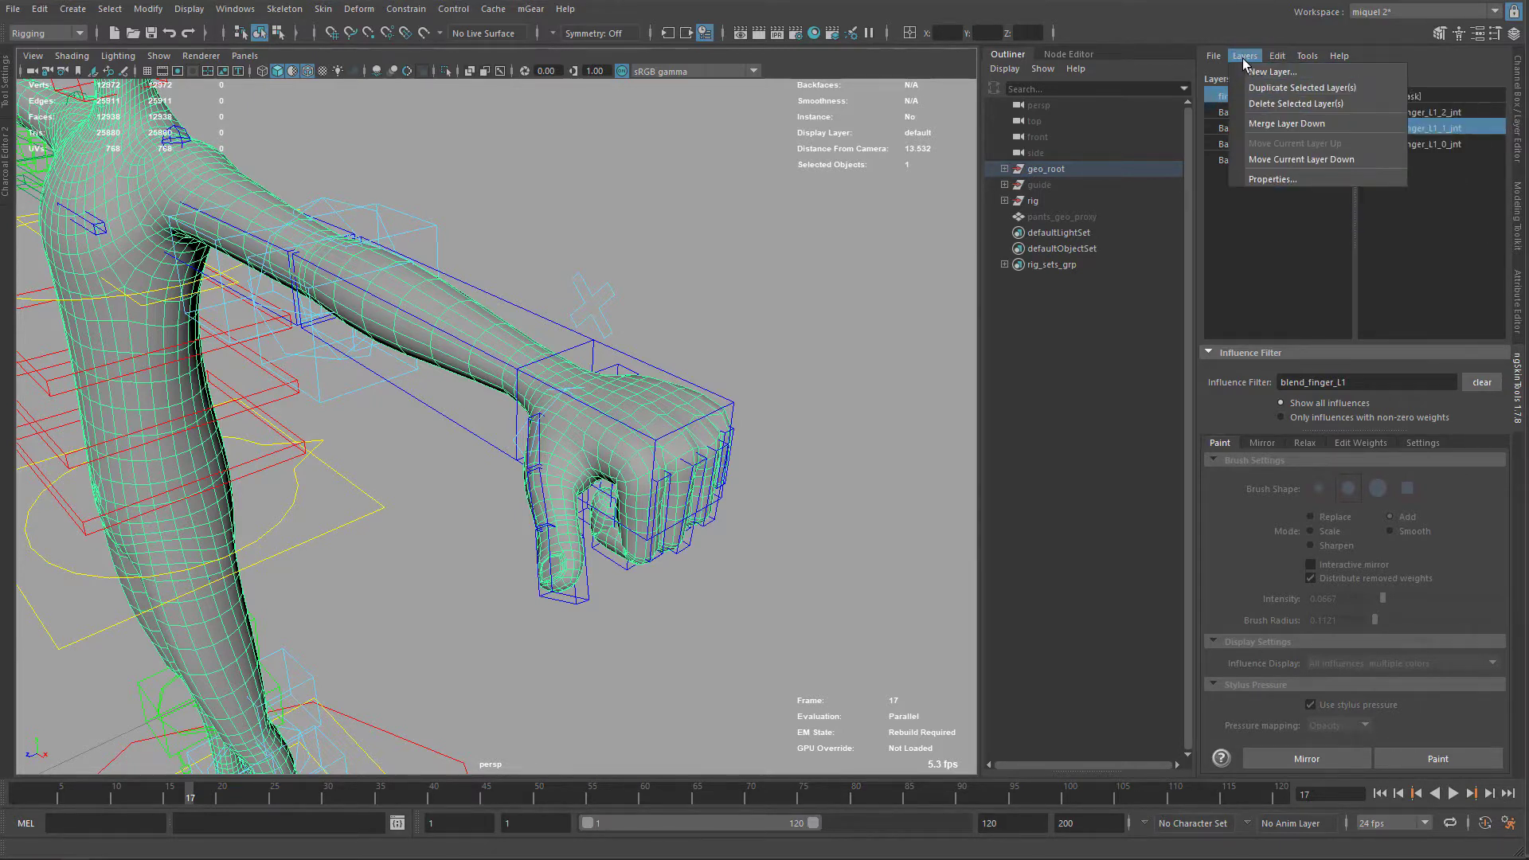
{"action": "left_click", "coordinate": [1295, 103]}
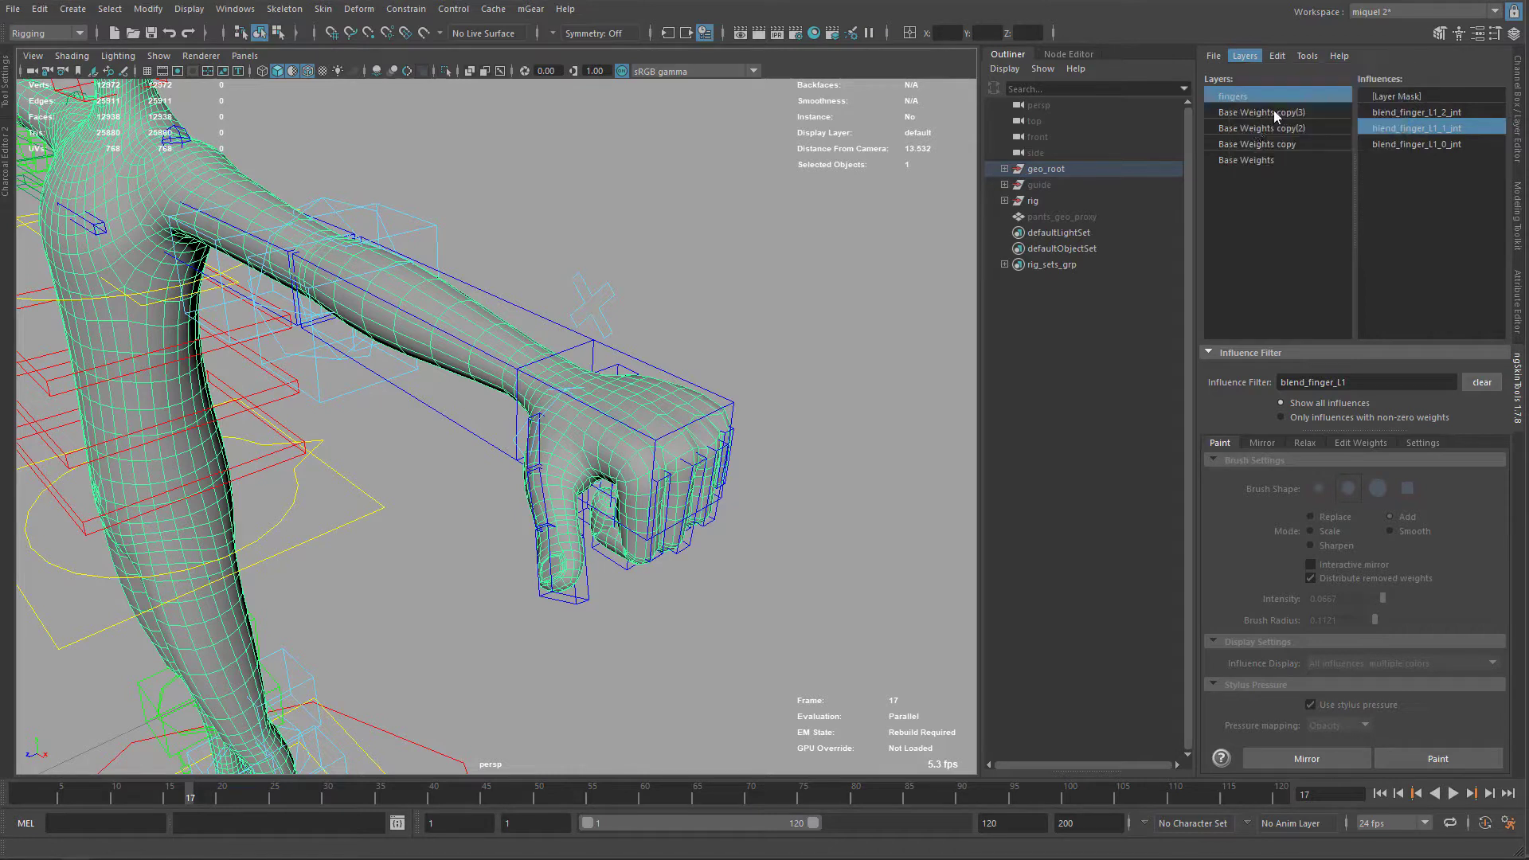
Duplicate the Base Weights copy(3) layer and name the duplicate finger
{"action": "left_click", "coordinate": [1277, 99]}
{"action": "right_click", "coordinate": [1278, 99]}
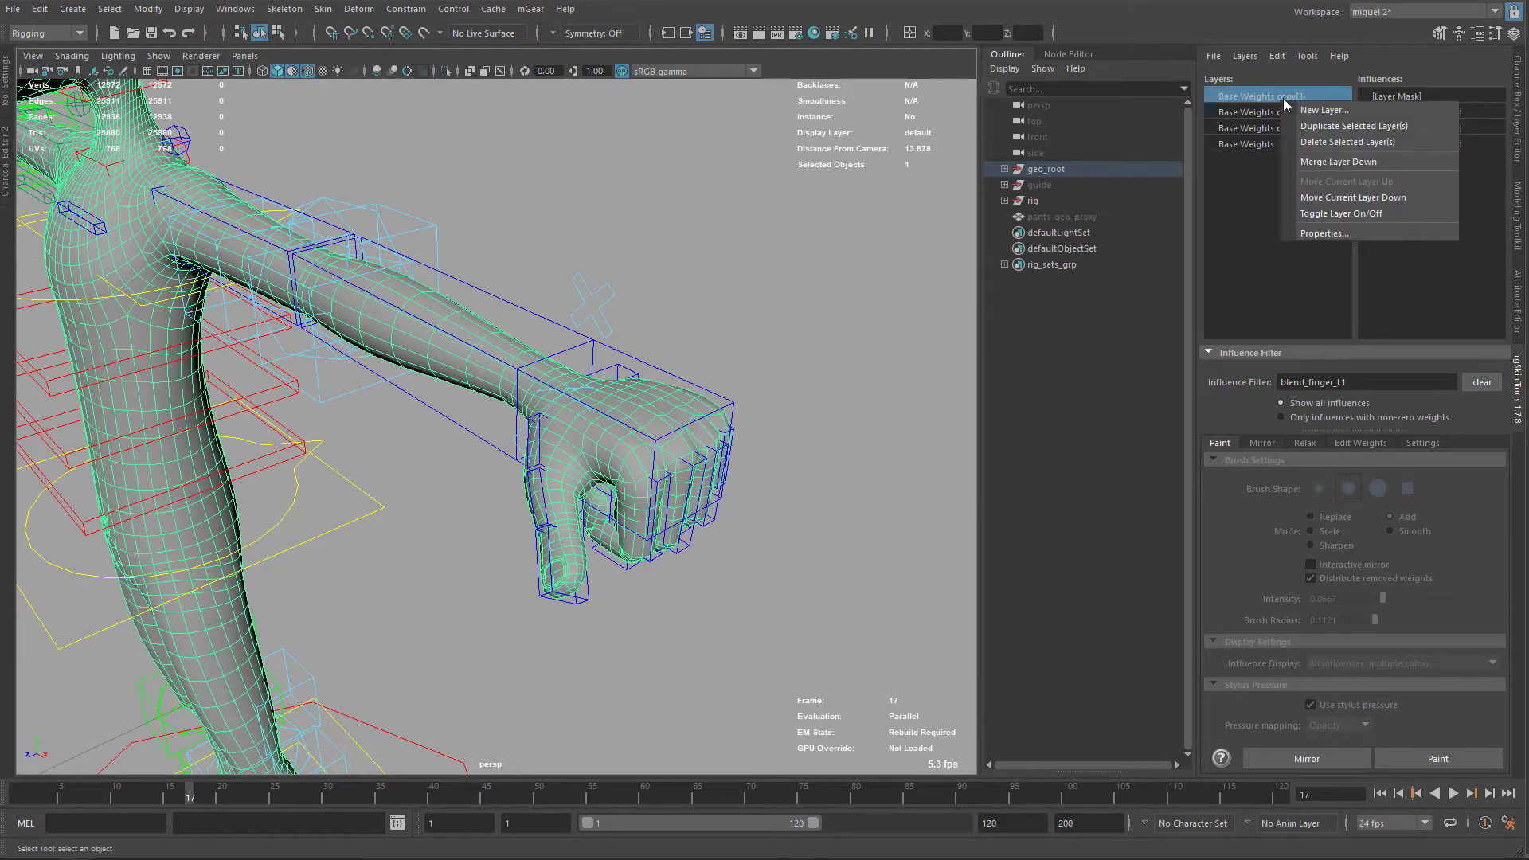
{"action": "left_click", "coordinate": [1338, 129]}
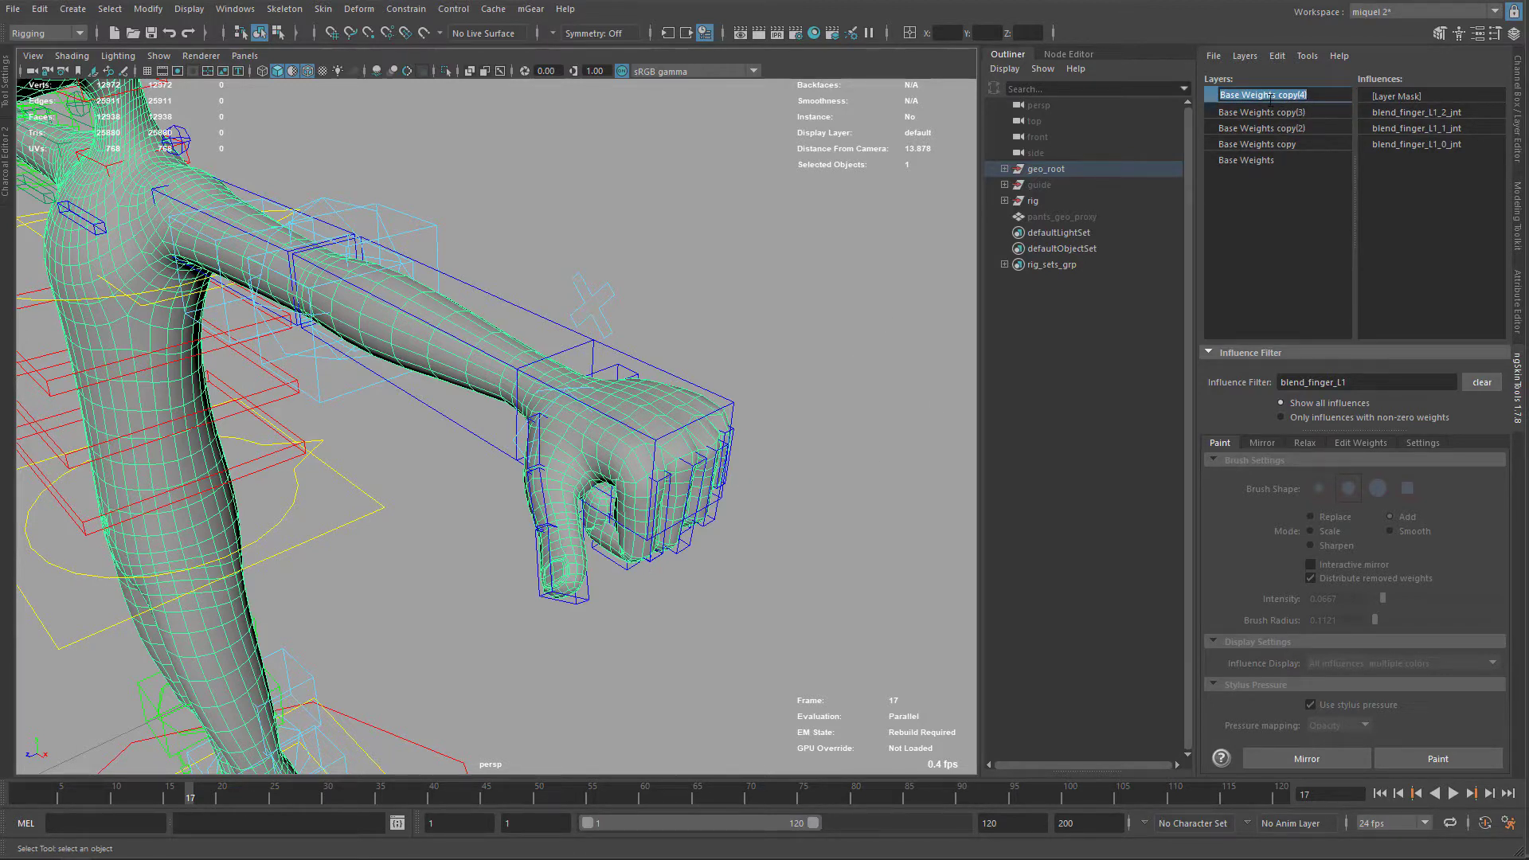
{"action": "type", "text": "finger"}
{"action": "key", "text": "Return"}
Select the left hand control with the controls of its four fingers and reset them to the default open pose
{"action": "left_click_drag", "start_coordinate": [634, 484], "coordinate": [591, 342], "text": "alt"}
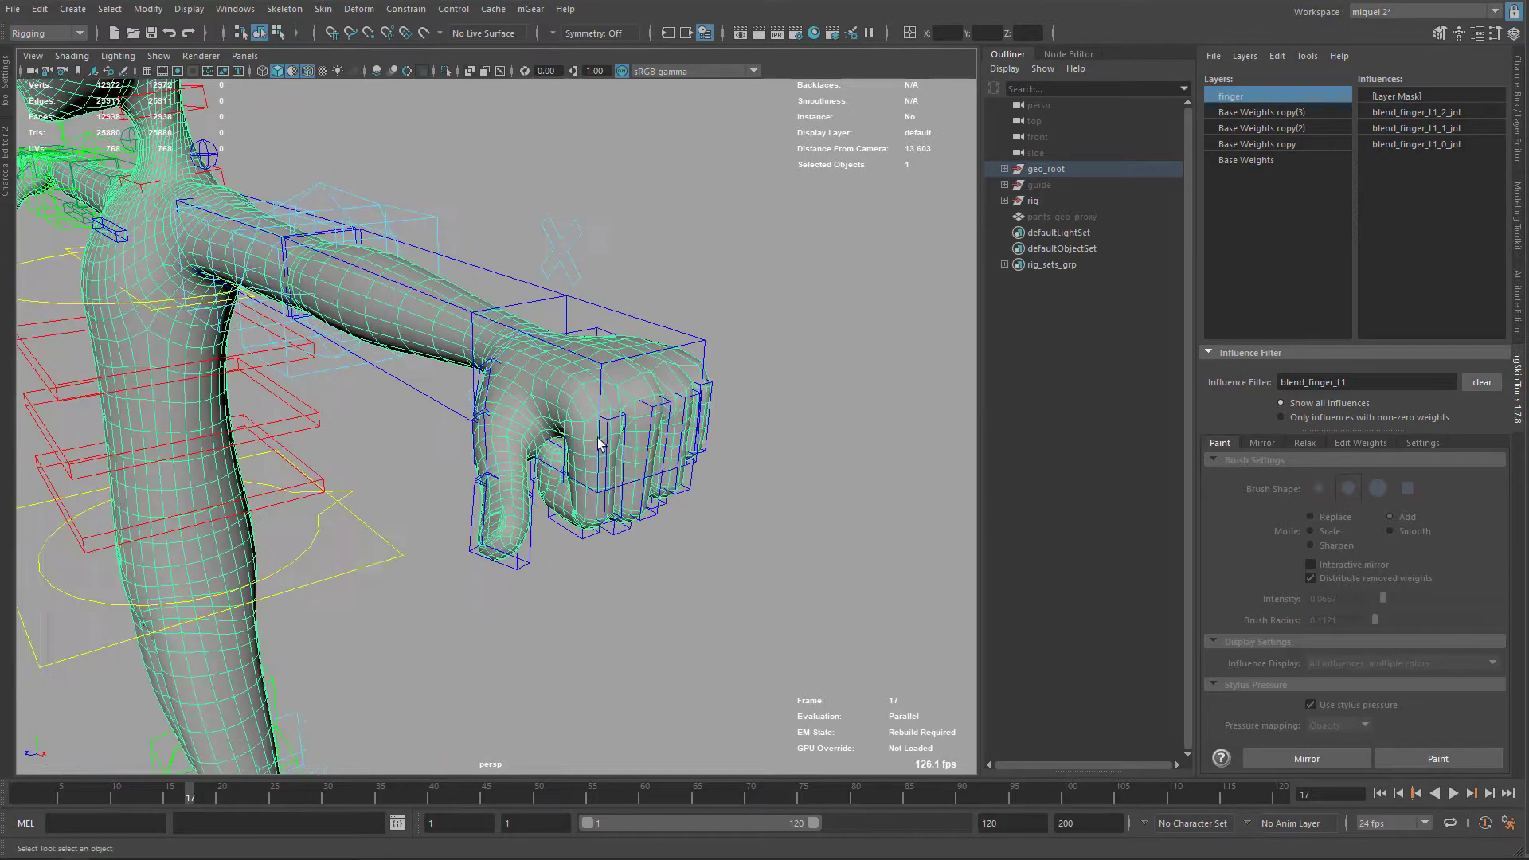
{"action": "right_click_drag", "start_coordinate": [591, 342], "coordinate": [671, 390], "text": "alt"}
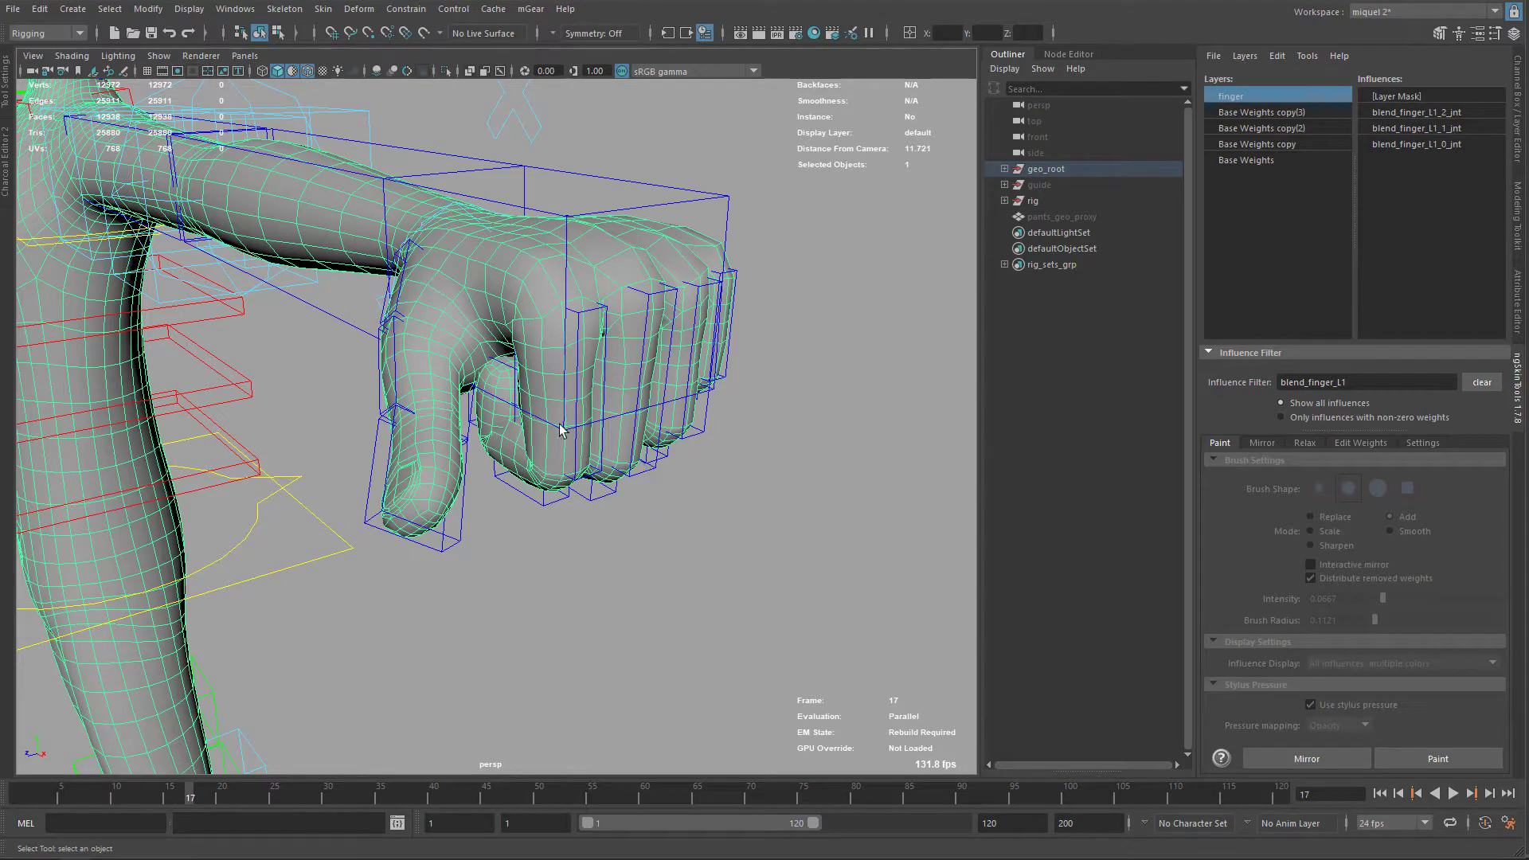
{"action": "left_click_drag", "start_coordinate": [577, 443], "coordinate": [539, 312], "text": "alt"}
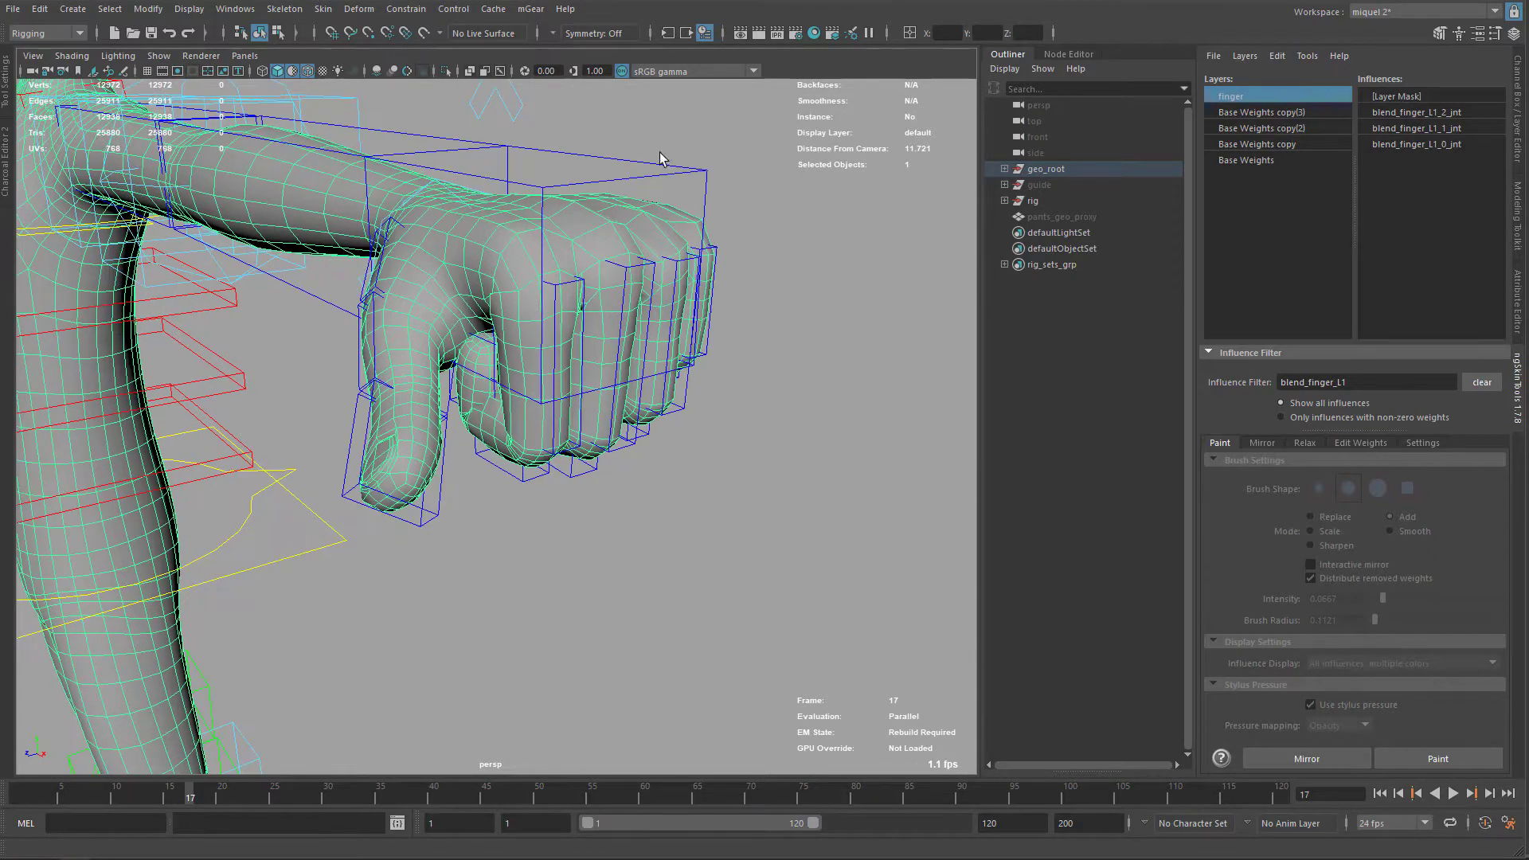
{"action": "left_click_drag", "start_coordinate": [594, 396], "coordinate": [697, 470], "text": "alt"}
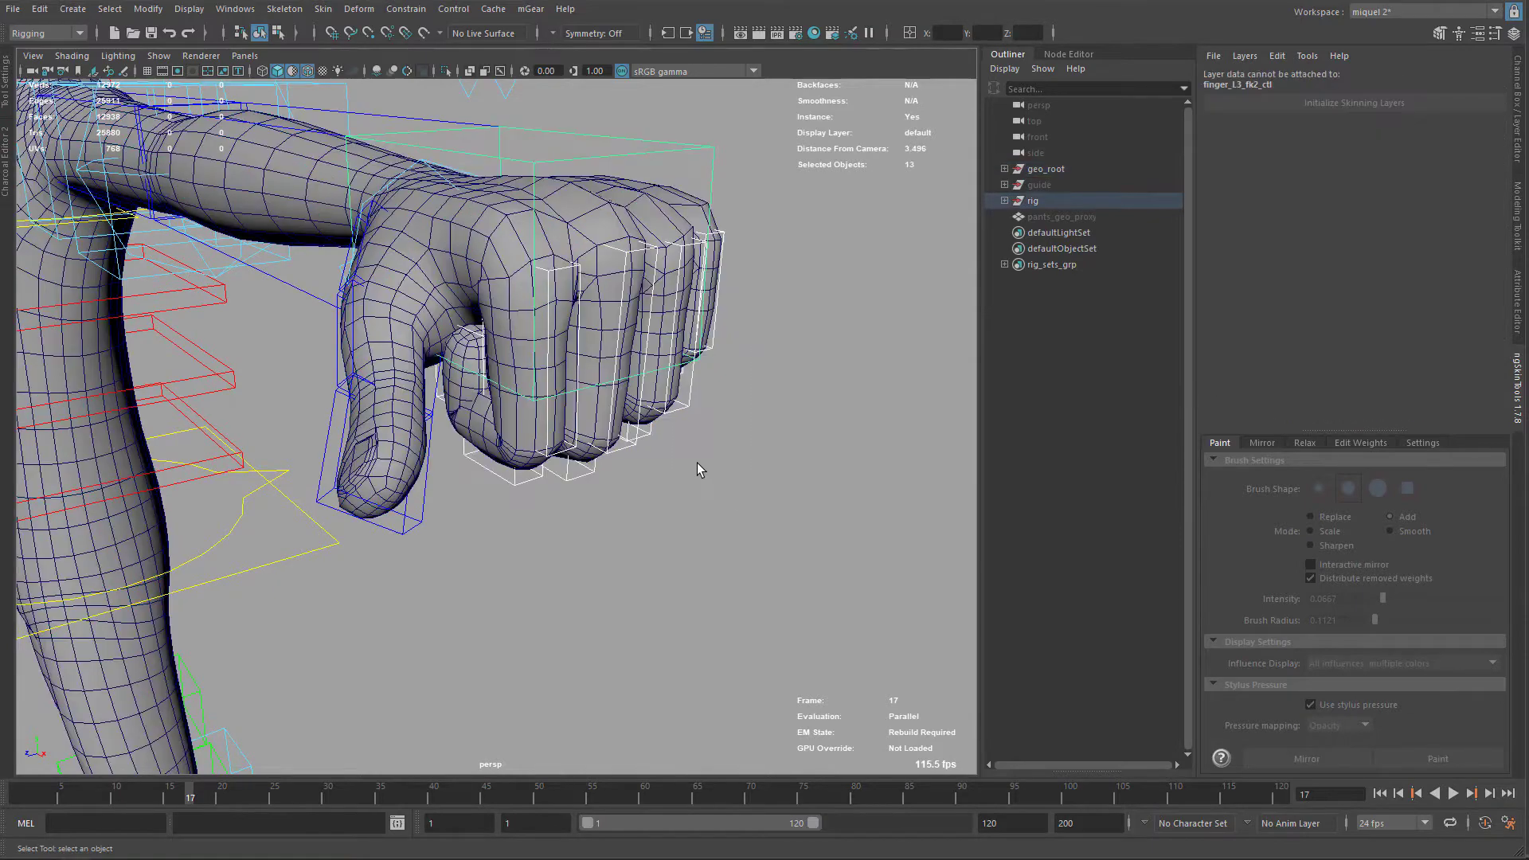
{"action": "key", "text": "ctrl+shift+r"}
{"action": "left_click_drag", "start_coordinate": [589, 378], "coordinate": [627, 408], "text": "alt"}
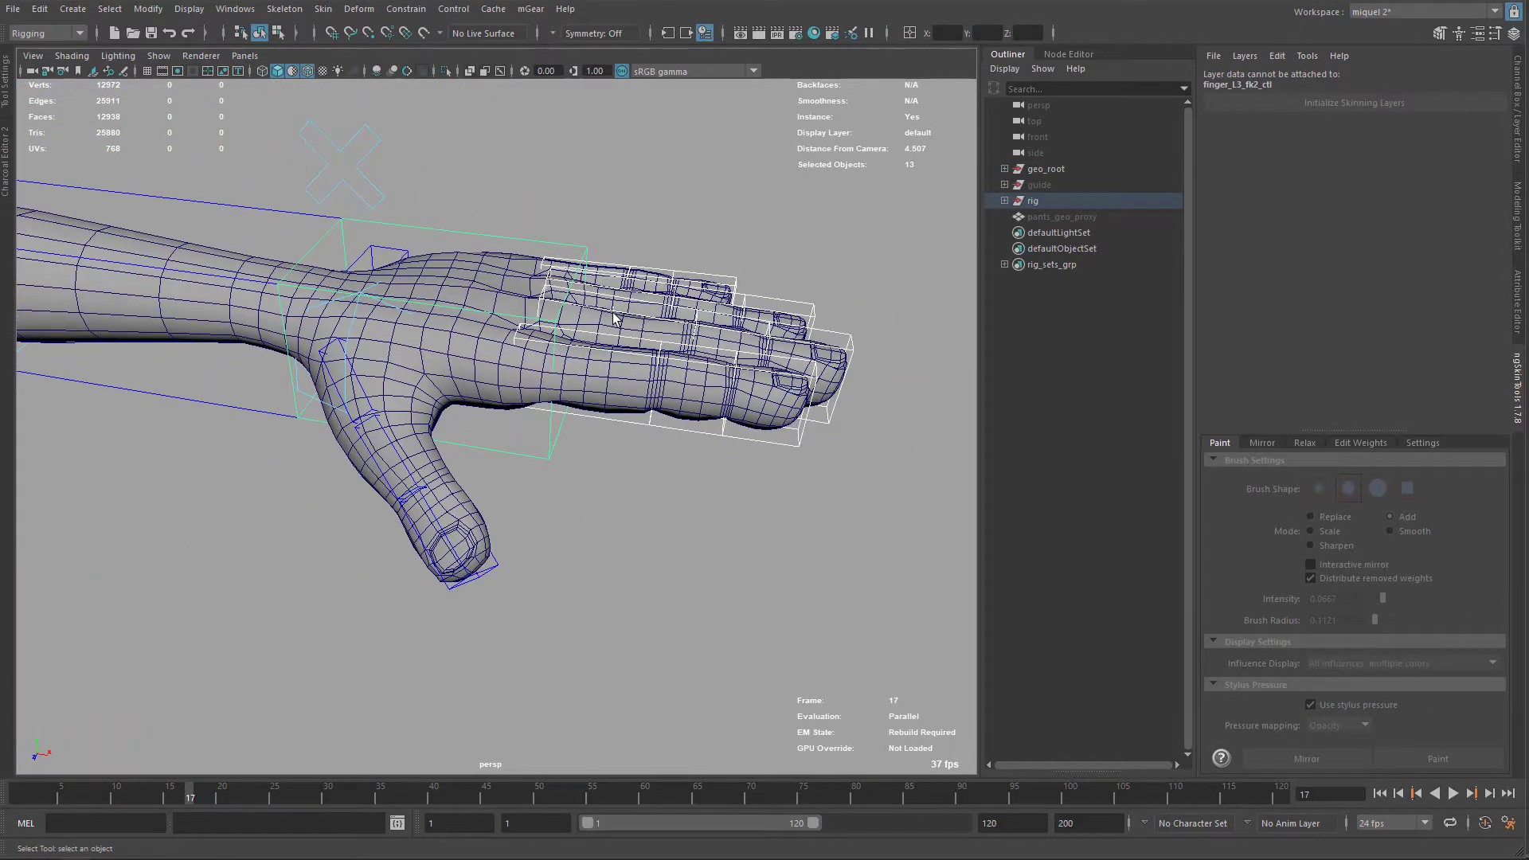
Try rotating two finger controls on the open hand, undo the rotation and reselect the body mesh
{"action": "left_click_drag", "start_coordinate": [613, 313], "coordinate": [621, 321]}
{"action": "left_click_drag", "start_coordinate": [621, 322], "coordinate": [621, 372], "text": "alt"}
{"action": "right_click_drag", "start_coordinate": [621, 373], "coordinate": [581, 261], "text": "alt"}
{"action": "key", "text": "e"}
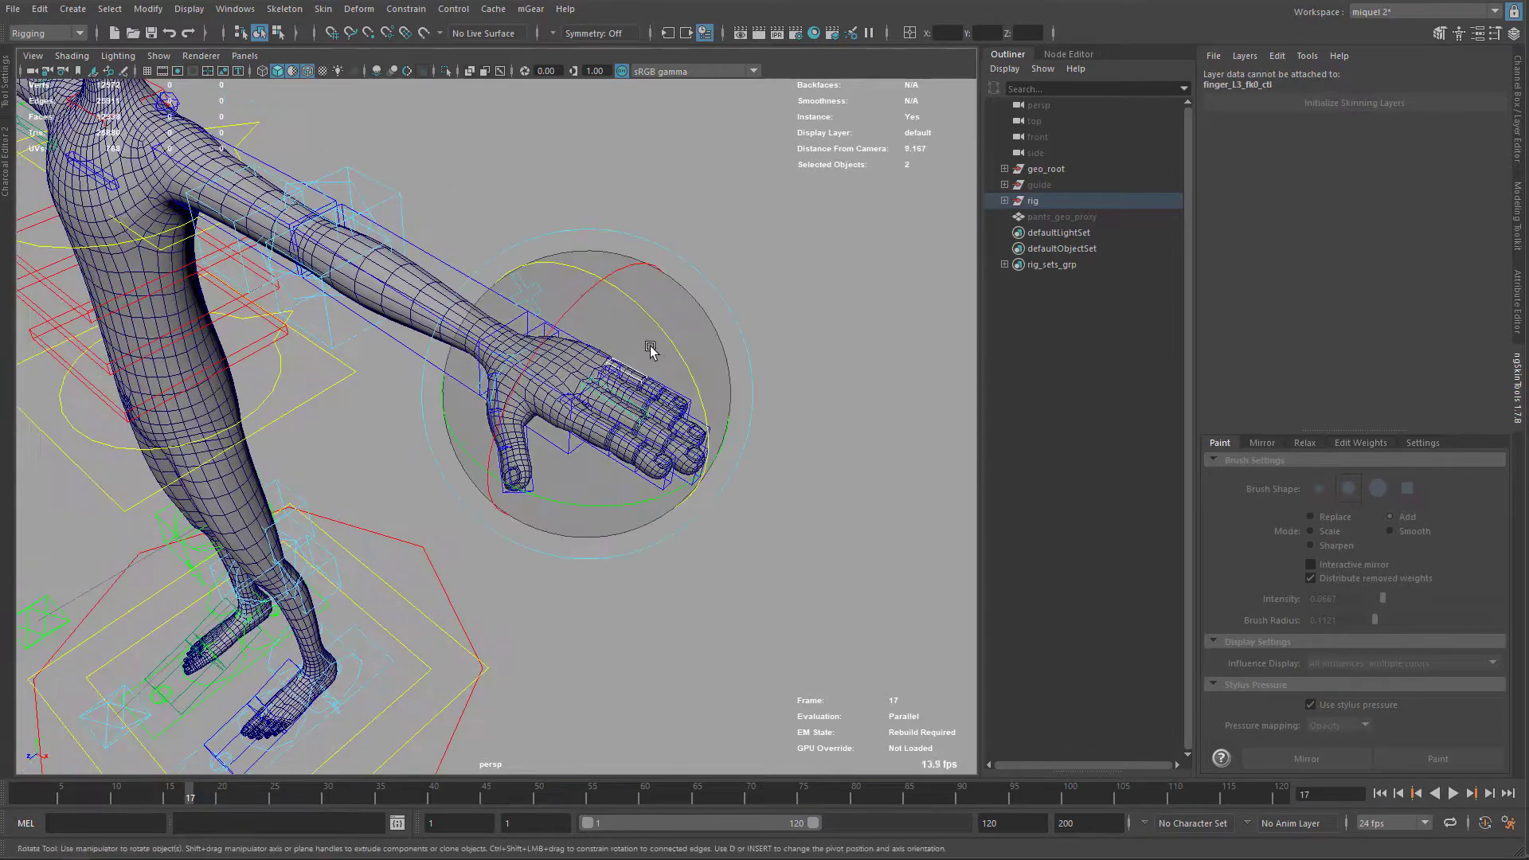
{"action": "left_click_drag", "start_coordinate": [650, 348], "coordinate": [642, 447]}
{"action": "key", "text": "ctrl+z"}
{"action": "right_click_drag", "start_coordinate": [784, 373], "coordinate": [920, 302], "text": "alt"}
{"action": "left_click", "coordinate": [586, 396]}
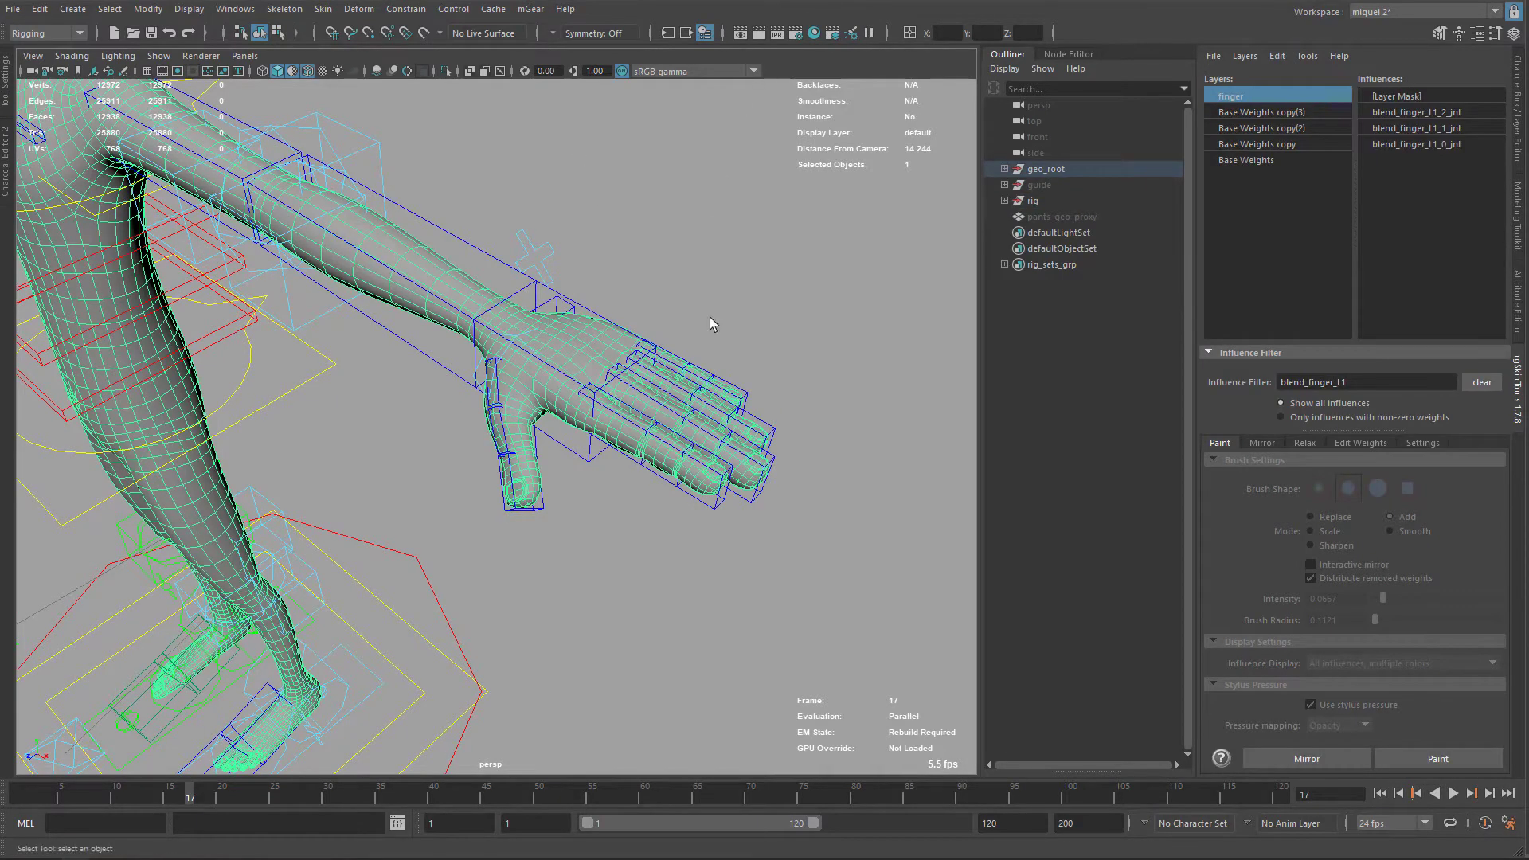
Curl the index finger by rotating its three FK controls together, and reselect the body mesh
{"action": "left_click_drag", "start_coordinate": [677, 432], "coordinate": [694, 404], "text": "alt"}
{"action": "right_click_drag", "start_coordinate": [695, 405], "coordinate": [752, 434], "text": "alt"}
{"action": "left_click_drag", "start_coordinate": [752, 434], "coordinate": [726, 460], "text": "alt"}
{"action": "middle_click_drag", "start_coordinate": [722, 457], "coordinate": [624, 409], "text": "alt"}
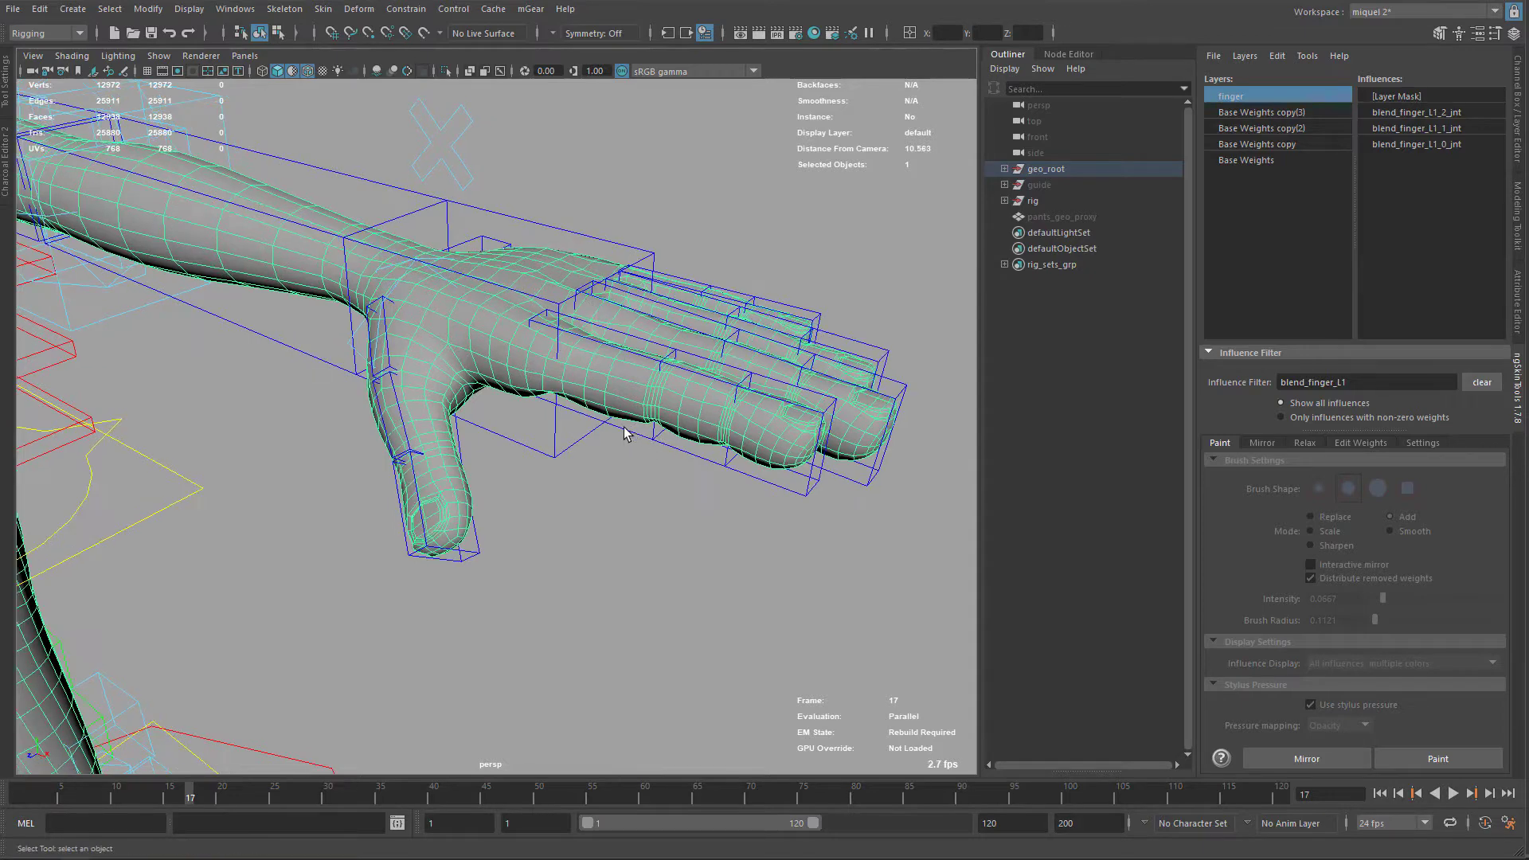
{"action": "left_click", "coordinate": [675, 461]}
{"action": "left_click", "coordinate": [754, 475], "text": "shift"}
{"action": "key", "text": "e"}
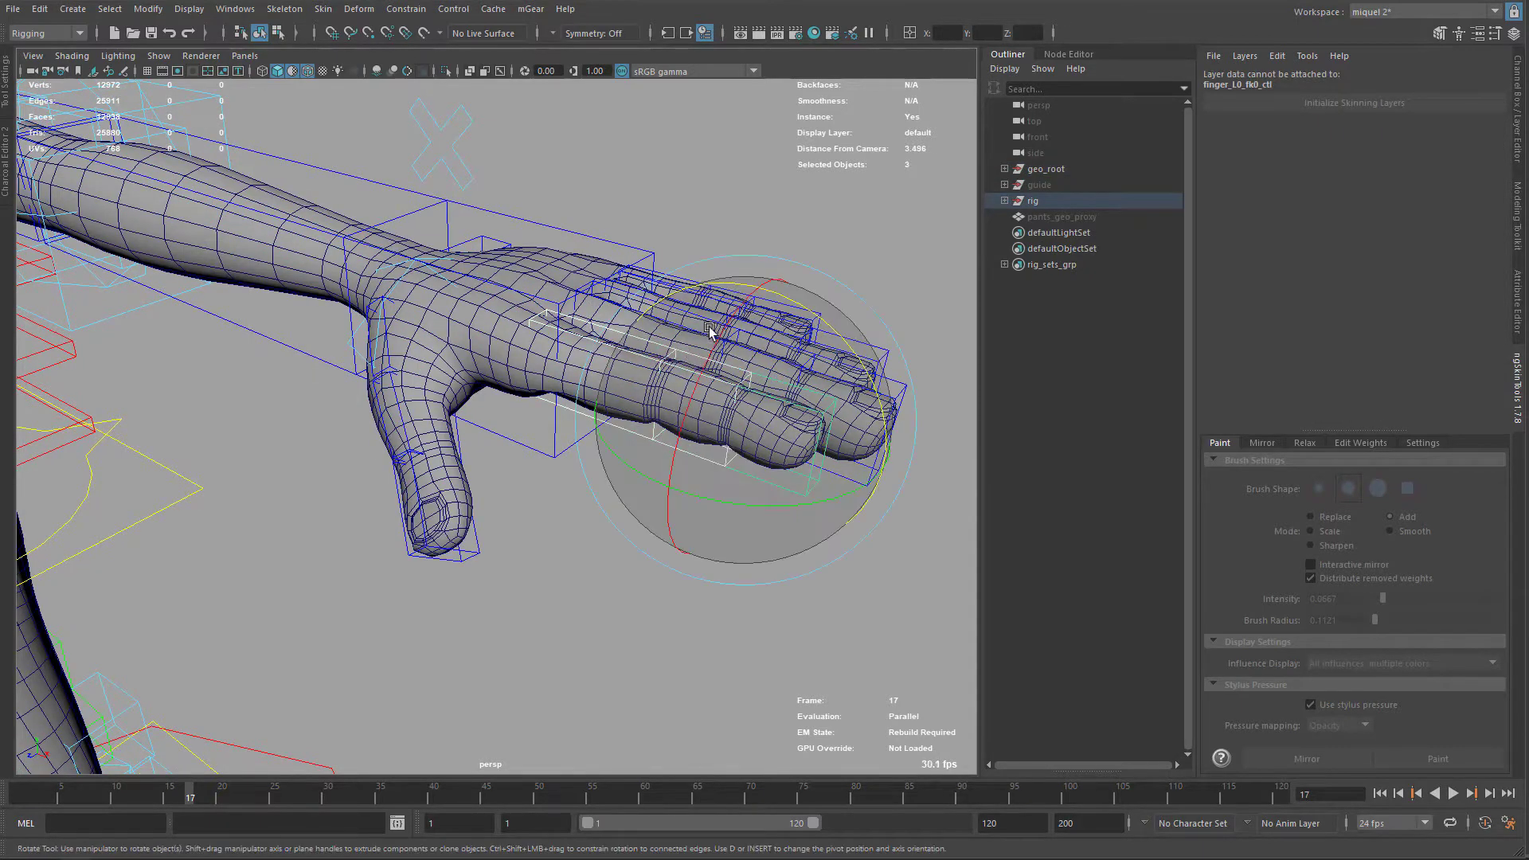
{"action": "left_click_drag", "start_coordinate": [806, 309], "coordinate": [692, 503]}
{"action": "right_click_drag", "start_coordinate": [638, 484], "coordinate": [697, 479], "text": "alt"}
{"action": "left_click_drag", "start_coordinate": [698, 480], "coordinate": [547, 422], "text": "alt"}
{"action": "key", "text": "q"}
{"action": "left_click", "coordinate": [599, 424]}
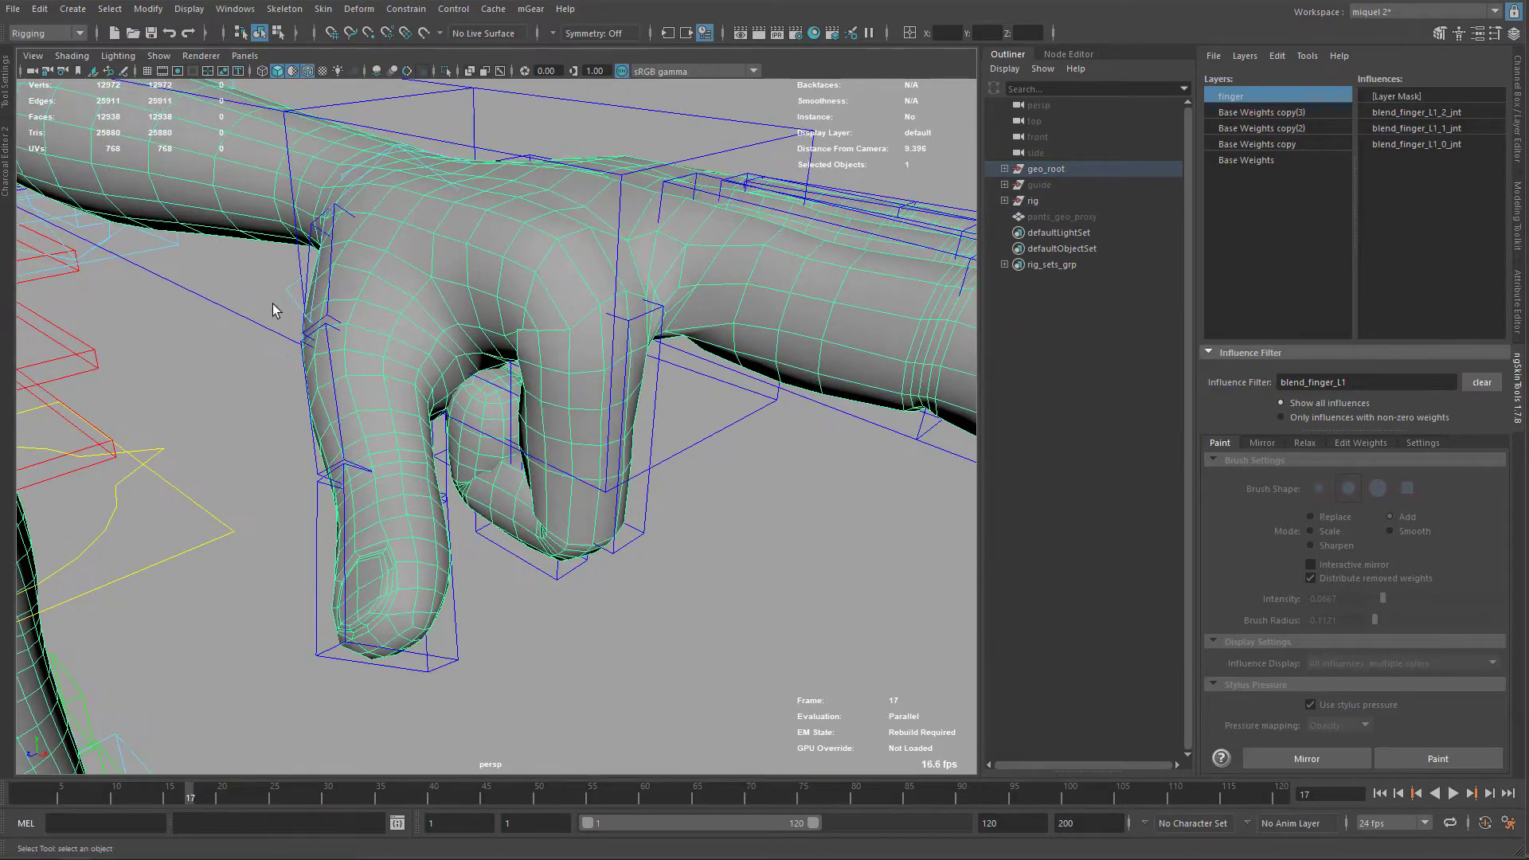
Rotate the thumb outward at its base control, away from the curled index finger, and reselect the body mesh
{"action": "left_click", "coordinate": [326, 263]}
{"action": "key", "text": "e"}
{"action": "left_click_drag", "start_coordinate": [365, 362], "coordinate": [309, 326]}
{"action": "left_click_drag", "start_coordinate": [571, 318], "coordinate": [595, 349], "text": "alt"}
{"action": "key", "text": "q"}
{"action": "left_click", "coordinate": [624, 390]}
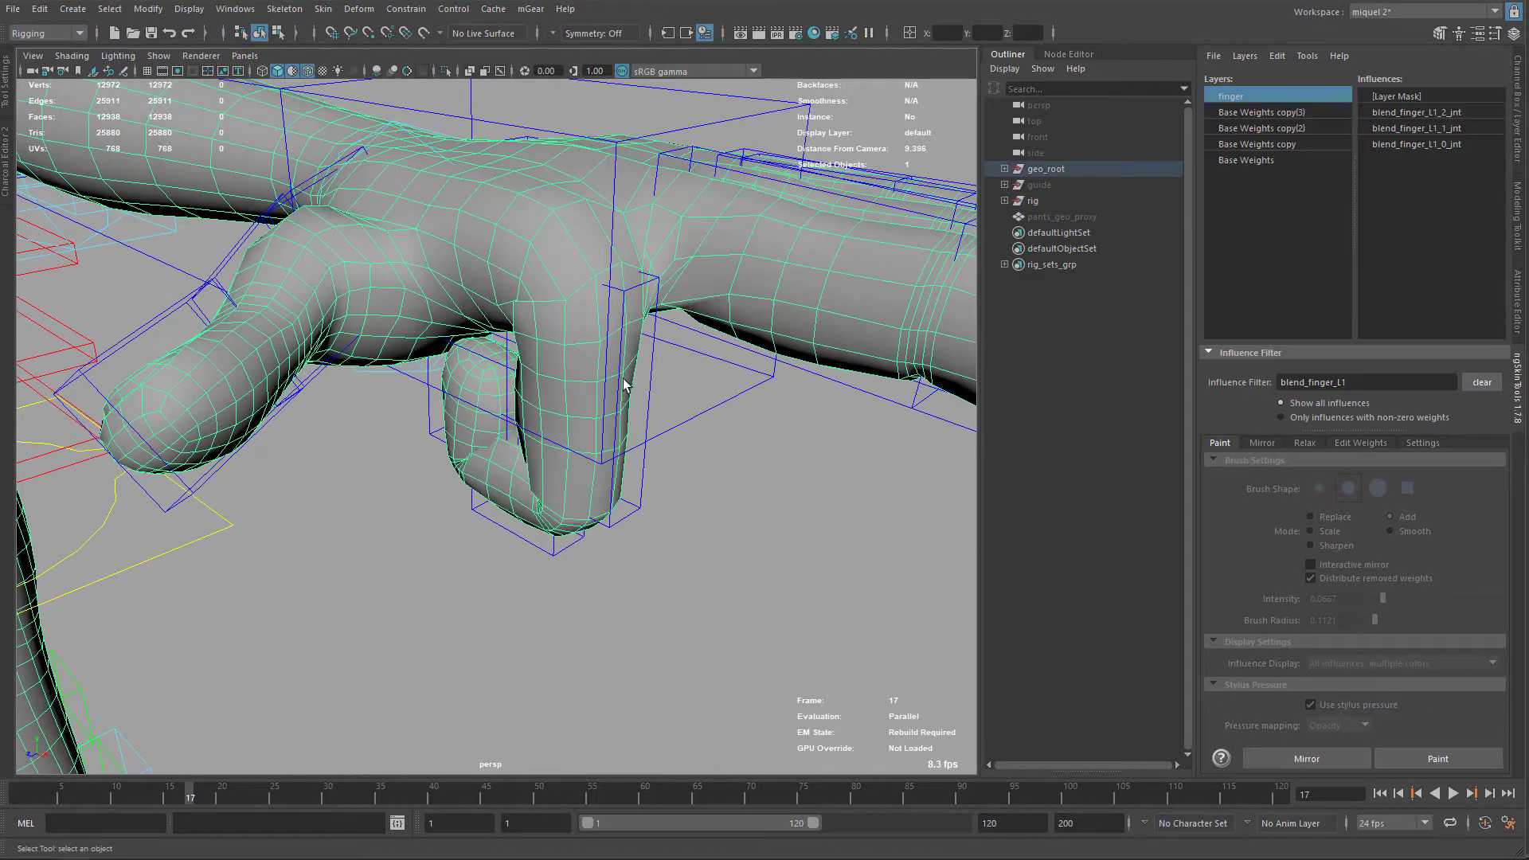
Start weight painting with the influences filtered to blend_finger_L0 and blend_finger_L0_0_jnt as the active influence
{"action": "right_click_drag", "start_coordinate": [623, 389], "coordinate": [625, 333], "text": "alt"}
{"action": "left_click_drag", "start_coordinate": [624, 335], "coordinate": [621, 290], "text": "alt"}
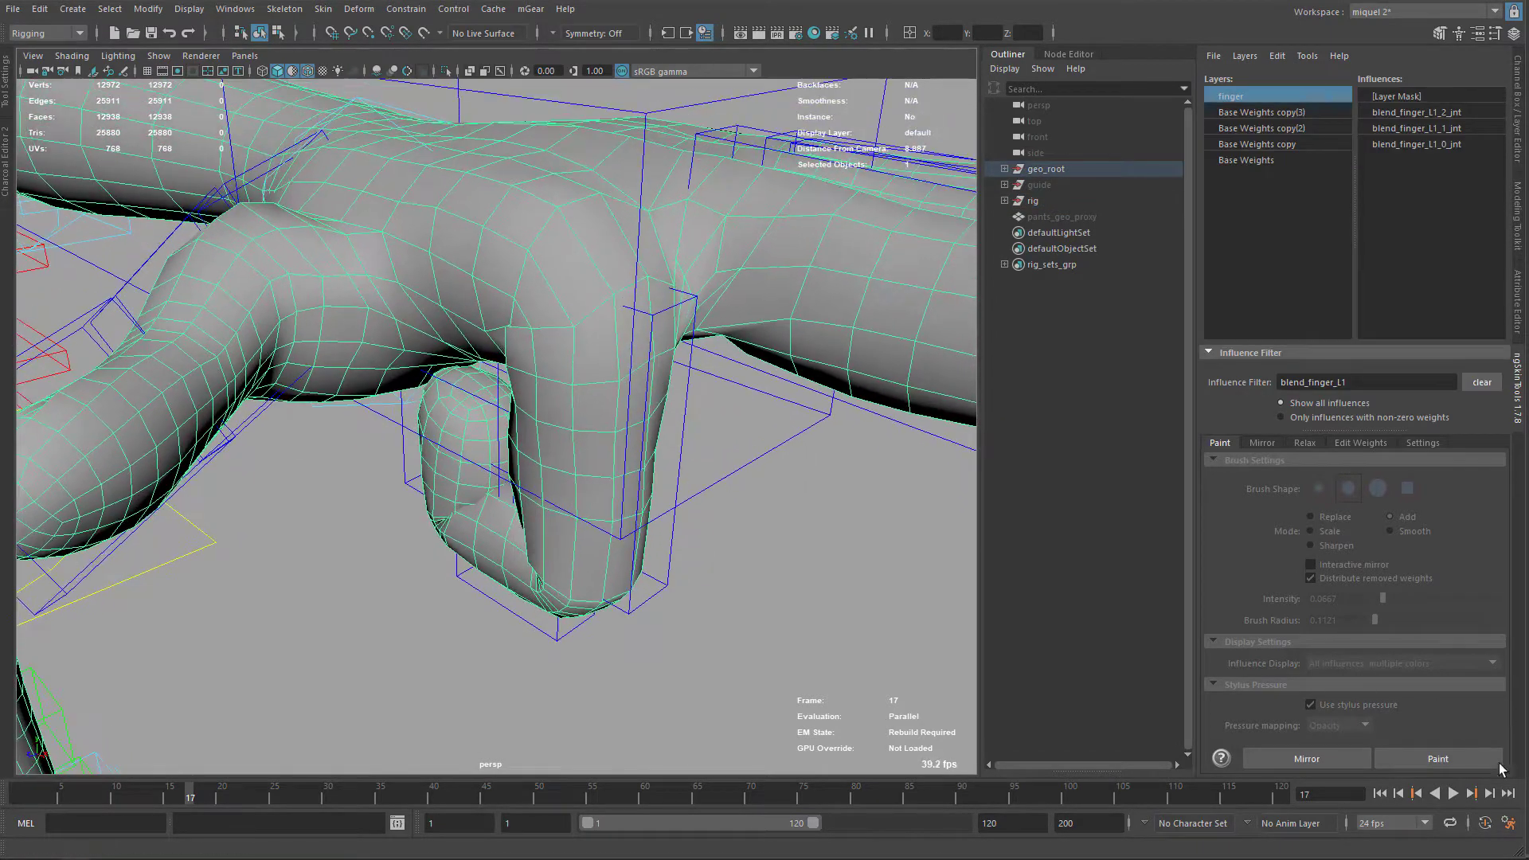
{"action": "left_click", "coordinate": [1438, 758]}
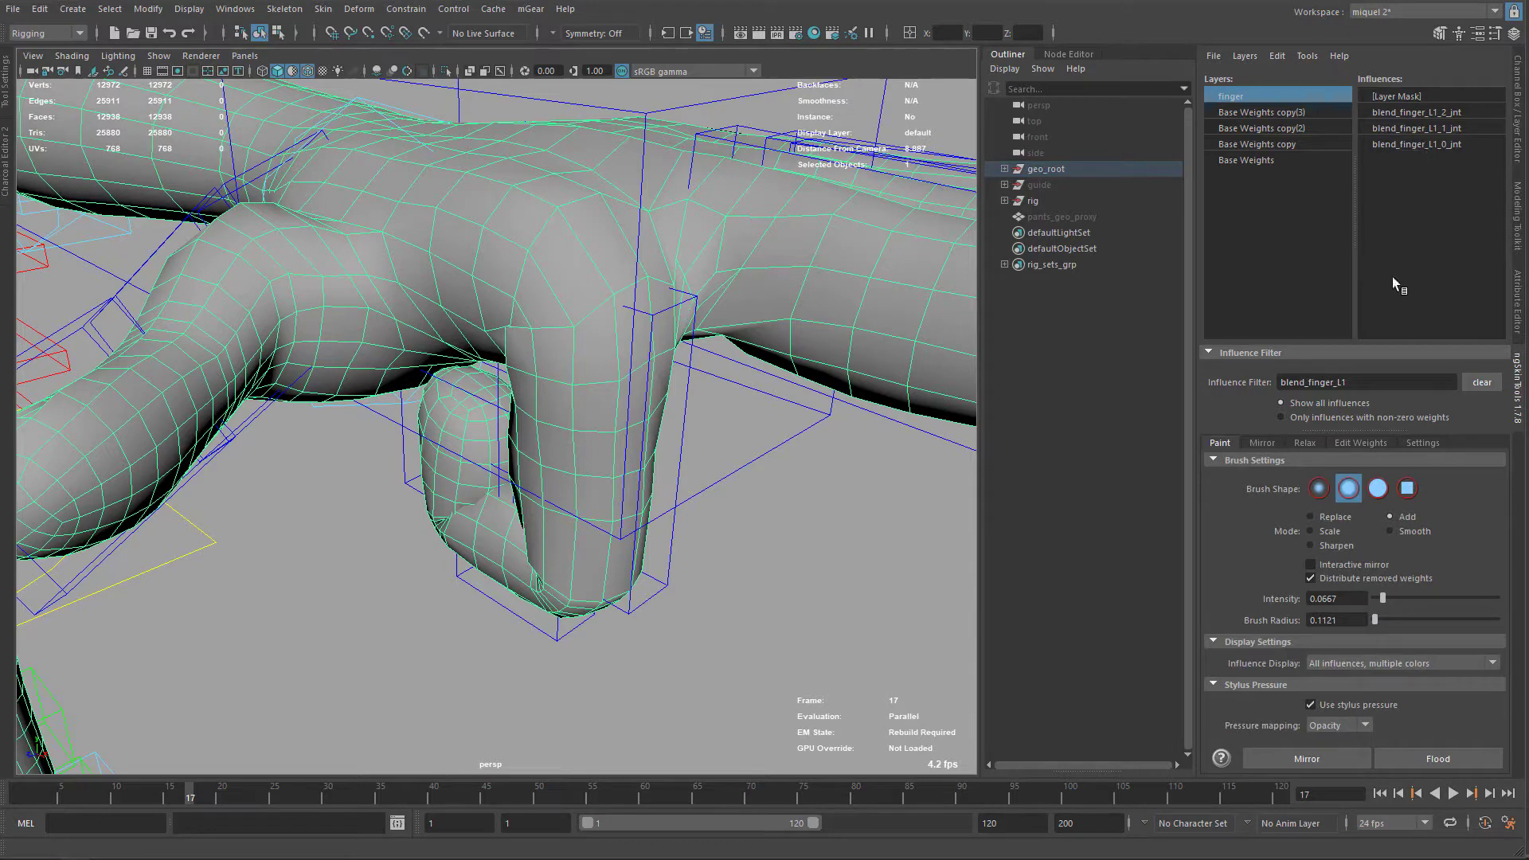
{"action": "left_click", "coordinate": [1418, 382]}
{"action": "key", "text": "BackSpace"}
{"action": "type", "text": "0"}
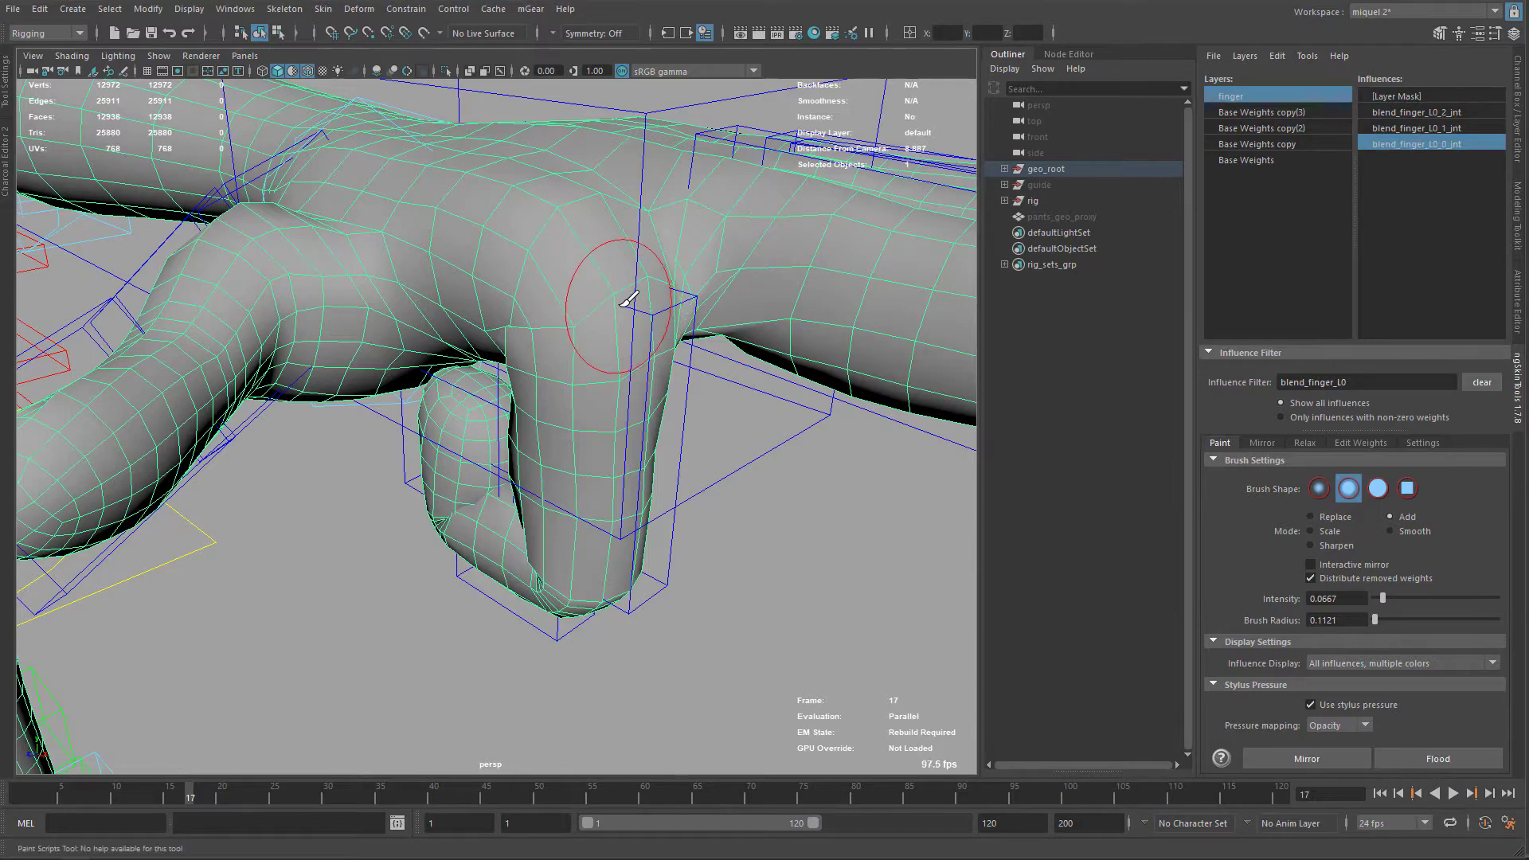
Examine the curled index finger's knuckle and bends from several angles, comparing the influence colours with the default-material shading
{"action": "scroll", "coordinate": [605, 307], "scroll_direction": "down", "scroll_amount": 1}
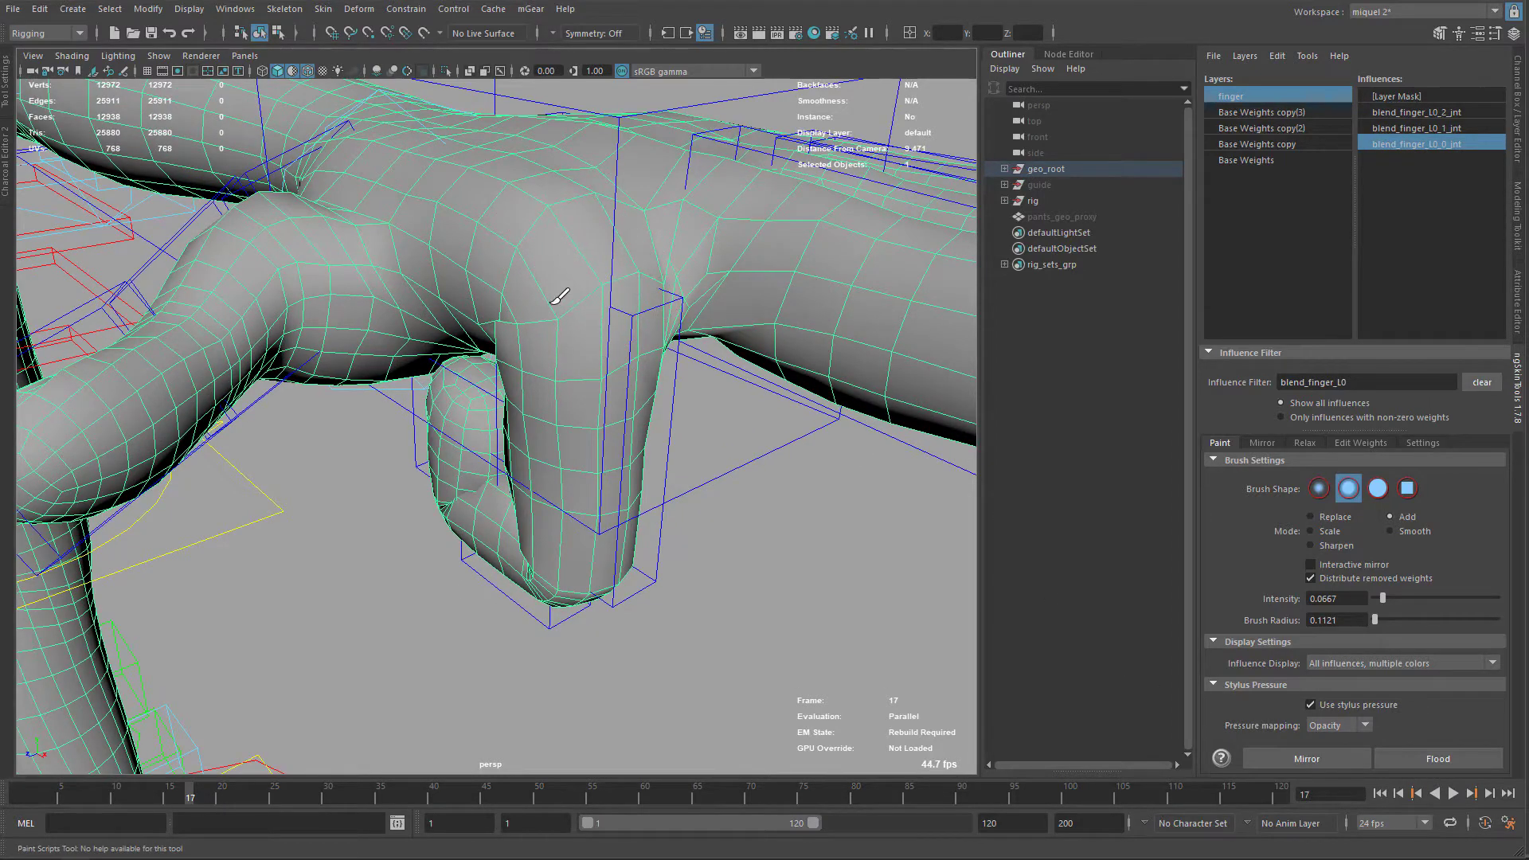
{"action": "mouse_move", "coordinate": [615, 320]}
{"action": "left_mouse_down", "text": "alt"}
{"action": "mouse_move", "coordinate": [587, 310]}
{"action": "mouse_move", "coordinate": [617, 305]}
{"action": "mouse_move", "coordinate": [558, 312]}
{"action": "left_mouse_up", "text": "alt"}
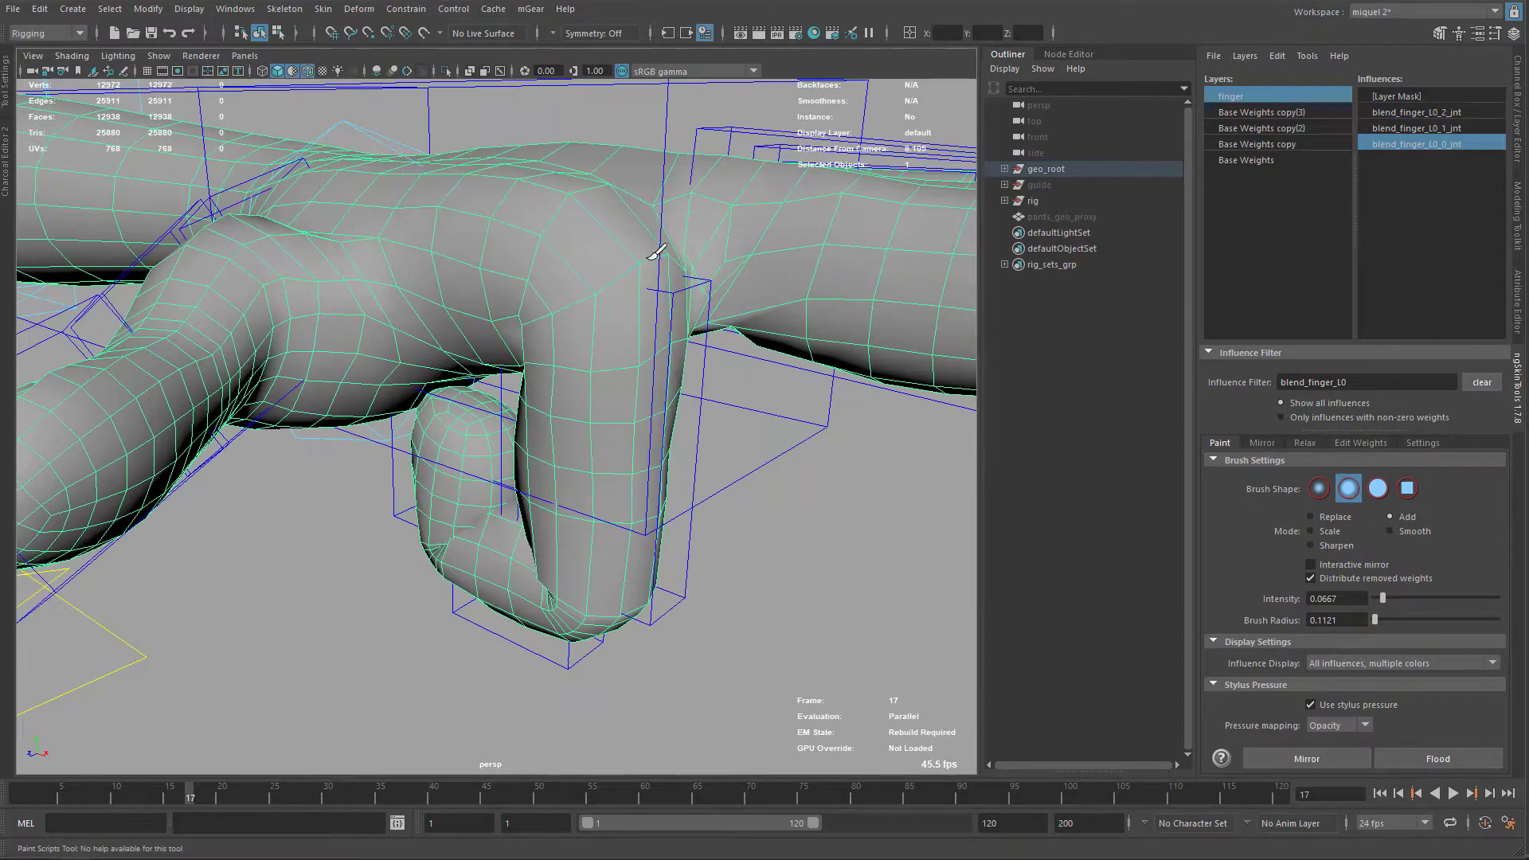
{"action": "left_click_drag", "start_coordinate": [669, 265], "coordinate": [637, 291], "text": "alt"}
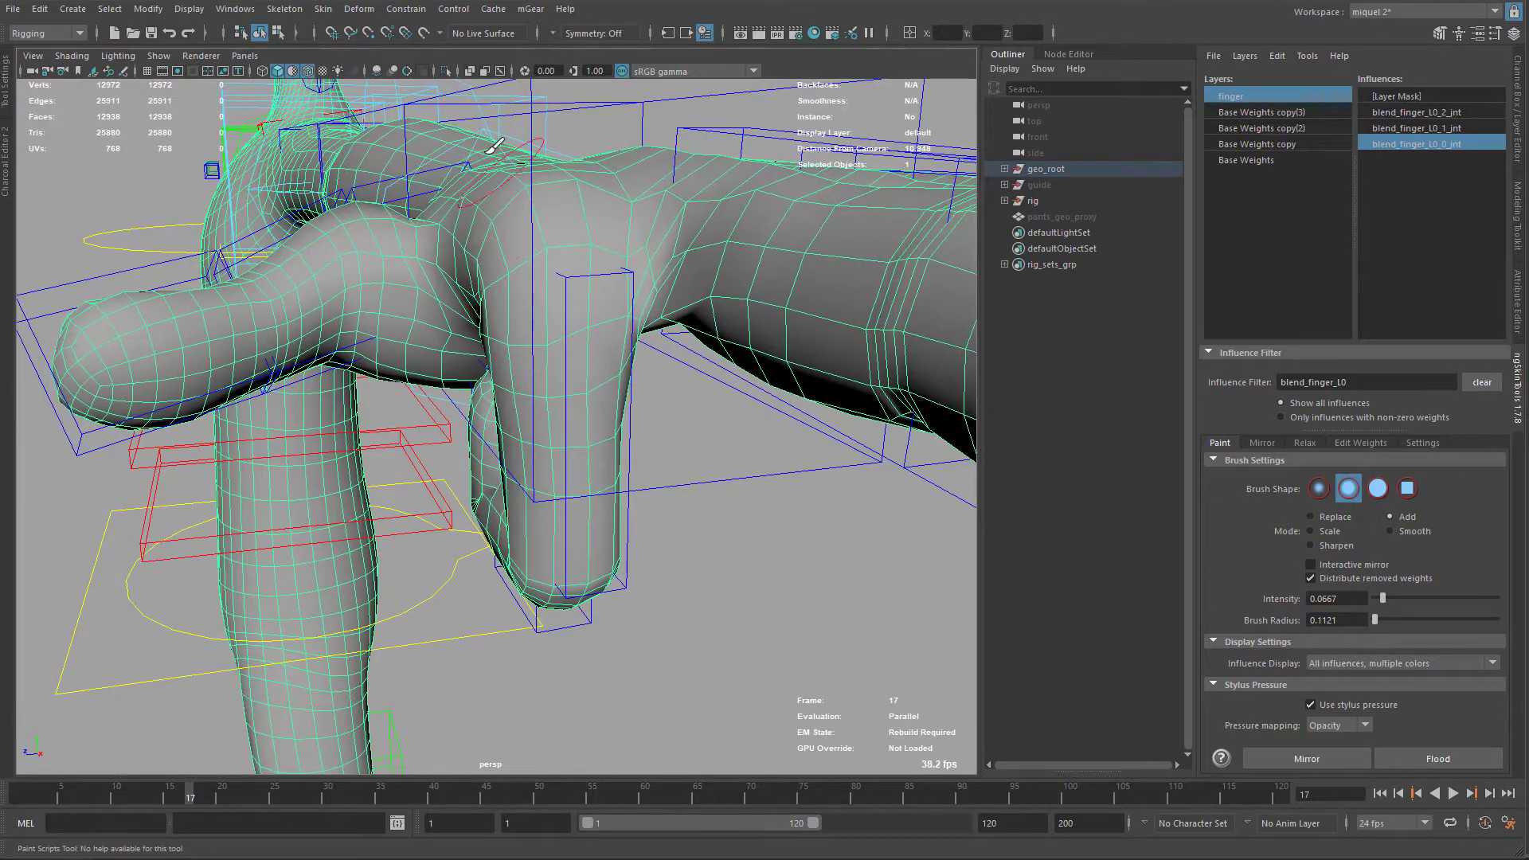
{"action": "left_click", "coordinate": [293, 71]}
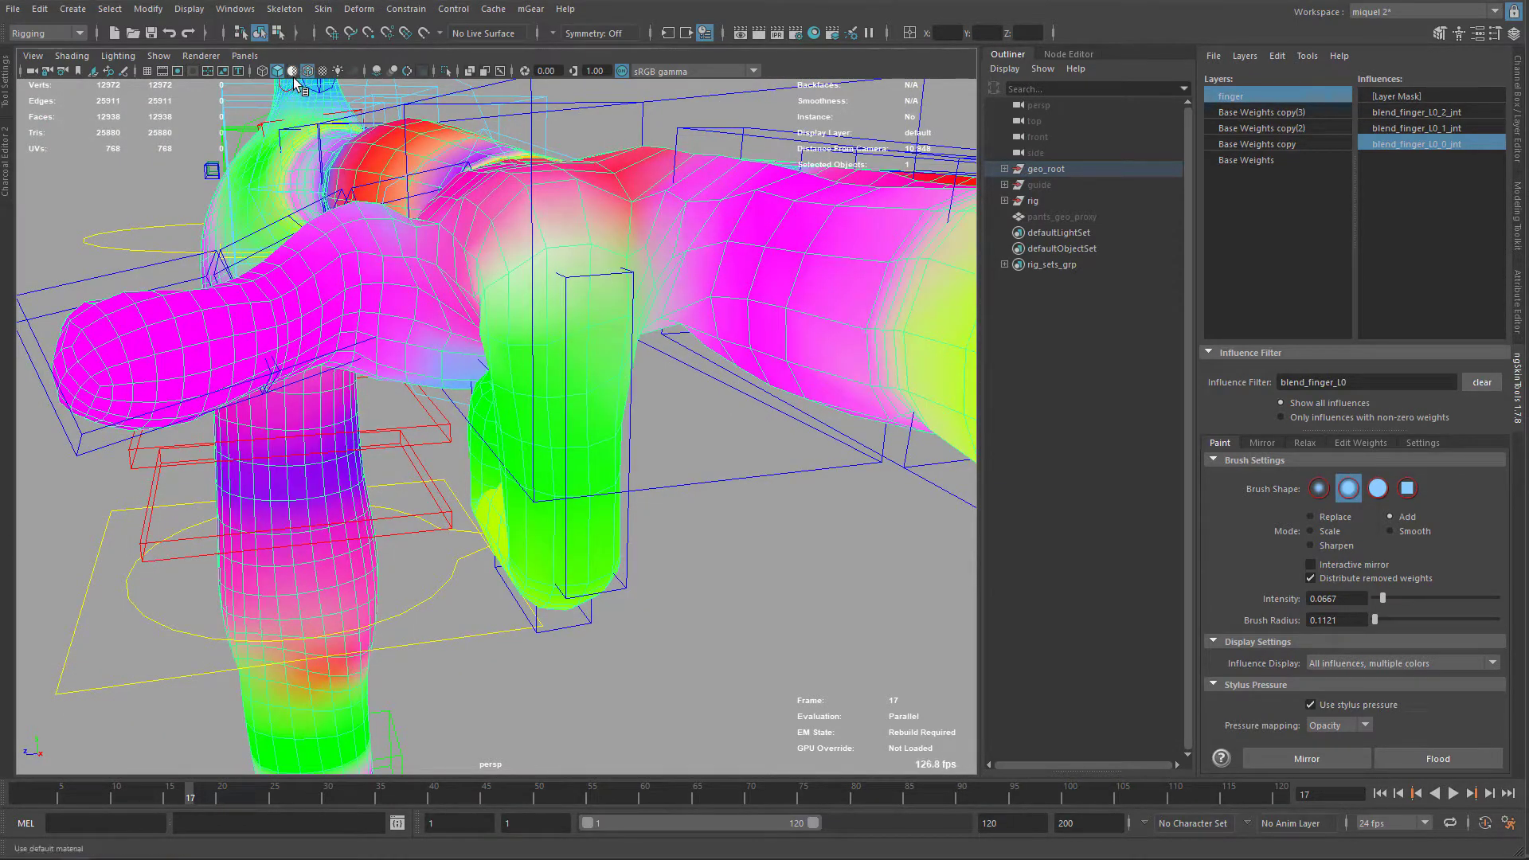
{"action": "left_click", "coordinate": [293, 73]}
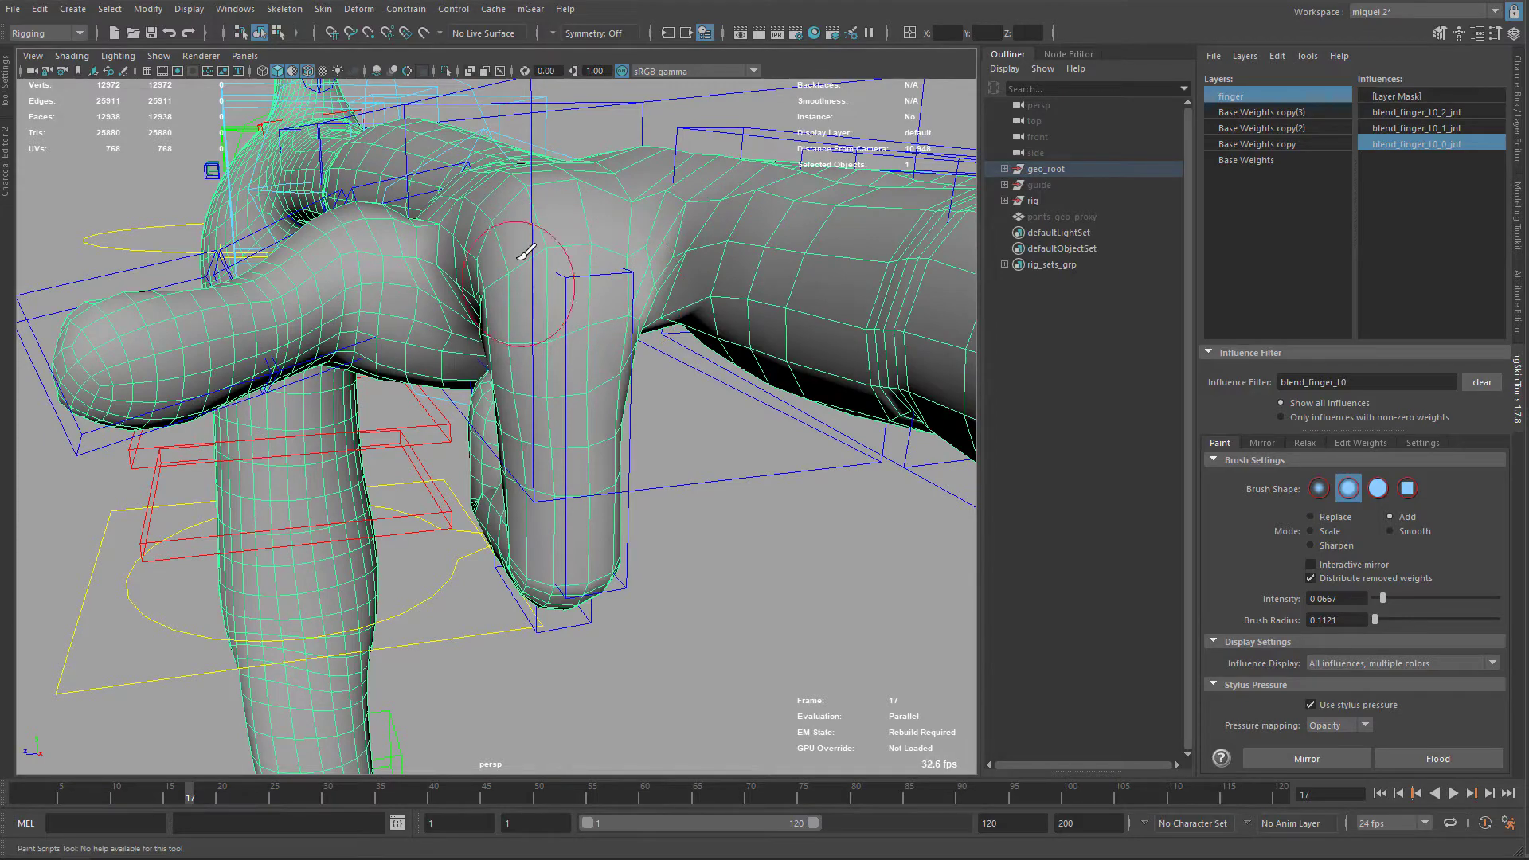
{"action": "left_click_drag", "start_coordinate": [505, 319], "coordinate": [576, 385], "text": "alt"}
{"action": "right_click_drag", "start_coordinate": [576, 386], "coordinate": [652, 246], "text": "alt"}
{"action": "left_click_drag", "start_coordinate": [652, 246], "coordinate": [613, 228], "text": "alt"}
{"action": "left_click", "coordinate": [294, 72]}
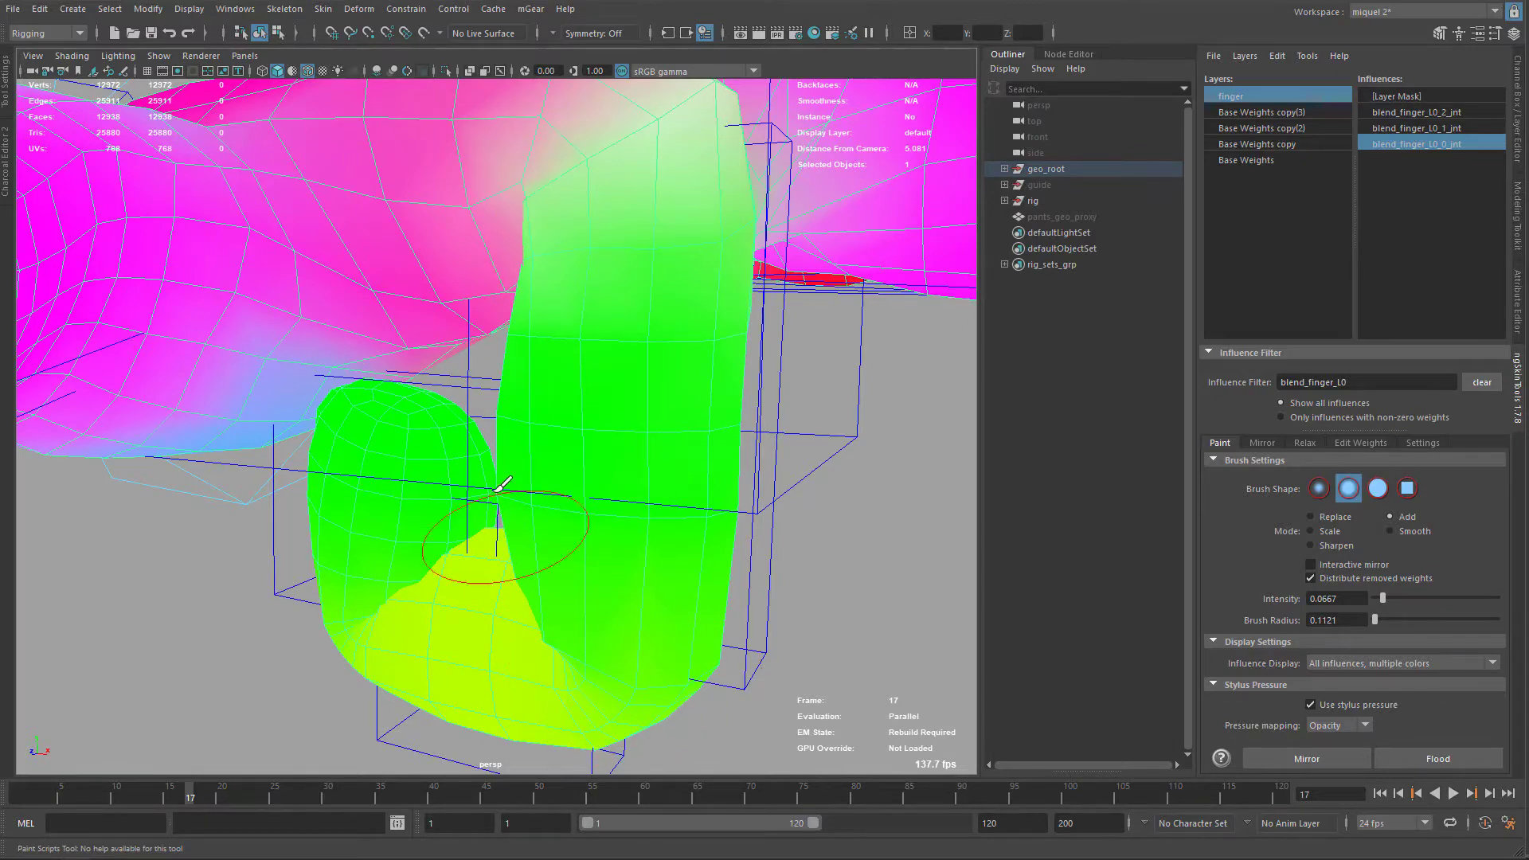
{"action": "left_click", "coordinate": [298, 76]}
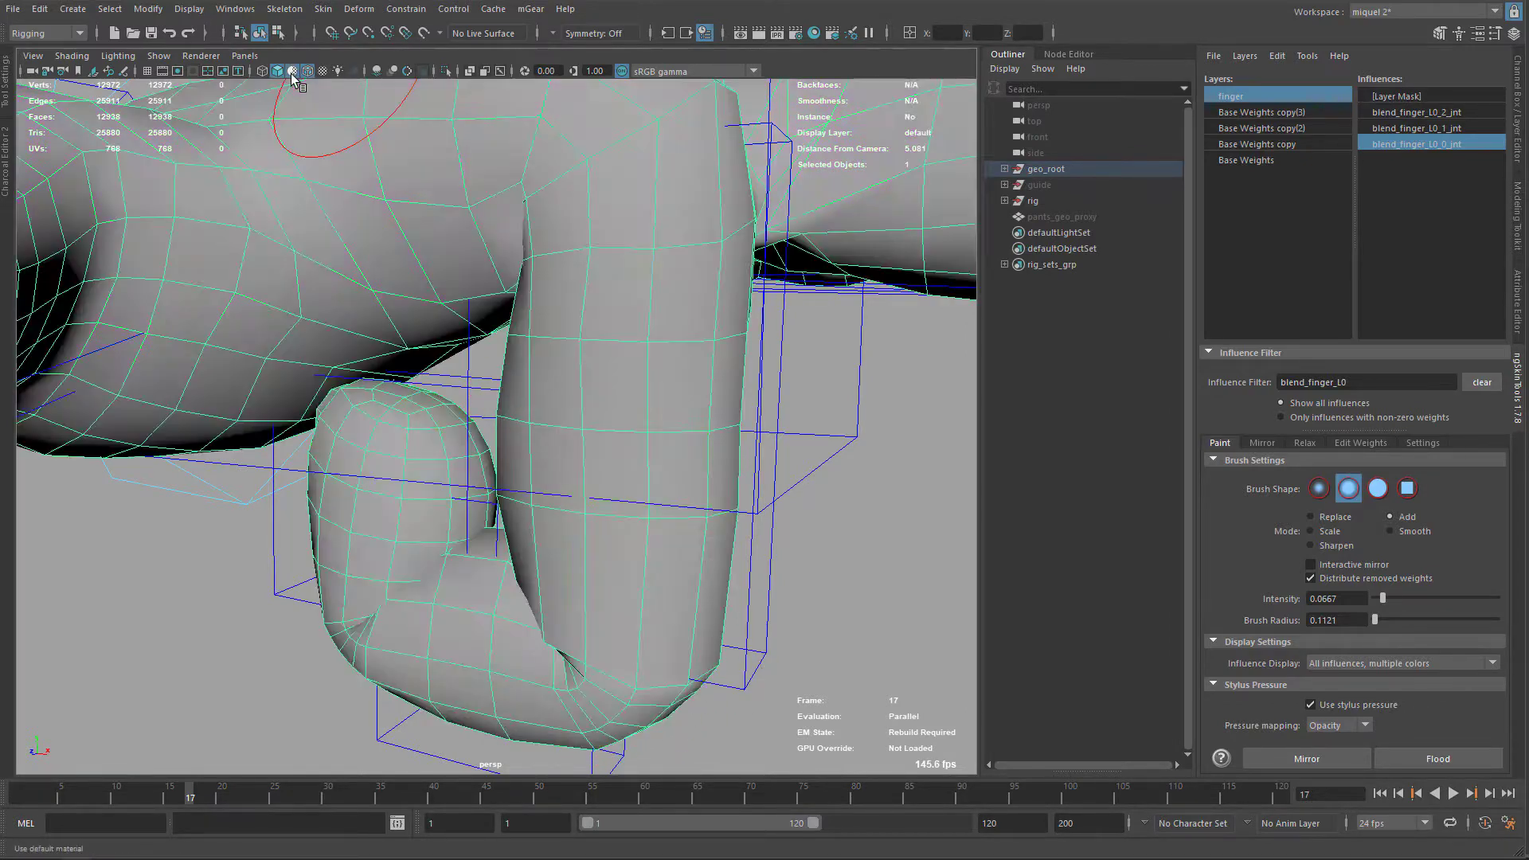
{"action": "scroll", "coordinate": [657, 355], "scroll_direction": "up", "scroll_amount": 2}
{"action": "middle_click_drag", "start_coordinate": [598, 447], "coordinate": [587, 353], "text": "alt"}
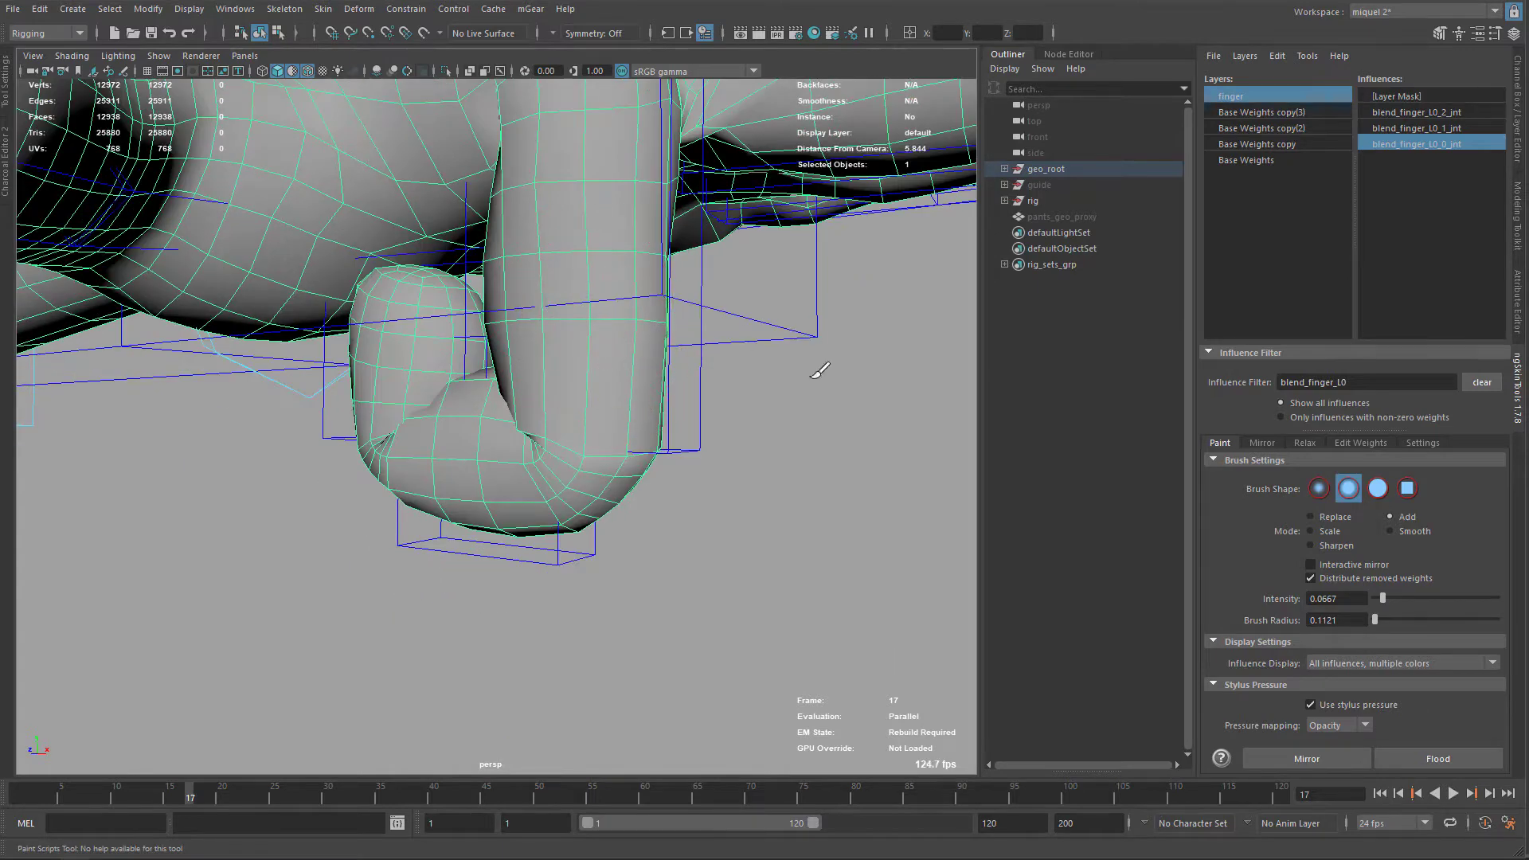
{"action": "left_click_drag", "start_coordinate": [601, 496], "coordinate": [636, 508], "text": "alt"}
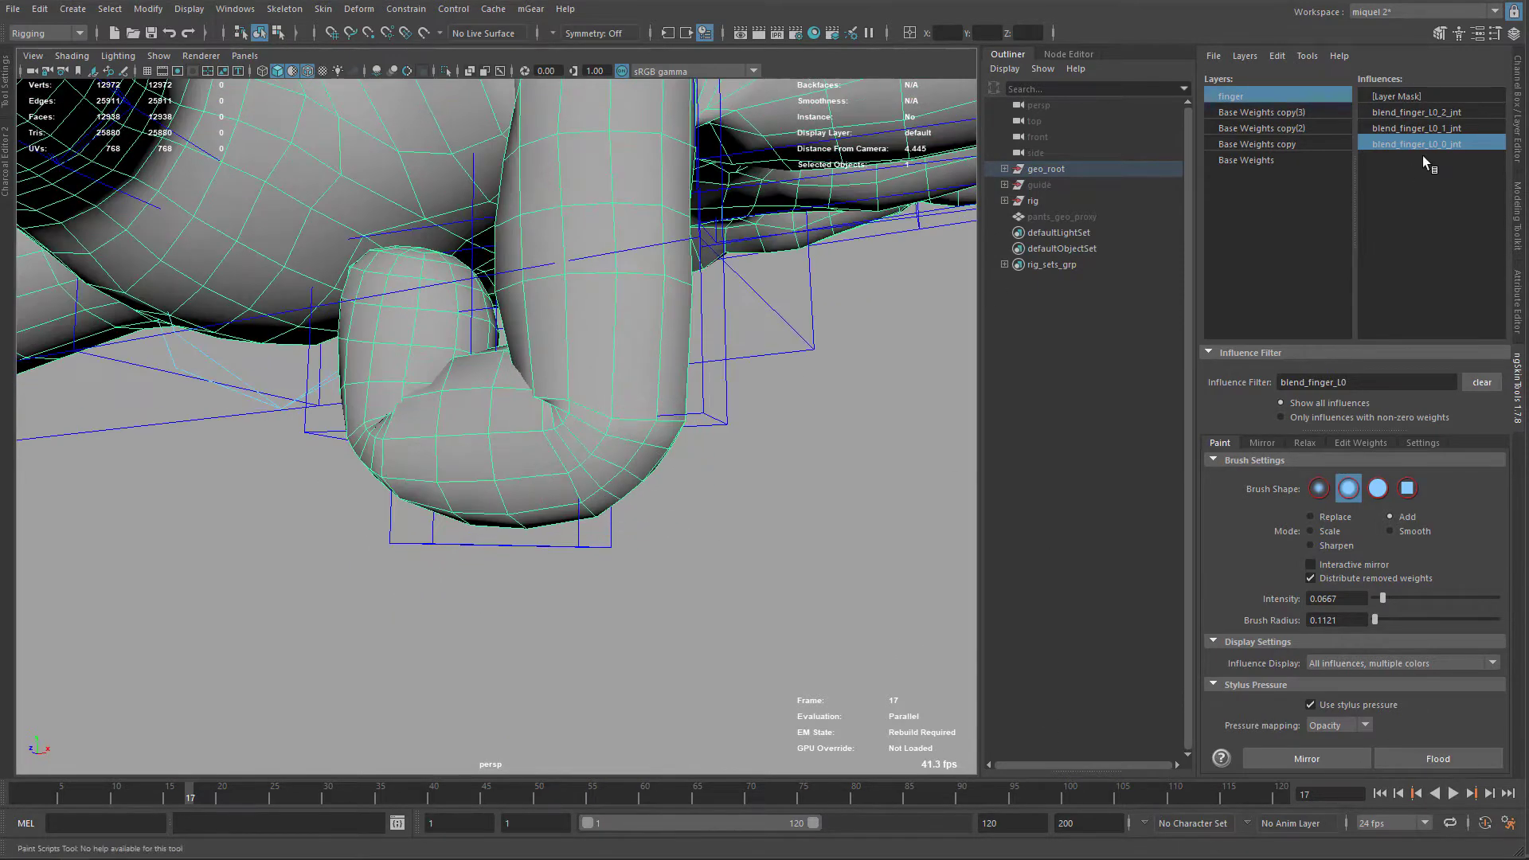
Paint blend_finger_L0_1_jnt weights around the curled index finger's middle joint, working on both sides of the bend
{"action": "left_click", "coordinate": [1443, 131]}
{"action": "left_click_drag", "start_coordinate": [721, 289], "coordinate": [732, 298], "text": "alt"}
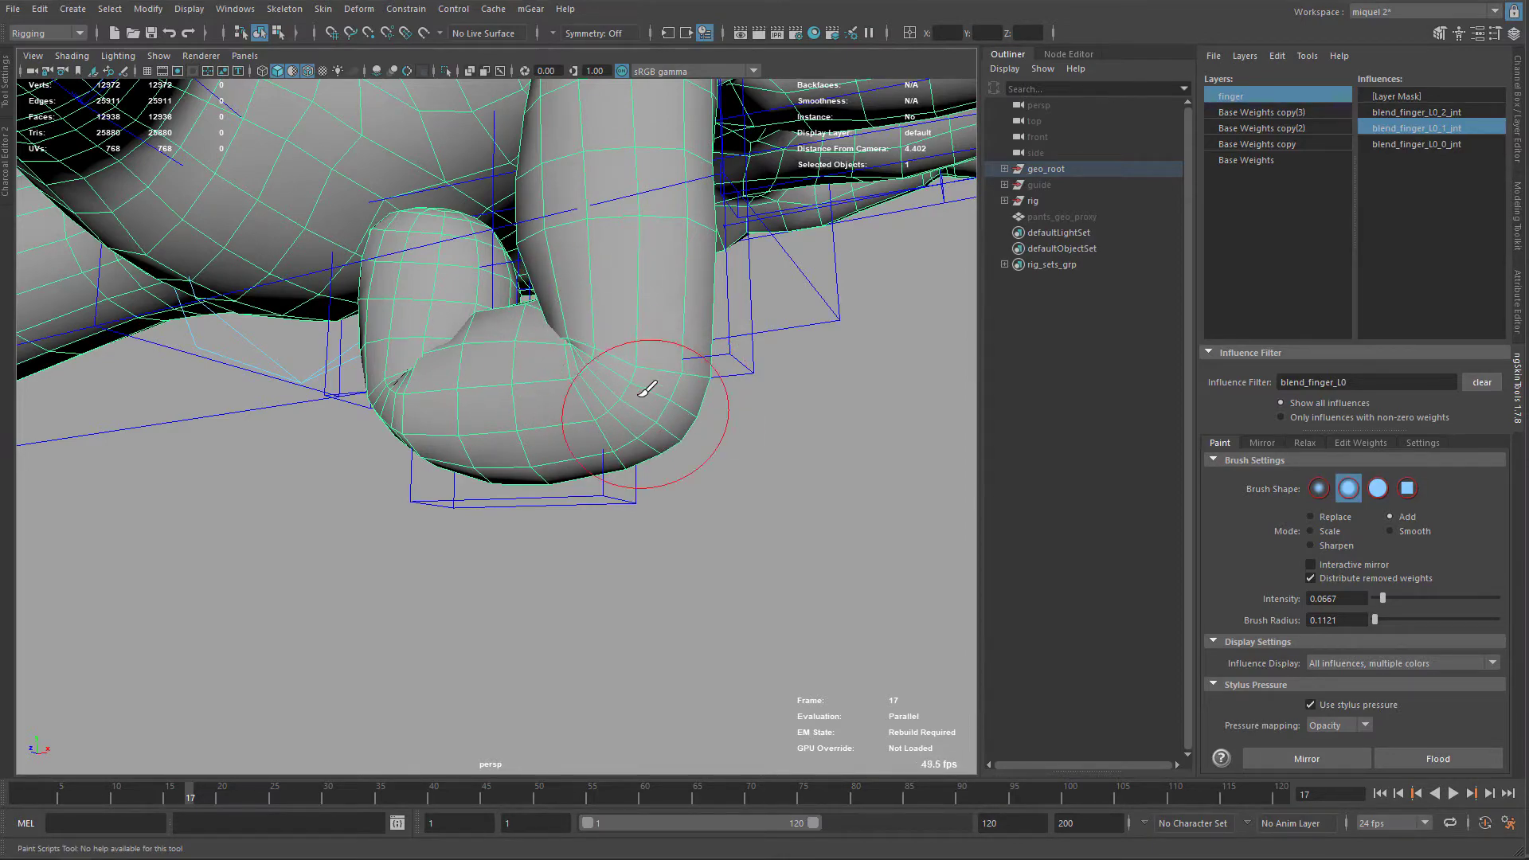
{"action": "mouse_move", "coordinate": [742, 427]}
{"action": "left_mouse_down", "text": "alt"}
{"action": "mouse_move", "coordinate": [576, 442]}
{"action": "mouse_move", "coordinate": [609, 447]}
{"action": "mouse_move", "coordinate": [608, 475]}
{"action": "mouse_move", "coordinate": [597, 465]}
{"action": "left_mouse_up", "text": "alt"}
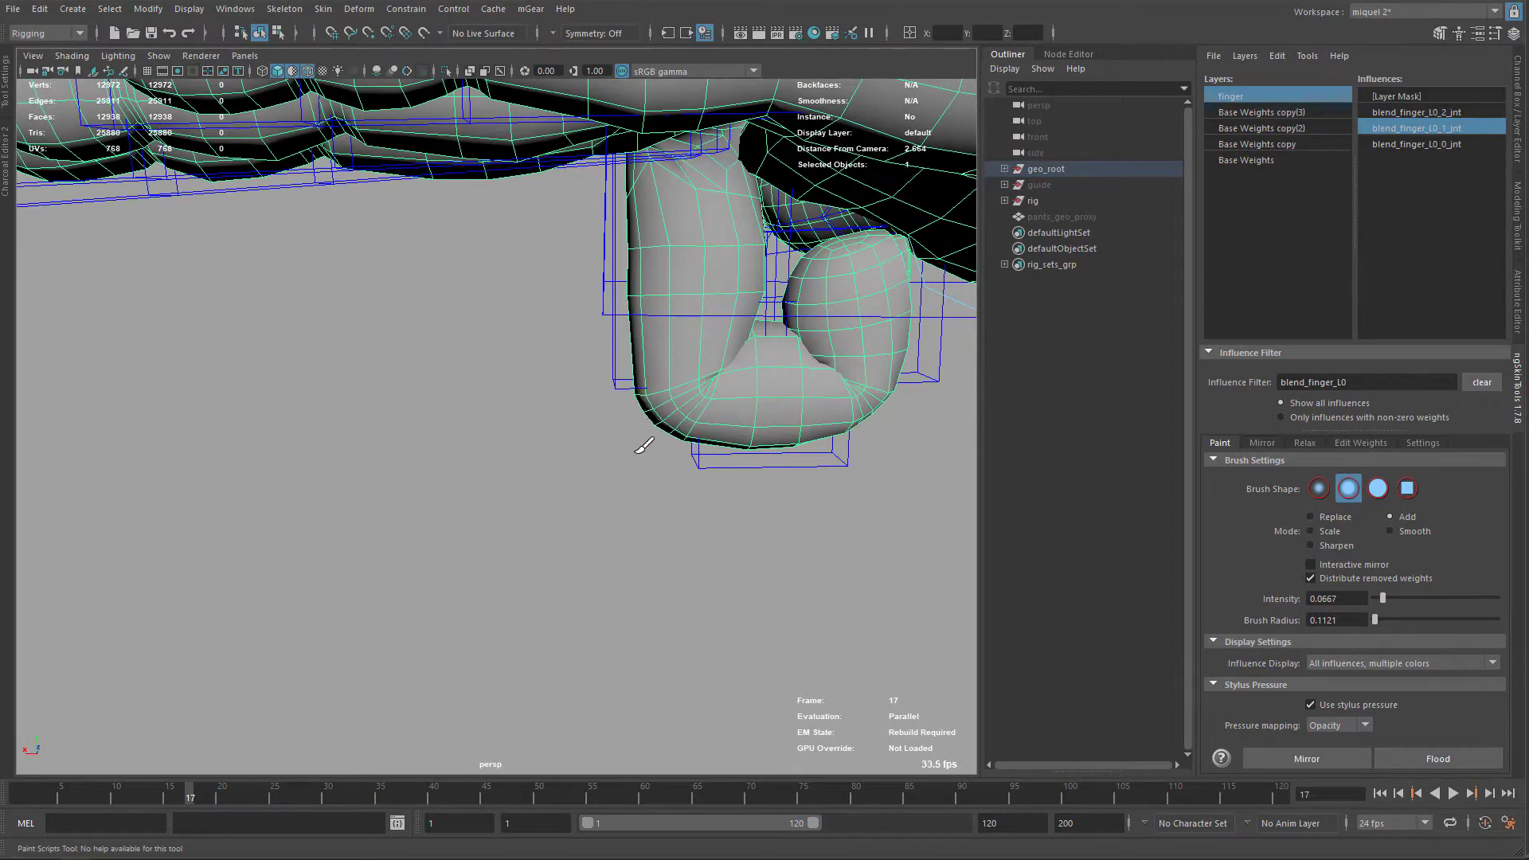
{"action": "mouse_move", "coordinate": [711, 410]}
{"action": "left_mouse_down", "text": "alt"}
{"action": "mouse_move", "coordinate": [747, 404]}
{"action": "mouse_move", "coordinate": [778, 460]}
{"action": "mouse_move", "coordinate": [682, 324]}
{"action": "mouse_move", "coordinate": [672, 422]}
{"action": "mouse_move", "coordinate": [519, 427]}
{"action": "mouse_move", "coordinate": [648, 477]}
{"action": "mouse_move", "coordinate": [756, 434]}
{"action": "mouse_move", "coordinate": [958, 476]}
{"action": "mouse_move", "coordinate": [942, 466]}
{"action": "left_mouse_up", "text": "alt"}
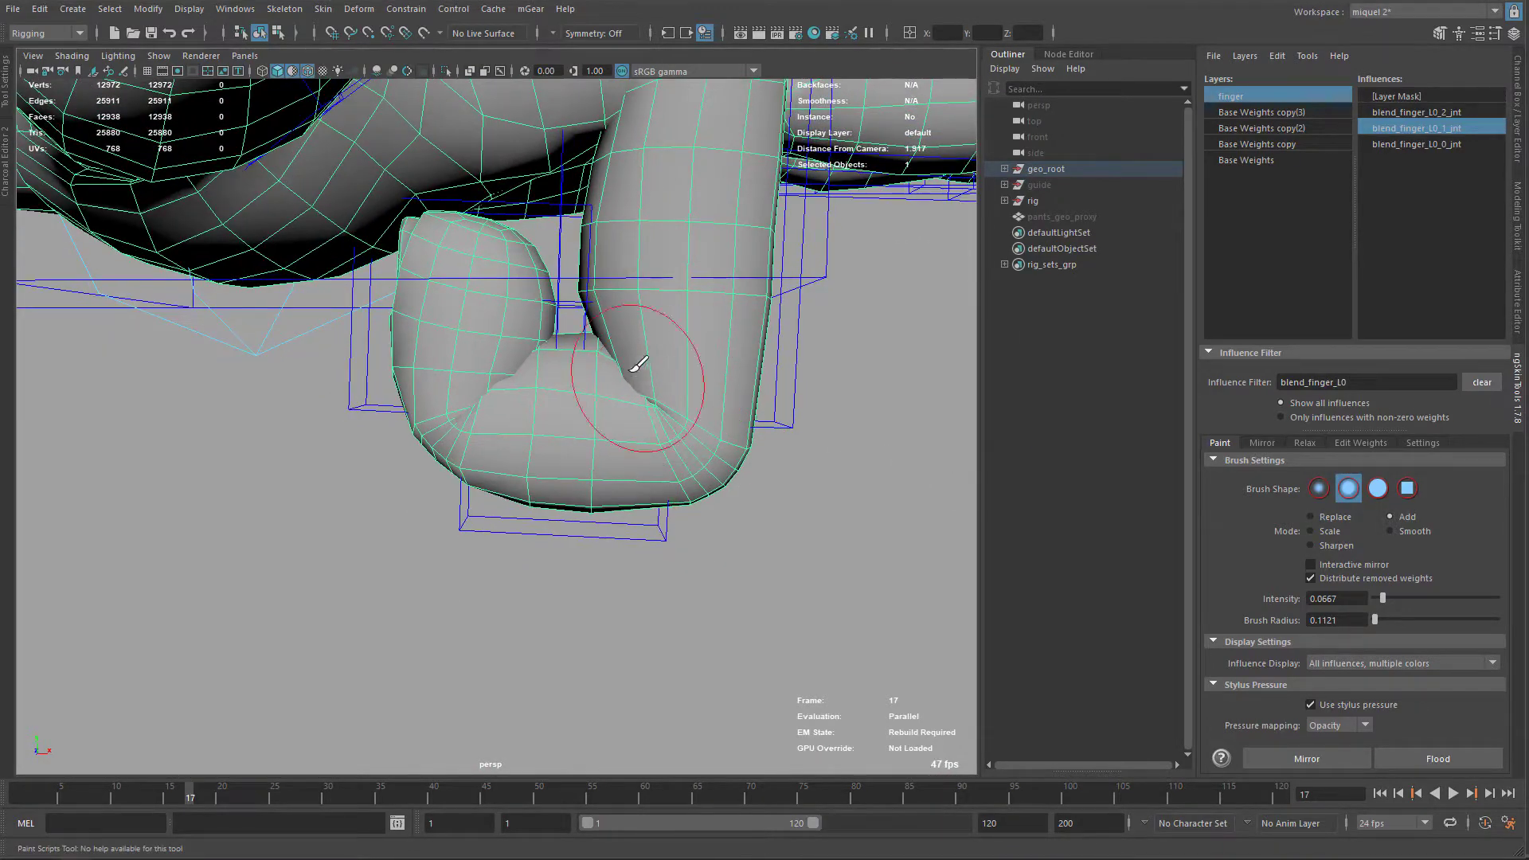
{"action": "mouse_move", "coordinate": [677, 448]}
{"action": "left_mouse_down", "text": "alt"}
{"action": "mouse_move", "coordinate": [778, 396]}
{"action": "mouse_move", "coordinate": [769, 430]}
{"action": "left_mouse_up", "text": "alt"}
{"action": "key", "text": "q"}
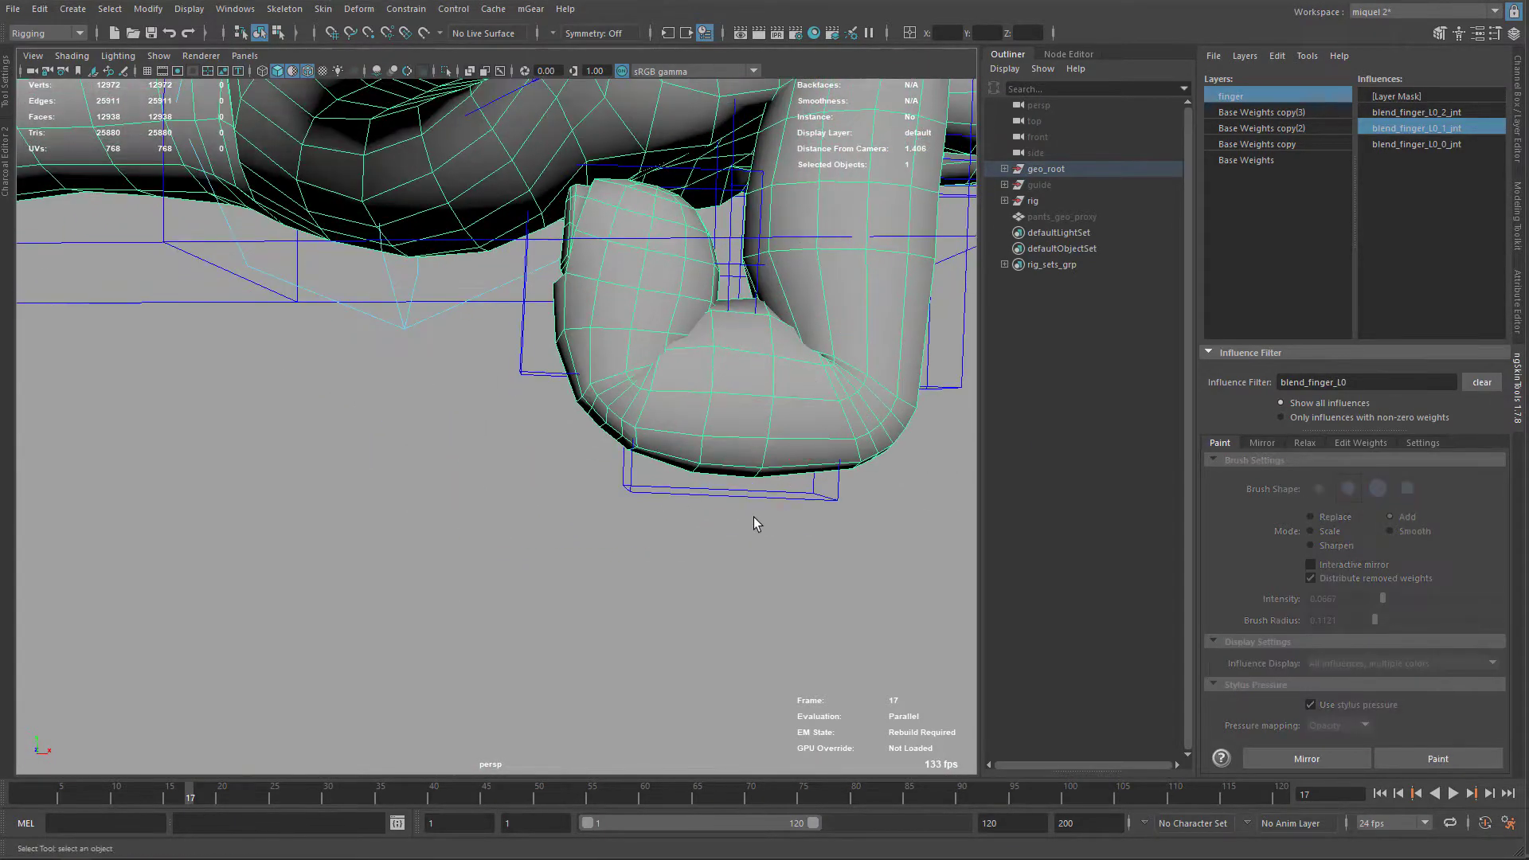
{"action": "middle_click_drag", "start_coordinate": [707, 355], "coordinate": [621, 414], "text": "alt"}
{"action": "left_click_drag", "start_coordinate": [629, 406], "coordinate": [650, 478], "text": "alt"}
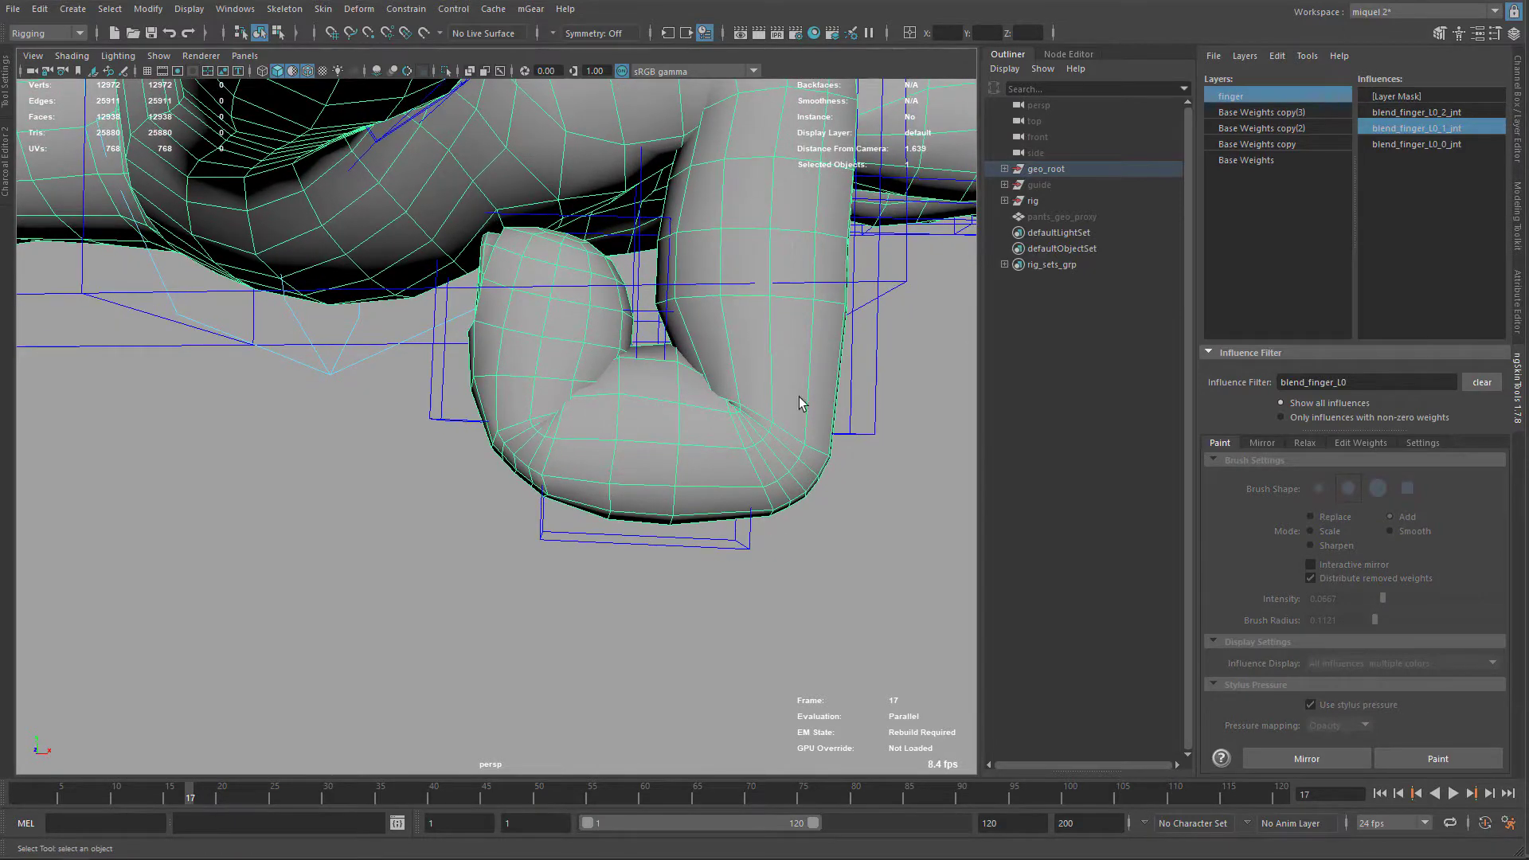
Paint blend_finger_L0_2_jnt weights around the bend nearest the curled index finger's tip, and leave weight painting
{"action": "left_click", "coordinate": [1425, 113]}
{"action": "scroll", "coordinate": [626, 355], "scroll_direction": "up", "scroll_amount": 3}
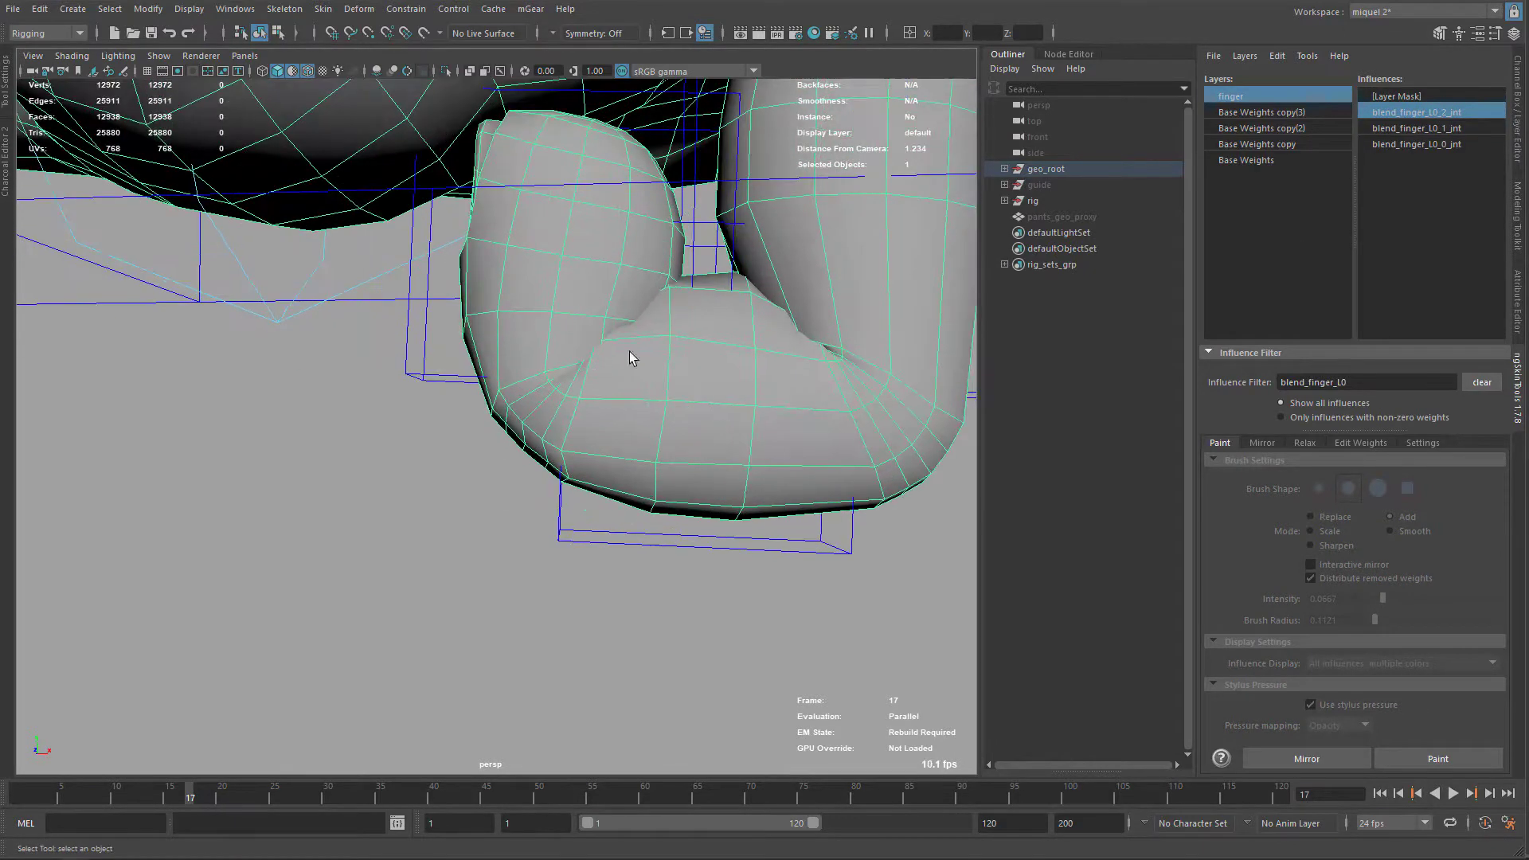
{"action": "left_click_drag", "start_coordinate": [659, 440], "coordinate": [675, 427], "text": "alt"}
{"action": "left_click", "coordinate": [1407, 758]}
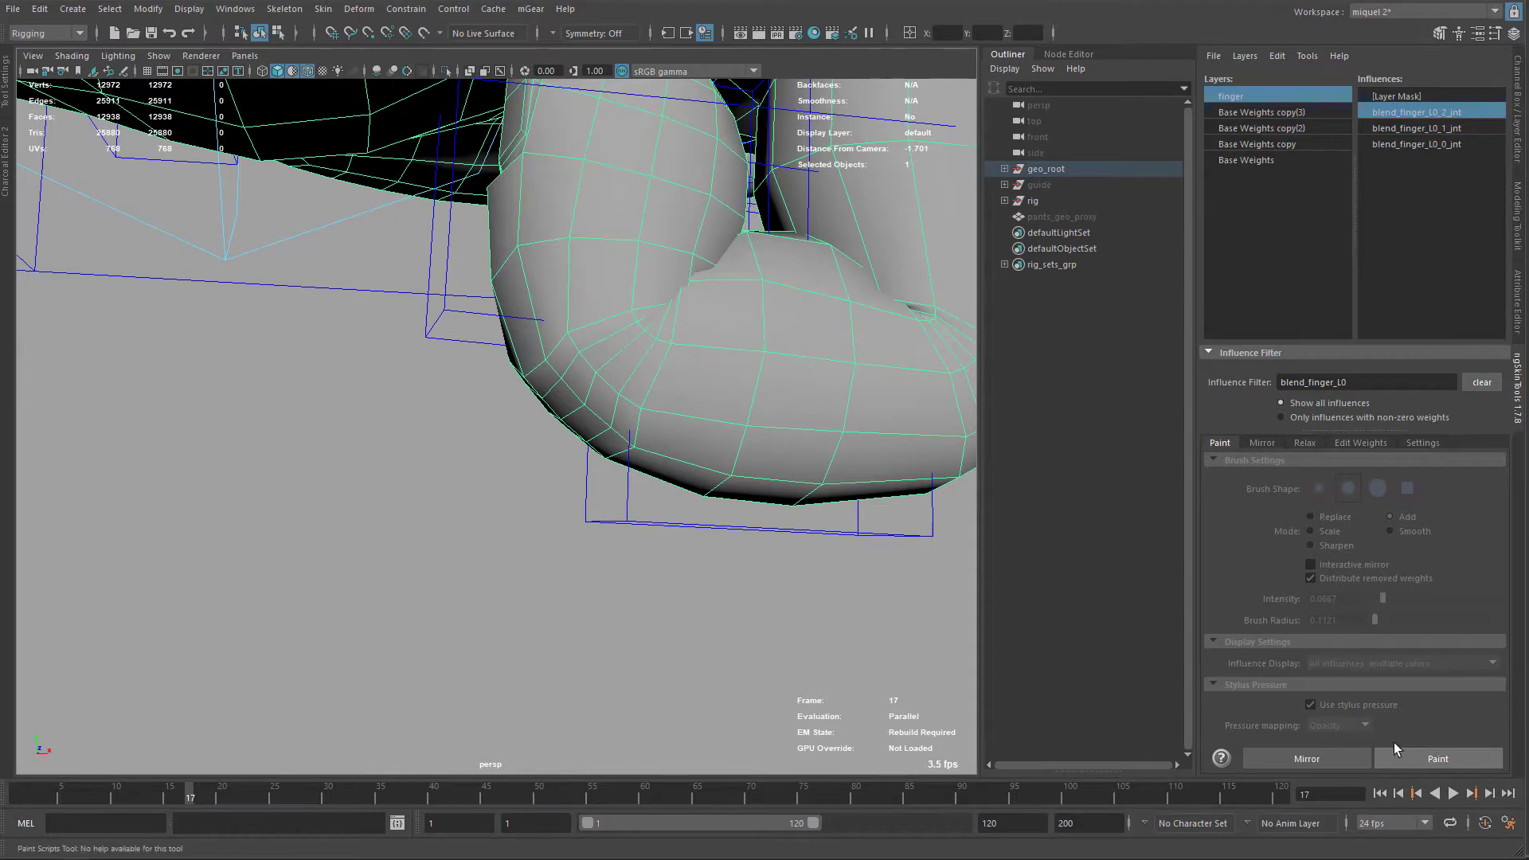
{"action": "mouse_move", "coordinate": [574, 392]}
{"action": "left_mouse_down"}
{"action": "mouse_move", "coordinate": [546, 399]}
{"action": "mouse_move", "coordinate": [649, 359]}
{"action": "mouse_move", "coordinate": [589, 356]}
{"action": "mouse_move", "coordinate": [729, 360]}
{"action": "left_mouse_up"}
{"action": "middle_click_drag", "start_coordinate": [728, 360], "coordinate": [614, 383], "text": "alt"}
{"action": "mouse_move", "coordinate": [614, 382]}
{"action": "left_mouse_down", "text": "alt"}
{"action": "mouse_move", "coordinate": [563, 403]}
{"action": "mouse_move", "coordinate": [719, 363]}
{"action": "left_mouse_up", "text": "alt"}
{"action": "middle_click_drag", "start_coordinate": [562, 331], "coordinate": [624, 360], "text": "alt"}
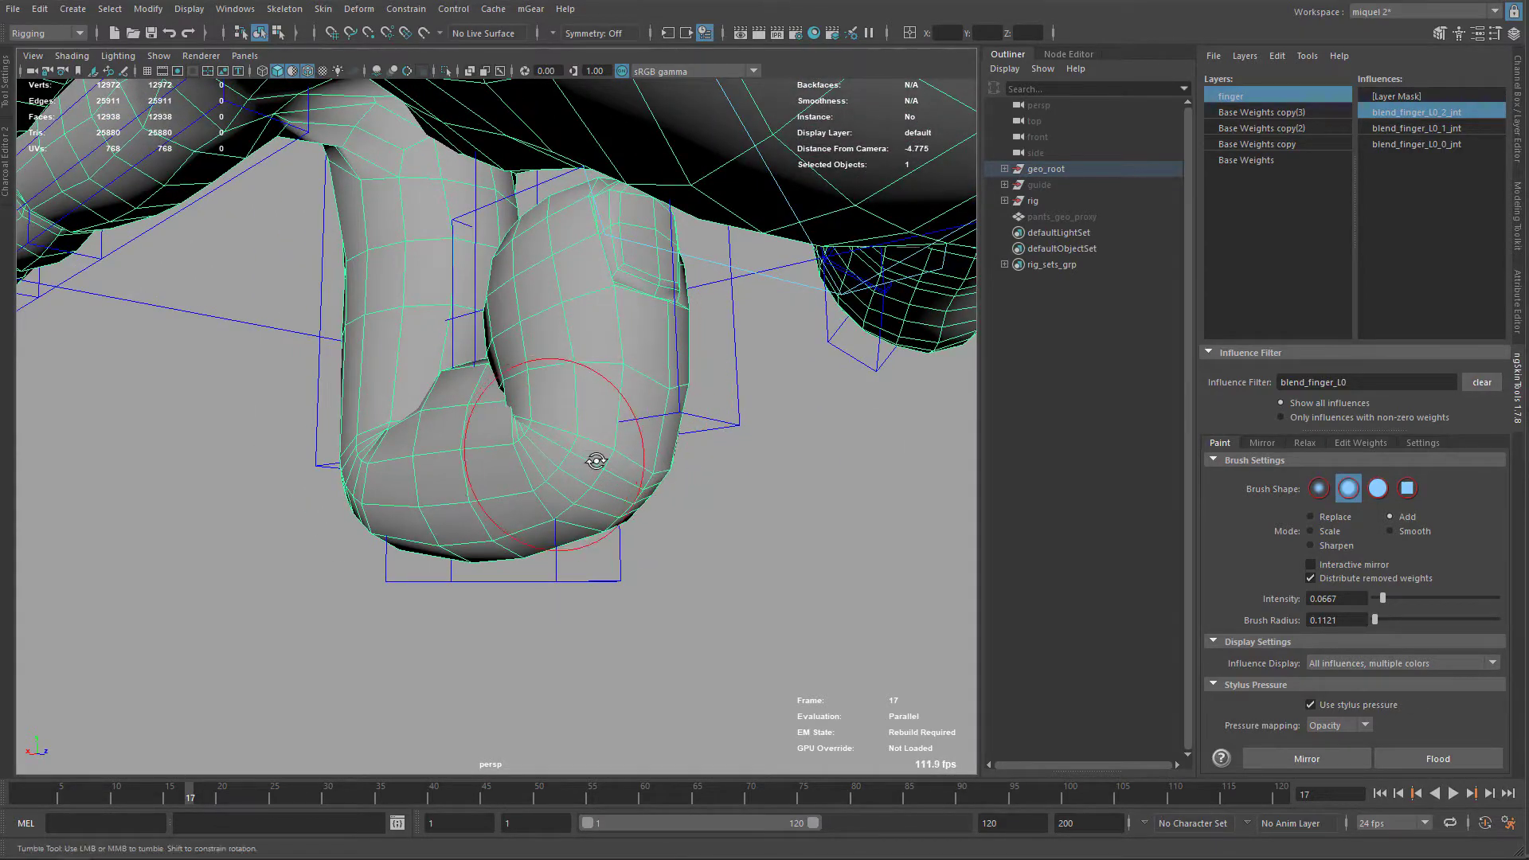
{"action": "scroll", "coordinate": [597, 461], "scroll_direction": "up", "scroll_amount": 4}
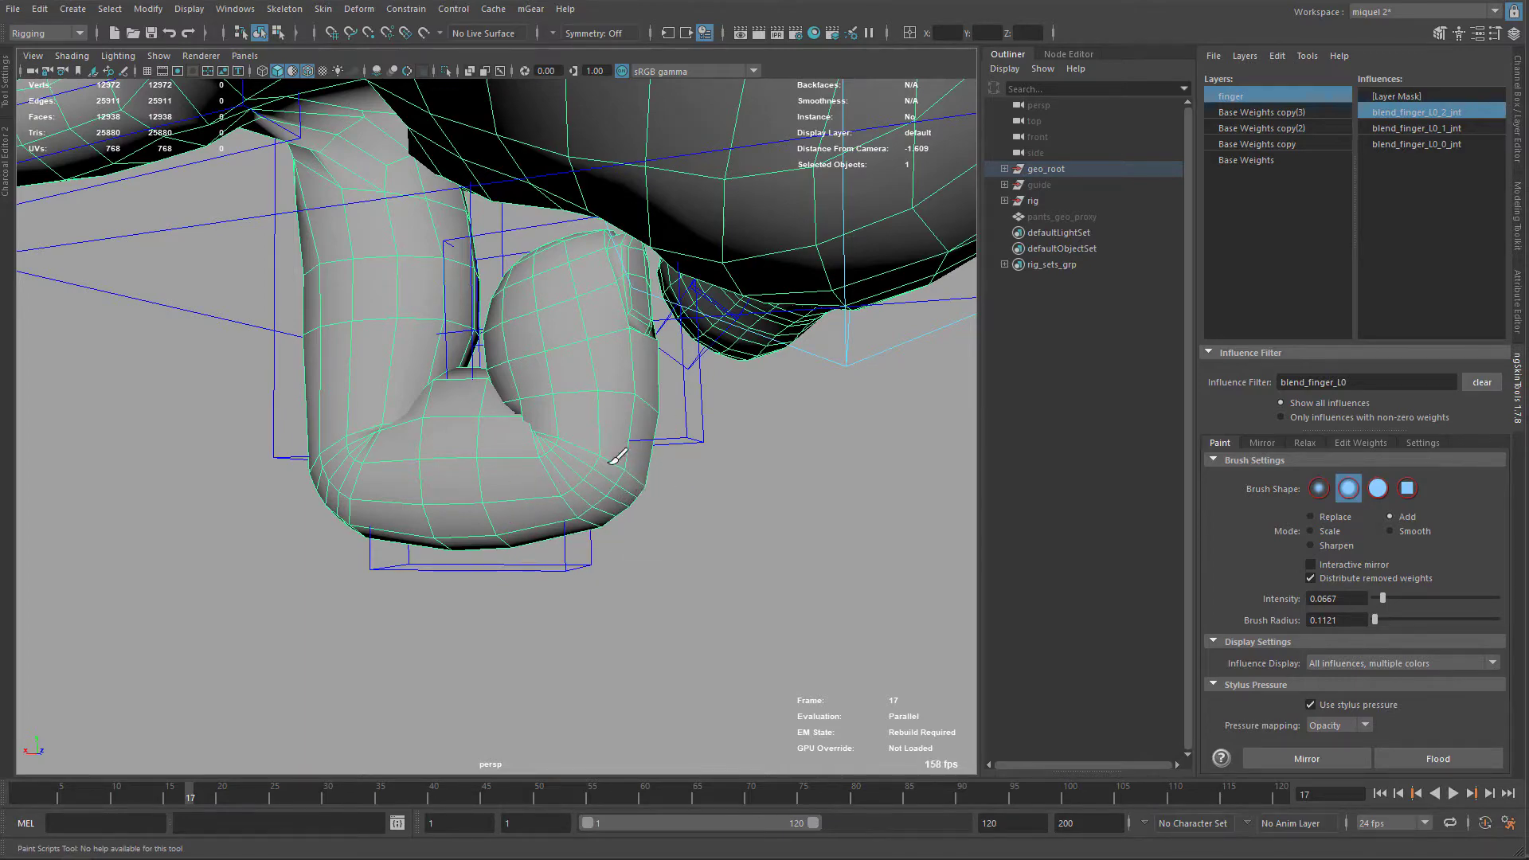
{"action": "scroll", "coordinate": [642, 509], "scroll_direction": "down", "scroll_amount": 2}
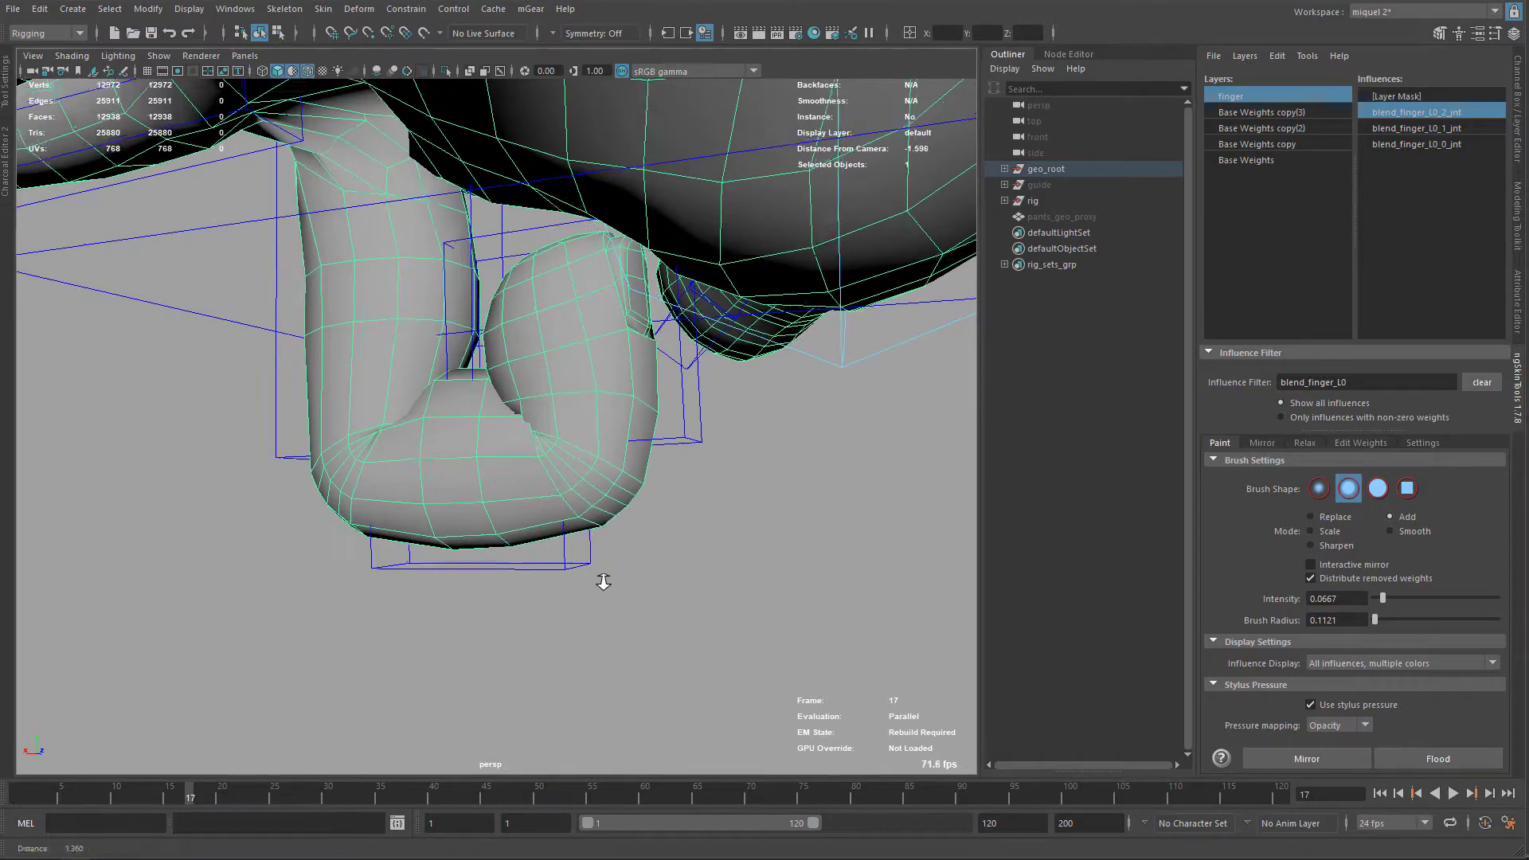
{"action": "mouse_move", "coordinate": [600, 581]}
{"action": "left_mouse_down", "text": "alt"}
{"action": "mouse_move", "coordinate": [716, 522]}
{"action": "mouse_move", "coordinate": [460, 546]}
{"action": "mouse_move", "coordinate": [396, 533]}
{"action": "mouse_move", "coordinate": [420, 471]}
{"action": "mouse_move", "coordinate": [468, 427]}
{"action": "mouse_move", "coordinate": [553, 423]}
{"action": "mouse_move", "coordinate": [468, 390]}
{"action": "mouse_move", "coordinate": [513, 551]}
{"action": "left_mouse_up", "text": "alt"}
{"action": "key", "text": "q"}
Reset the index finger's three FK controls to straighten the finger
{"action": "left_click", "coordinate": [265, 392]}
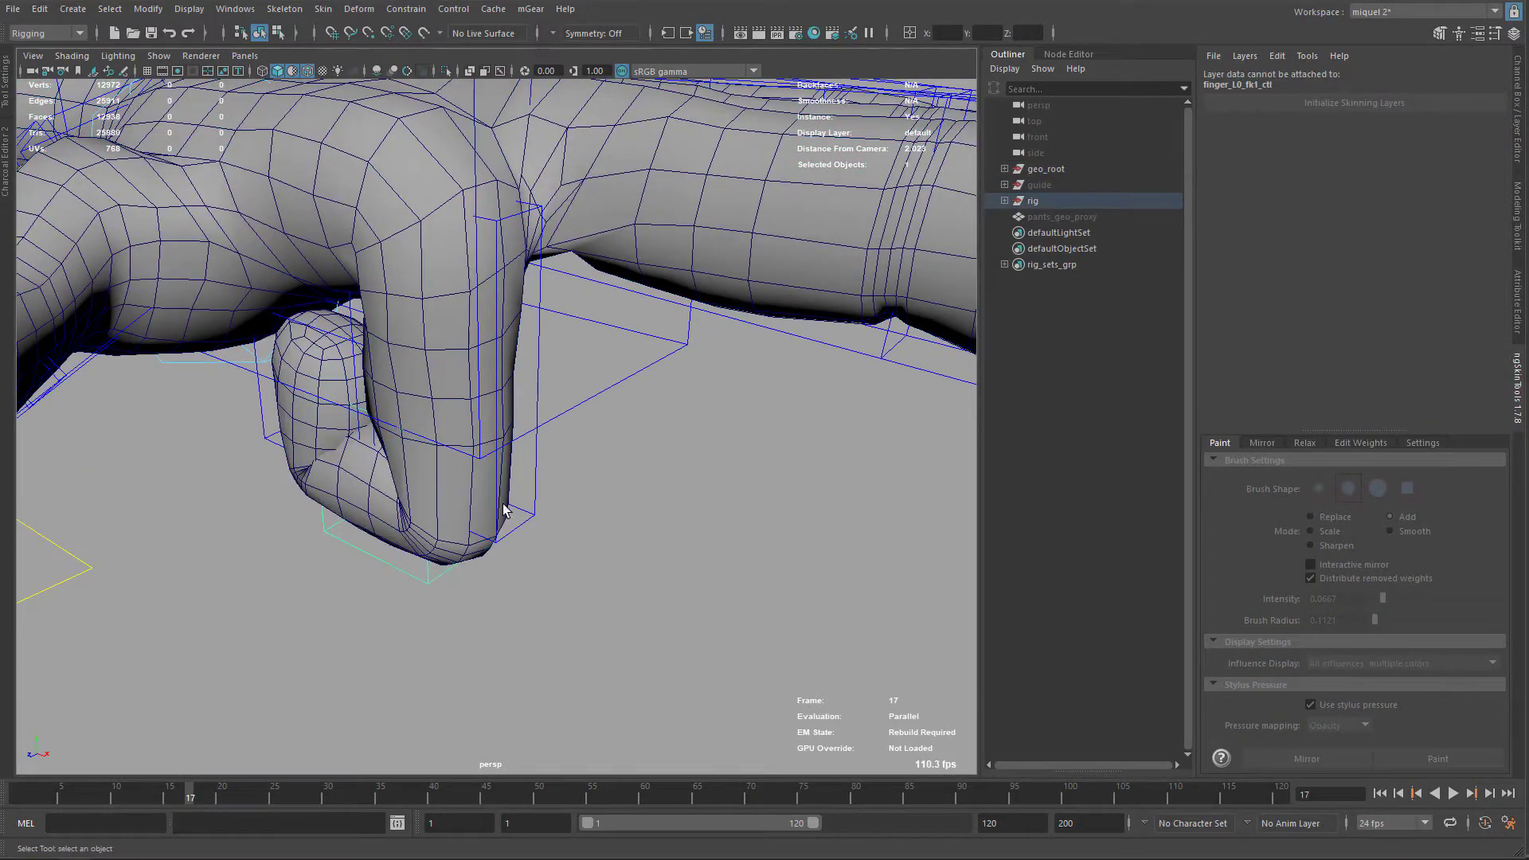
{"action": "left_click", "coordinate": [527, 493], "text": "shift"}
{"action": "left_click", "coordinate": [275, 448], "text": "shift"}
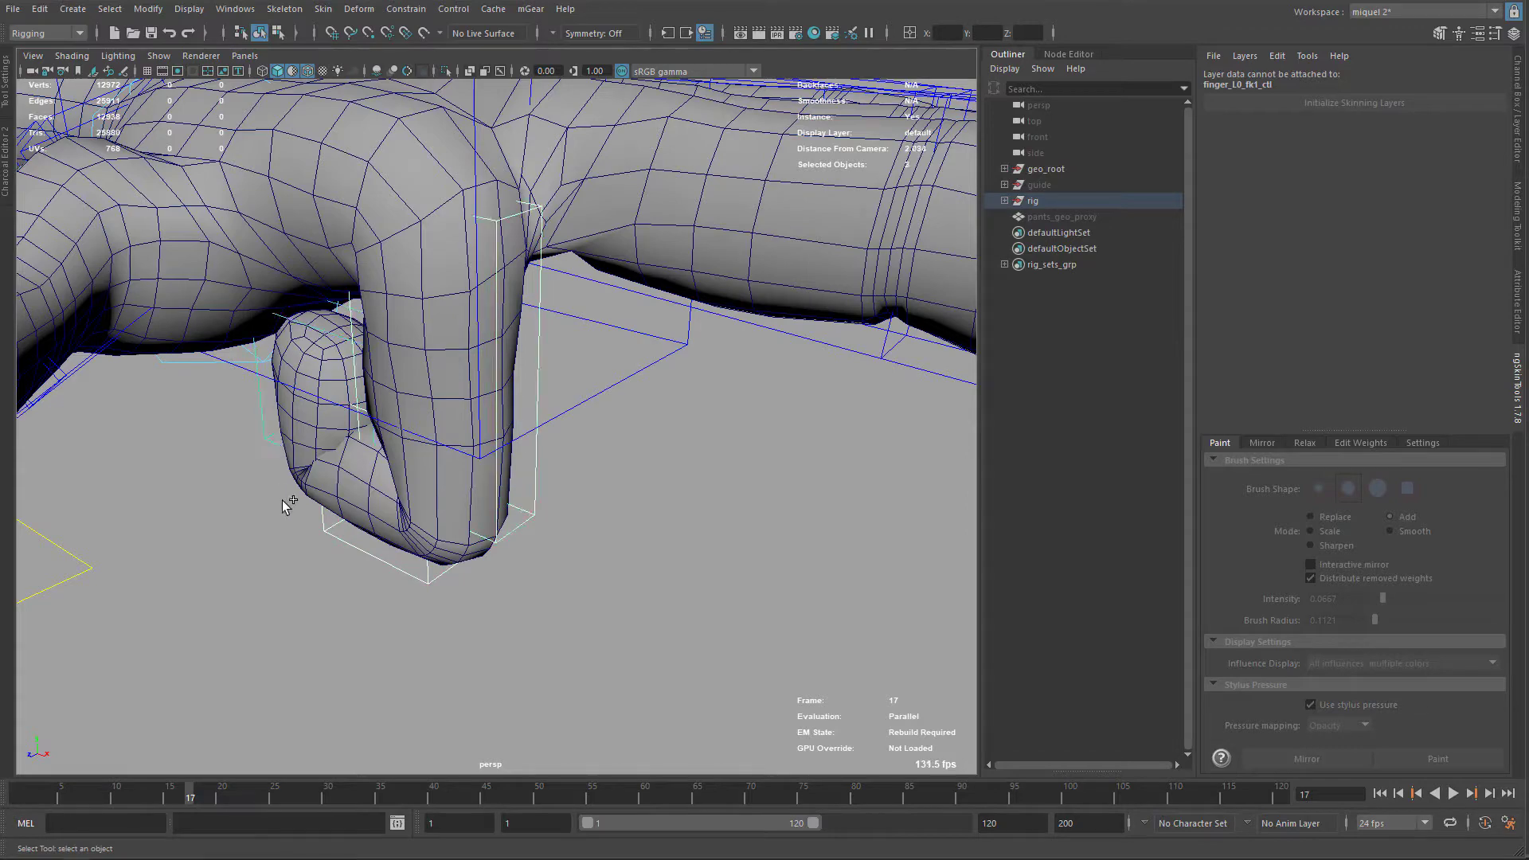
{"action": "key", "text": "alt+r"}
{"action": "left_click_drag", "start_coordinate": [615, 296], "coordinate": [553, 448], "text": "alt"}
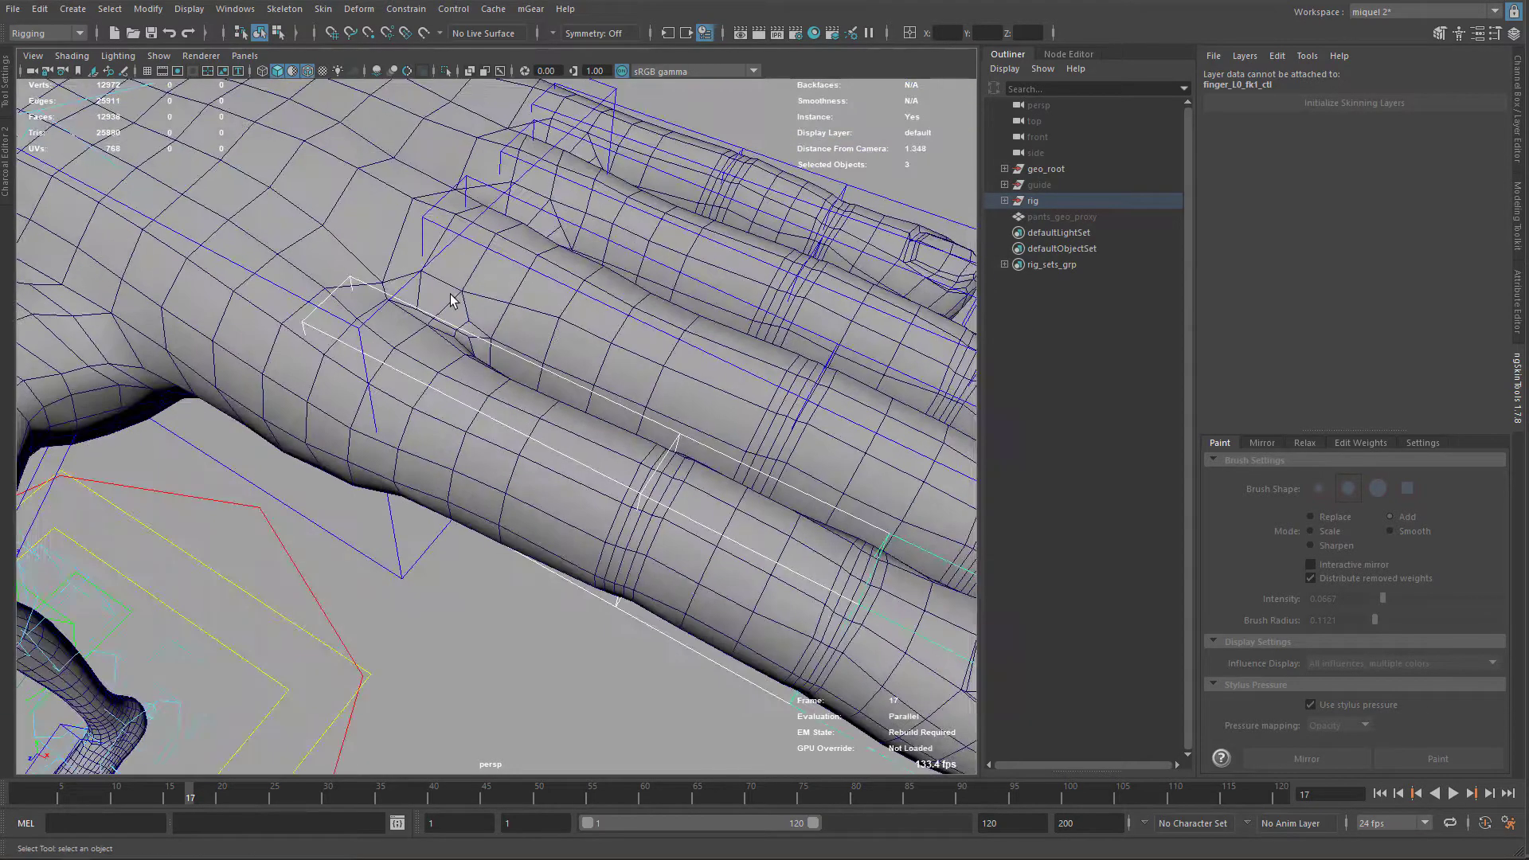
Select the middle finger's three FK controls and save the scene
{"action": "left_click", "coordinate": [512, 257]}
{"action": "scroll", "coordinate": [743, 450], "scroll_direction": "down", "scroll_amount": 4}
{"action": "left_click", "coordinate": [736, 439], "text": "shift"}
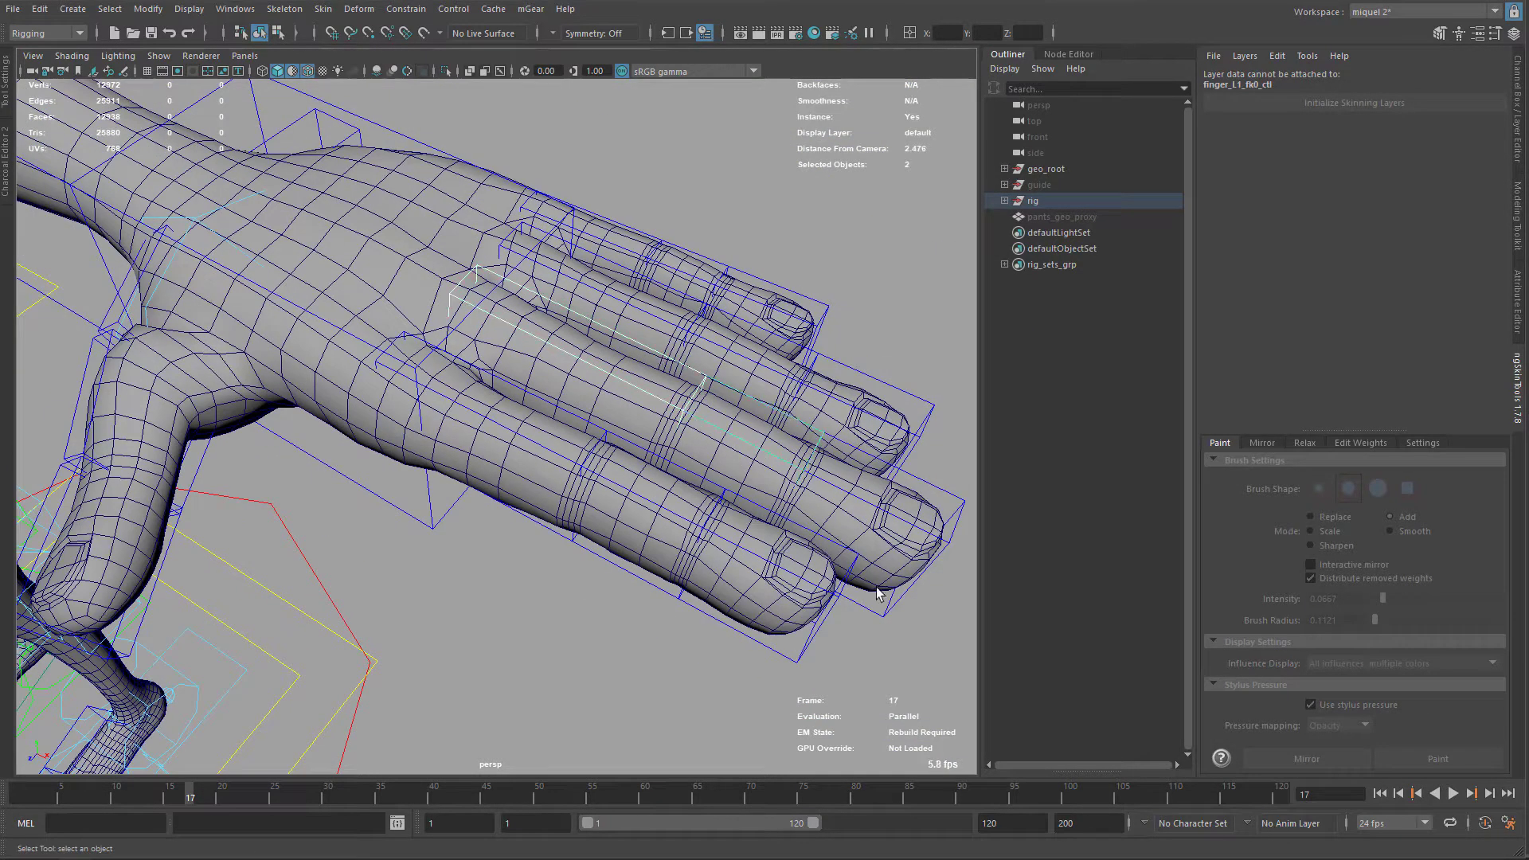
{"action": "left_click", "coordinate": [868, 607], "text": "shift"}
{"action": "key", "text": "ctrl+s"}
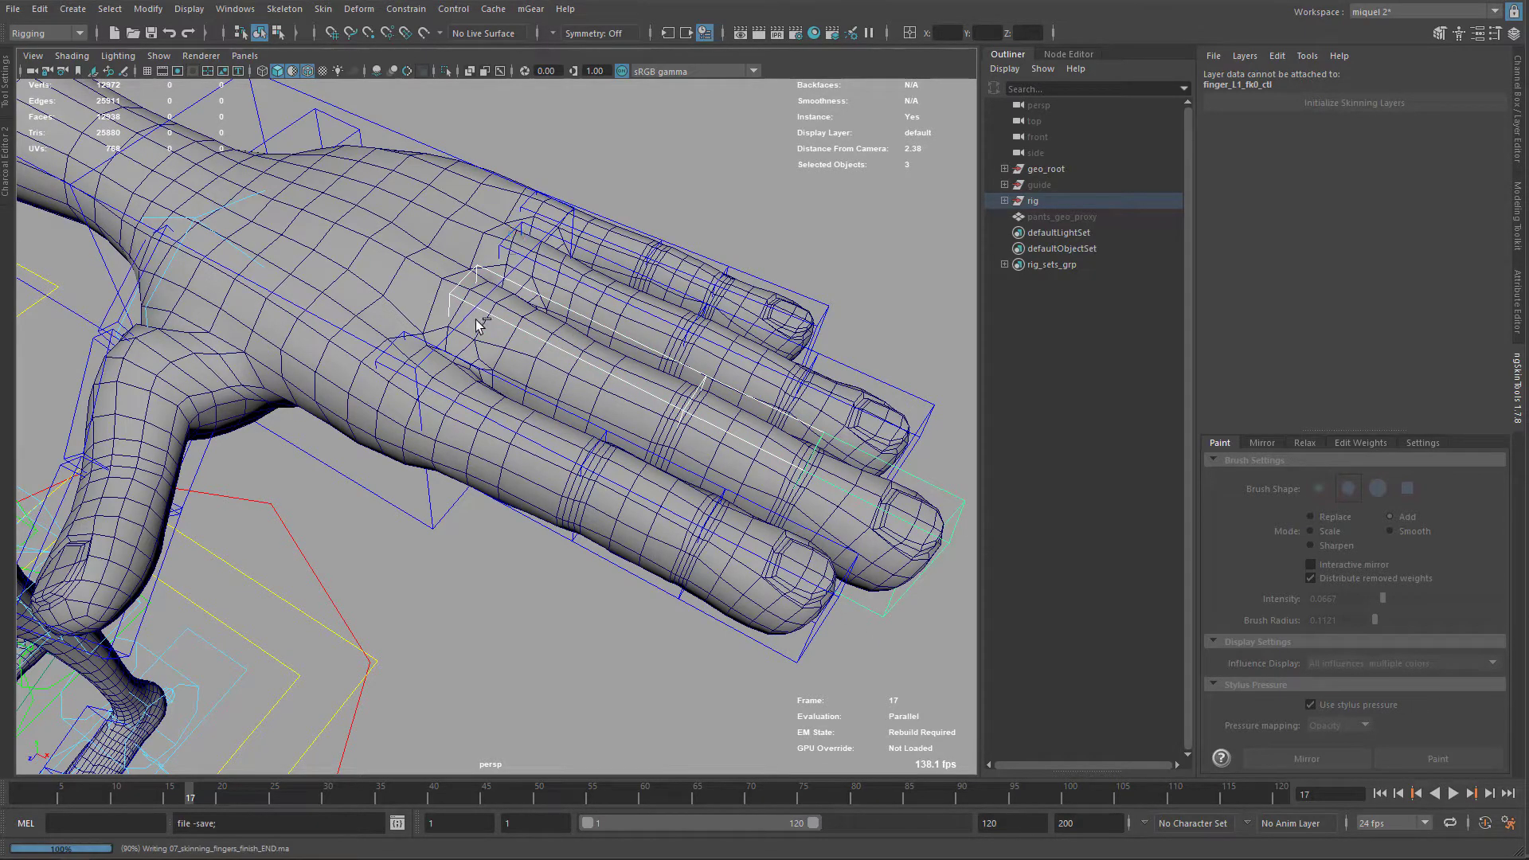
Curl the middle finger by rotating its three FK controls together about 87 degrees, and reselect the body mesh
{"action": "left_click_drag", "start_coordinate": [605, 375], "coordinate": [593, 364], "text": "alt"}
{"action": "key", "text": "e"}
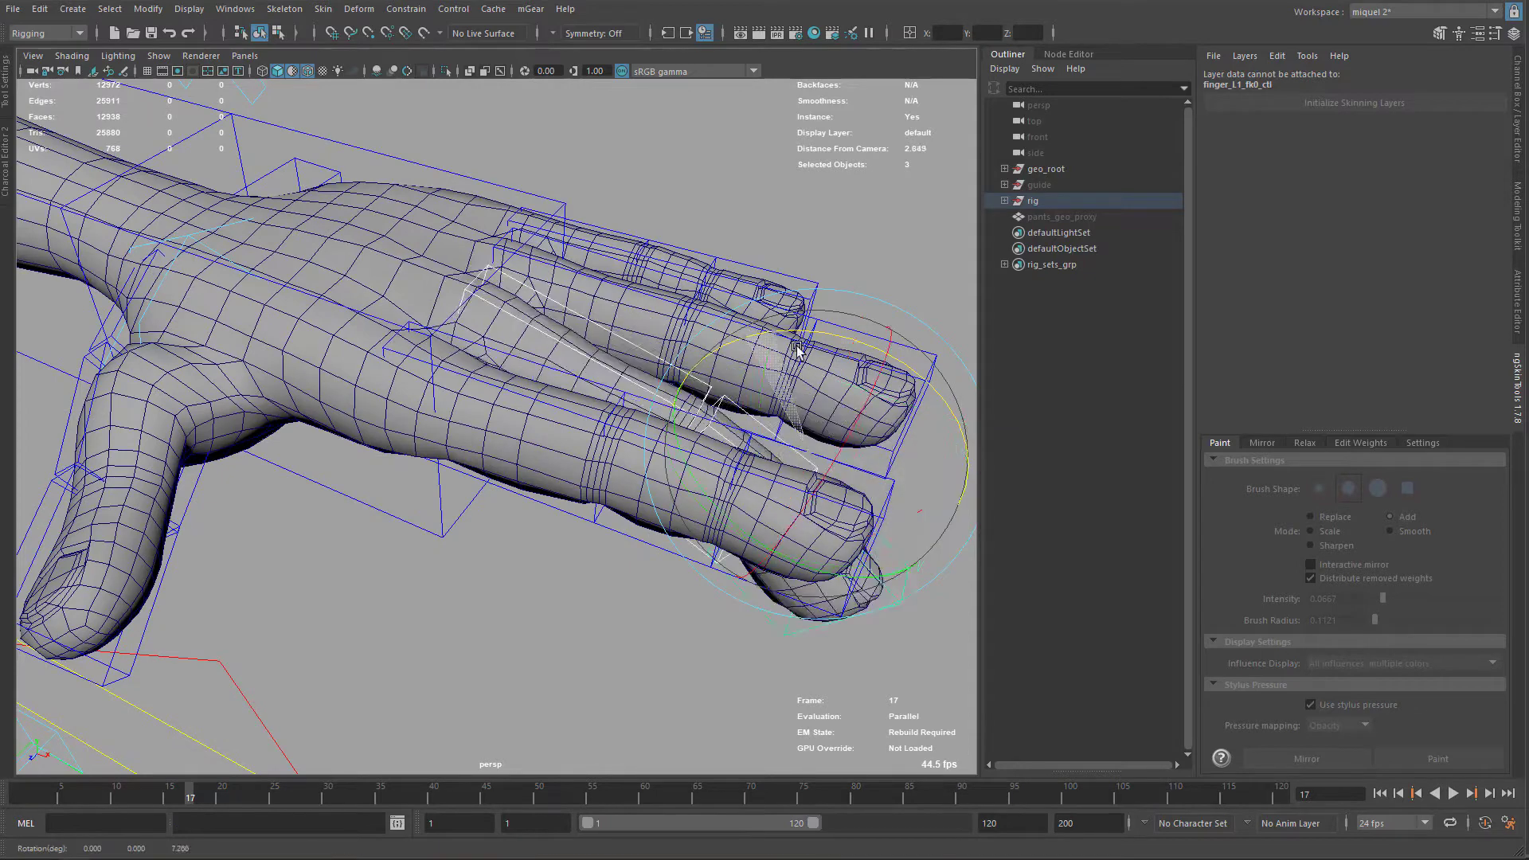
{"action": "left_click_drag", "start_coordinate": [796, 348], "coordinate": [856, 358]}
{"action": "mouse_move", "coordinate": [514, 398]}
{"action": "left_mouse_down"}
{"action": "mouse_move", "coordinate": [481, 448]}
{"action": "mouse_move", "coordinate": [539, 470]}
{"action": "mouse_move", "coordinate": [566, 422]}
{"action": "mouse_move", "coordinate": [525, 406]}
{"action": "left_mouse_up"}
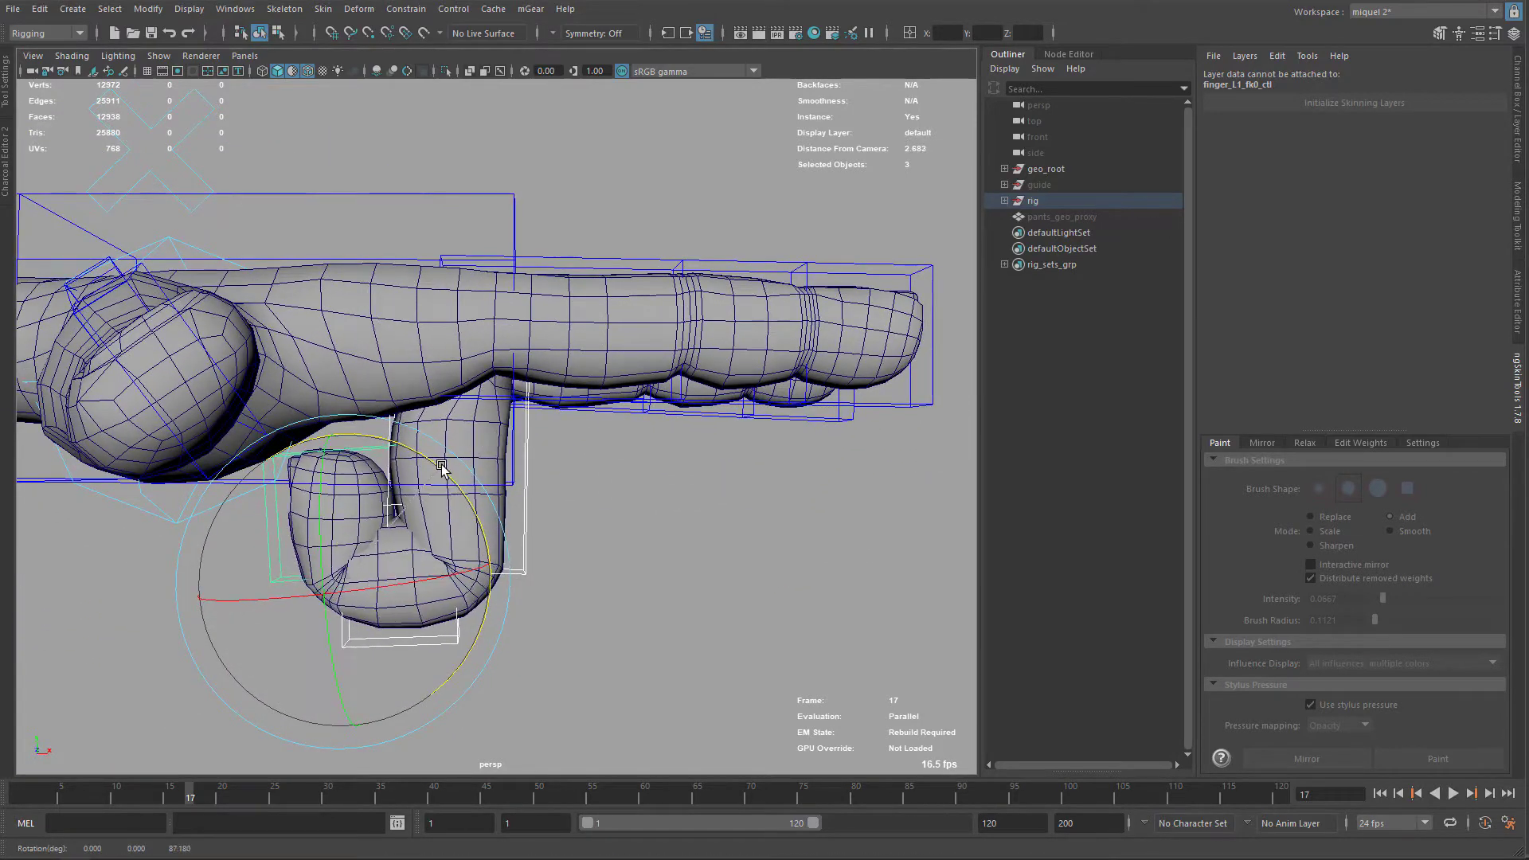
{"action": "left_click_drag", "start_coordinate": [546, 461], "coordinate": [613, 319], "text": "alt"}
{"action": "key", "text": "q"}
{"action": "left_click", "coordinate": [503, 479]}
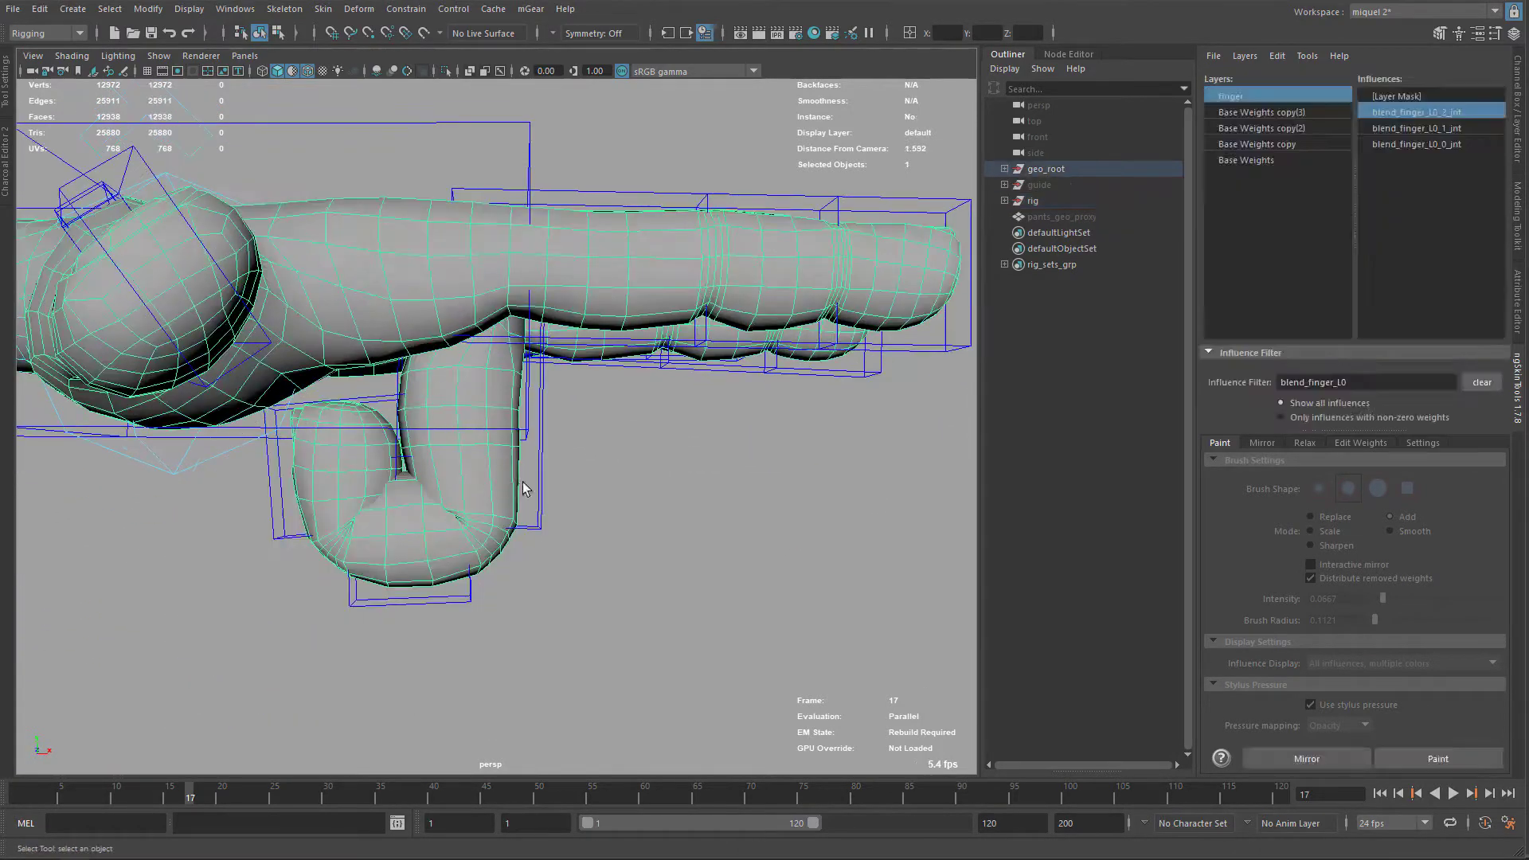
Start weight painting with the influences filtered to blend_finger_L1 and blend_finger_L1_0_jnt as the active influence
{"action": "middle_click_drag", "start_coordinate": [505, 482], "coordinate": [576, 375], "text": "alt"}
{"action": "left_click", "coordinate": [1443, 764]}
{"action": "mouse_move", "coordinate": [641, 478]}
{"action": "left_mouse_down", "text": "alt"}
{"action": "mouse_move", "coordinate": [717, 434]}
{"action": "mouse_move", "coordinate": [836, 400]}
{"action": "left_mouse_up", "text": "alt"}
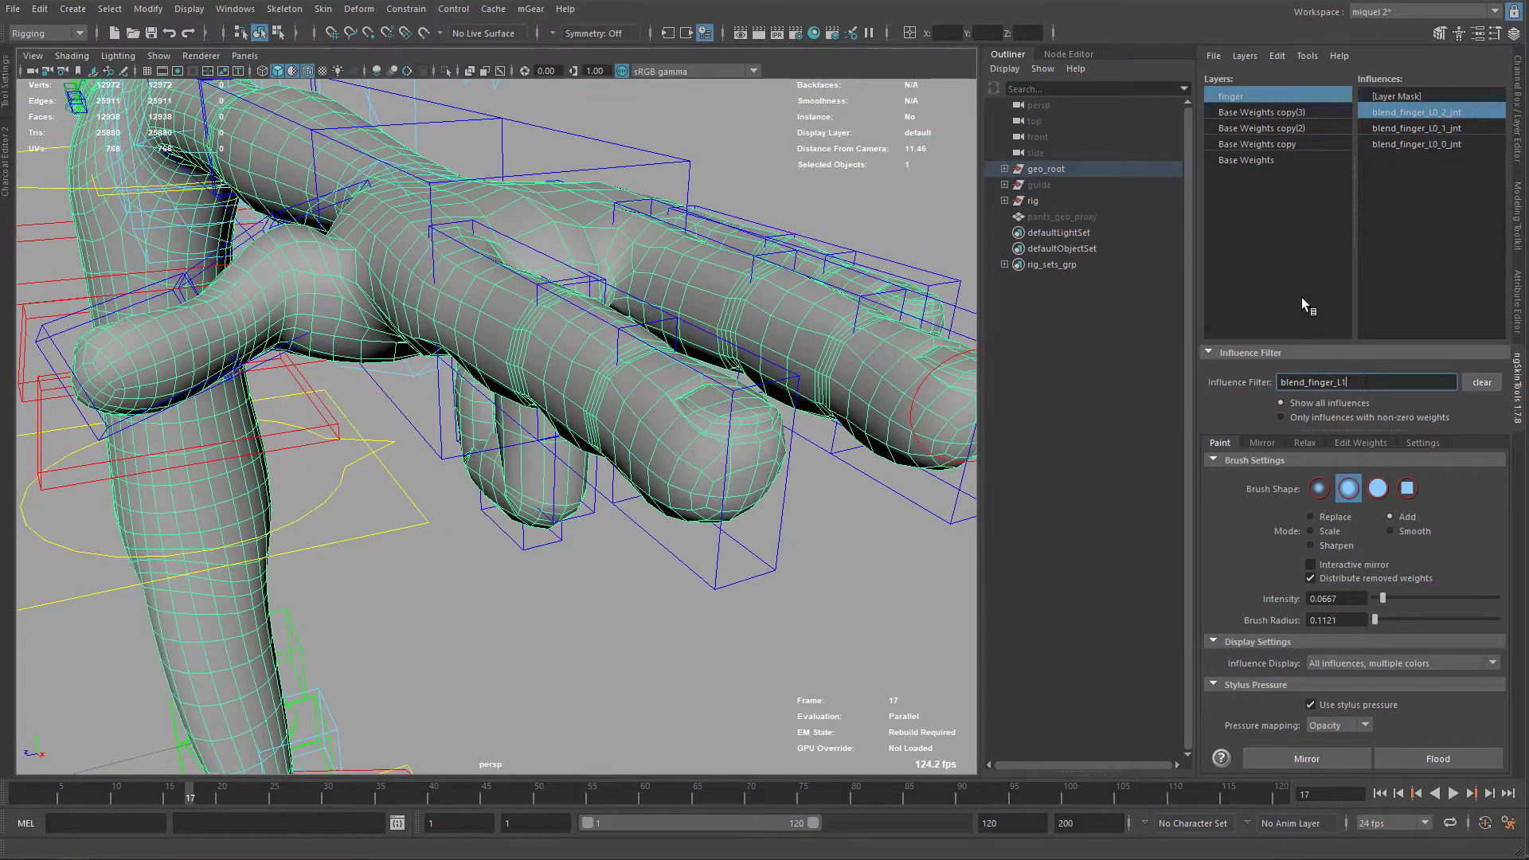
{"action": "left_click_drag", "start_coordinate": [652, 394], "coordinate": [571, 377], "text": "alt"}
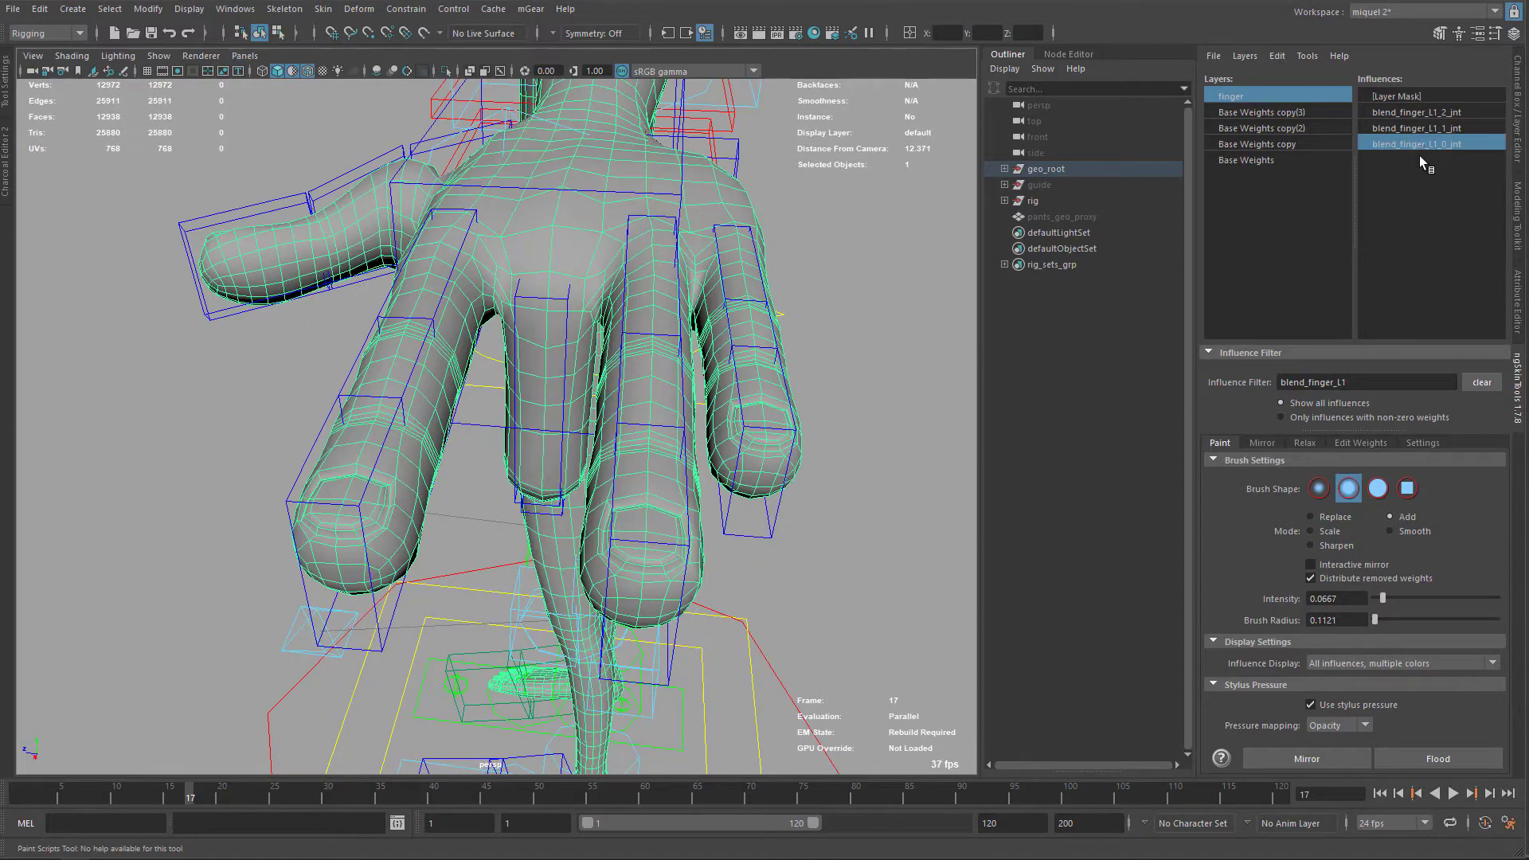
Paint blend_finger_L1_0_jnt weights over the middle finger's base knuckle and the surrounding back of the hand
{"action": "middle_click_drag", "start_coordinate": [547, 256], "coordinate": [590, 303], "text": "alt"}
{"action": "right_click_drag", "start_coordinate": [590, 303], "coordinate": [624, 340], "text": "alt"}
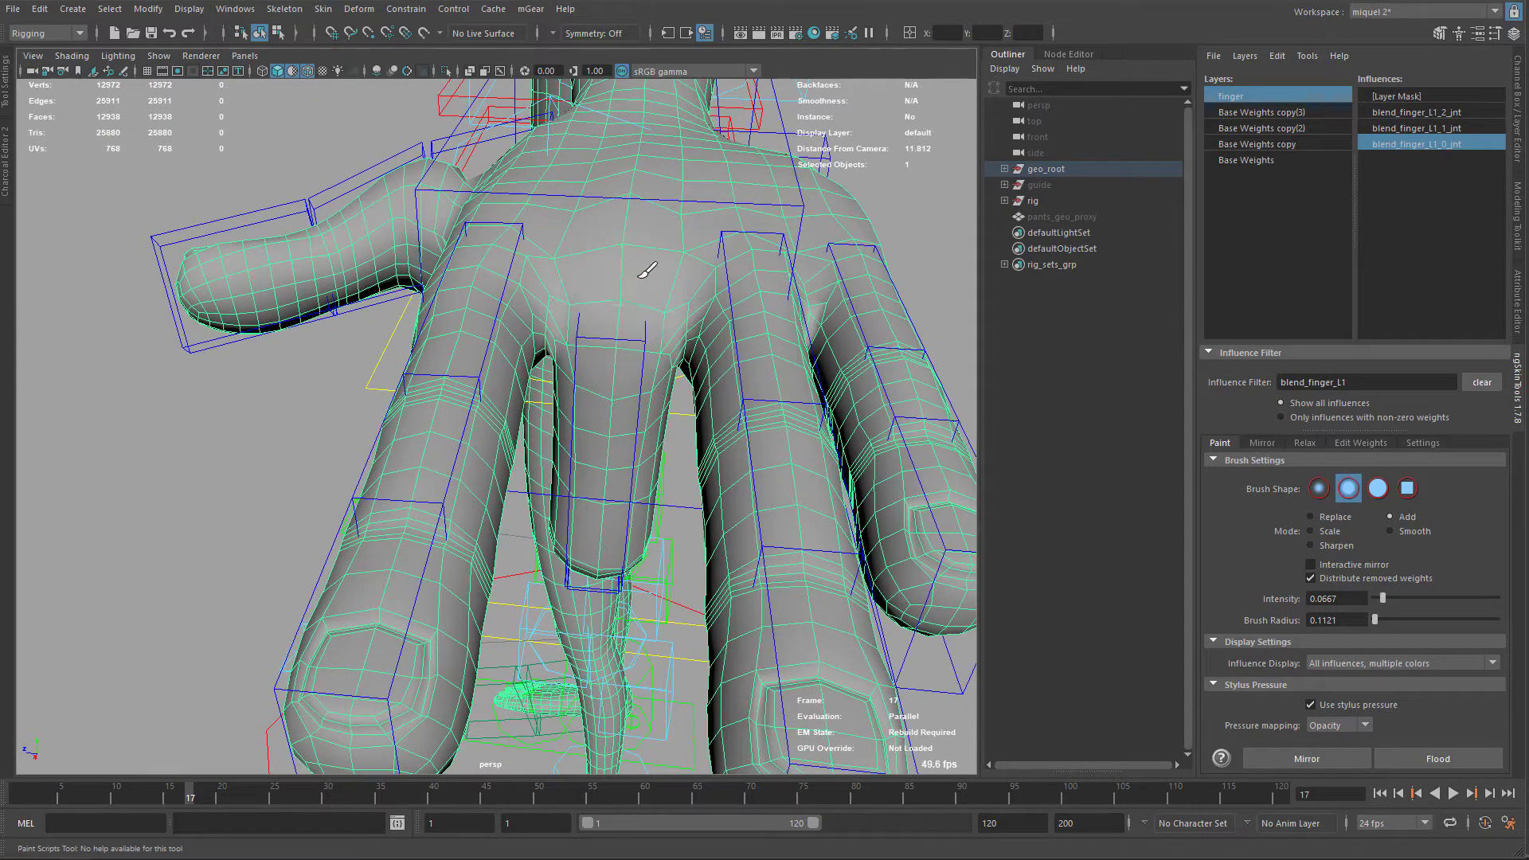
{"action": "left_click_drag", "start_coordinate": [646, 271], "coordinate": [553, 324], "text": "alt"}
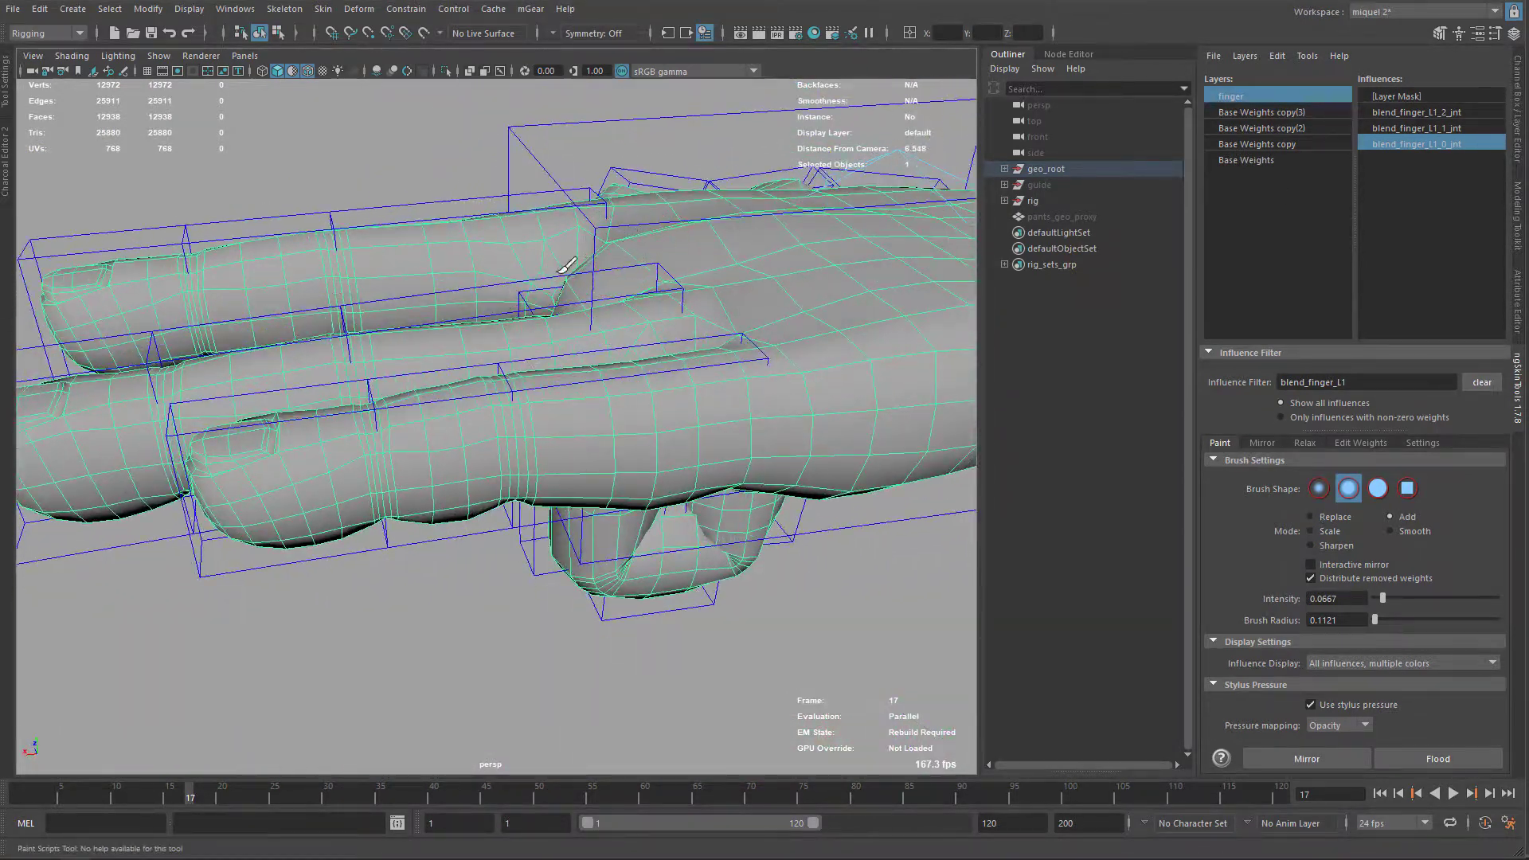
{"action": "left_click_drag", "start_coordinate": [587, 273], "coordinate": [635, 285], "text": "alt"}
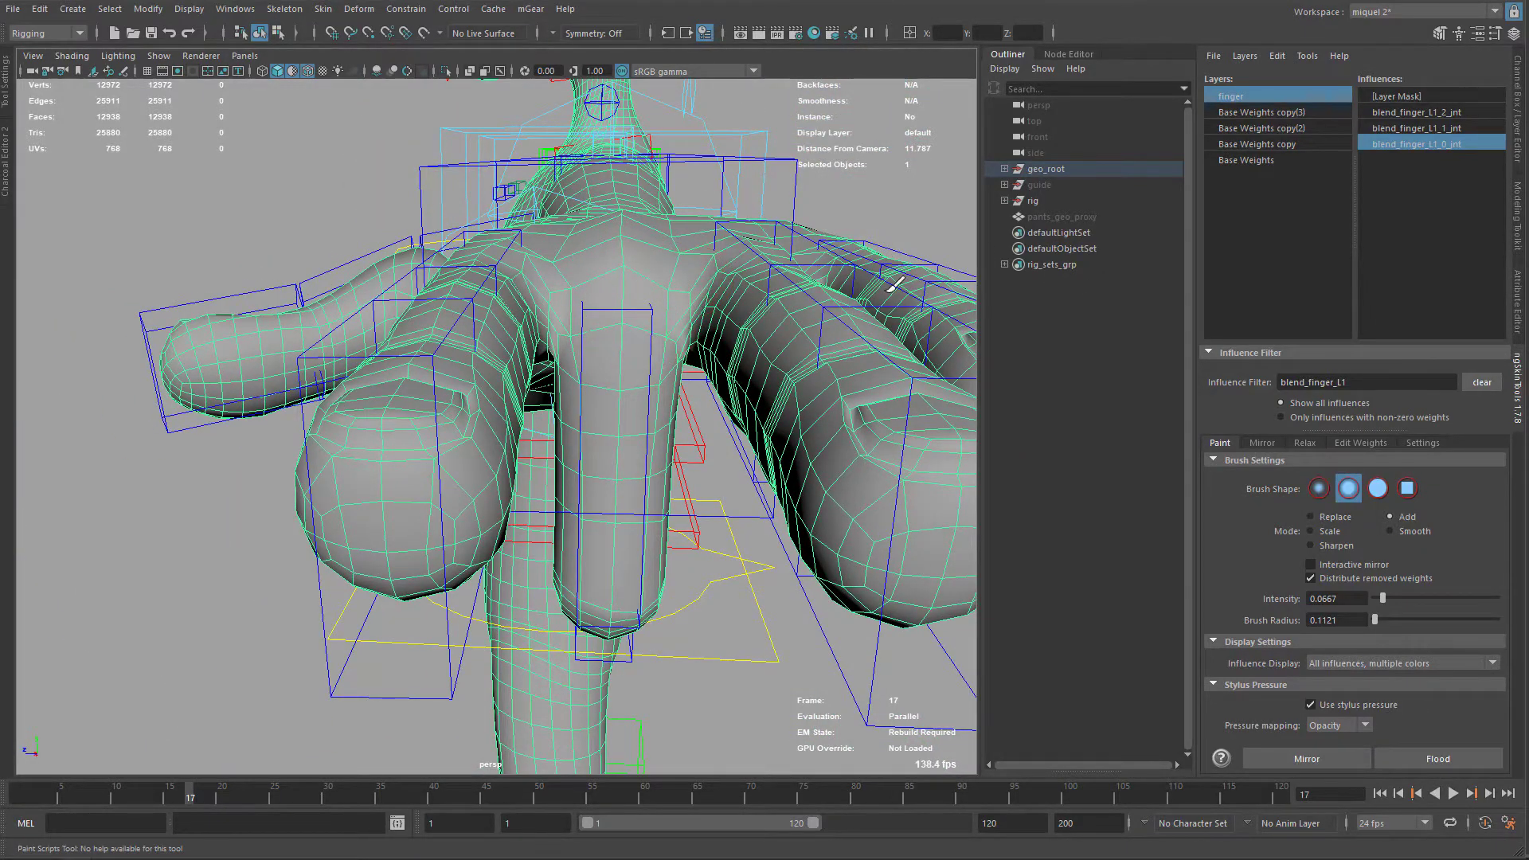
{"action": "left_click_drag", "start_coordinate": [589, 242], "coordinate": [613, 276], "text": "alt"}
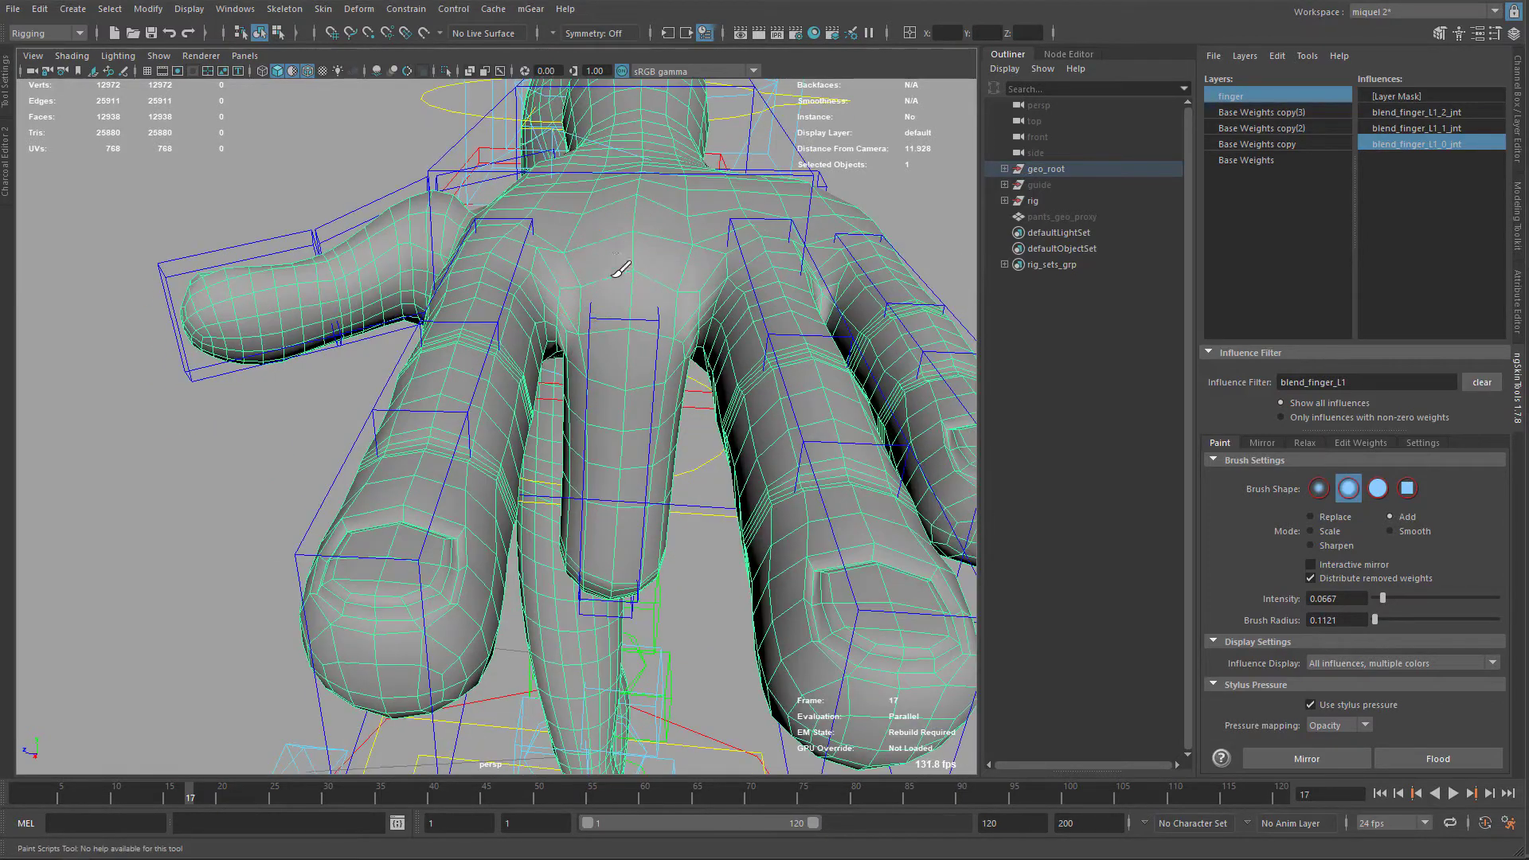
{"action": "left_click_drag", "start_coordinate": [480, 358], "coordinate": [695, 227], "text": "alt"}
Paint blend_finger_L1_1_jnt weights around the curled middle finger's middle joint, covering both sides of the bend
{"action": "left_click", "coordinate": [1425, 128]}
{"action": "left_click_drag", "start_coordinate": [589, 358], "coordinate": [677, 414], "text": "alt"}
{"action": "mouse_move", "coordinate": [722, 466]}
{"action": "left_mouse_down", "text": "alt"}
{"action": "mouse_move", "coordinate": [707, 504]}
{"action": "mouse_move", "coordinate": [672, 423]}
{"action": "left_mouse_up", "text": "alt"}
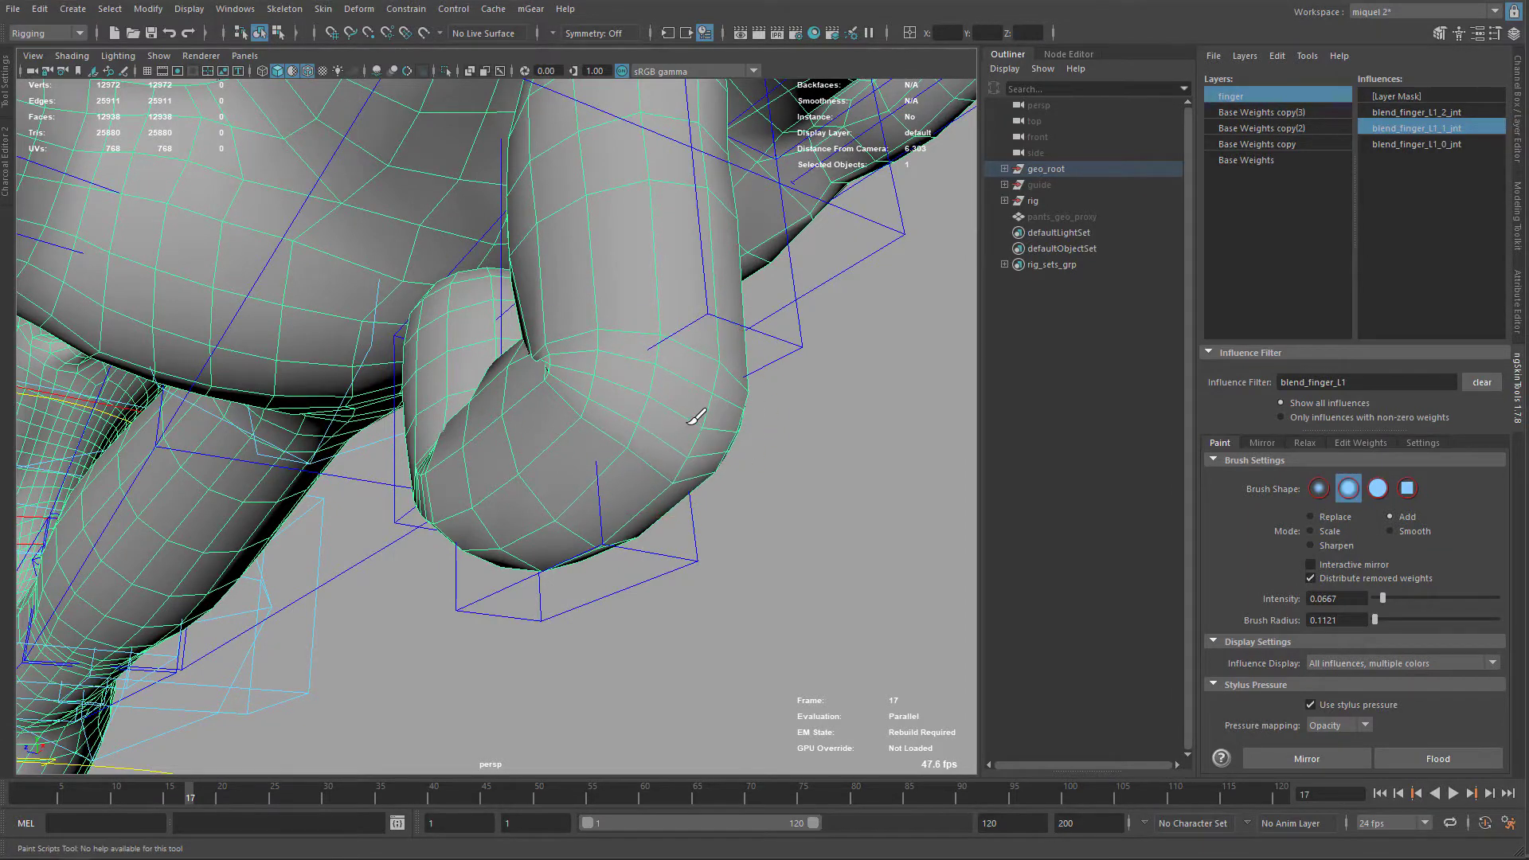
{"action": "mouse_move", "coordinate": [776, 418]}
{"action": "left_mouse_down", "text": "alt"}
{"action": "mouse_move", "coordinate": [561, 409]}
{"action": "mouse_move", "coordinate": [587, 419]}
{"action": "mouse_move", "coordinate": [532, 465]}
{"action": "left_mouse_up", "text": "alt"}
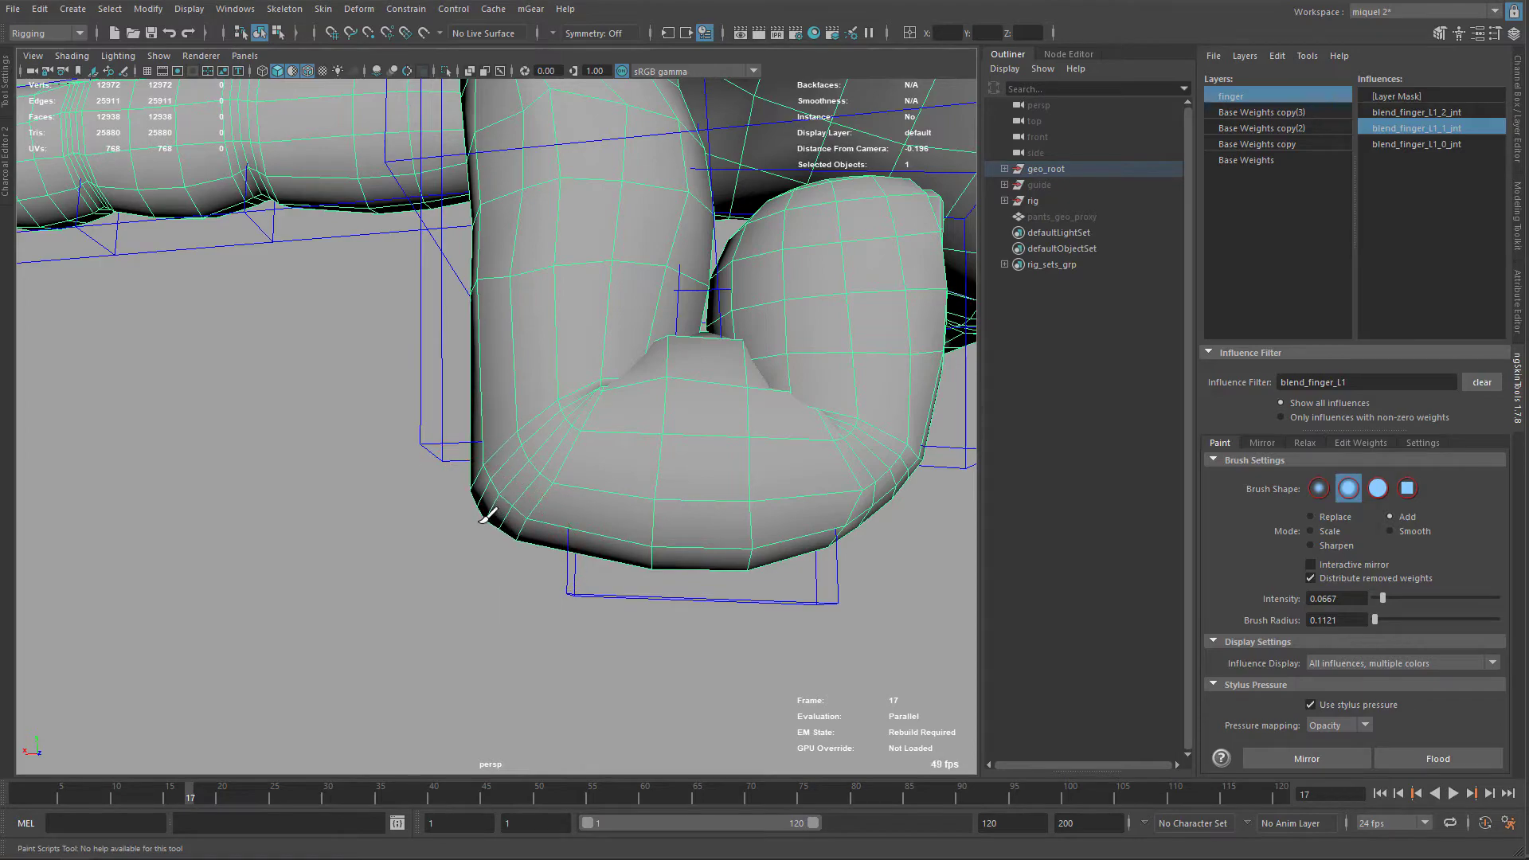
{"action": "left_click_drag", "start_coordinate": [494, 504], "coordinate": [609, 446], "text": "alt"}
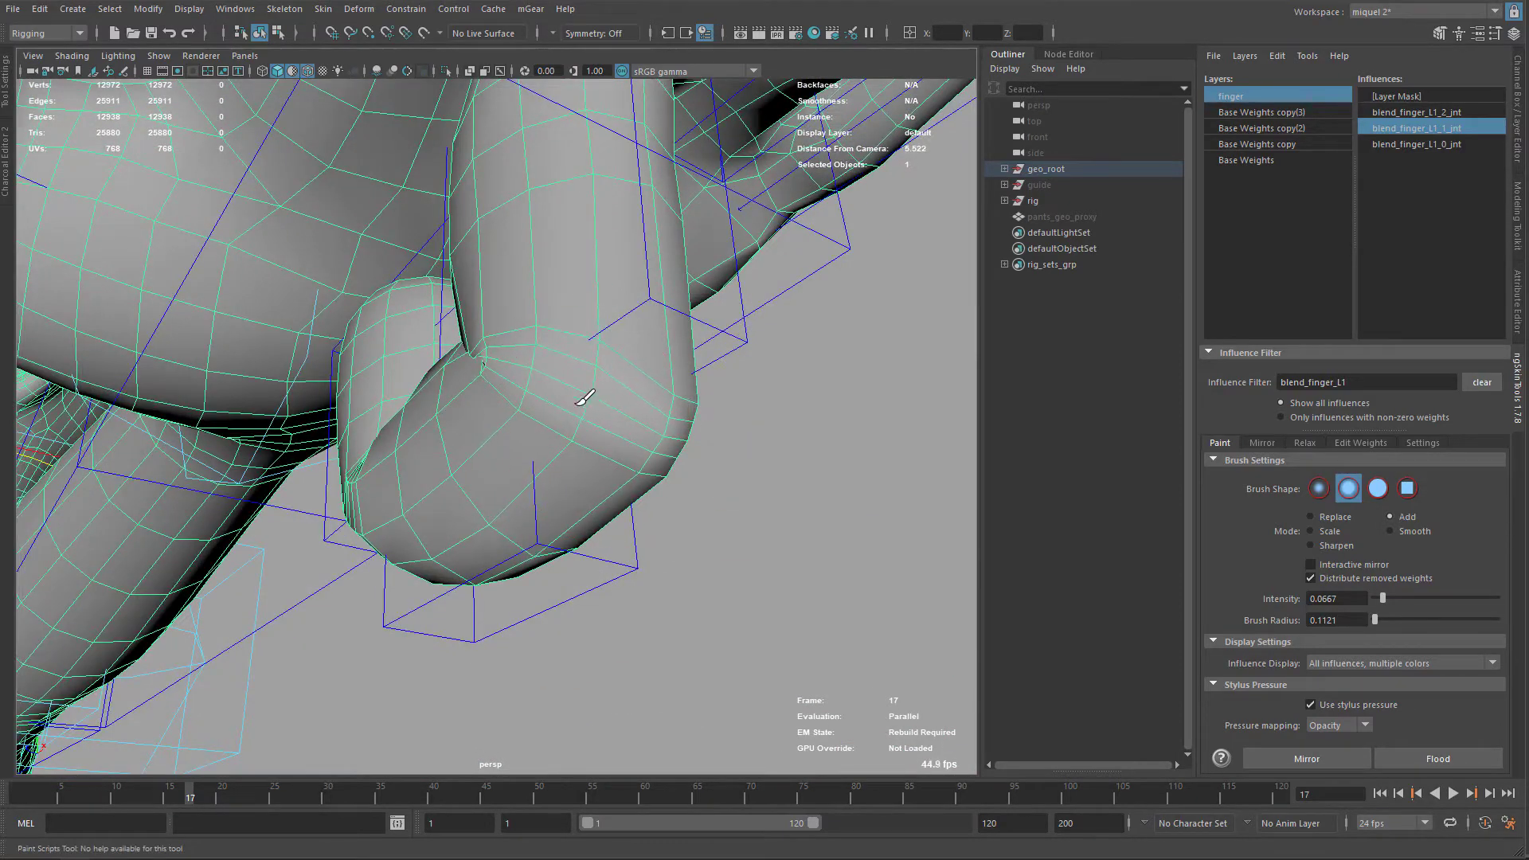
{"action": "mouse_move", "coordinate": [587, 382]}
{"action": "left_mouse_down", "text": "alt"}
{"action": "mouse_move", "coordinate": [597, 427]}
{"action": "mouse_move", "coordinate": [510, 446]}
{"action": "left_mouse_up", "text": "alt"}
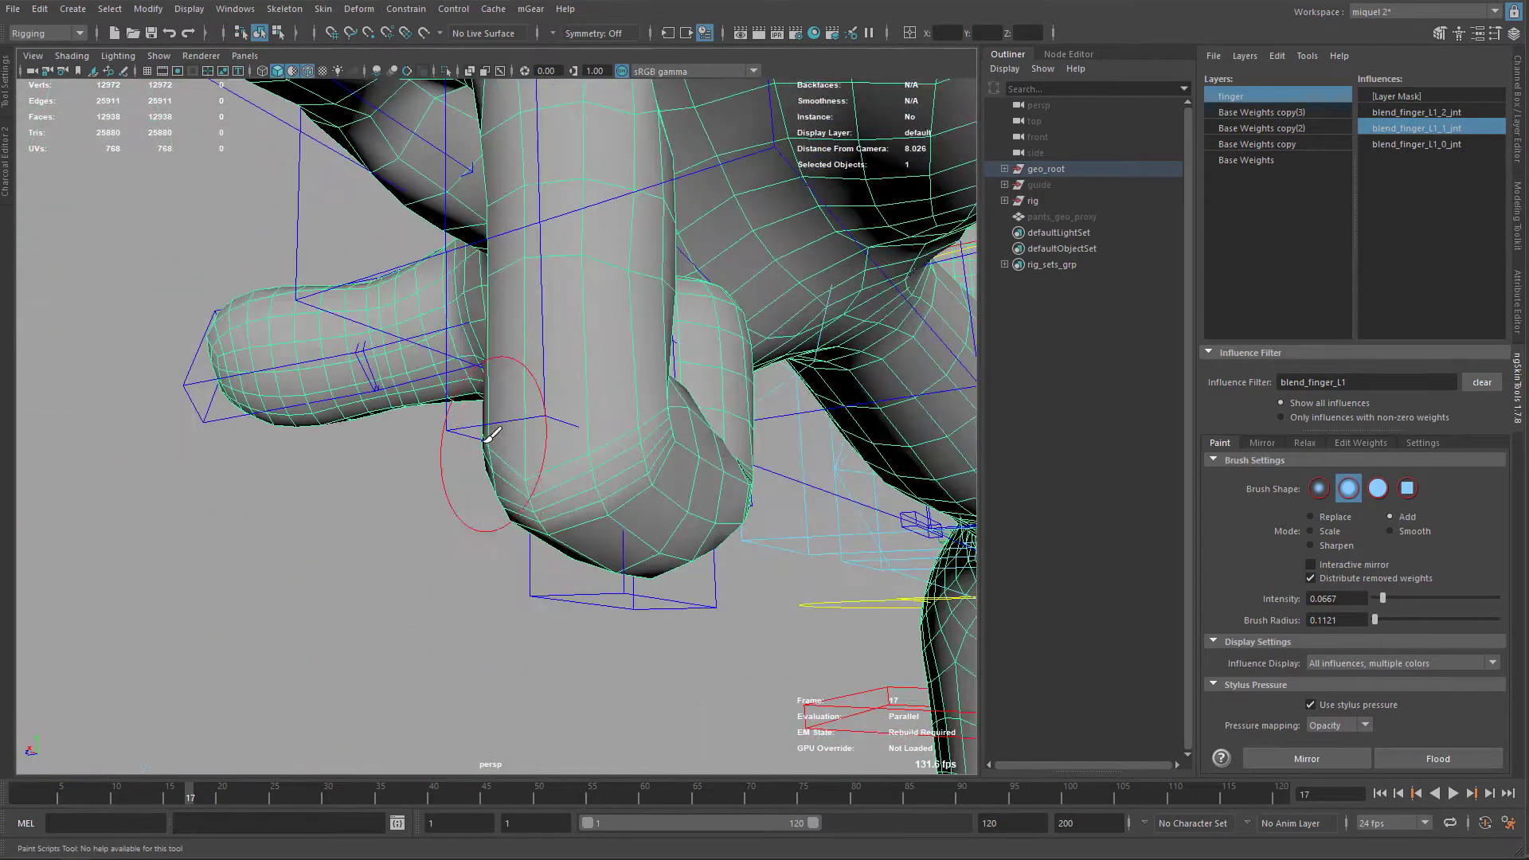
{"action": "scroll", "coordinate": [545, 424], "scroll_direction": "up", "scroll_amount": 5}
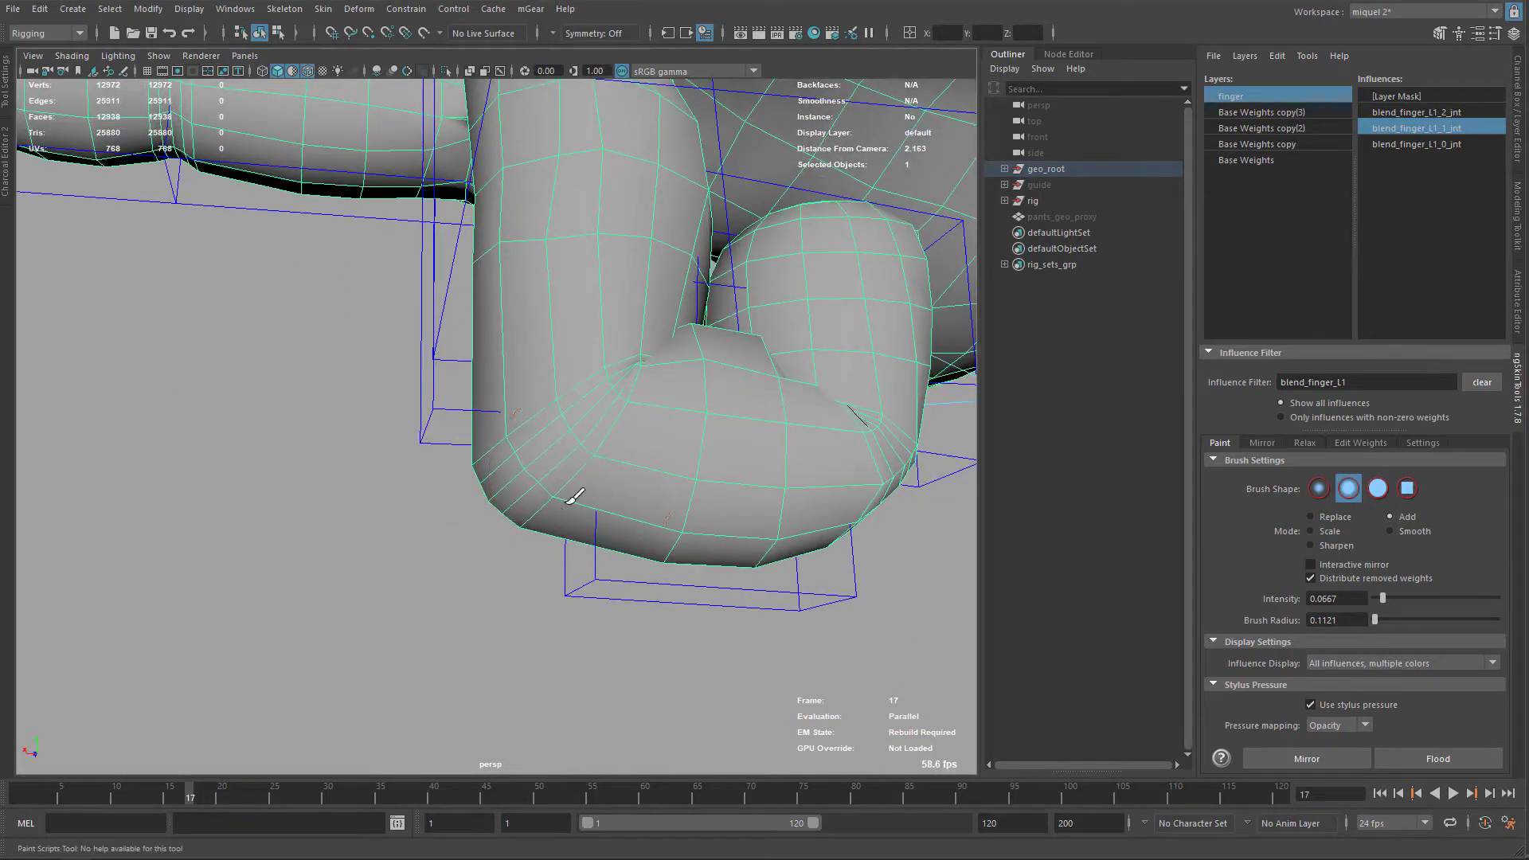
{"action": "left_click_drag", "start_coordinate": [635, 422], "coordinate": [640, 367]}
{"action": "right_click_drag", "start_coordinate": [532, 403], "coordinate": [458, 383], "text": "alt"}
{"action": "key", "text": "q"}
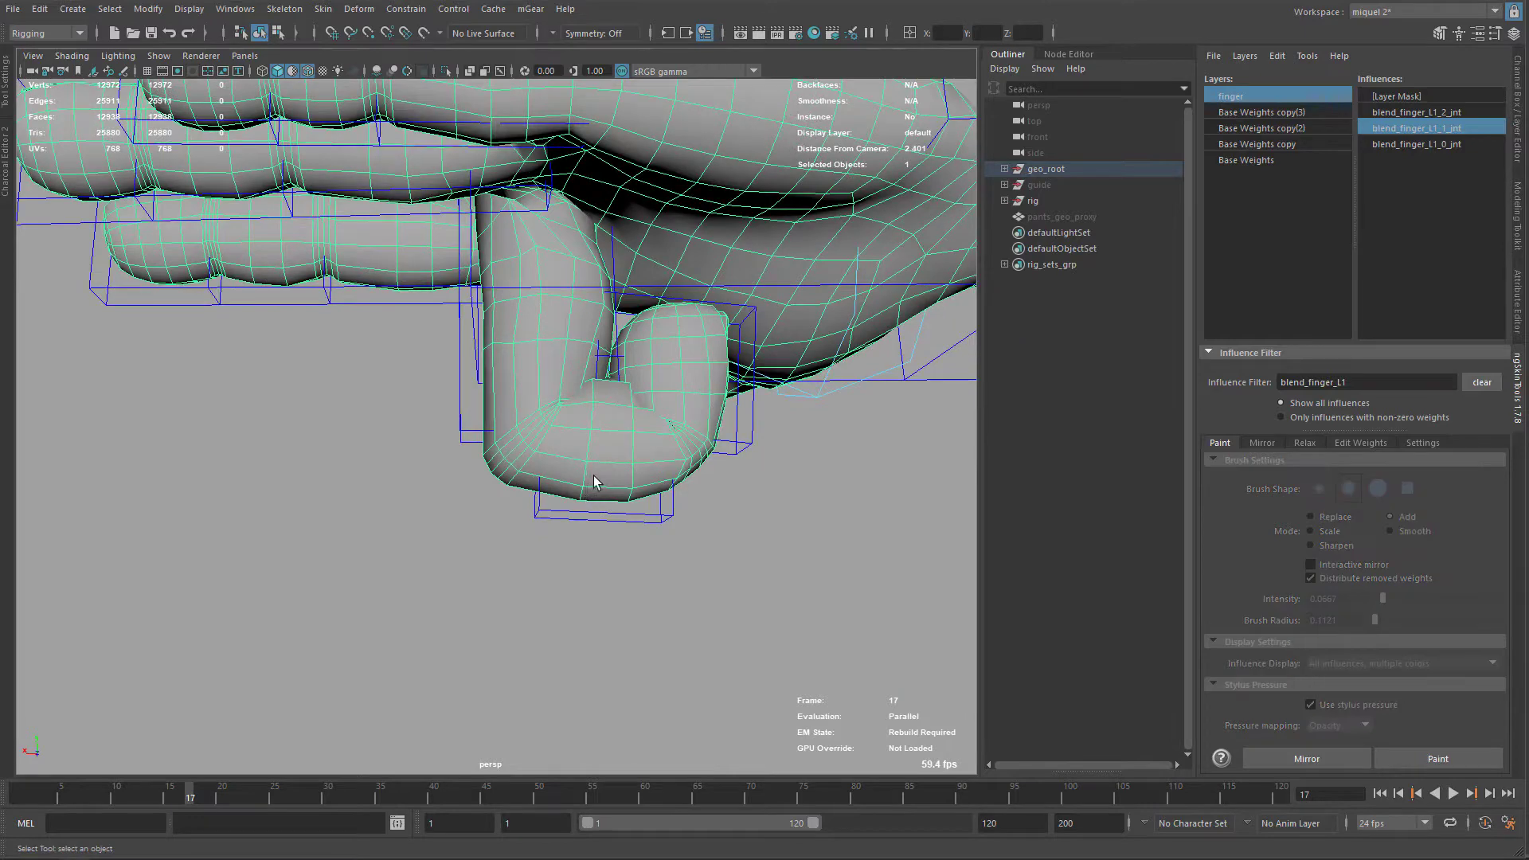
{"action": "left_click_drag", "start_coordinate": [631, 536], "coordinate": [604, 477], "text": "alt"}
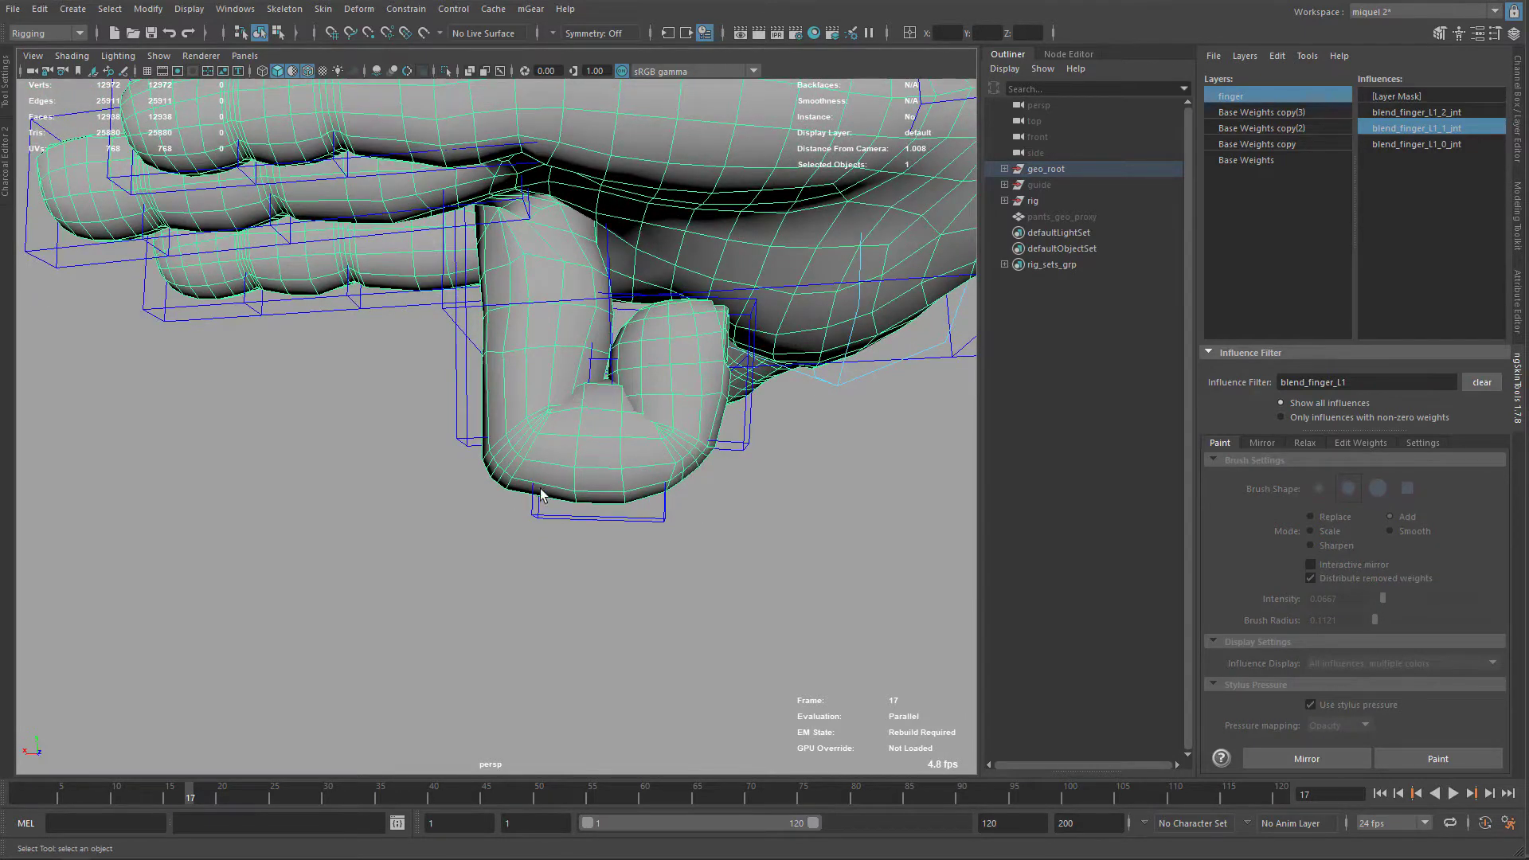
{"action": "mouse_move", "coordinate": [664, 506]}
{"action": "left_mouse_down", "text": "alt"}
{"action": "mouse_move", "coordinate": [618, 498]}
{"action": "mouse_move", "coordinate": [643, 487]}
{"action": "left_mouse_up", "text": "alt"}
Make blend_finger_L1_2_jnt the active influence and paint its weights around the curled middle finger's end joint
{"action": "left_click", "coordinate": [1416, 113]}
{"action": "left_click_drag", "start_coordinate": [734, 475], "coordinate": [1039, 573], "text": "alt"}
{"action": "right_click_drag", "start_coordinate": [649, 481], "coordinate": [658, 426], "text": "alt"}
{"action": "middle_click_drag", "start_coordinate": [658, 425], "coordinate": [604, 481], "text": "alt"}
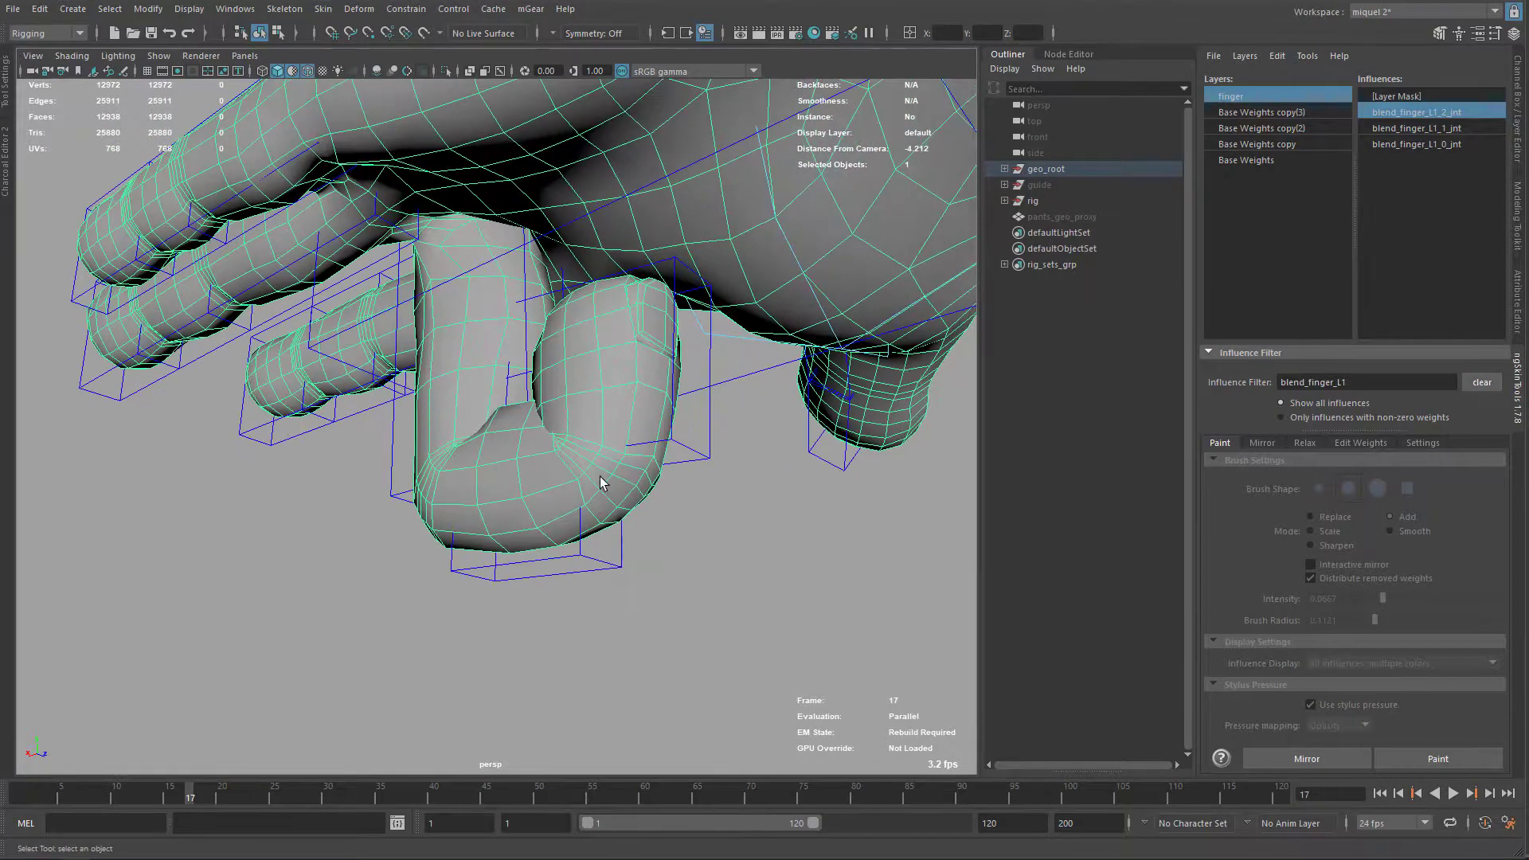
{"action": "right_click_drag", "start_coordinate": [525, 487], "coordinate": [576, 443], "text": "alt"}
{"action": "left_click_drag", "start_coordinate": [576, 444], "coordinate": [519, 406], "text": "alt"}
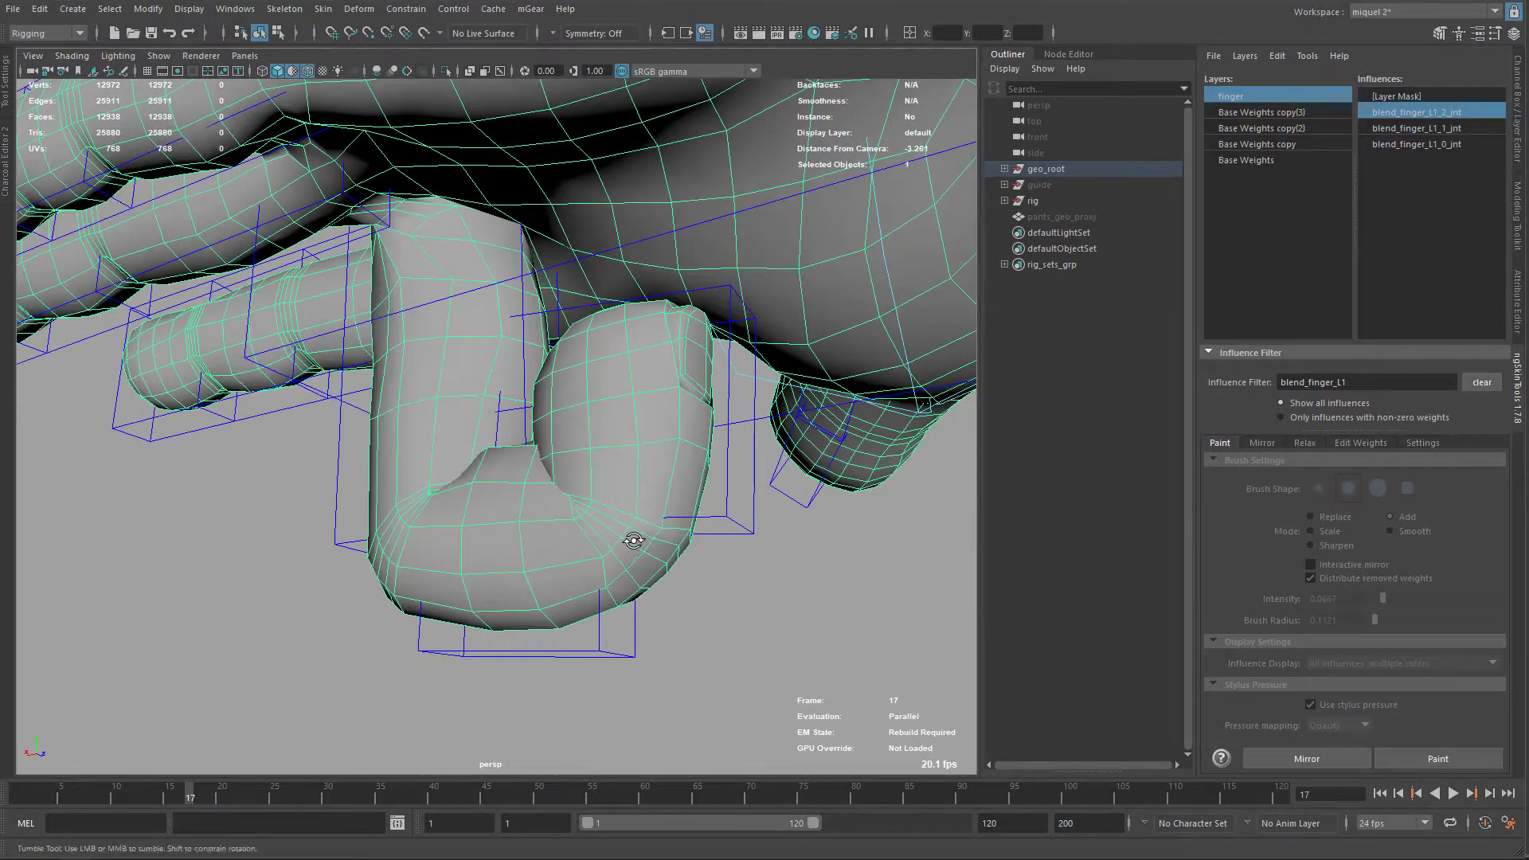
{"action": "scroll", "coordinate": [629, 537], "scroll_direction": "up", "scroll_amount": 5}
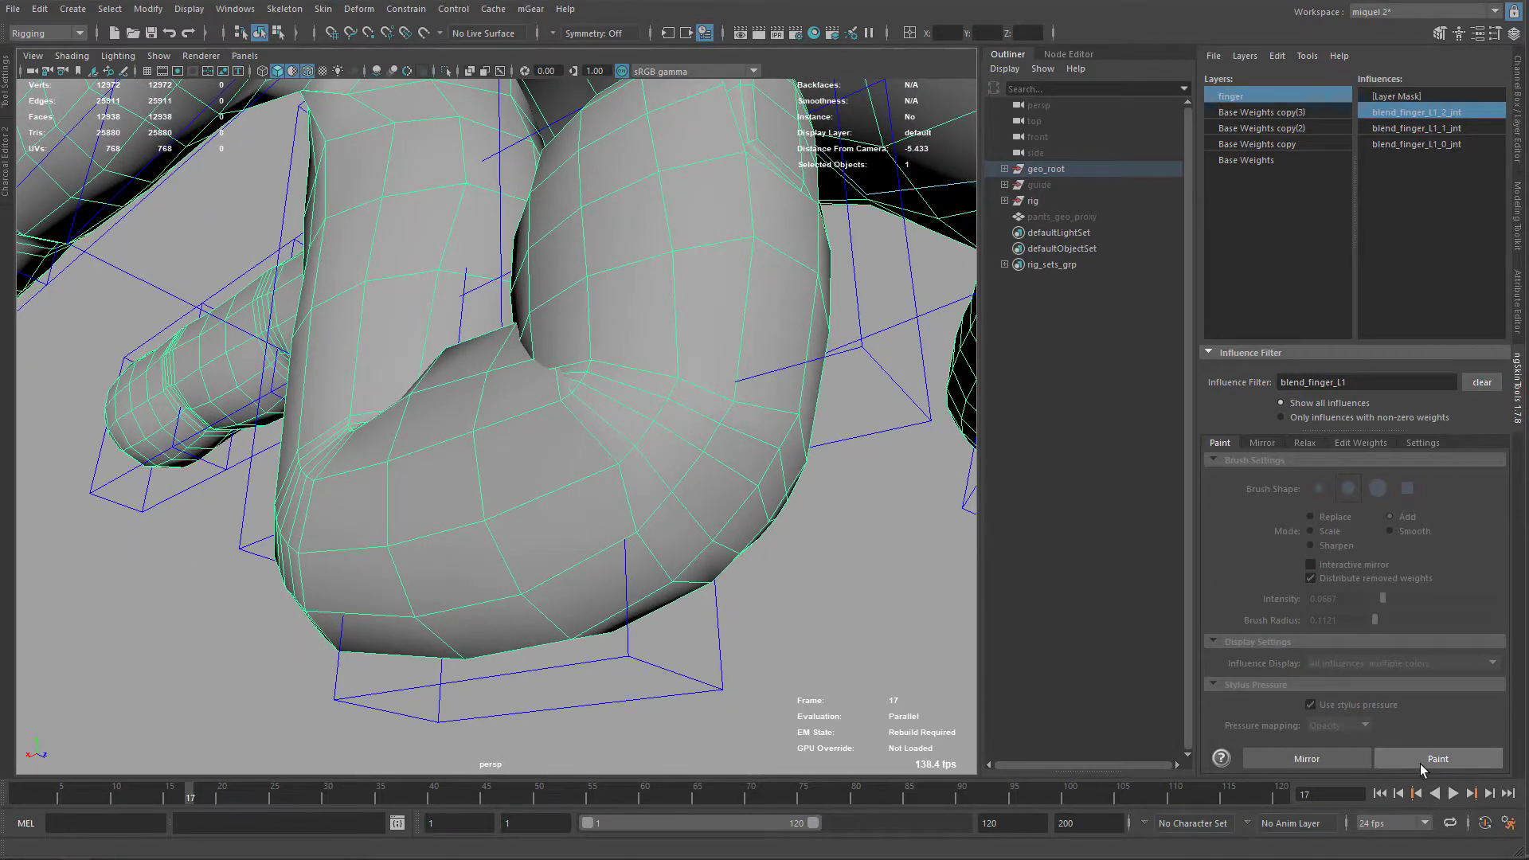
{"action": "left_click", "coordinate": [1420, 759]}
{"action": "mouse_move", "coordinate": [876, 558]}
{"action": "left_mouse_down", "text": "alt"}
{"action": "mouse_move", "coordinate": [672, 504]}
{"action": "mouse_move", "coordinate": [678, 558]}
{"action": "left_mouse_up", "text": "alt"}
{"action": "left_click_drag", "start_coordinate": [602, 509], "coordinate": [593, 492]}
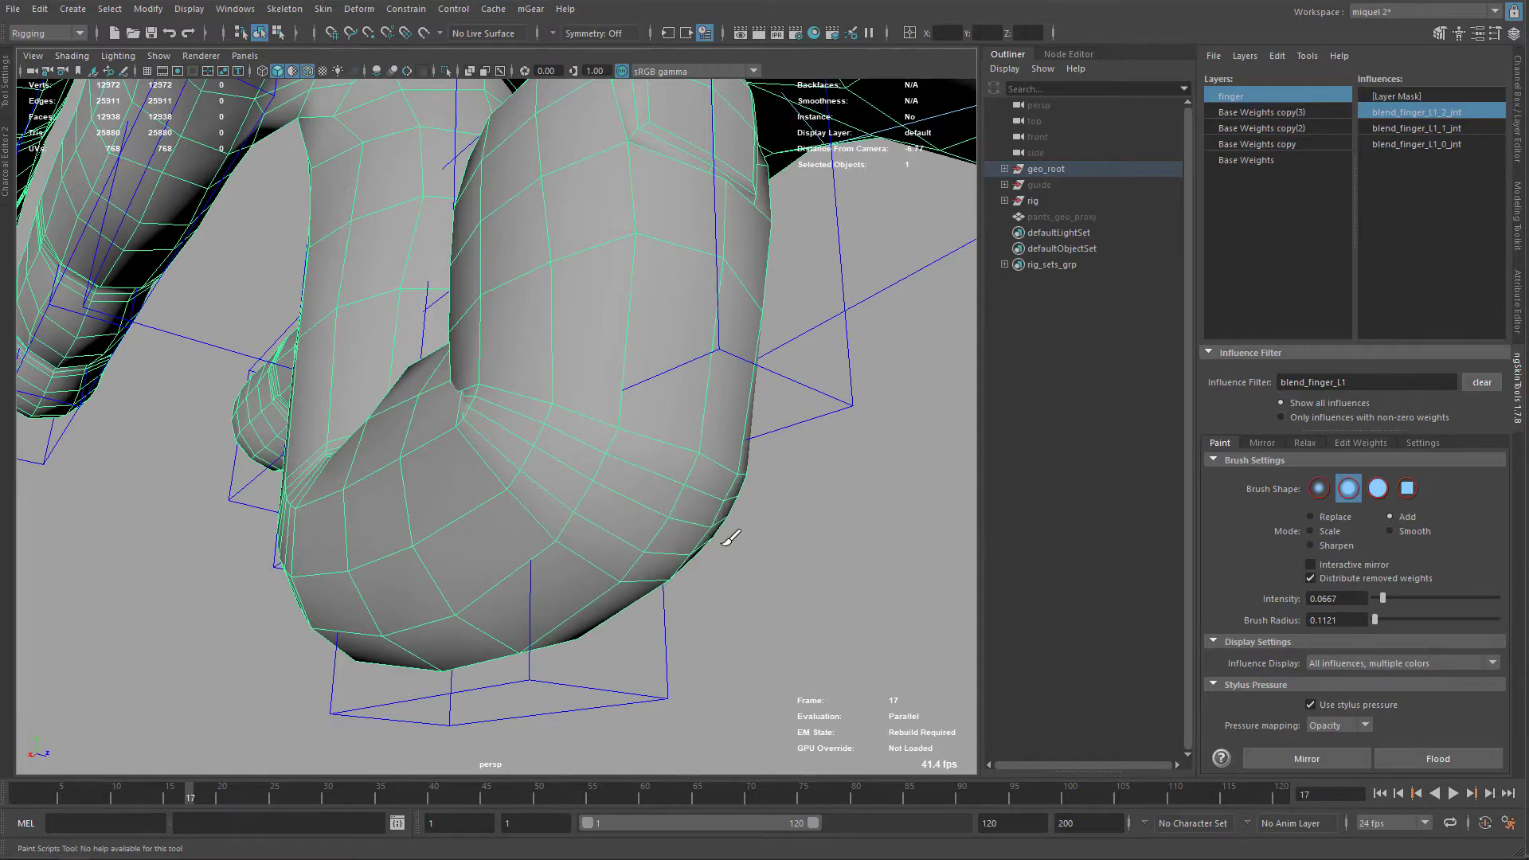
Refine the blend_finger_L1_2_jnt weights on the opposite side and inner crease of the middle finger's end joint
{"action": "mouse_move", "coordinate": [723, 535]}
{"action": "left_mouse_down", "text": "alt"}
{"action": "mouse_move", "coordinate": [624, 536]}
{"action": "mouse_move", "coordinate": [634, 470]}
{"action": "mouse_move", "coordinate": [481, 548]}
{"action": "mouse_move", "coordinate": [497, 484]}
{"action": "left_mouse_up", "text": "alt"}
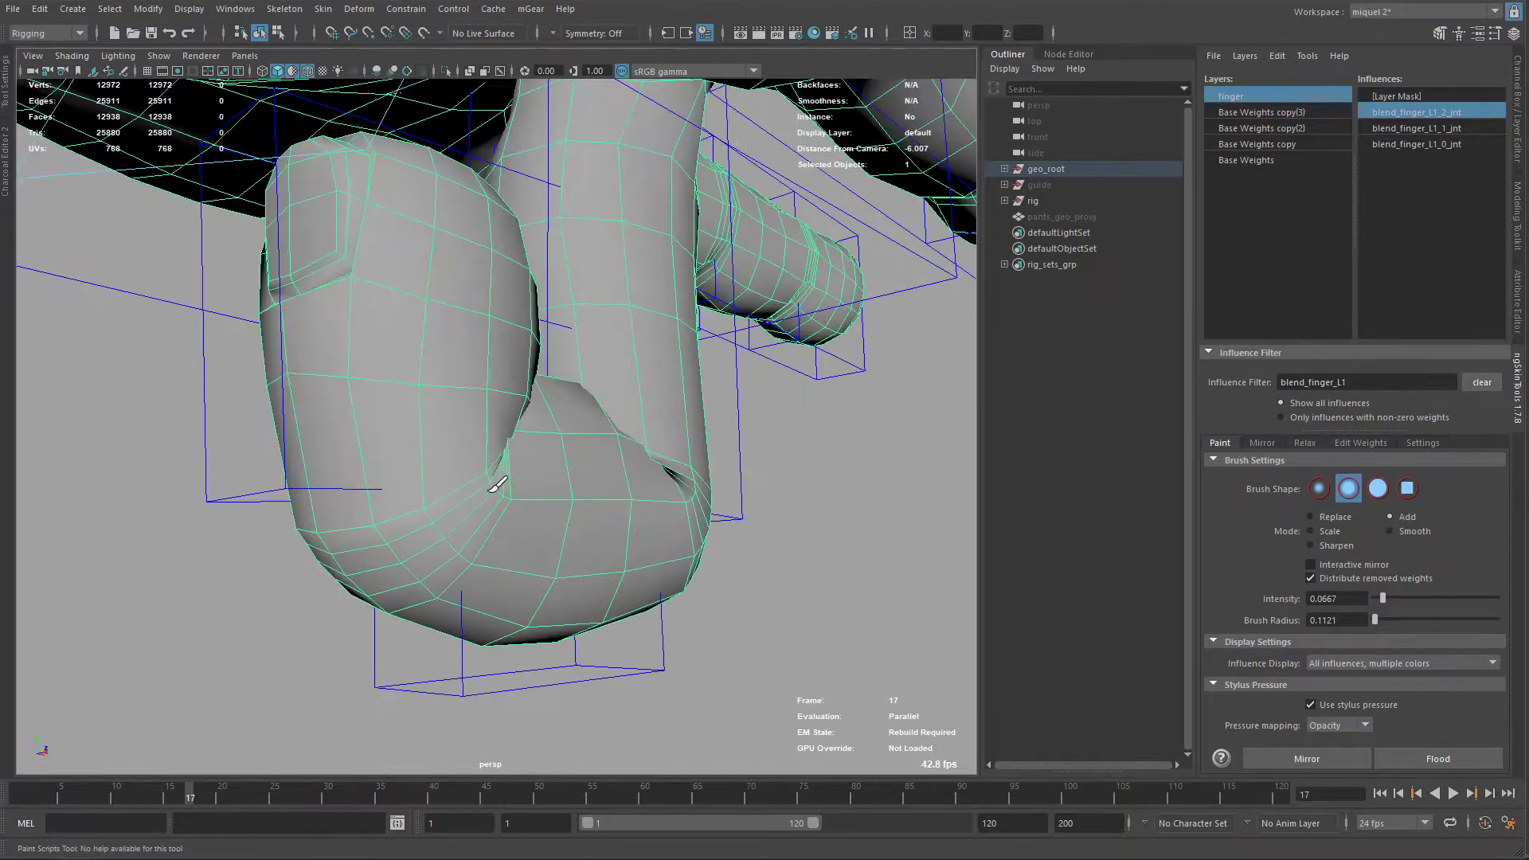
{"action": "scroll", "coordinate": [533, 525], "scroll_direction": "up", "scroll_amount": 3}
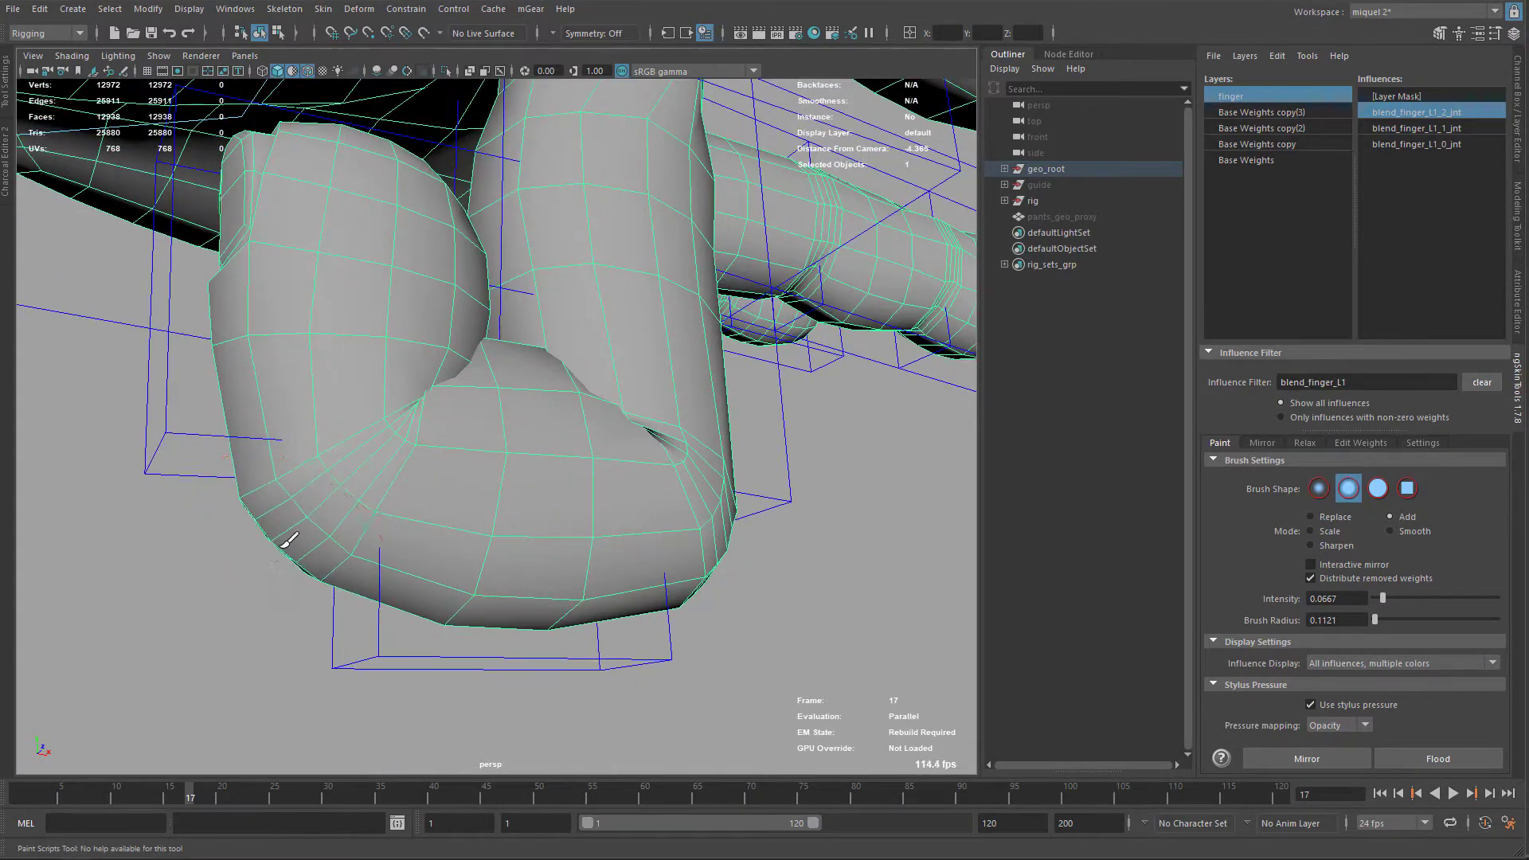
{"action": "mouse_move", "coordinate": [347, 554]}
{"action": "left_mouse_down", "text": "alt"}
{"action": "mouse_move", "coordinate": [618, 481]}
{"action": "mouse_move", "coordinate": [571, 505]}
{"action": "mouse_move", "coordinate": [570, 437]}
{"action": "mouse_move", "coordinate": [618, 477]}
{"action": "left_mouse_up", "text": "alt"}
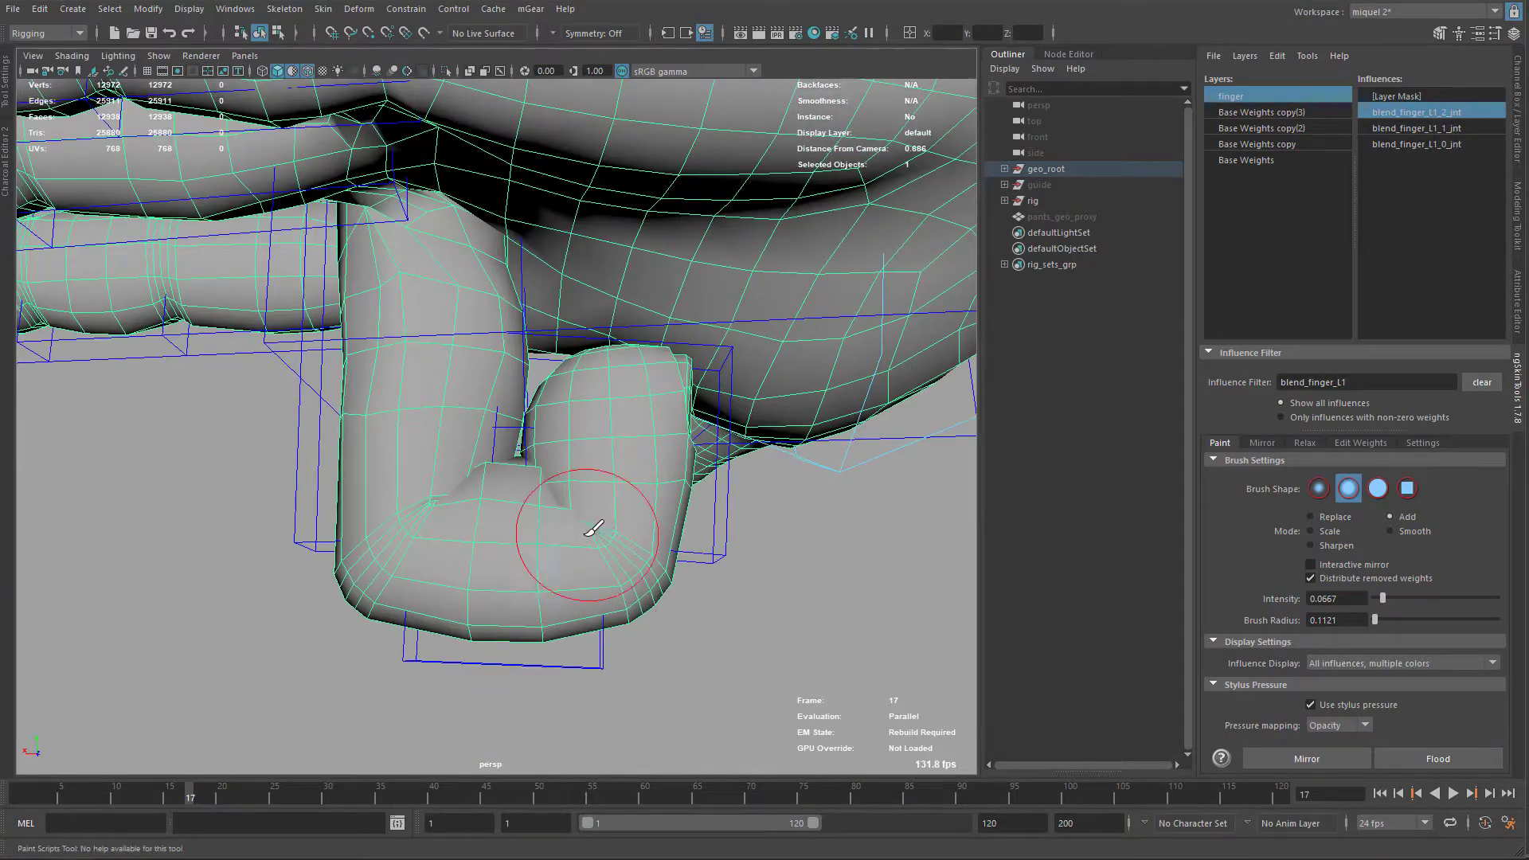
{"action": "left_click_drag", "start_coordinate": [593, 530], "coordinate": [629, 551]}
{"action": "left_click_drag", "start_coordinate": [742, 581], "coordinate": [528, 502], "text": "alt"}
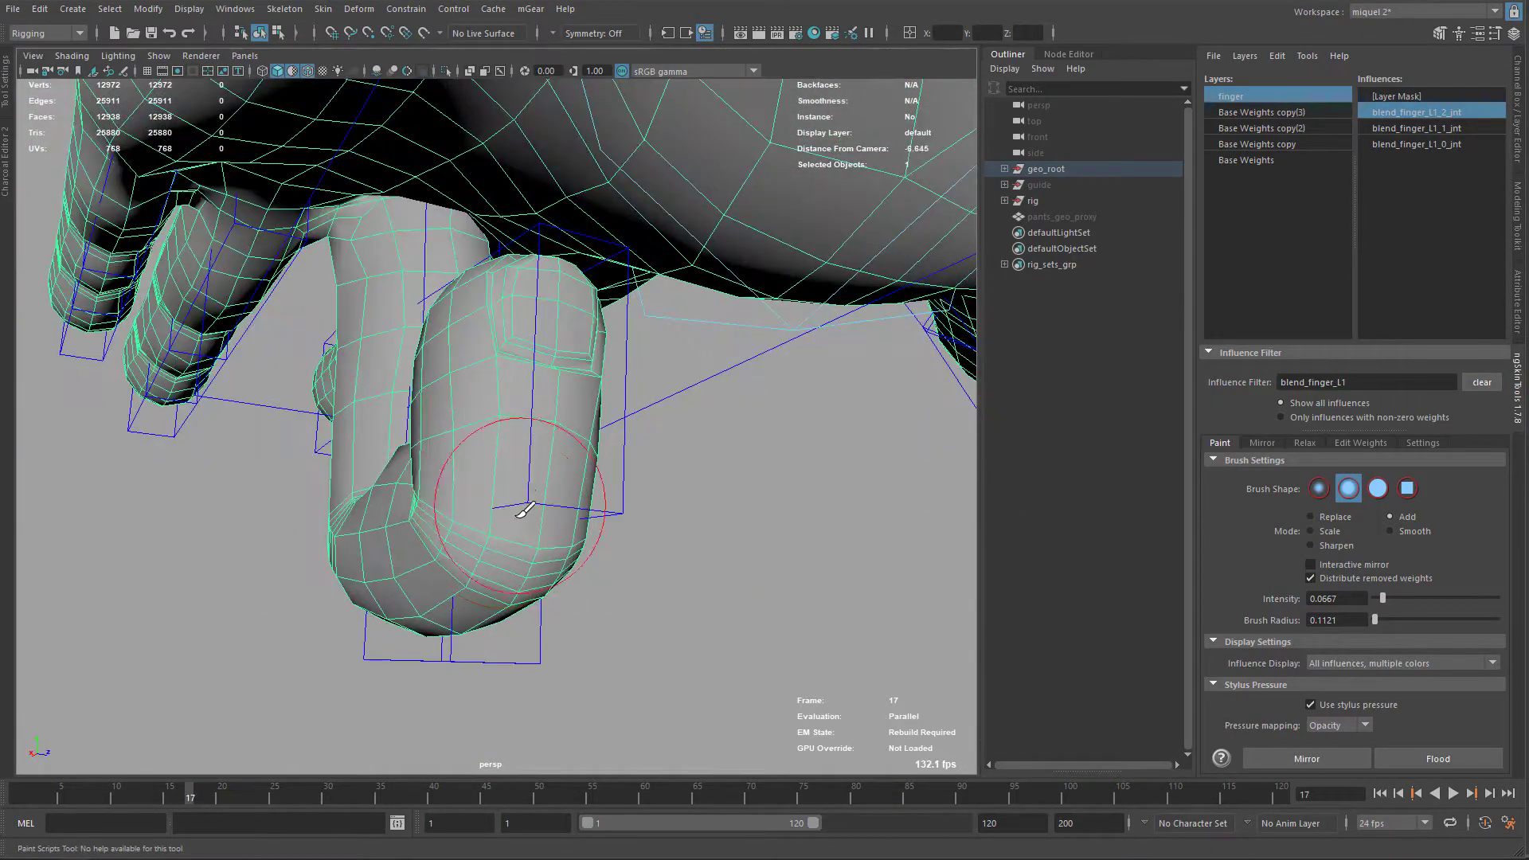
{"action": "left_click_drag", "start_coordinate": [595, 552], "coordinate": [410, 529], "text": "alt"}
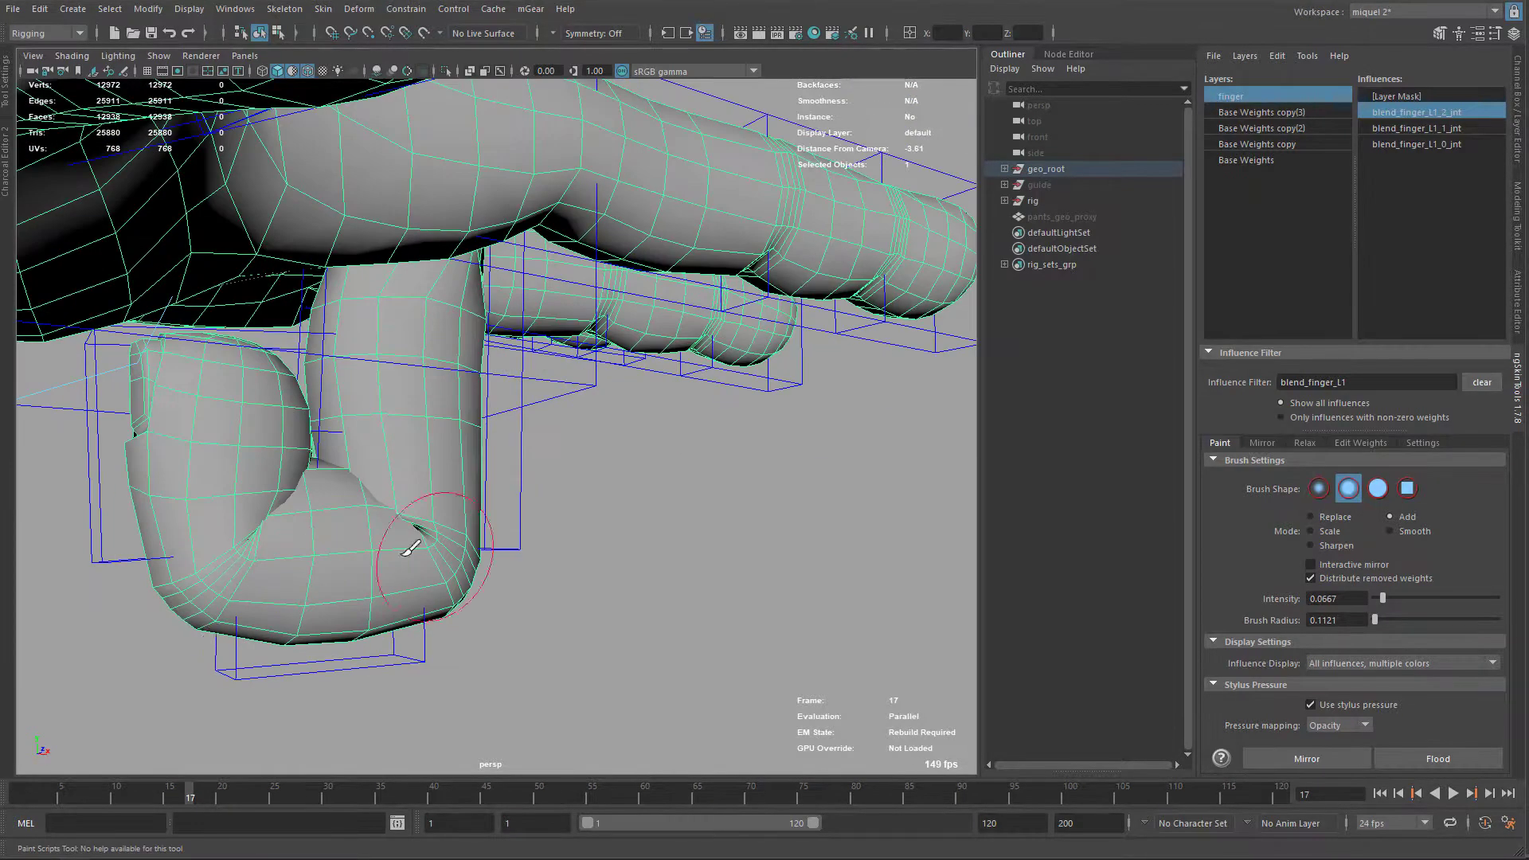
{"action": "left_click_drag", "start_coordinate": [325, 661], "coordinate": [360, 639], "text": "alt"}
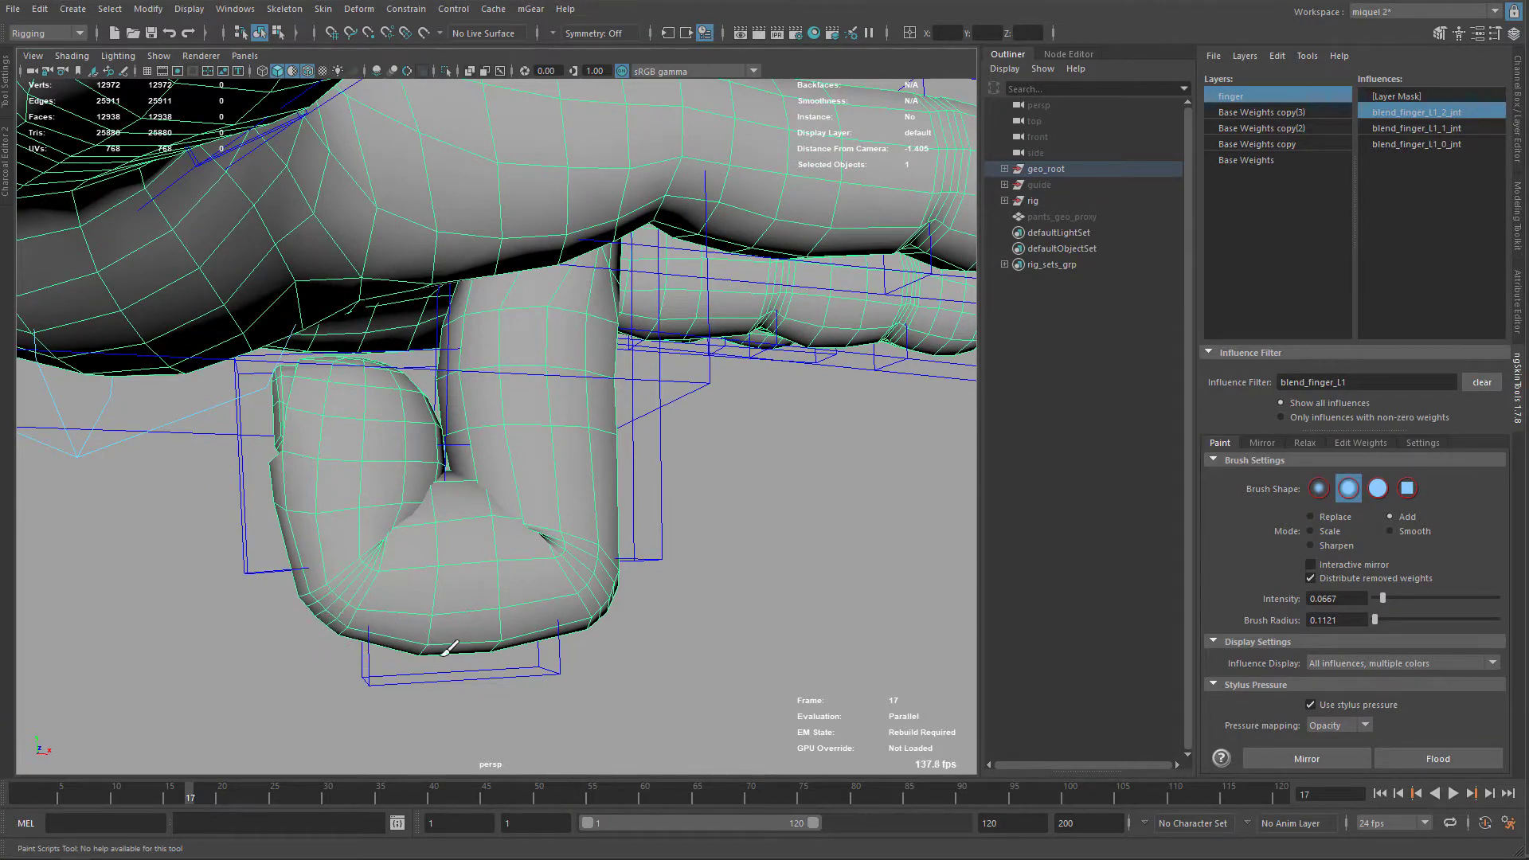
{"action": "left_click_drag", "start_coordinate": [443, 637], "coordinate": [519, 588], "text": "alt"}
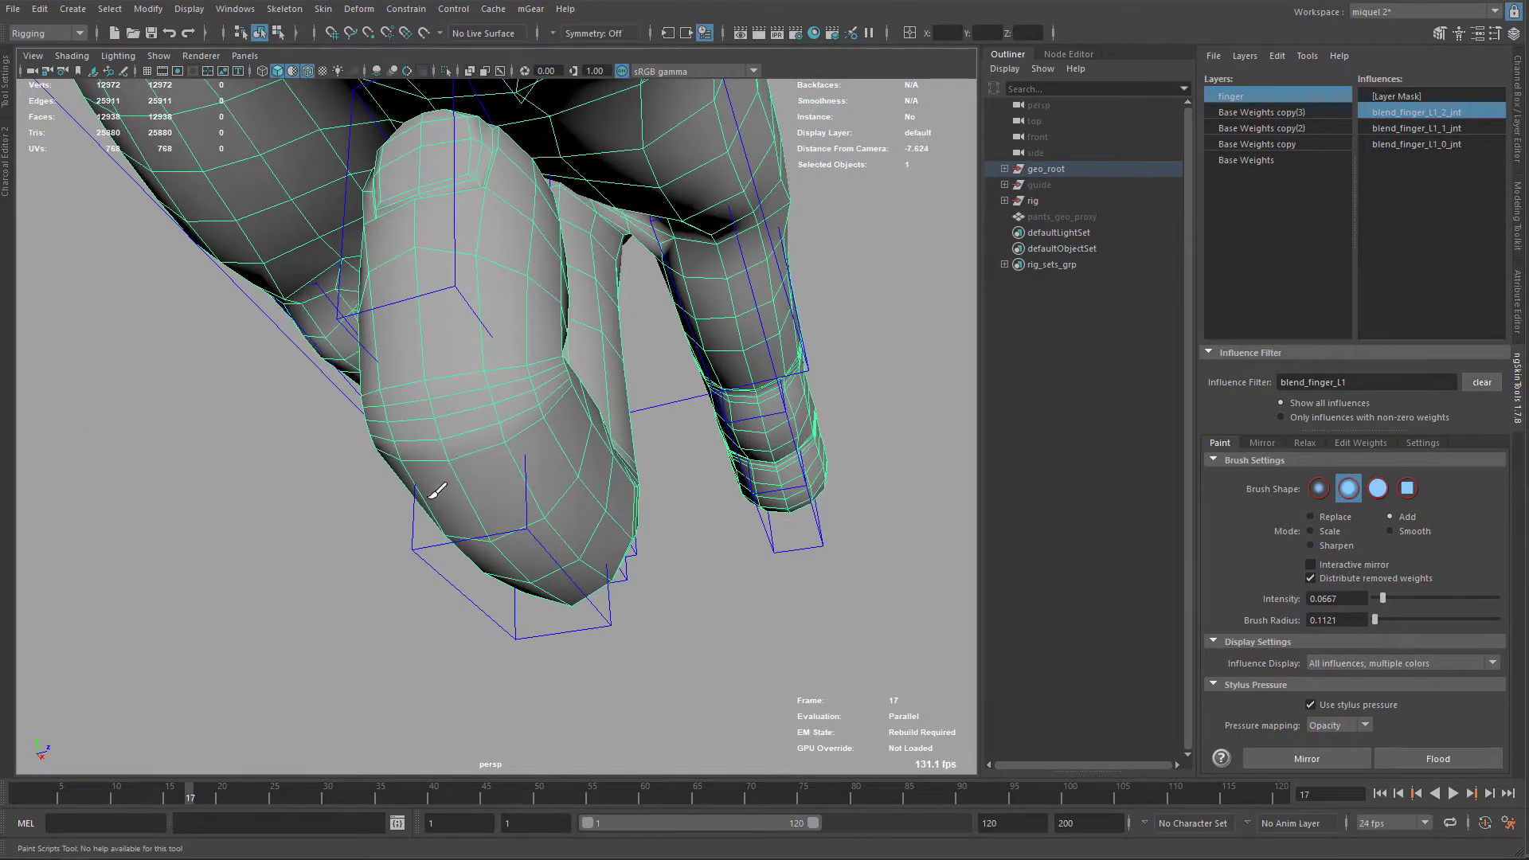
Stop painting, then select the rig controls around the hand and reset them to straighten the middle finger
{"action": "left_click_drag", "start_coordinate": [476, 465], "coordinate": [718, 547], "text": "alt"}
{"action": "key", "text": "q"}
{"action": "left_click", "coordinate": [718, 548]}
{"action": "scroll", "coordinate": [634, 478], "scroll_direction": "down", "scroll_amount": 5}
{"action": "mouse_move", "coordinate": [653, 510]}
{"action": "left_mouse_down", "text": "alt"}
{"action": "mouse_move", "coordinate": [765, 567]}
{"action": "mouse_move", "coordinate": [923, 593]}
{"action": "left_mouse_up", "text": "alt"}
{"action": "left_click_drag", "start_coordinate": [566, 408], "coordinate": [737, 526]}
{"action": "left_click_drag", "start_coordinate": [644, 509], "coordinate": [746, 607], "text": "alt"}
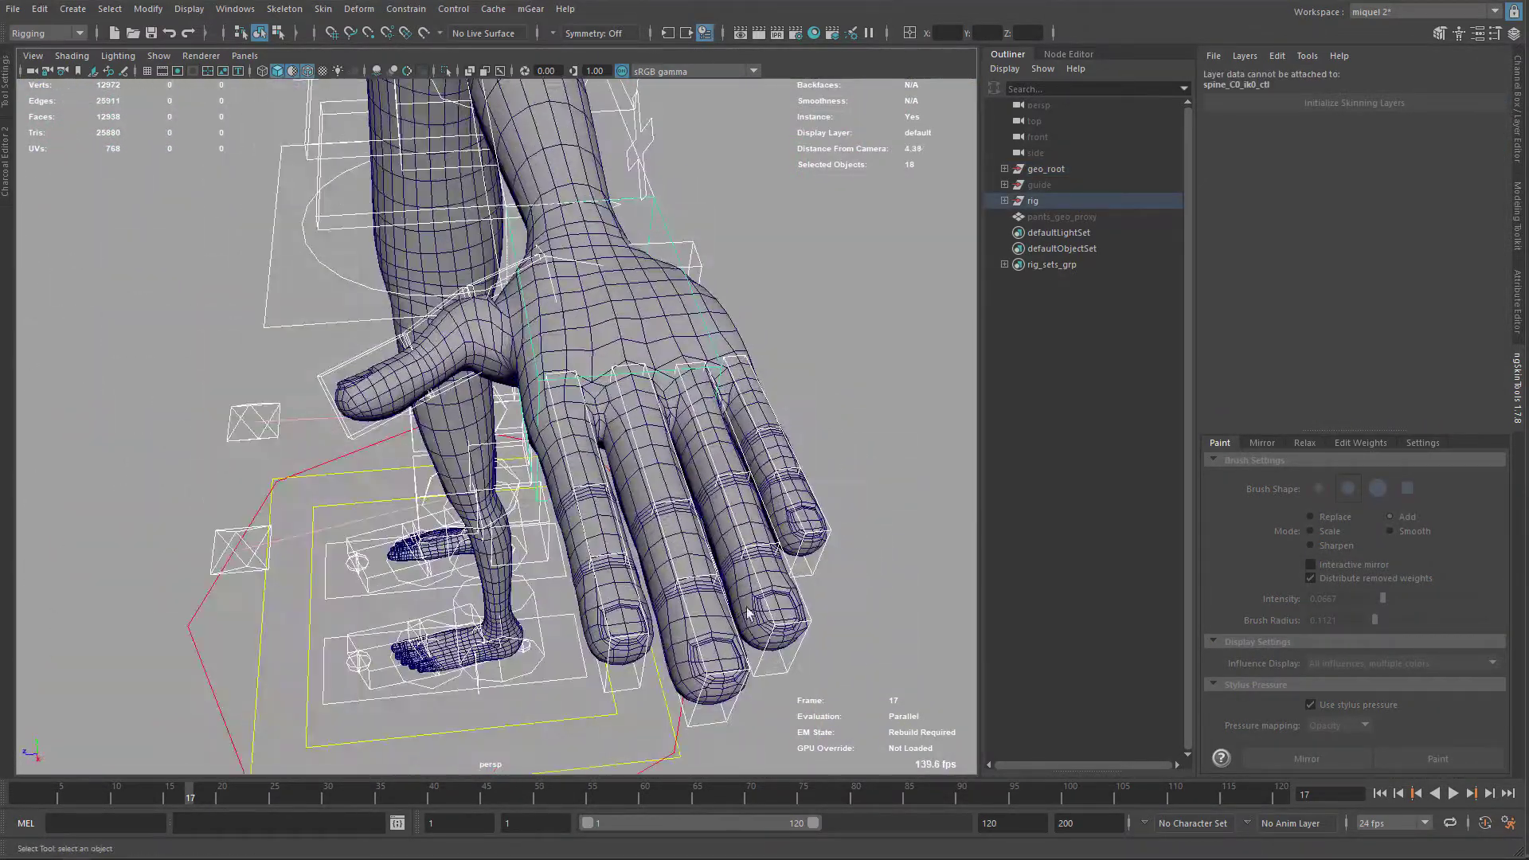
Curl the ring finger into the palm by rotating its three FK controls together
{"action": "left_click", "coordinate": [793, 634]}
{"action": "key", "text": "shift+Up"}
{"action": "key", "text": "shift+Up"}
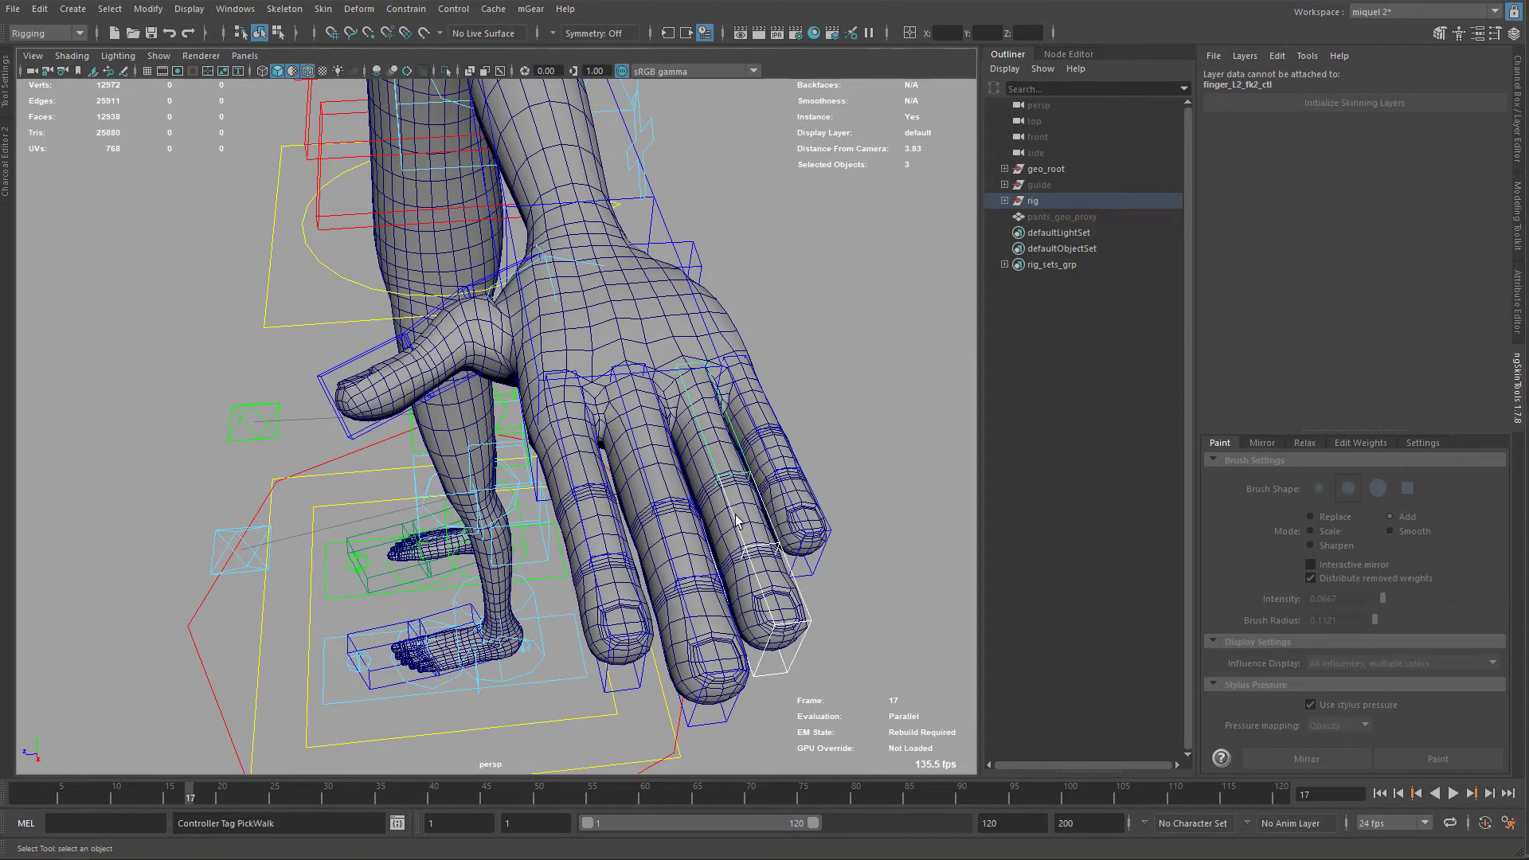
{"action": "key", "text": "e"}
{"action": "left_click_drag", "start_coordinate": [733, 415], "coordinate": [567, 528]}
{"action": "left_click_drag", "start_coordinate": [696, 543], "coordinate": [779, 475], "text": "alt"}
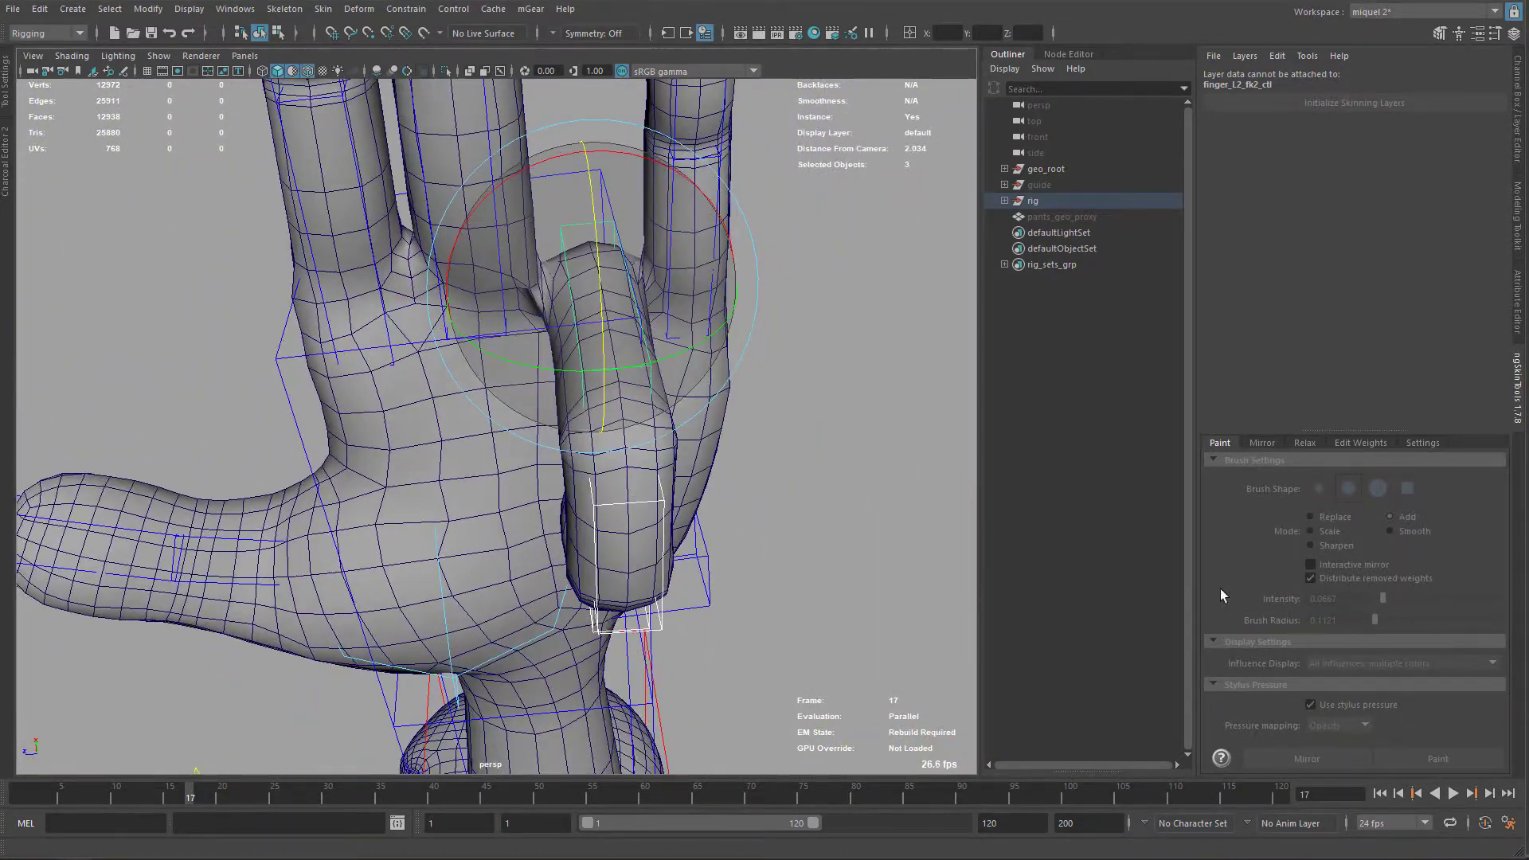
Start weight painting on the body mesh and examine the curled ring finger's base from several sides
{"action": "left_click", "coordinate": [714, 463]}
{"action": "left_click", "coordinate": [1443, 763]}
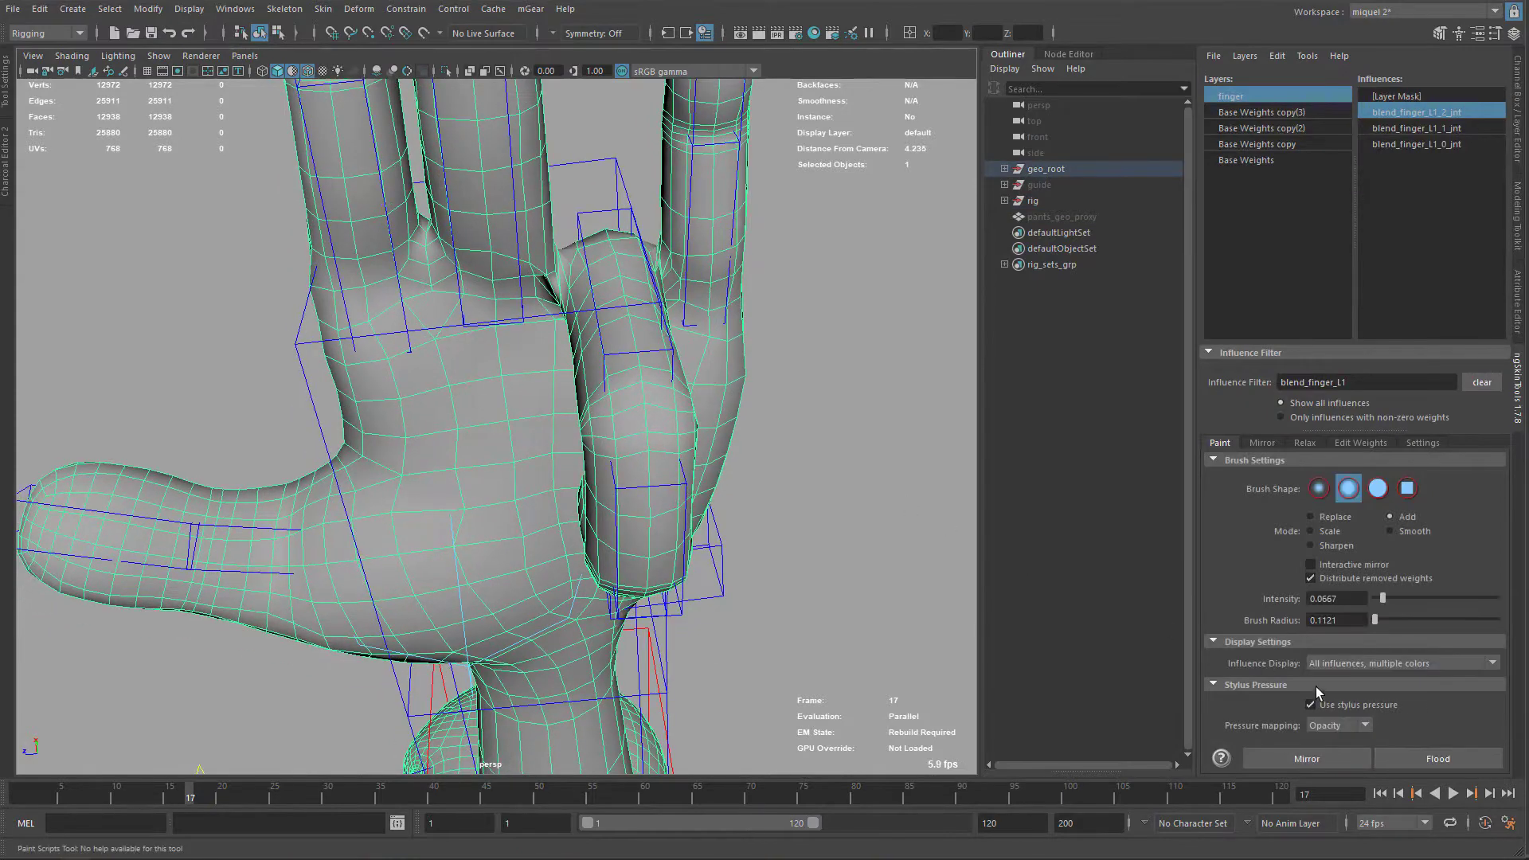
{"action": "left_click_drag", "start_coordinate": [660, 434], "coordinate": [649, 411], "text": "alt"}
{"action": "right_click_drag", "start_coordinate": [649, 411], "coordinate": [693, 451], "text": "alt"}
{"action": "mouse_move", "coordinate": [693, 450]}
{"action": "left_mouse_down", "text": "alt"}
{"action": "mouse_move", "coordinate": [669, 379]}
{"action": "mouse_move", "coordinate": [681, 326]}
{"action": "mouse_move", "coordinate": [589, 304]}
{"action": "left_mouse_up", "text": "alt"}
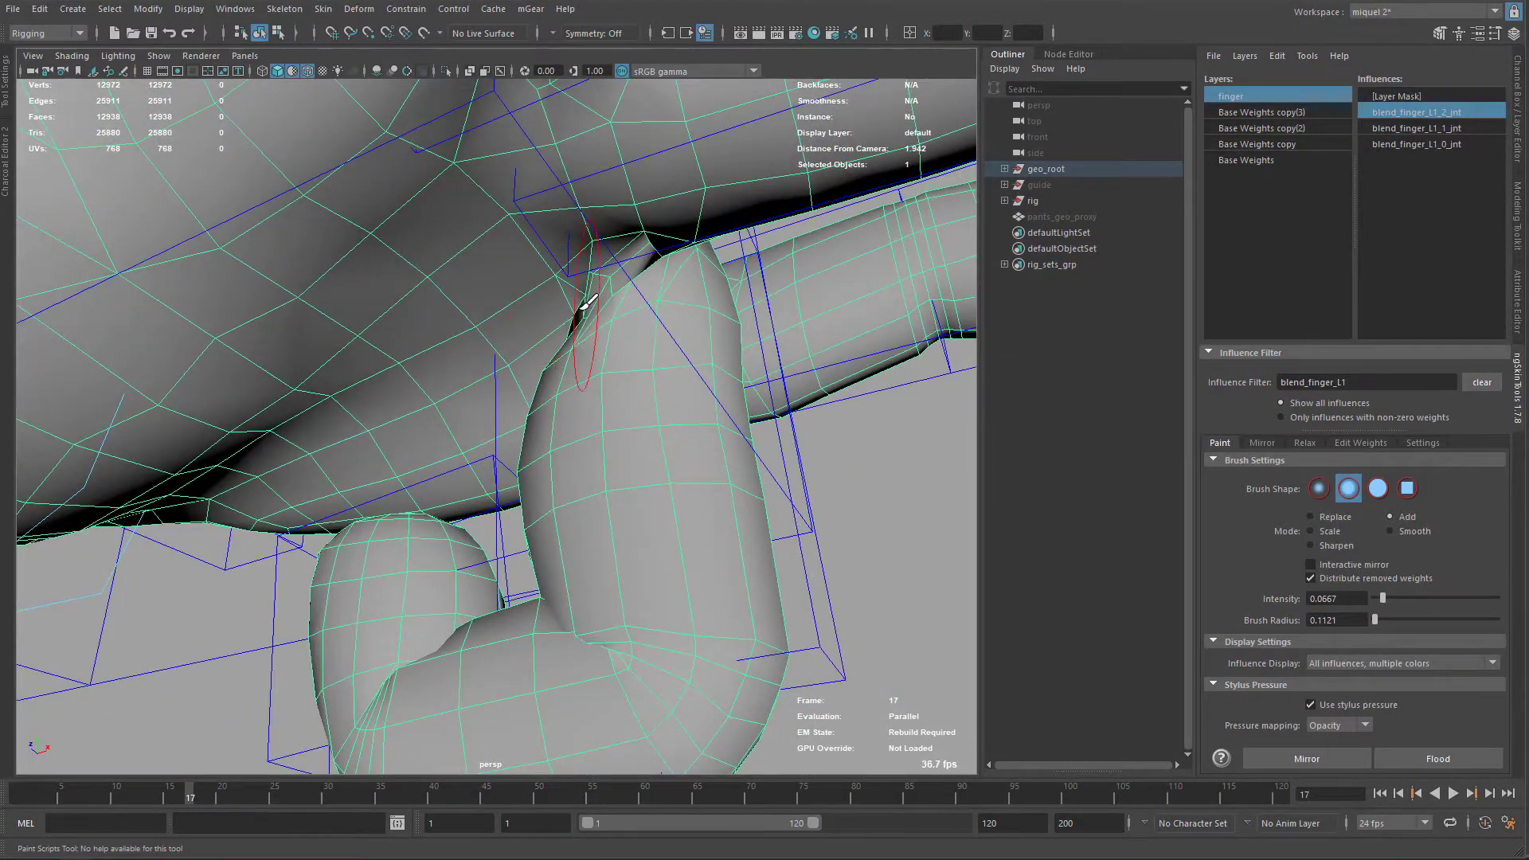
{"action": "left_click_drag", "start_coordinate": [625, 401], "coordinate": [623, 484], "text": "alt"}
{"action": "right_click_drag", "start_coordinate": [623, 484], "coordinate": [570, 402], "text": "alt"}
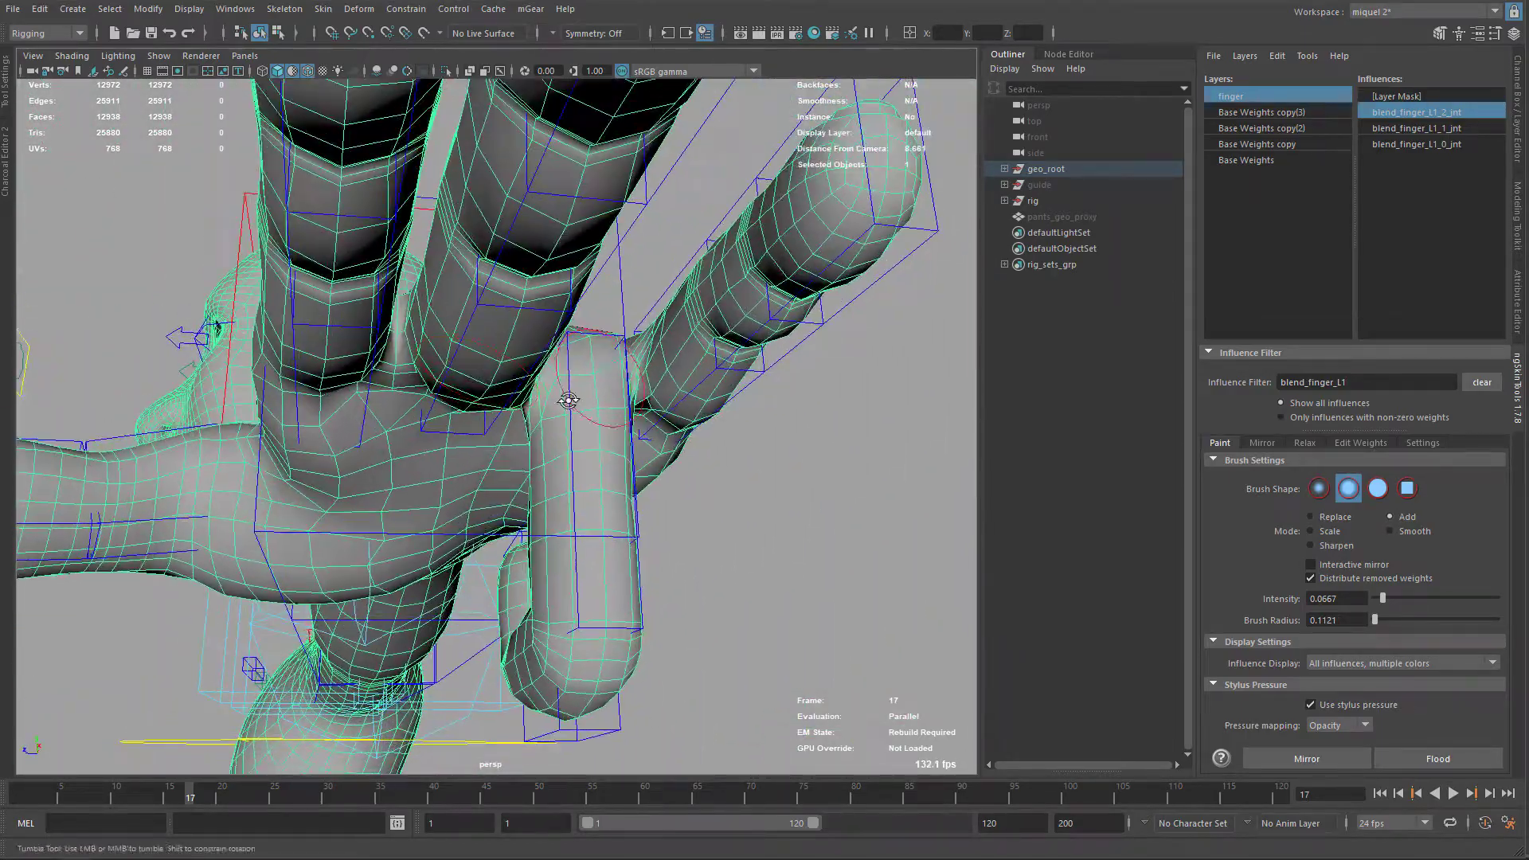
{"action": "left_click_drag", "start_coordinate": [570, 402], "coordinate": [546, 331], "text": "alt"}
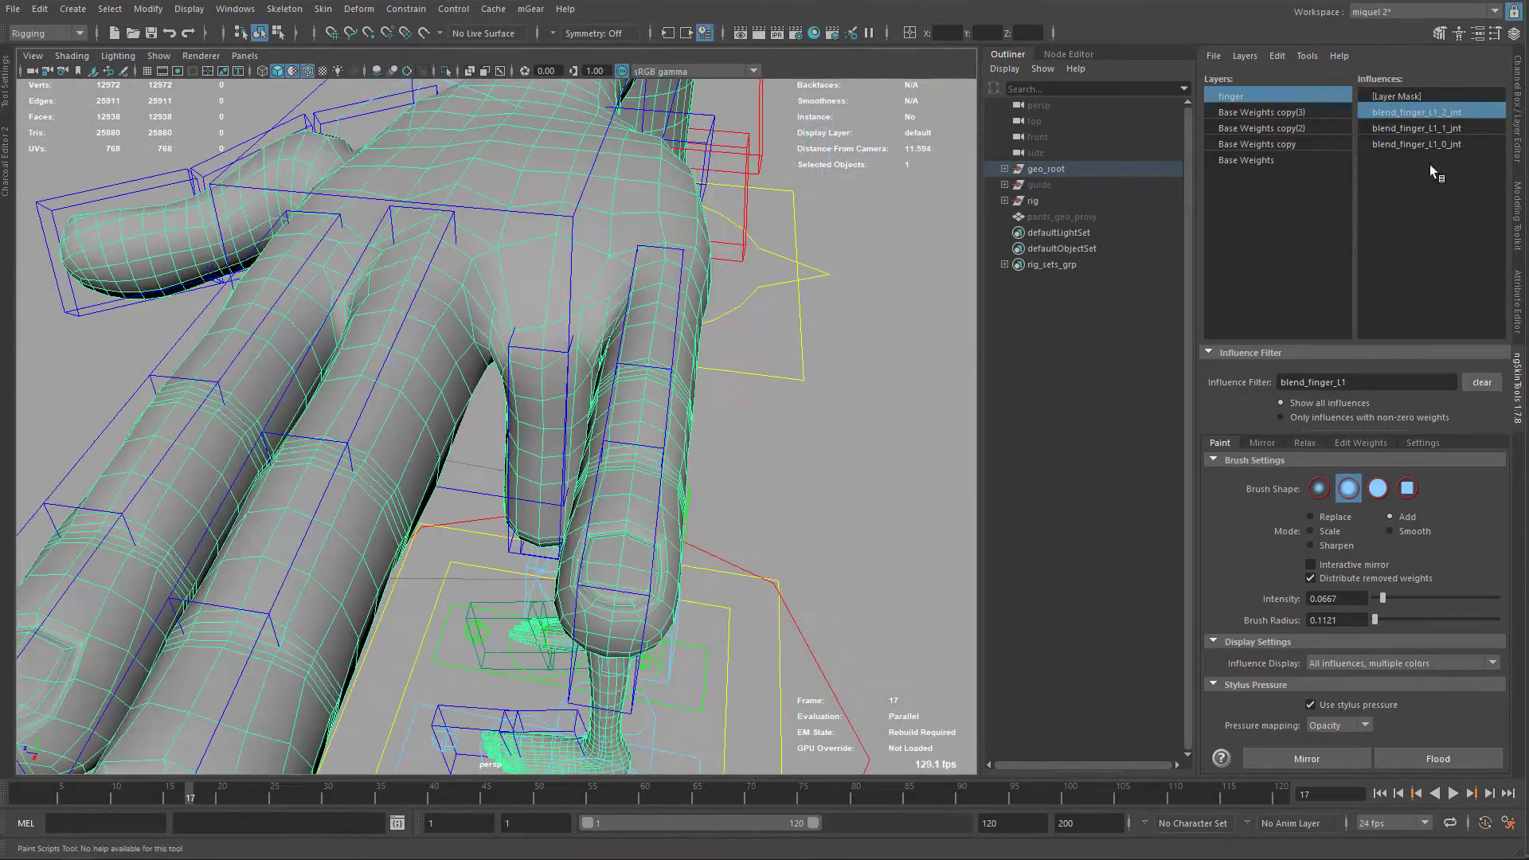
Undo the last two actions and filter the influences to blend_finger_L2 for the ring finger
{"action": "key", "text": "ctrl+z"}
{"action": "left_click_drag", "start_coordinate": [573, 446], "coordinate": [655, 507], "text": "alt"}
{"action": "key", "text": "ctrl+z"}
{"action": "left_click", "coordinate": [417, 512]}
{"action": "left_click", "coordinate": [1358, 382]}
{"action": "key", "text": "BackSpace"}
{"action": "type", "text": "2"}
{"action": "double_click", "coordinate": [1488, 143]}
Paint blend_finger_L3_0_jnt weights over the curled little finger's base knuckle and the adjoining back of the hand
{"action": "mouse_move", "coordinate": [764, 335]}
{"action": "left_mouse_down", "text": "alt"}
{"action": "mouse_move", "coordinate": [589, 262]}
{"action": "mouse_move", "coordinate": [545, 286]}
{"action": "mouse_move", "coordinate": [563, 273]}
{"action": "mouse_move", "coordinate": [507, 501]}
{"action": "mouse_move", "coordinate": [587, 451]}
{"action": "mouse_move", "coordinate": [630, 566]}
{"action": "mouse_move", "coordinate": [710, 515]}
{"action": "mouse_move", "coordinate": [536, 489]}
{"action": "mouse_move", "coordinate": [447, 546]}
{"action": "mouse_move", "coordinate": [714, 480]}
{"action": "left_mouse_up", "text": "alt"}
{"action": "key", "text": "d"}
{"action": "key", "text": "d"}
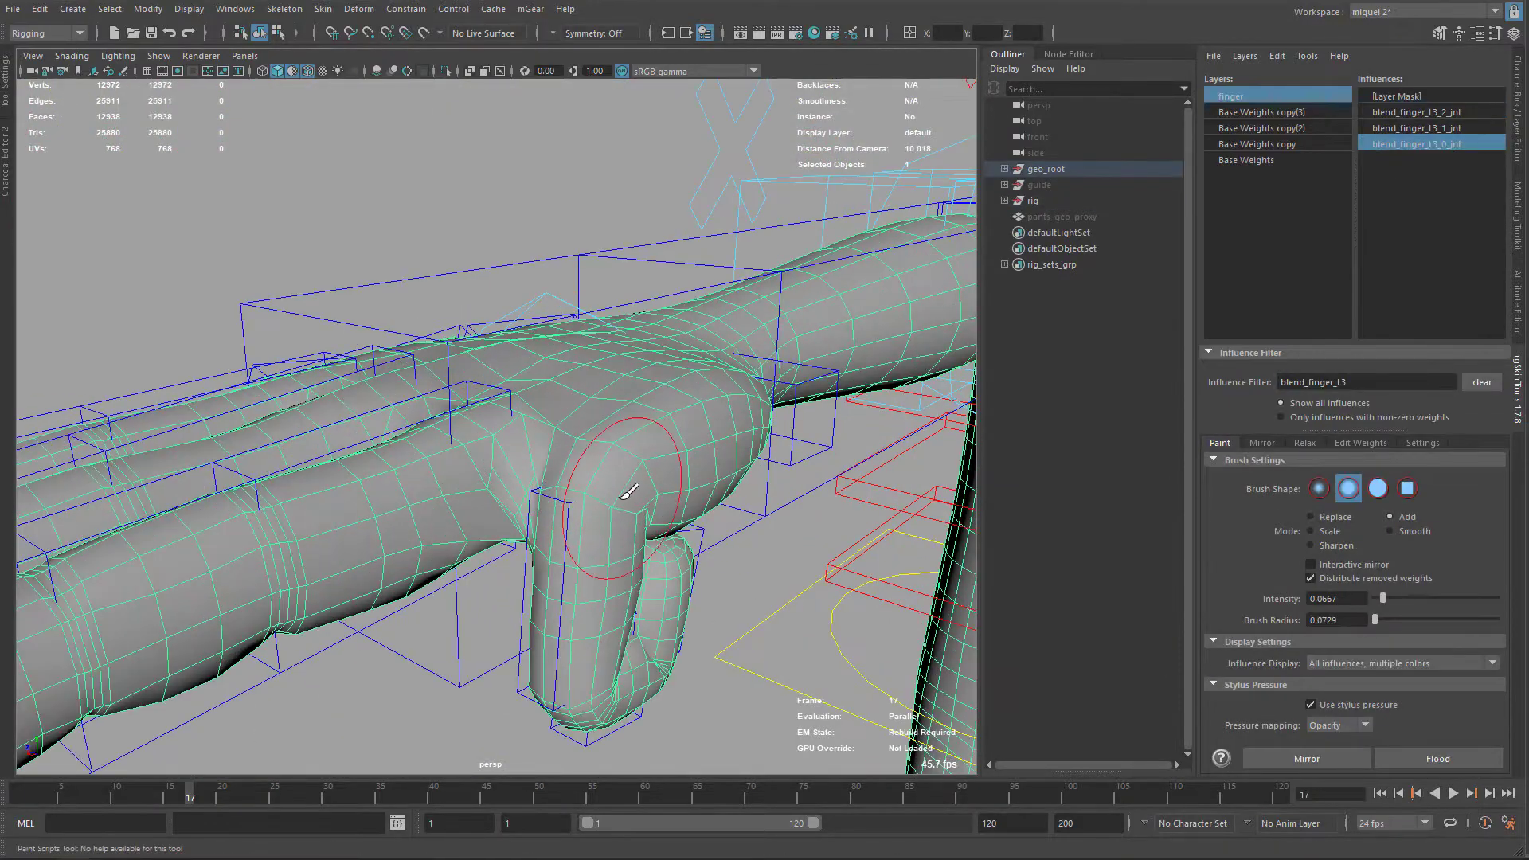
{"action": "mouse_move", "coordinate": [629, 491]}
{"action": "left_mouse_down", "text": "alt"}
{"action": "mouse_move", "coordinate": [515, 443]}
{"action": "mouse_move", "coordinate": [589, 507]}
{"action": "mouse_move", "coordinate": [557, 597]}
{"action": "mouse_move", "coordinate": [637, 518]}
{"action": "mouse_move", "coordinate": [549, 517]}
{"action": "mouse_move", "coordinate": [658, 518]}
{"action": "mouse_move", "coordinate": [518, 446]}
{"action": "left_mouse_up", "text": "alt"}
Paint the blend_finger_L3_1_jnt and blend_finger_L3_2_jnt weights on the little finger's middle and end joints, then leave painting
{"action": "left_click", "coordinate": [1433, 129]}
{"action": "key", "text": "ctrl+1"}
{"action": "left_click", "coordinate": [1416, 112]}
{"action": "key", "text": "q"}
{"action": "key", "text": "ctrl+1"}
Select the twelve FK controls of the four fingers and rotate them together to close the hand into a fist
{"action": "mouse_move", "coordinate": [335, 350]}
{"action": "left_mouse_down"}
{"action": "mouse_move", "coordinate": [438, 408]}
{"action": "mouse_move", "coordinate": [383, 411]}
{"action": "mouse_move", "coordinate": [471, 513]}
{"action": "mouse_move", "coordinate": [505, 519]}
{"action": "mouse_move", "coordinate": [507, 455]}
{"action": "left_mouse_up"}
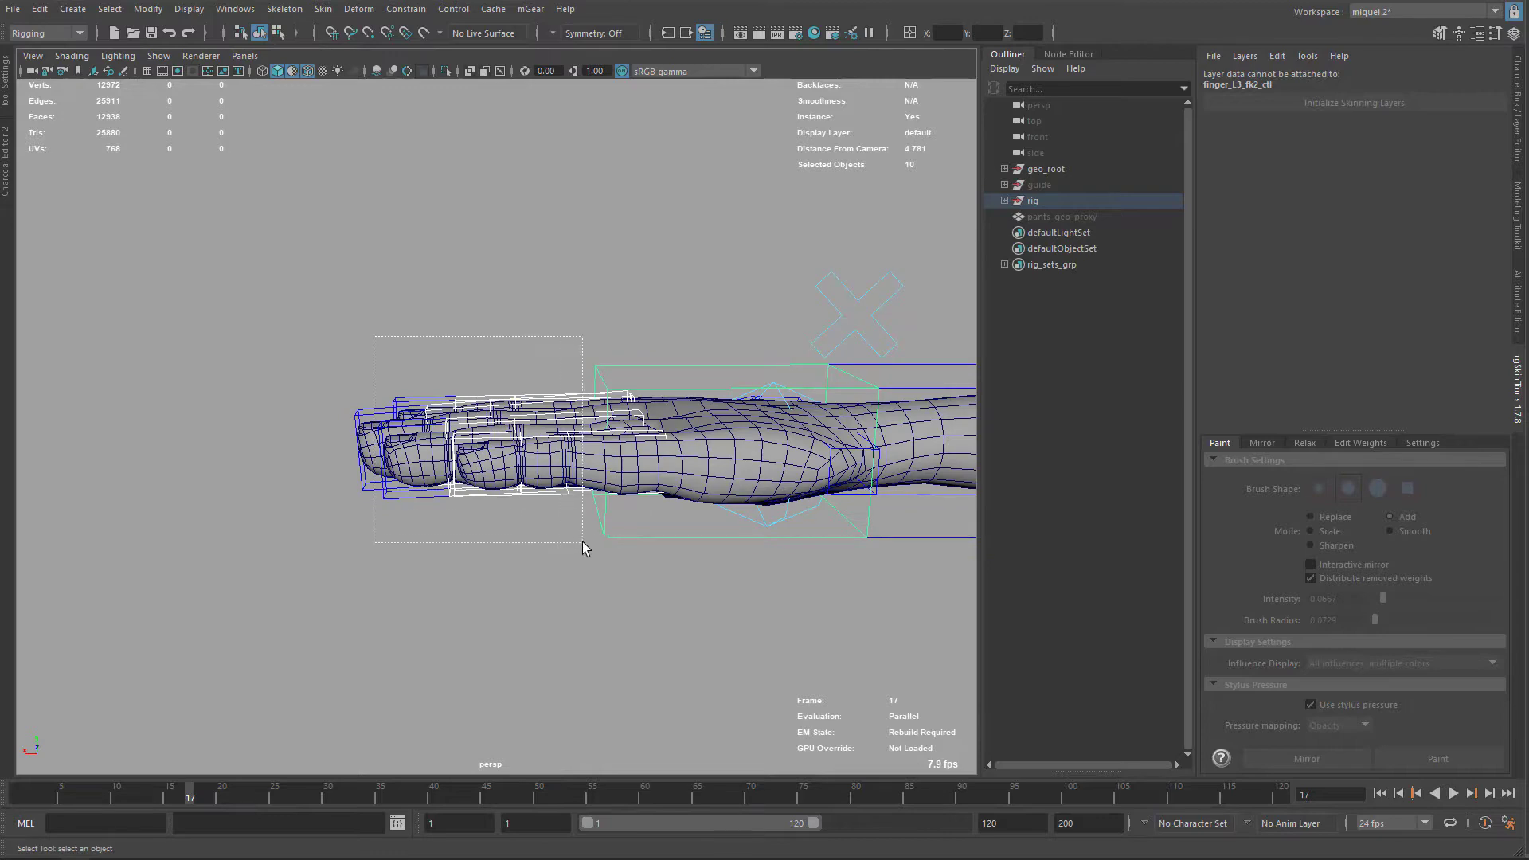
{"action": "left_click_drag", "start_coordinate": [583, 535], "coordinate": [583, 536]}
{"action": "key", "text": "e"}
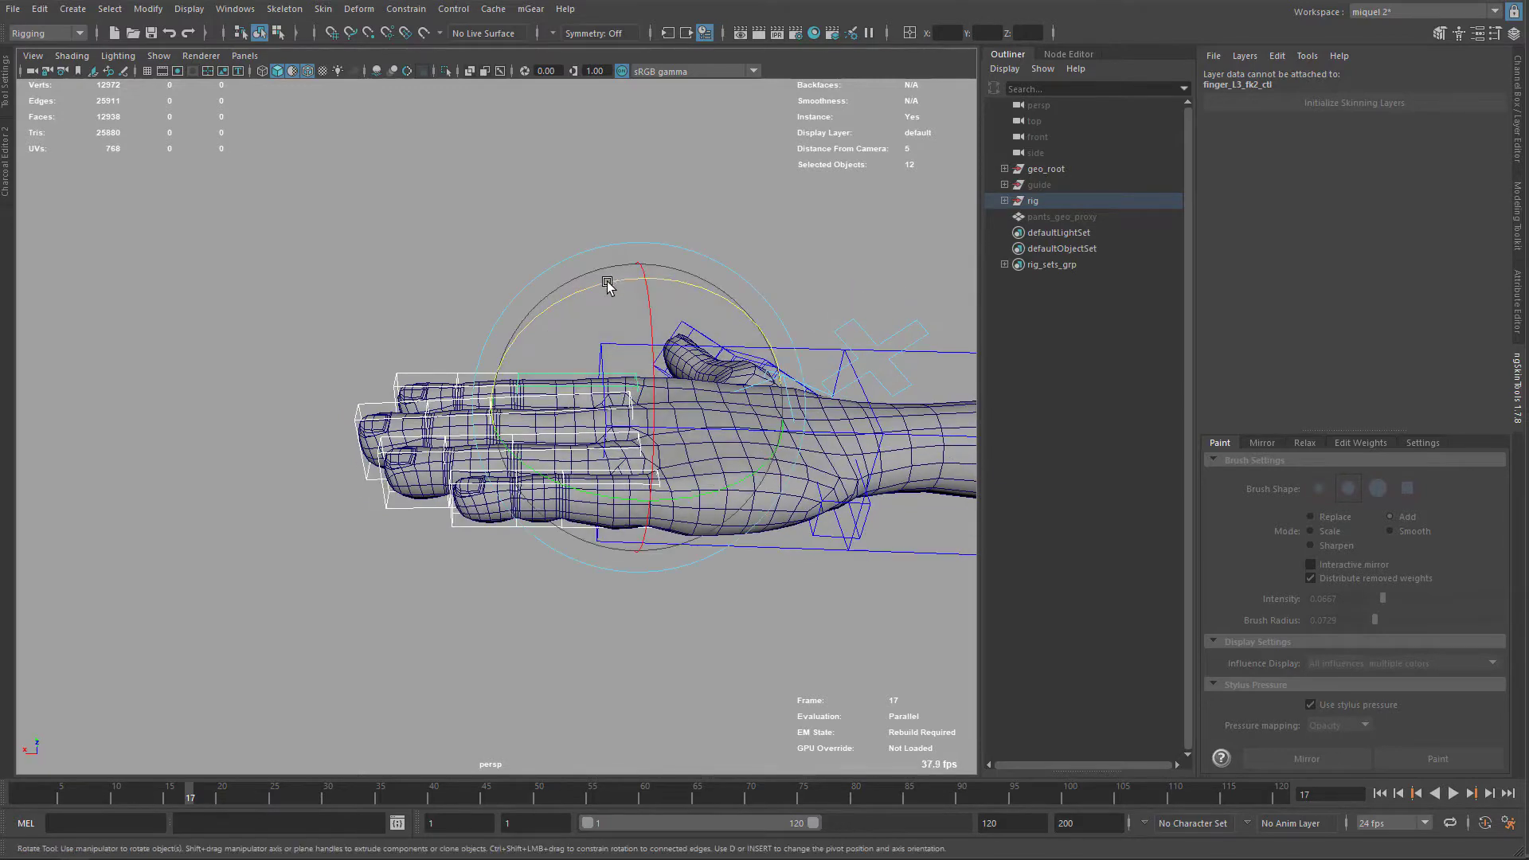
{"action": "left_click_drag", "start_coordinate": [607, 285], "coordinate": [846, 471]}
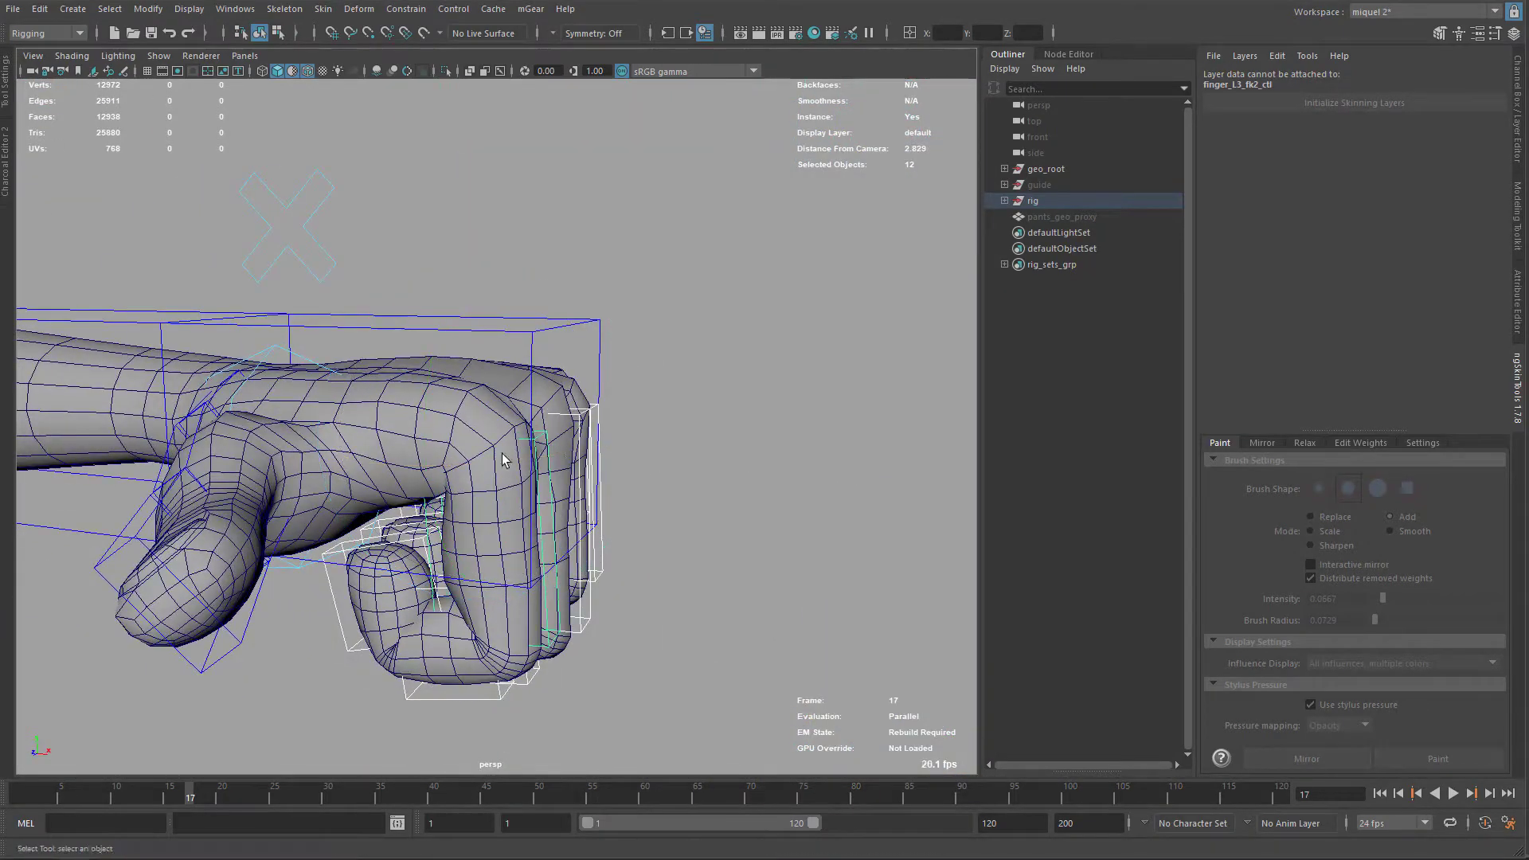
Select the body mesh and start weight painting with influences filtered to blend_finger_L0 and blend_finger_L0_0_jnt active
{"action": "left_click", "coordinate": [456, 391]}
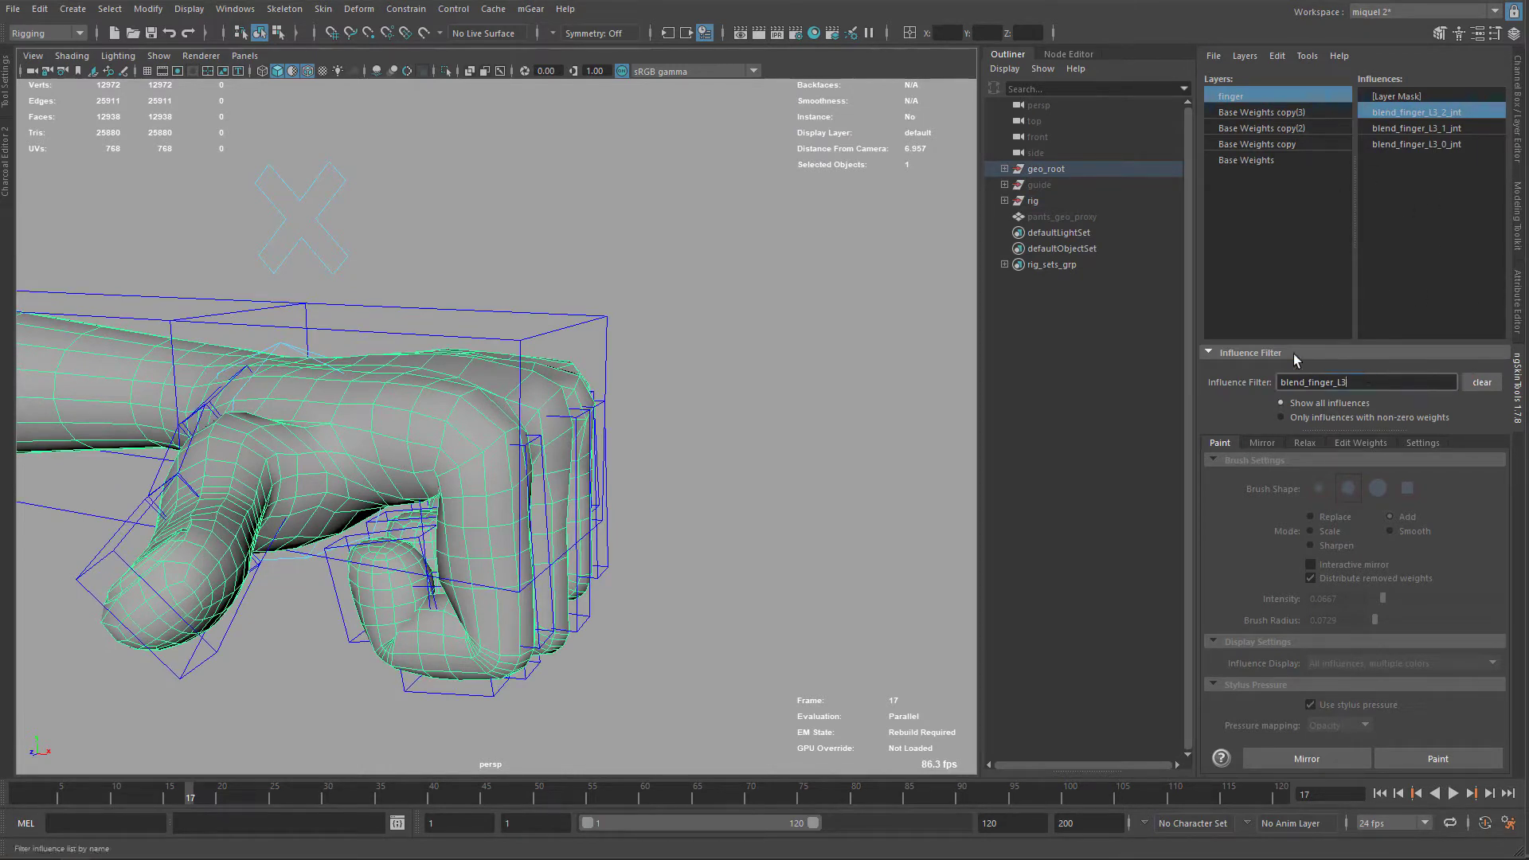
{"action": "key", "text": "BackSpace"}
{"action": "type", "text": "0"}
{"action": "key", "text": "Return"}
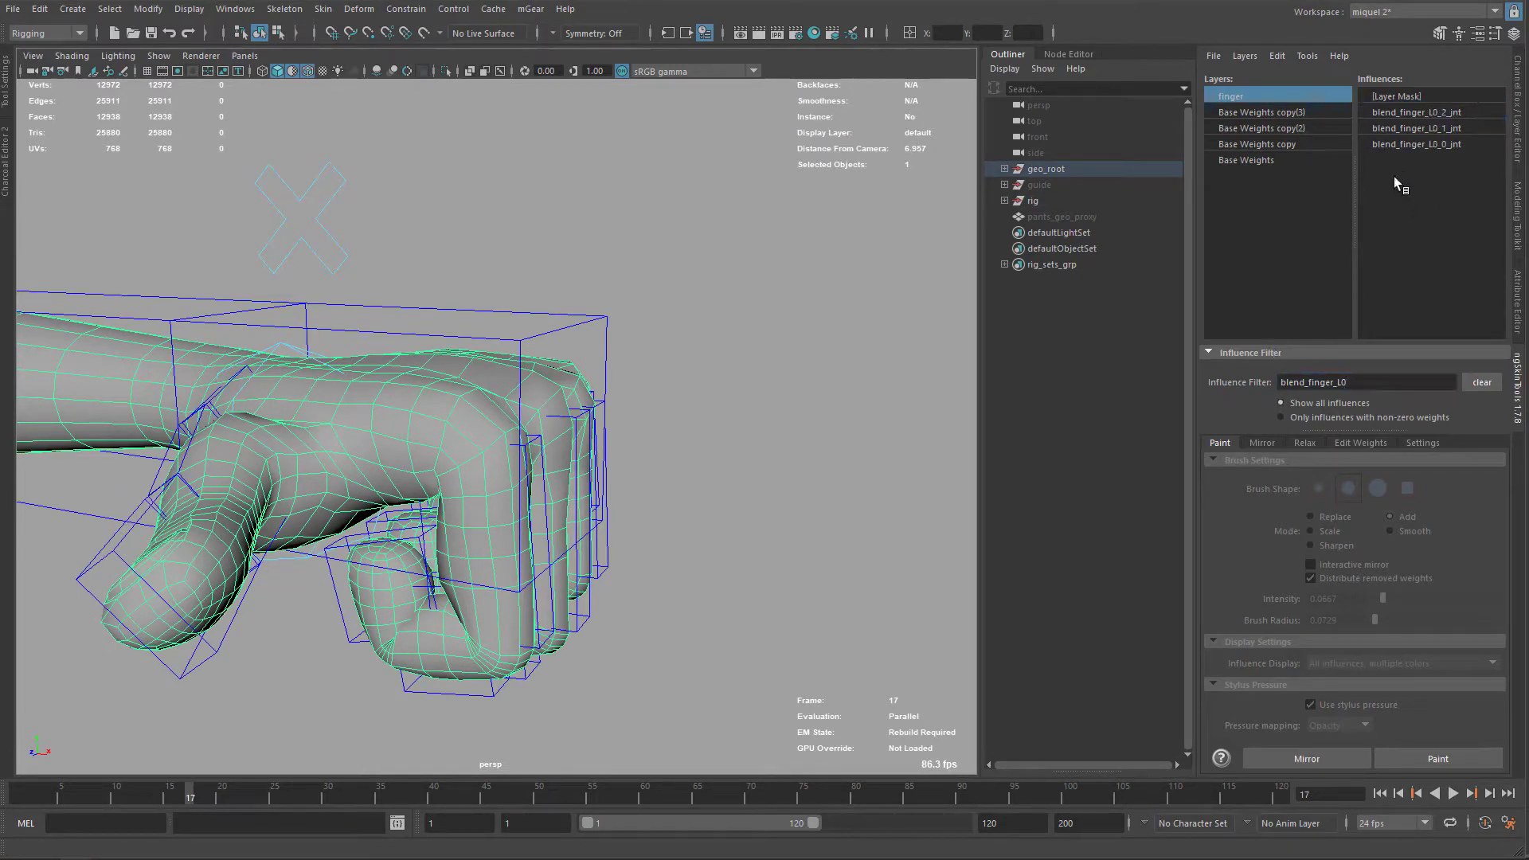
{"action": "left_click", "coordinate": [1430, 758]}
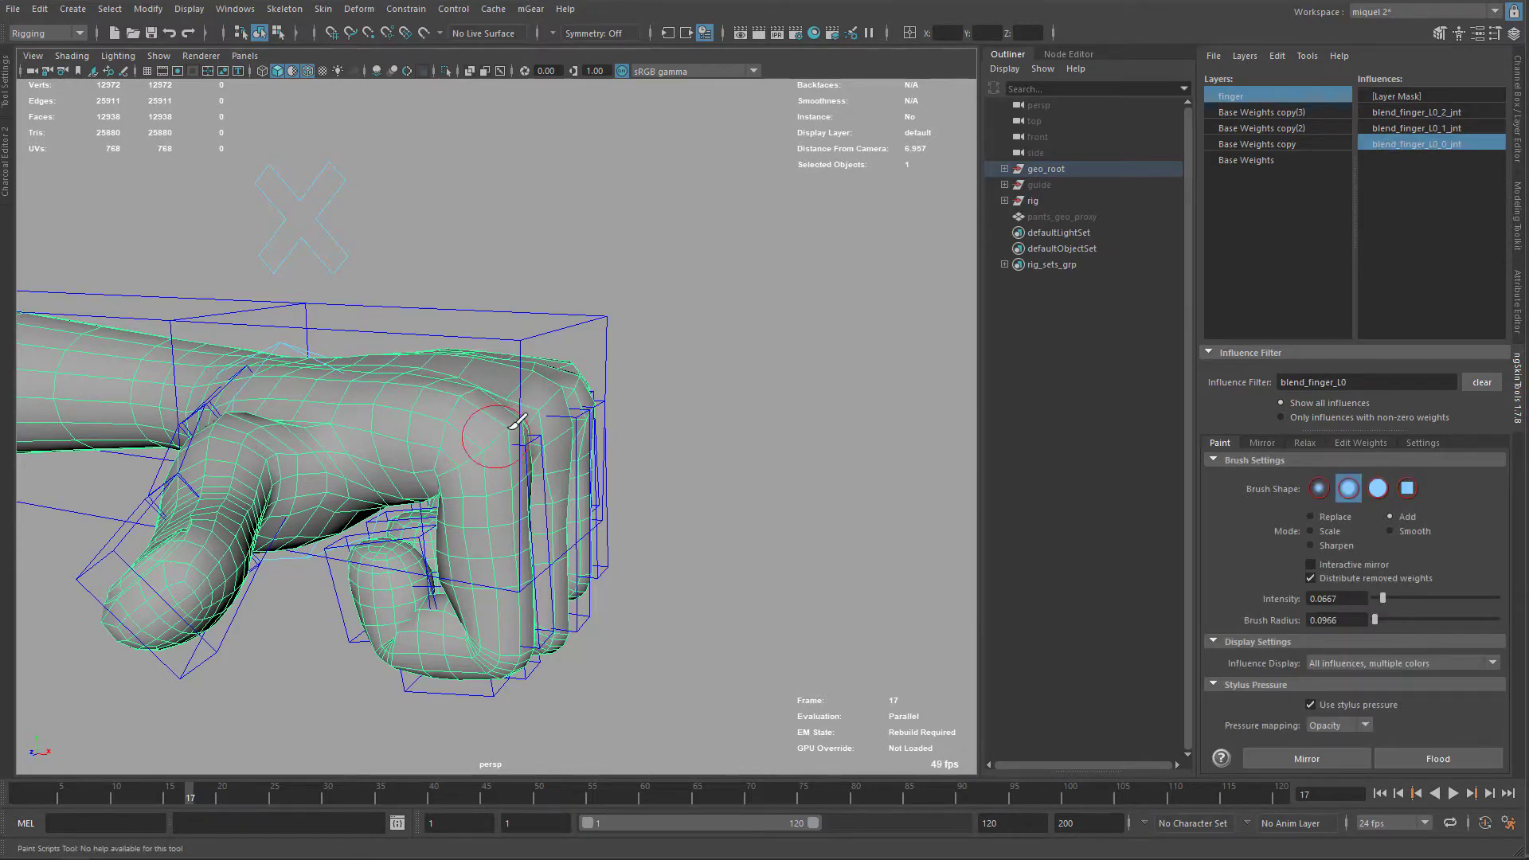
Touch up the blend_finger_L0_0_jnt weights around the index finger's base knuckle, undo the last stroke and stop painting
{"action": "left_click_drag", "start_coordinate": [510, 428], "coordinate": [493, 431], "text": "alt"}
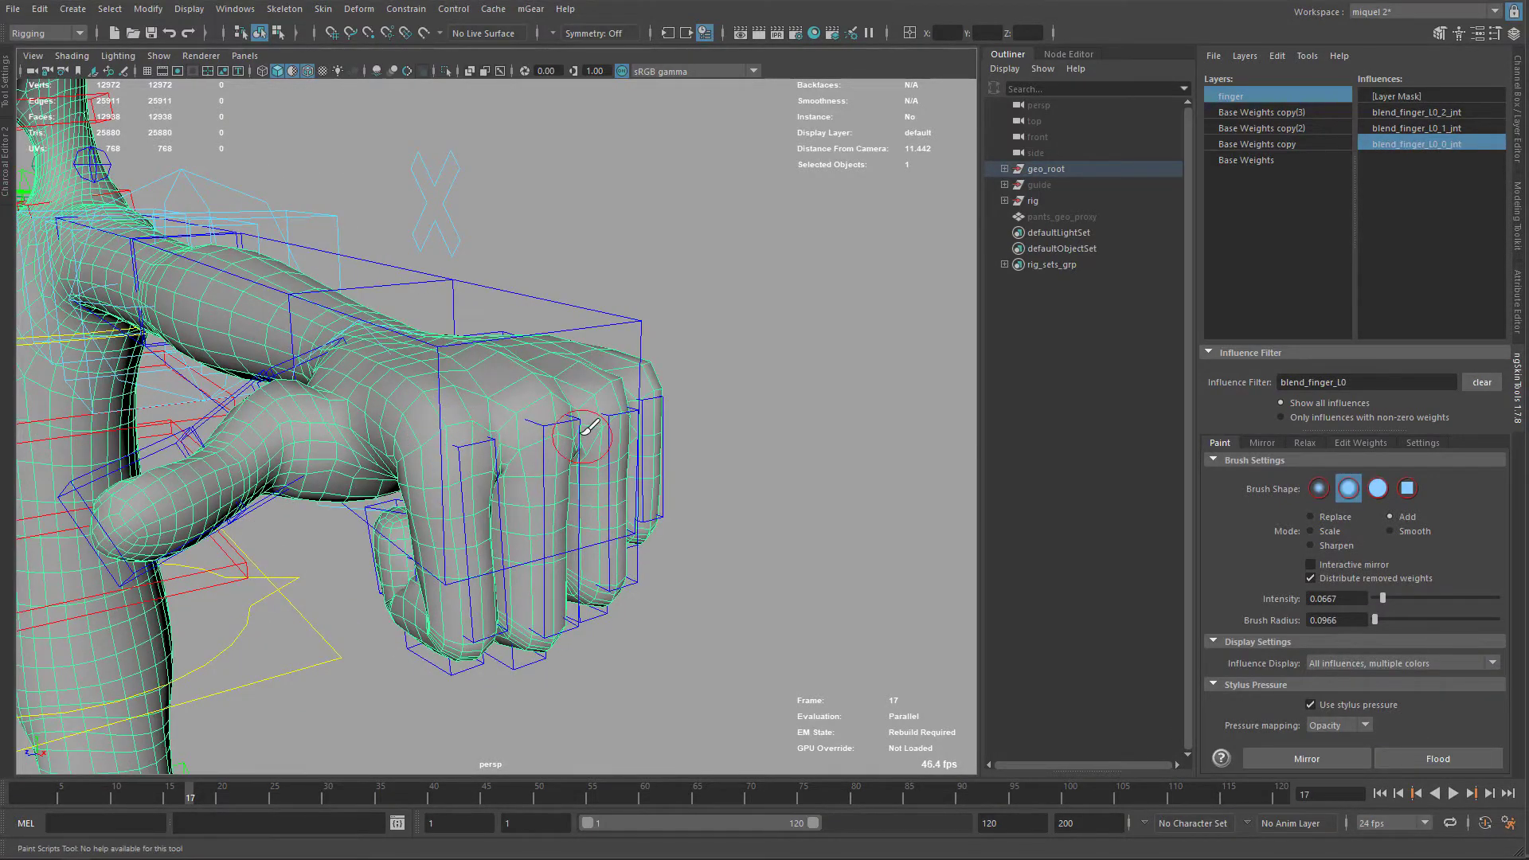
{"action": "left_click_drag", "start_coordinate": [589, 428], "coordinate": [411, 396], "text": "alt"}
{"action": "left_click_drag", "start_coordinate": [504, 402], "coordinate": [448, 412], "text": "alt"}
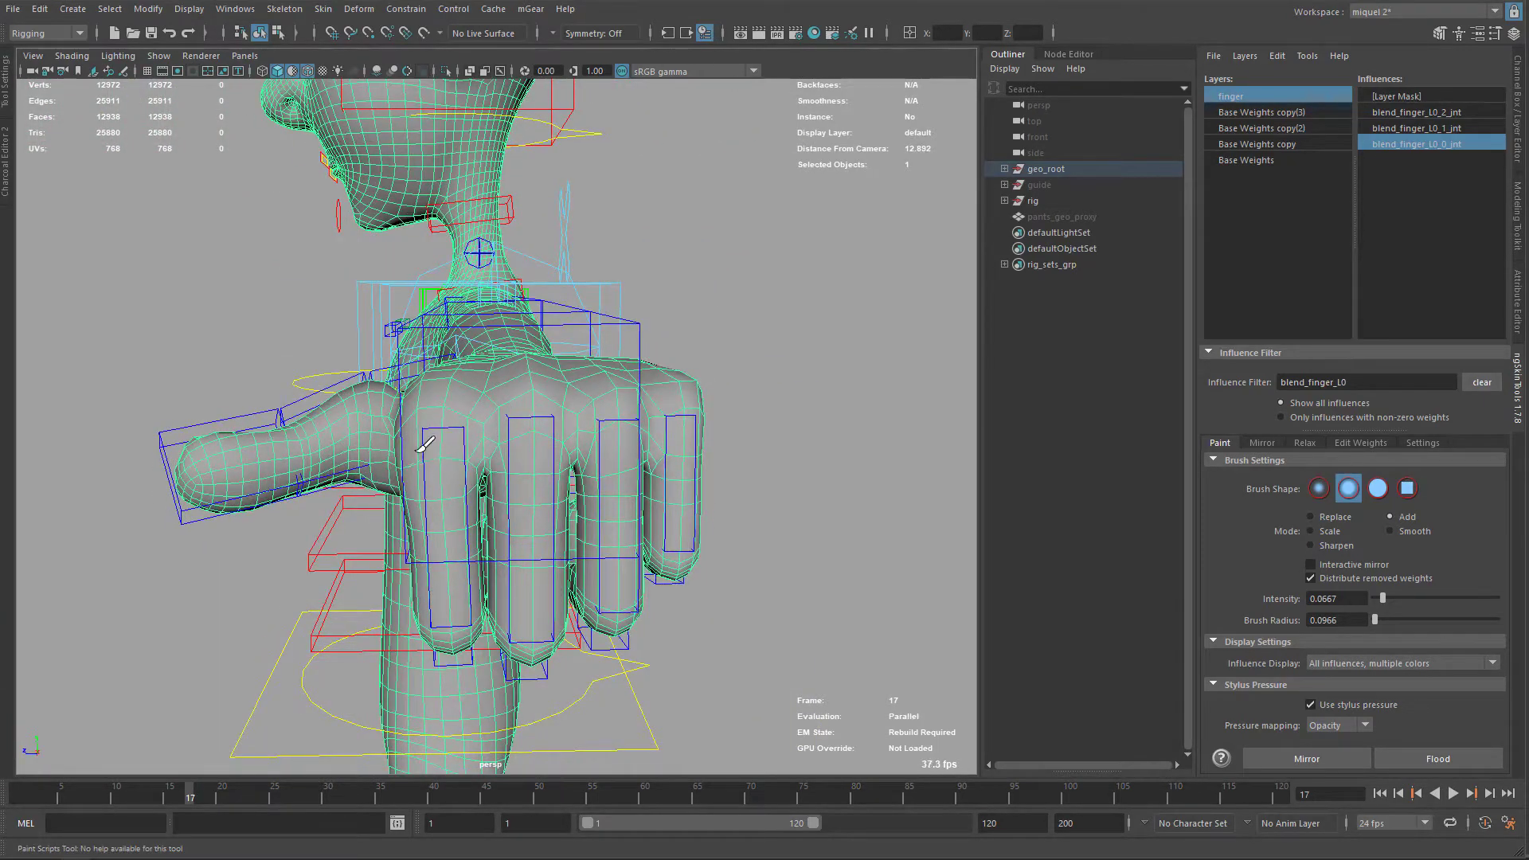
{"action": "left_click_drag", "start_coordinate": [417, 466], "coordinate": [458, 470], "text": "alt"}
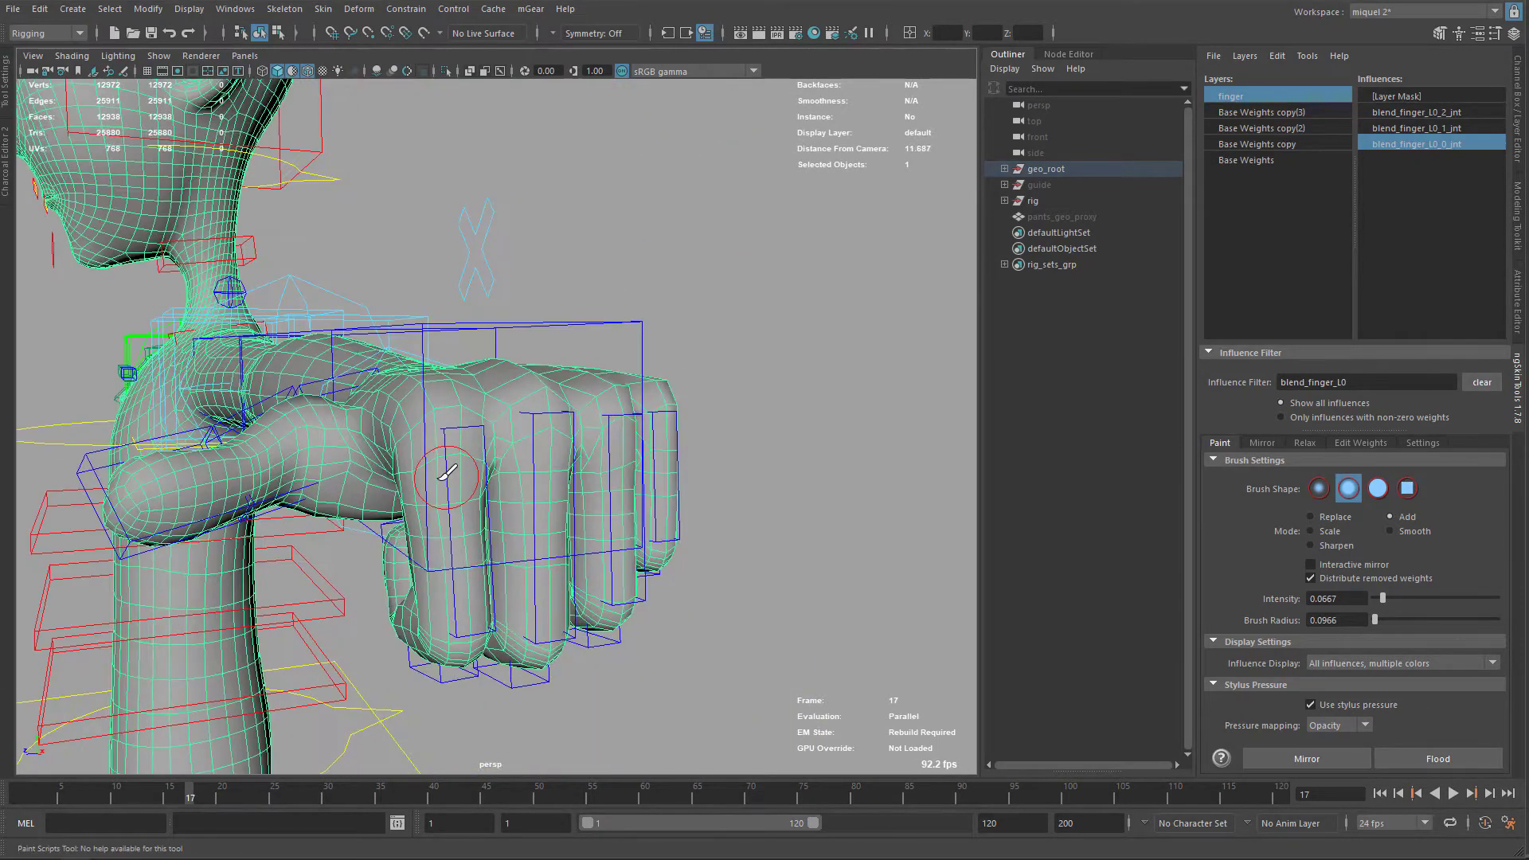
{"action": "key", "text": "ctrl+z"}
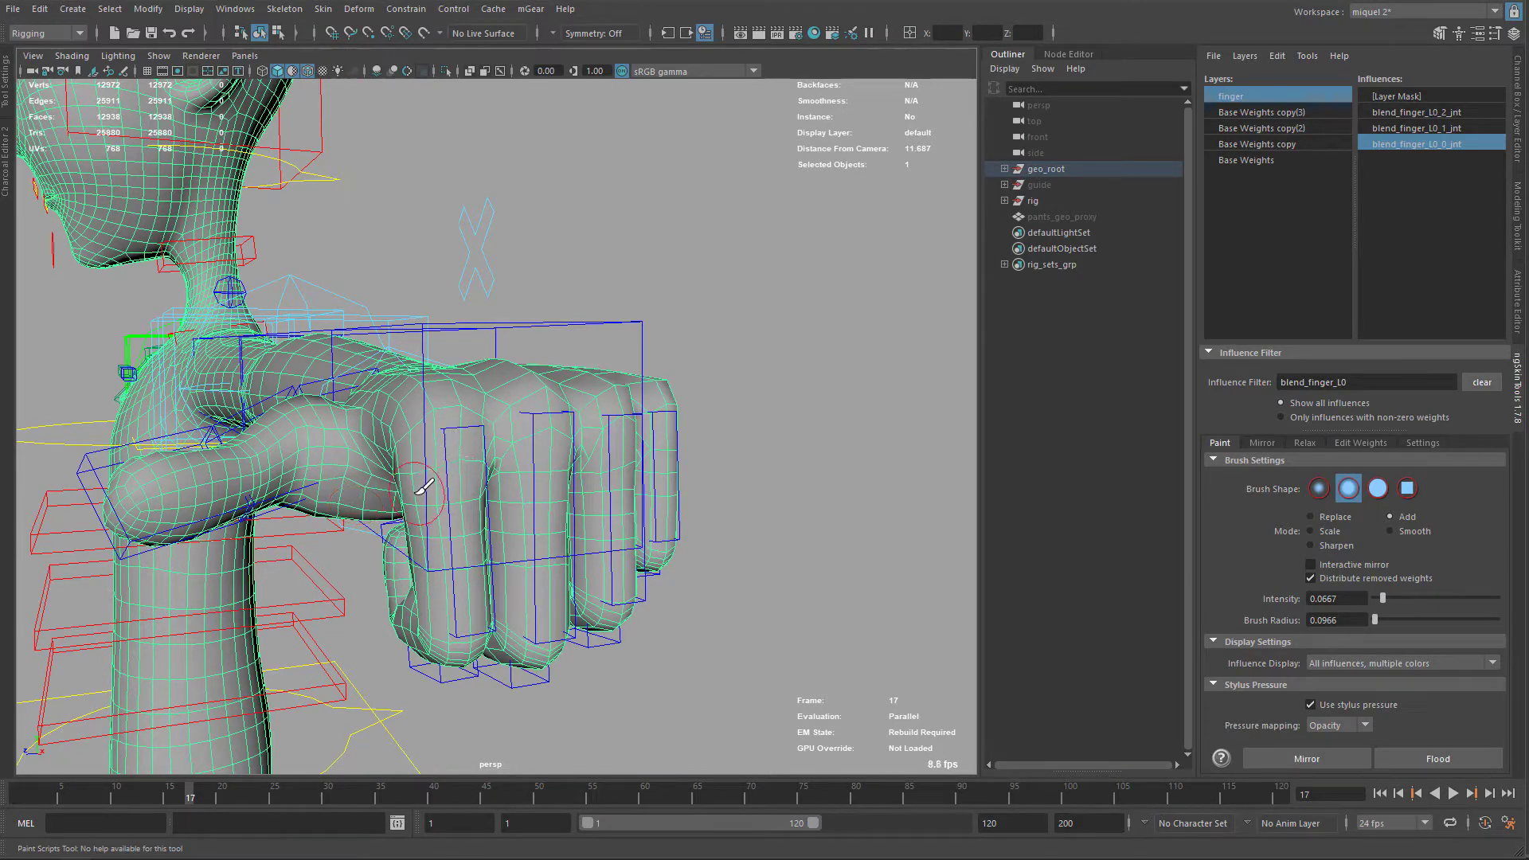
{"action": "mouse_move", "coordinate": [535, 472]}
{"action": "left_mouse_down", "text": "alt"}
{"action": "mouse_move", "coordinate": [505, 474]}
{"action": "mouse_move", "coordinate": [499, 450]}
{"action": "mouse_move", "coordinate": [690, 482]}
{"action": "left_mouse_up", "text": "alt"}
{"action": "key", "text": "q"}
Switch the finger skin layer off and back on to compare the shape of the closed fist
{"action": "right_click", "coordinate": [1239, 101]}
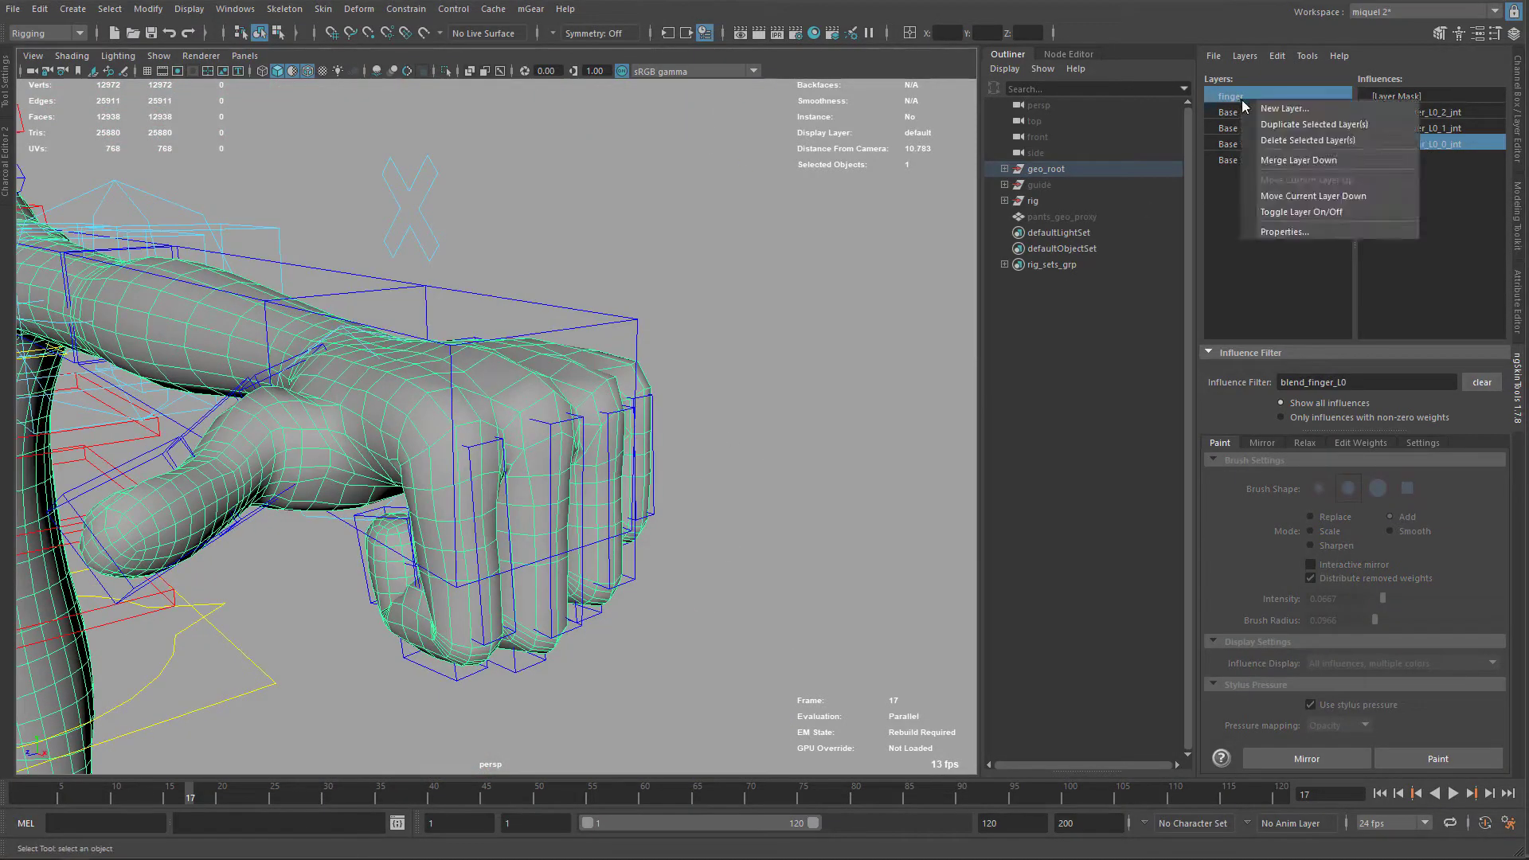
{"action": "left_click", "coordinate": [1308, 212]}
{"action": "left_click_drag", "start_coordinate": [780, 370], "coordinate": [845, 364], "text": "alt"}
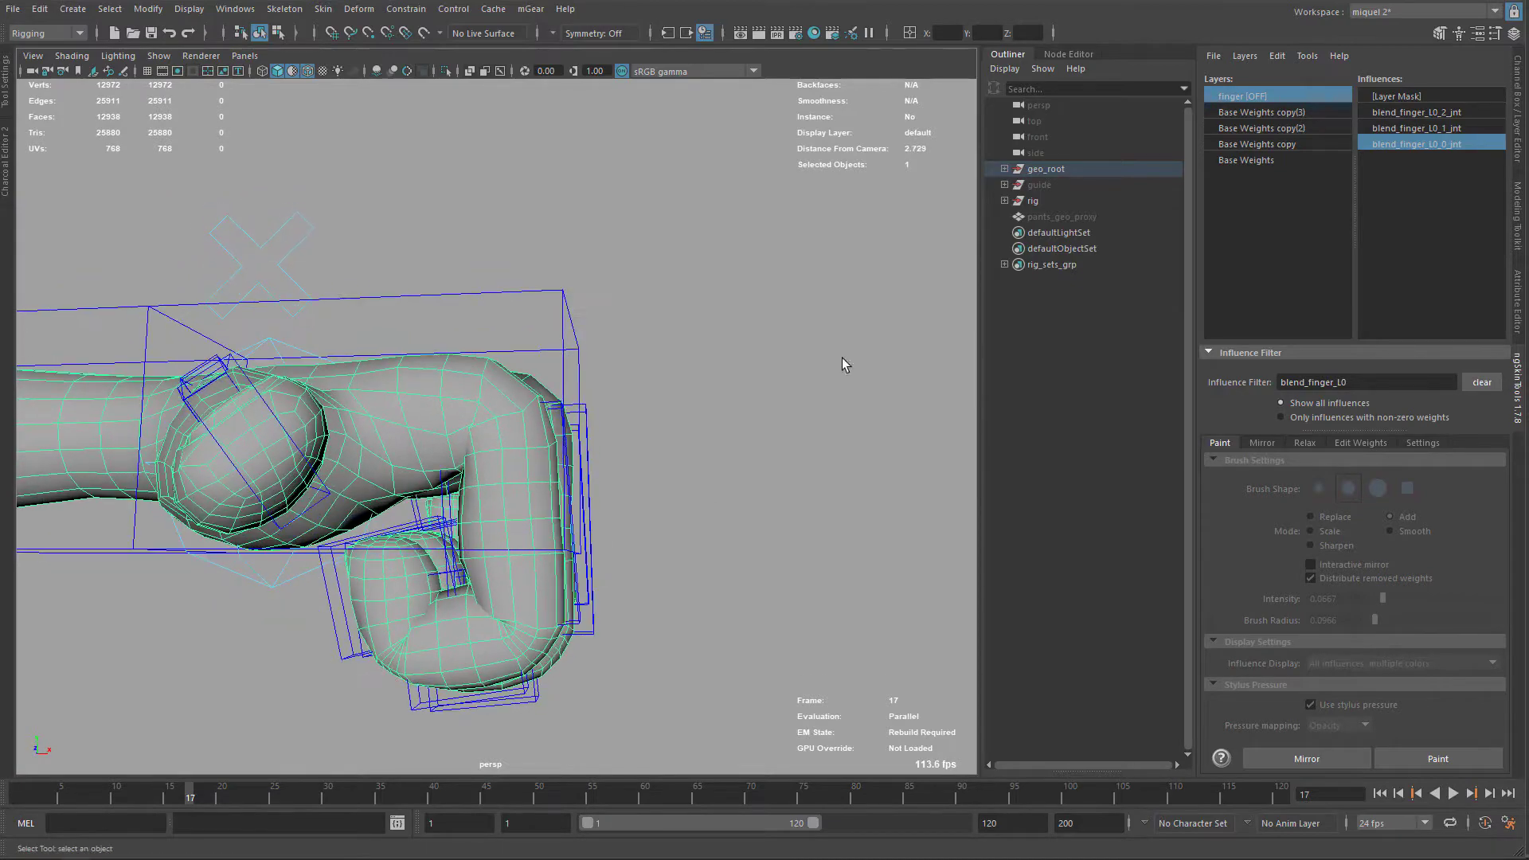
{"action": "right_click", "coordinate": [1245, 99]}
{"action": "left_click", "coordinate": [1312, 210]}
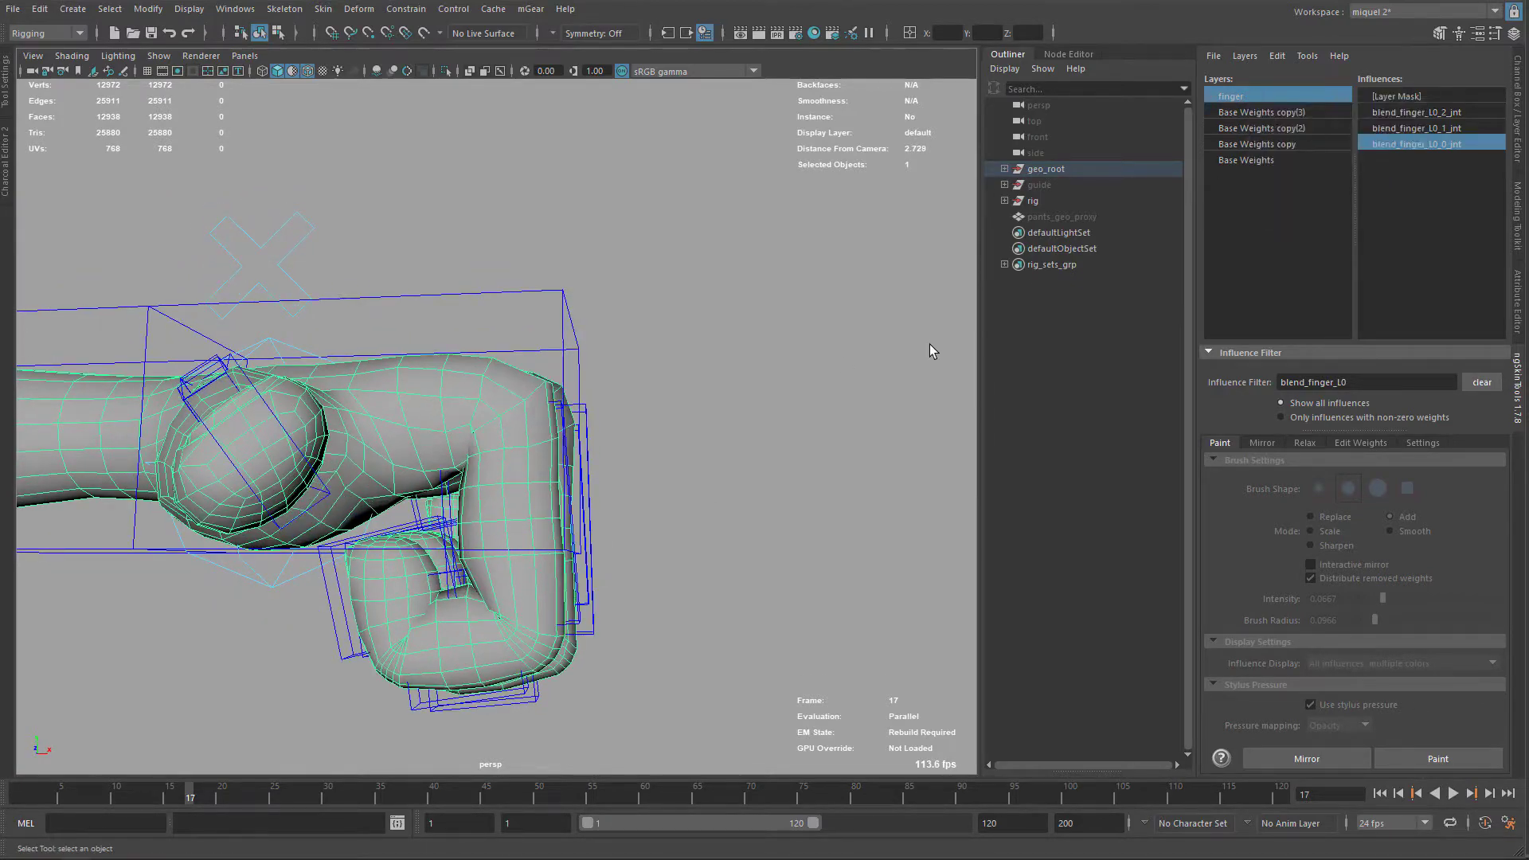
Select the left thumb's fk1 control and save the scene
{"action": "left_click_drag", "start_coordinate": [731, 401], "coordinate": [565, 338], "text": "alt"}
{"action": "middle_click_drag", "start_coordinate": [565, 339], "coordinate": [591, 302], "text": "alt"}
{"action": "left_click_drag", "start_coordinate": [591, 301], "coordinate": [716, 217], "text": "alt"}
{"action": "left_click", "coordinate": [394, 247]}
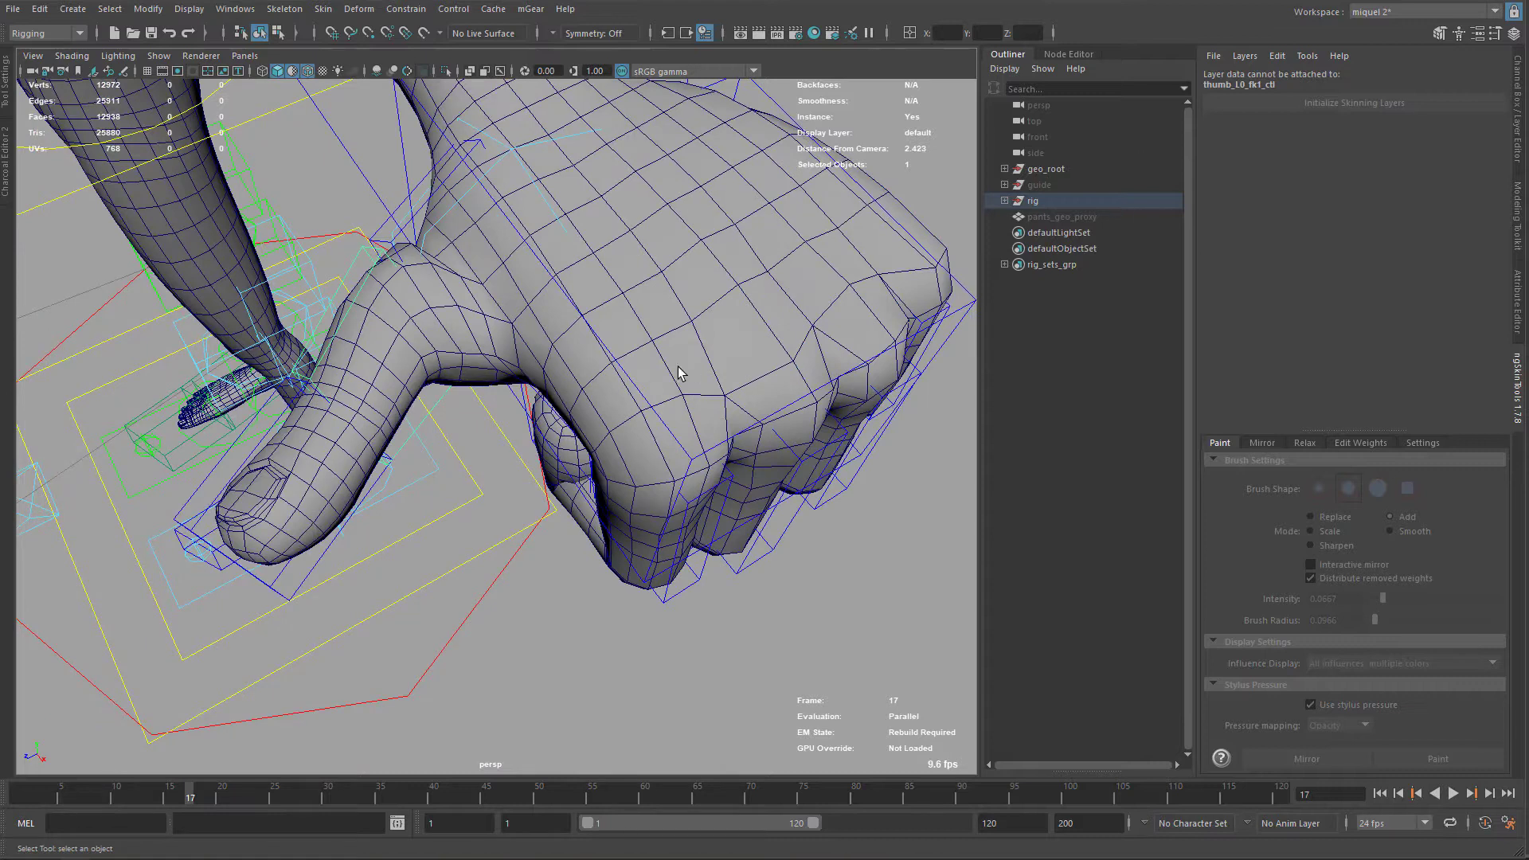
{"action": "left_click_drag", "start_coordinate": [487, 389], "coordinate": [489, 403], "text": "alt"}
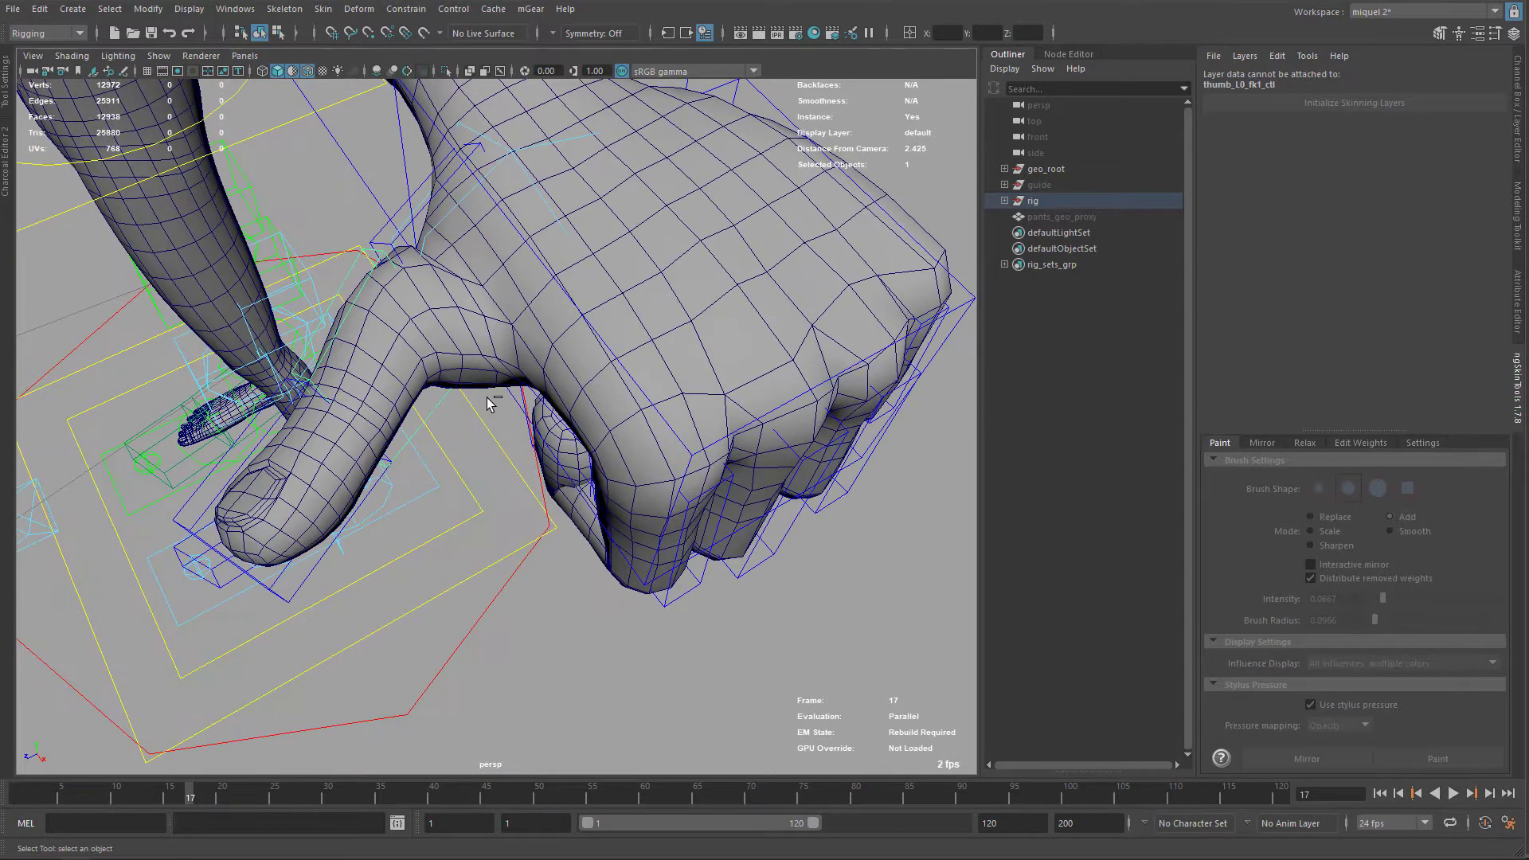
{"action": "key", "text": "ctrl+s"}
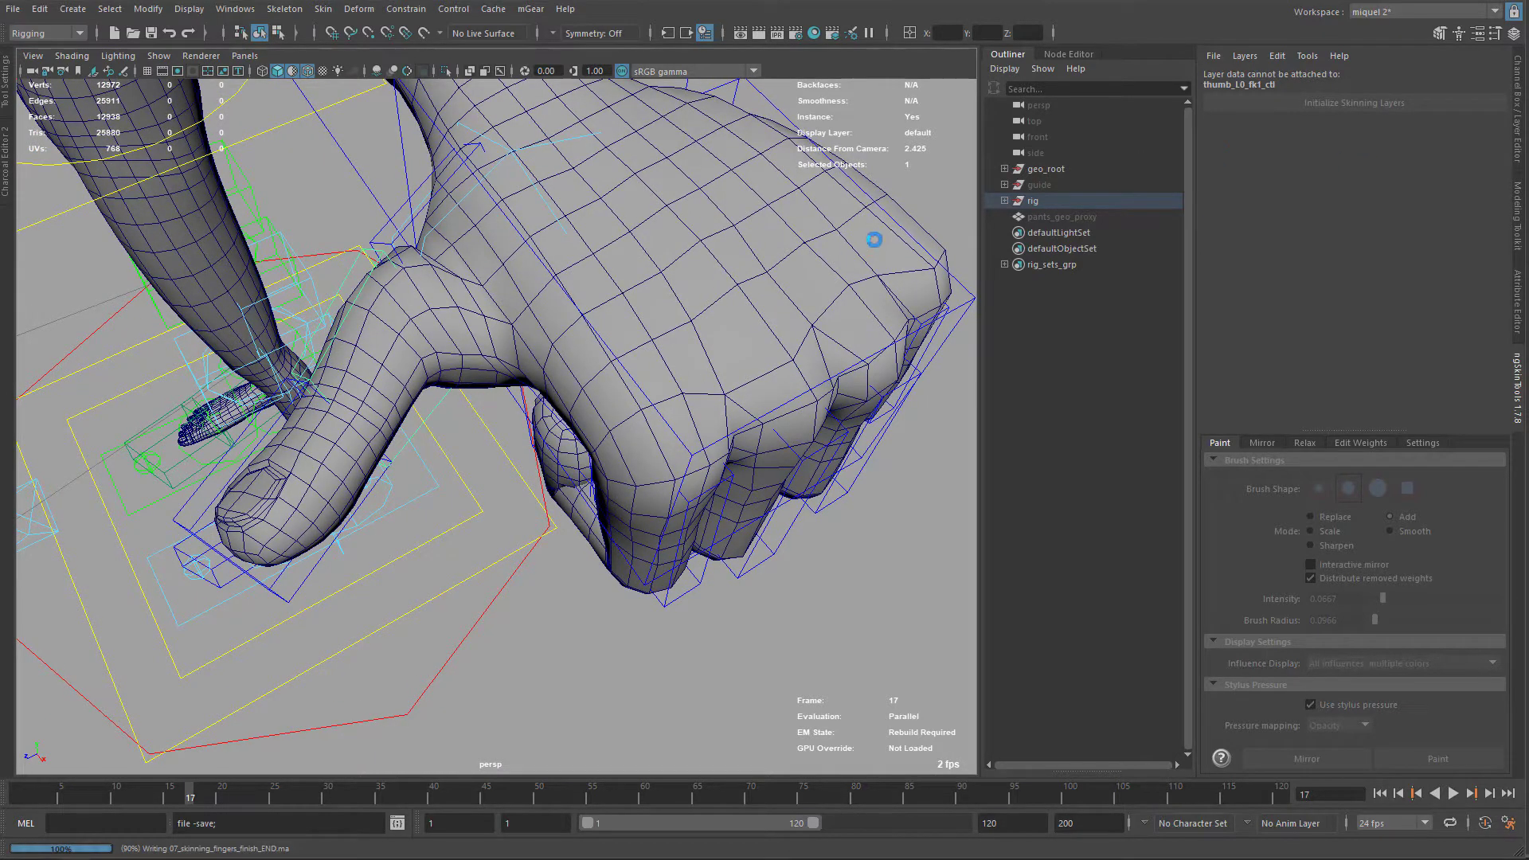
Select the body mesh and filter the influence list by "thumb_L"
{"action": "left_click", "coordinate": [915, 227]}
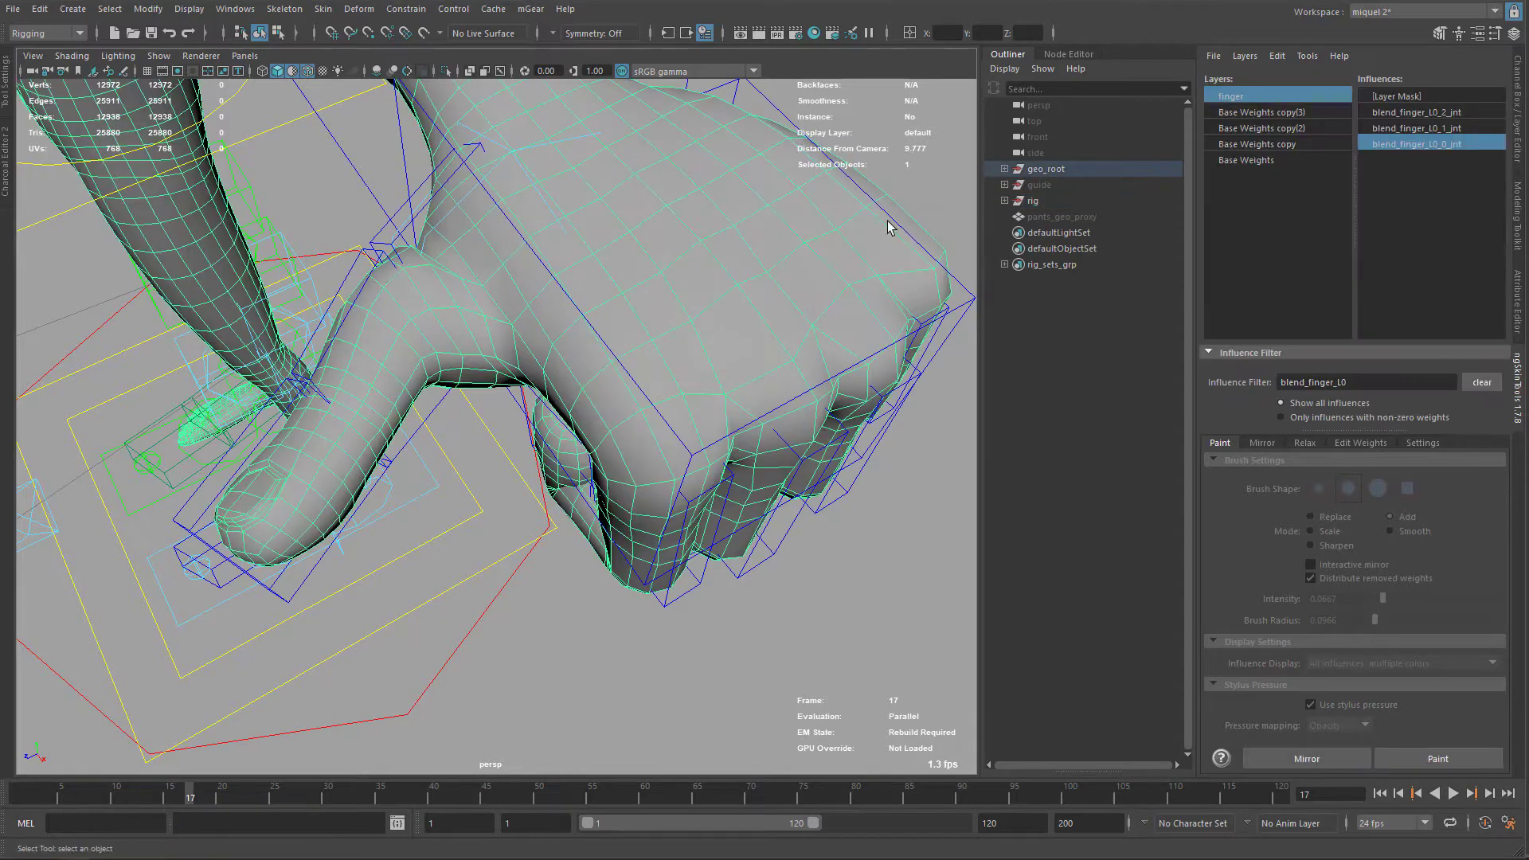
{"action": "left_click_drag", "start_coordinate": [578, 308], "coordinate": [748, 313], "text": "alt"}
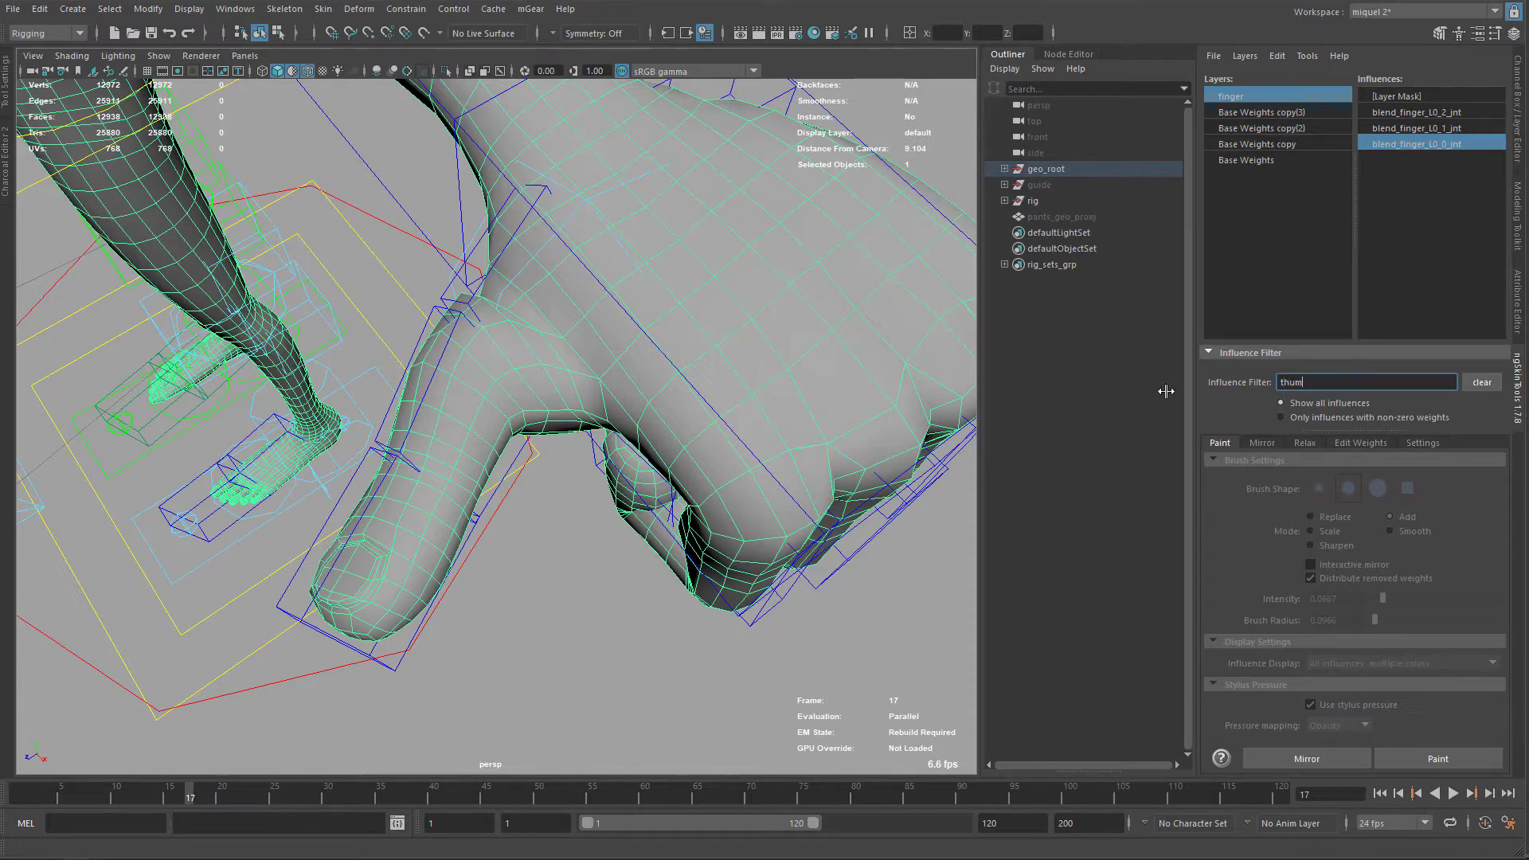
{"action": "type", "text": "thumb_L"}
{"action": "key", "text": "Return"}
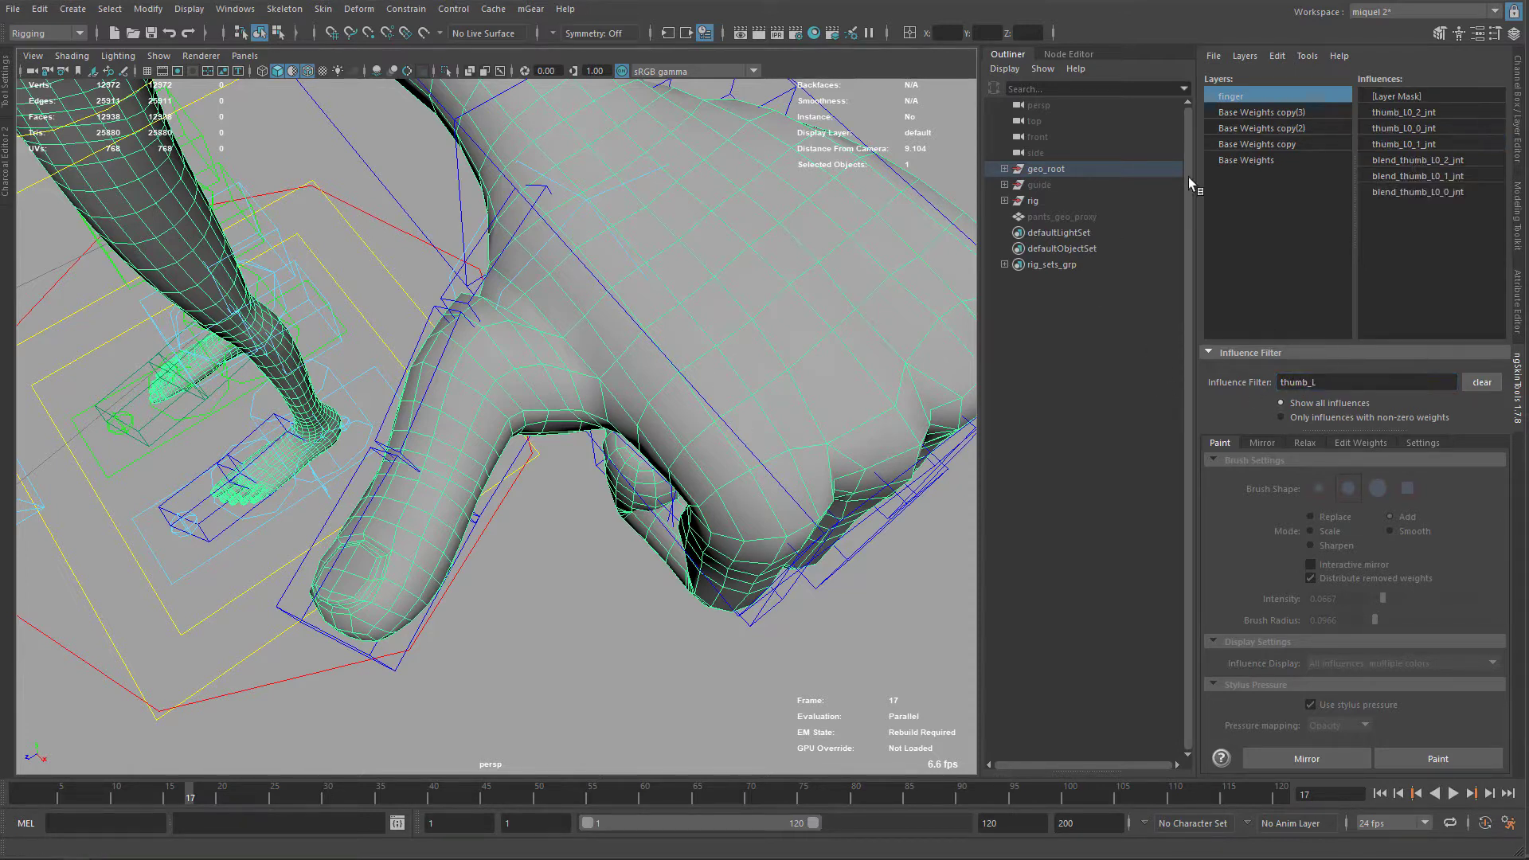
Select the left thumb's fk0 control and rotate the thumb slightly closer to the fist
{"action": "left_click", "coordinate": [491, 285]}
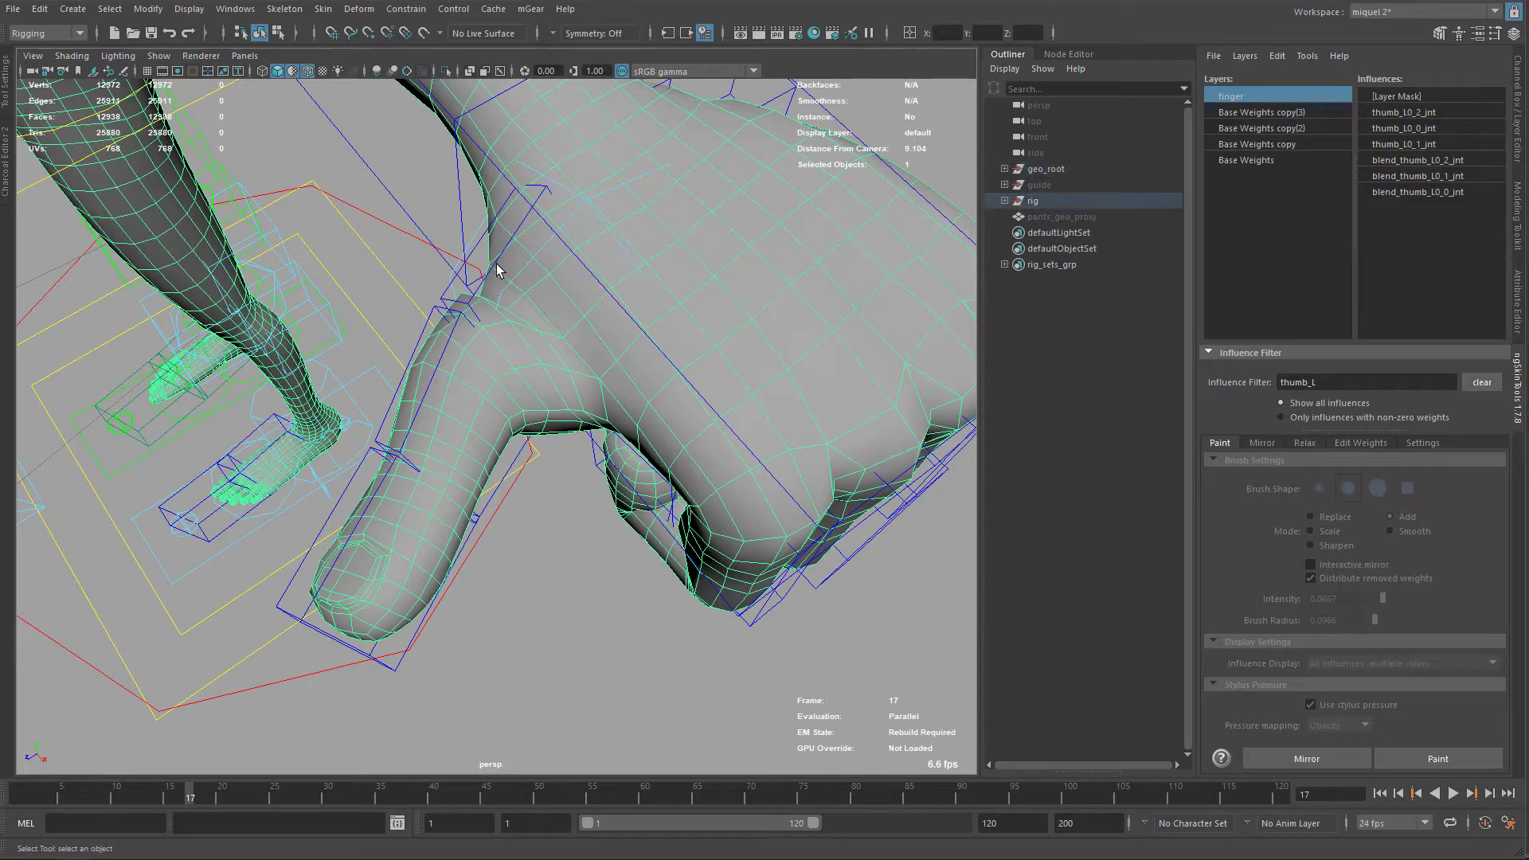
{"action": "key", "text": "e"}
{"action": "mouse_move", "coordinate": [488, 266]}
{"action": "middle_mouse_down"}
{"action": "mouse_move", "coordinate": [502, 341]}
{"action": "mouse_move", "coordinate": [475, 279]}
{"action": "middle_mouse_up"}
{"action": "left_click_drag", "start_coordinate": [474, 278], "coordinate": [476, 270]}
{"action": "key", "text": "q"}
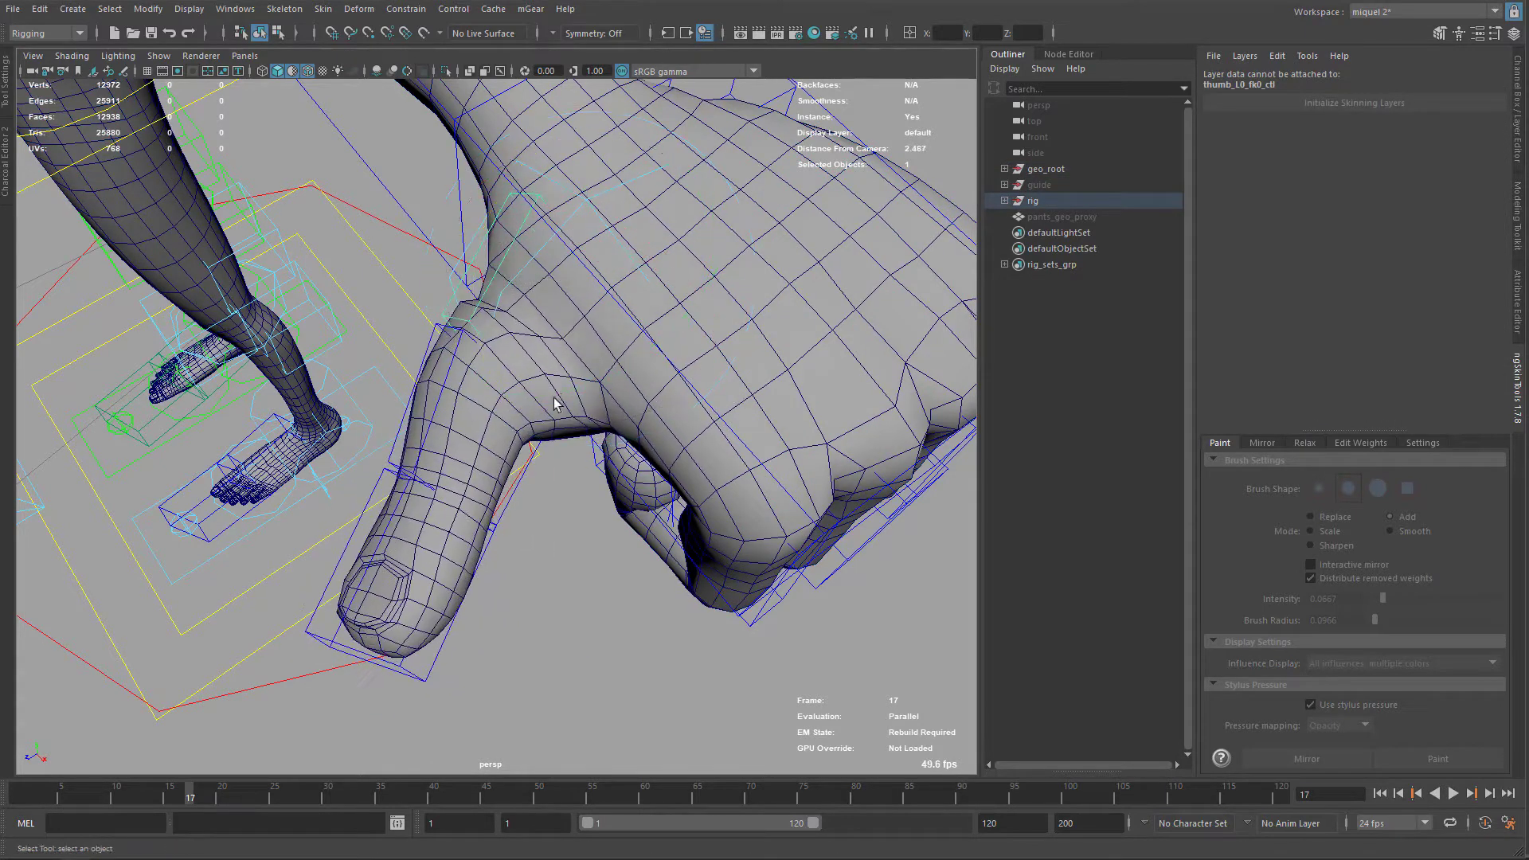
Start painting on the body mesh with influence colours shown and add thumb_L0_0_jnt weight at the thumb base near the wrist, intensity 0.0667
{"action": "left_click", "coordinate": [555, 438]}
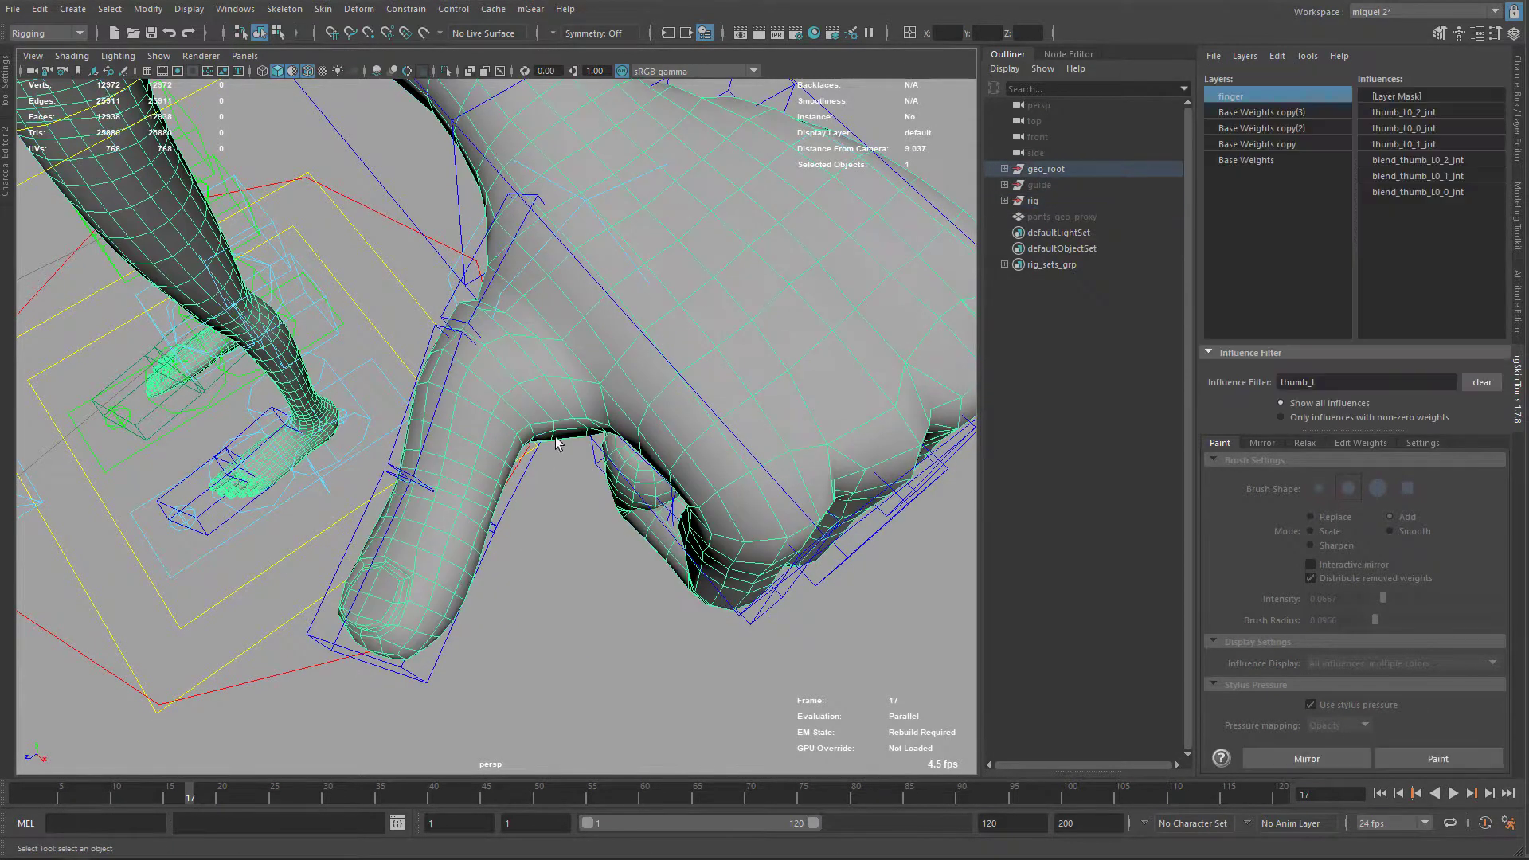
{"action": "left_click", "coordinate": [1439, 758]}
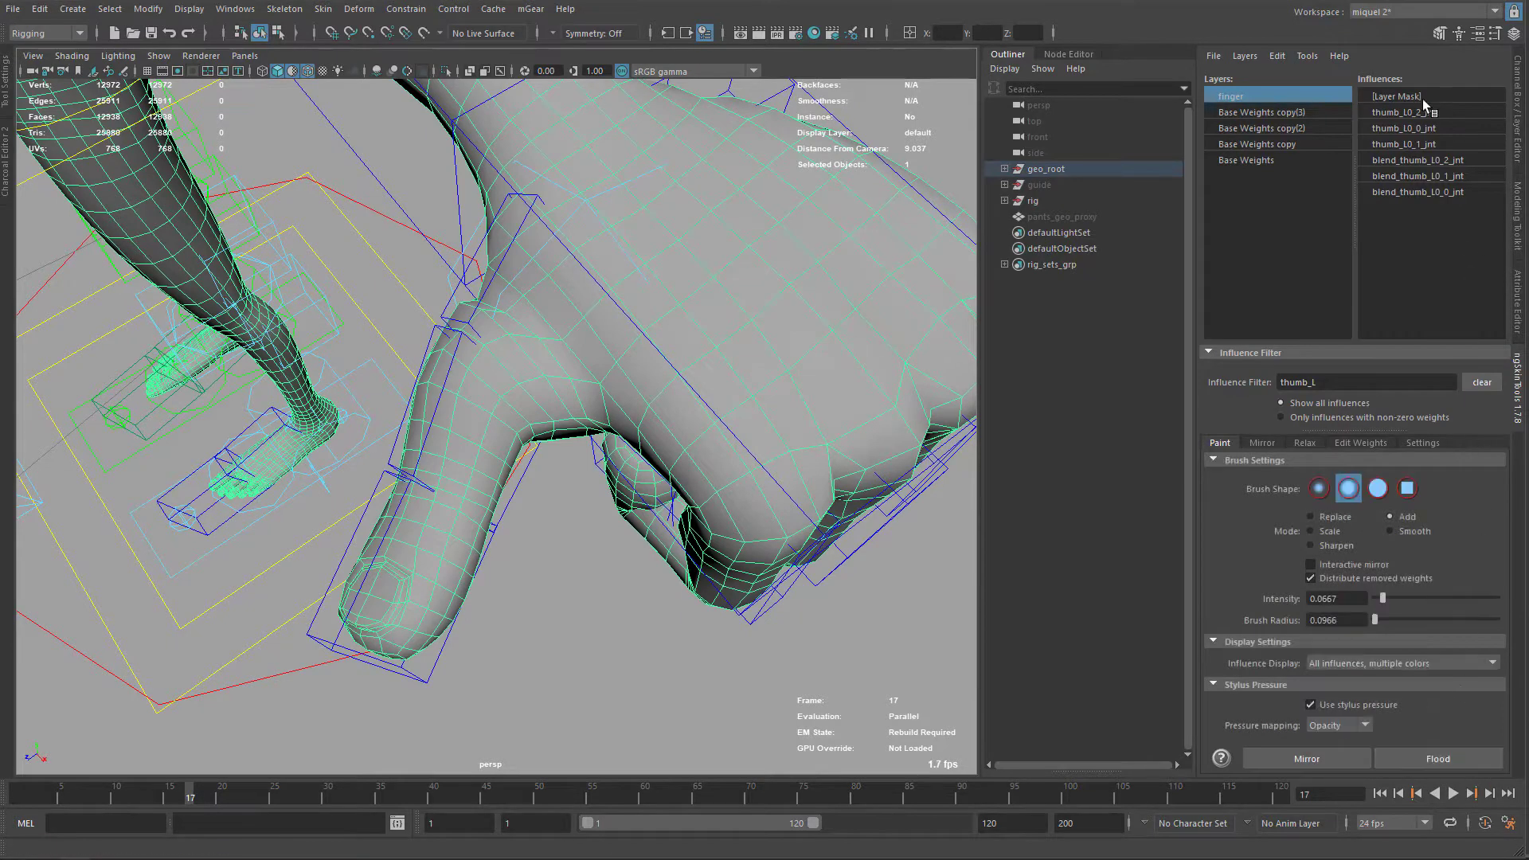
{"action": "left_click", "coordinate": [1424, 129]}
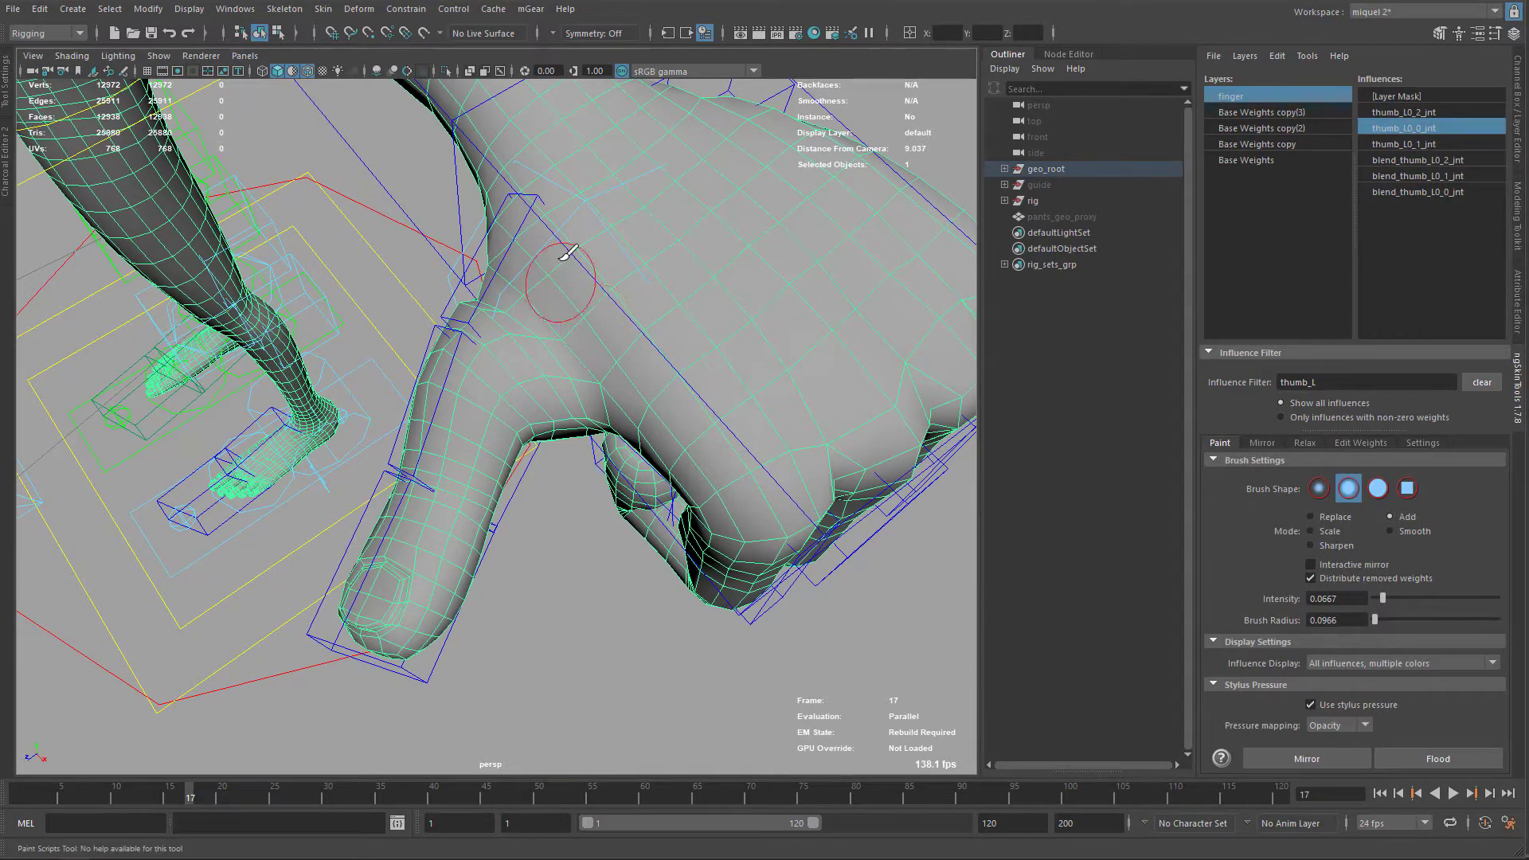
{"action": "middle_click_drag", "start_coordinate": [564, 259], "coordinate": [588, 269], "text": "alt"}
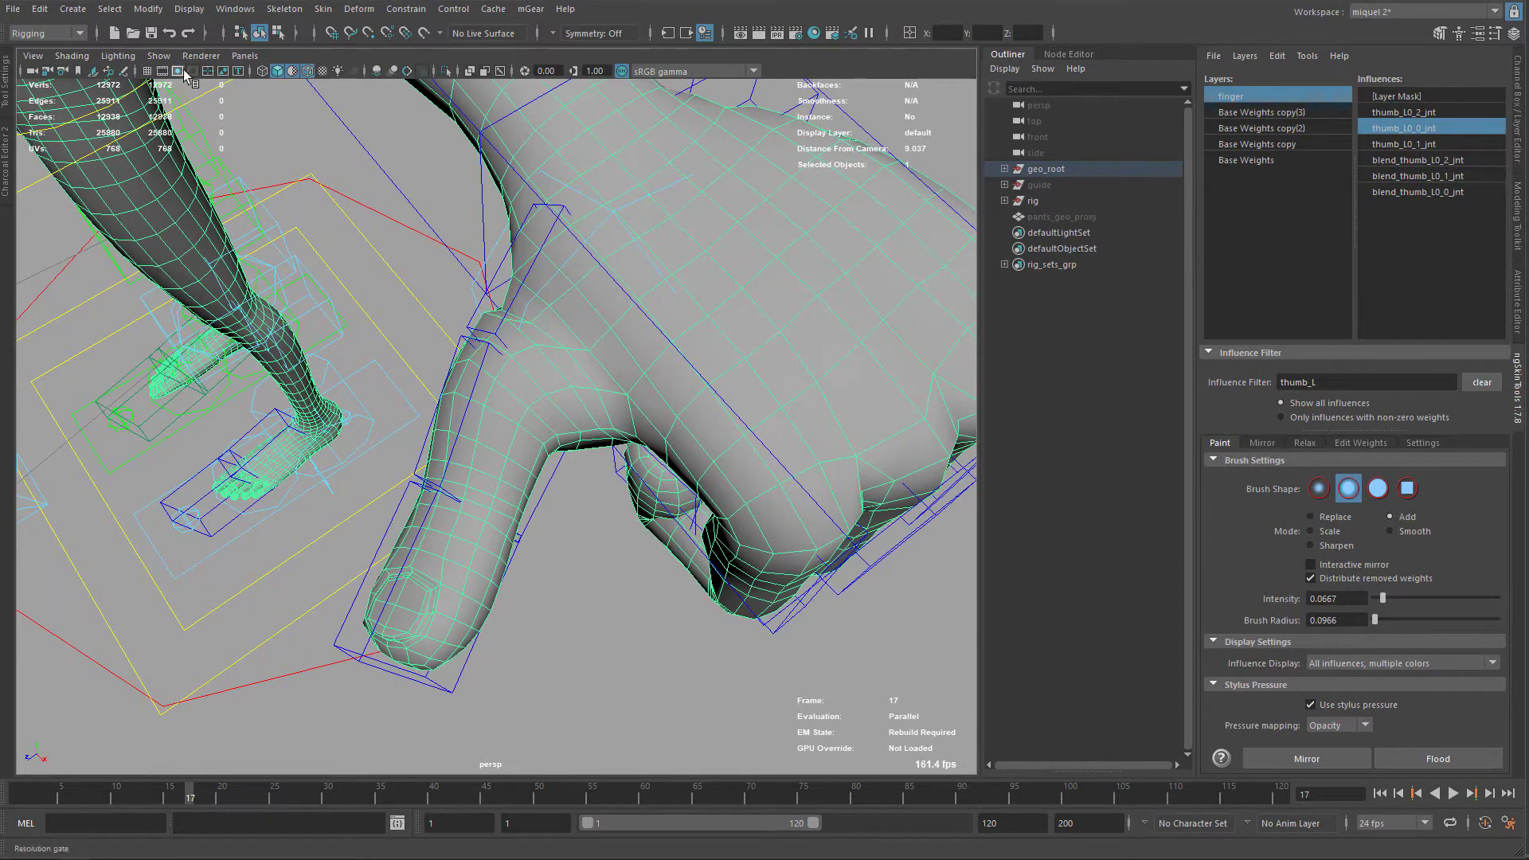
{"action": "left_click", "coordinate": [293, 72]}
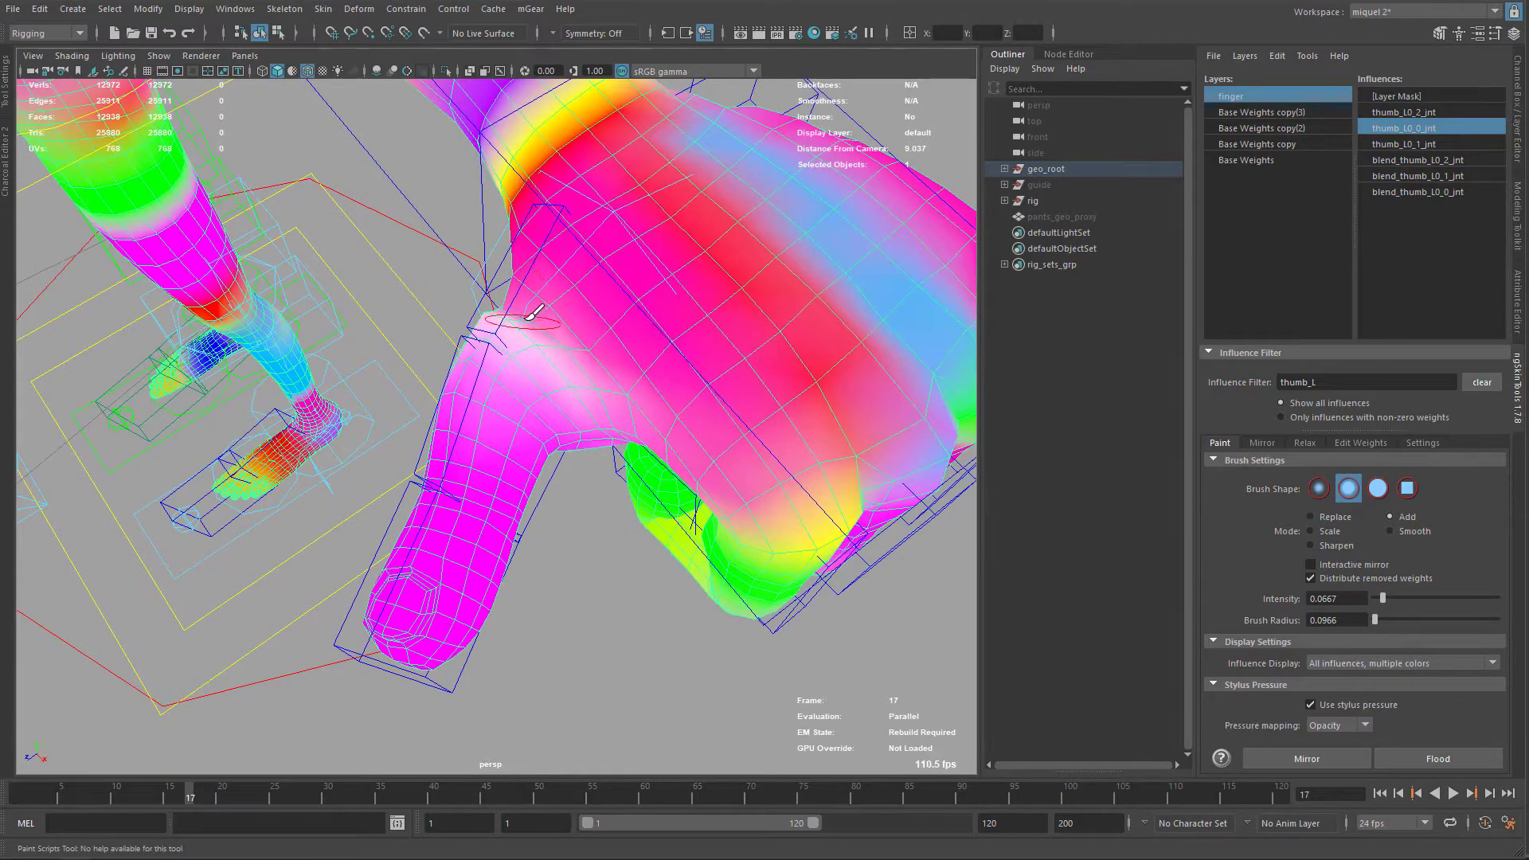
{"action": "left_click_drag", "start_coordinate": [527, 309], "coordinate": [596, 335], "text": "alt"}
{"action": "right_click_drag", "start_coordinate": [596, 335], "coordinate": [587, 375], "text": "alt"}
{"action": "left_click_drag", "start_coordinate": [587, 375], "coordinate": [594, 410], "text": "alt"}
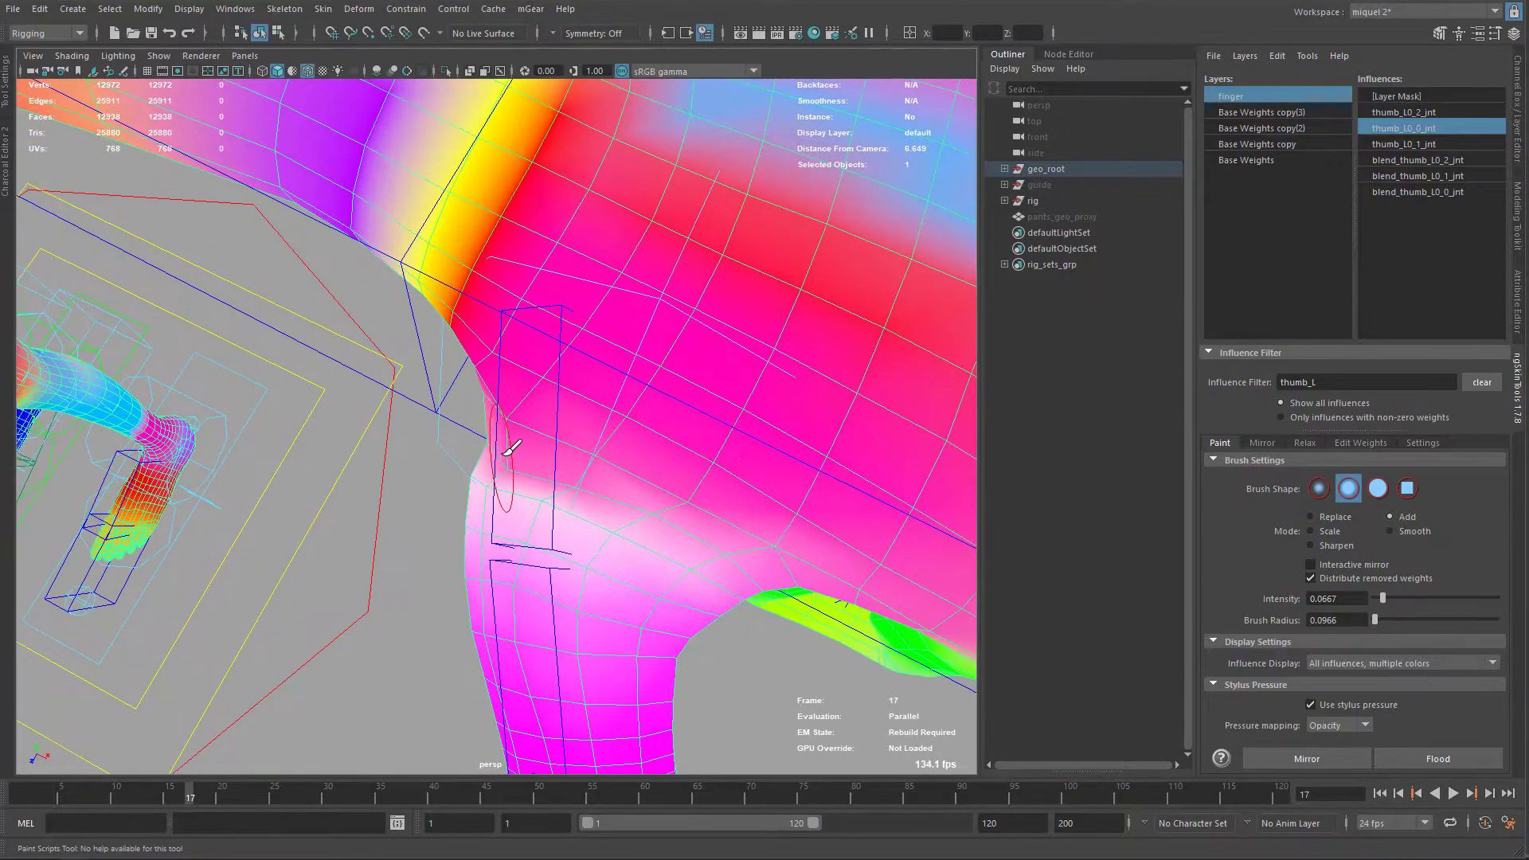
{"action": "mouse_move", "coordinate": [510, 449]}
{"action": "left_mouse_down"}
{"action": "mouse_move", "coordinate": [530, 446]}
{"action": "mouse_move", "coordinate": [511, 433]}
{"action": "mouse_move", "coordinate": [618, 477]}
{"action": "mouse_move", "coordinate": [444, 447]}
{"action": "left_mouse_up"}
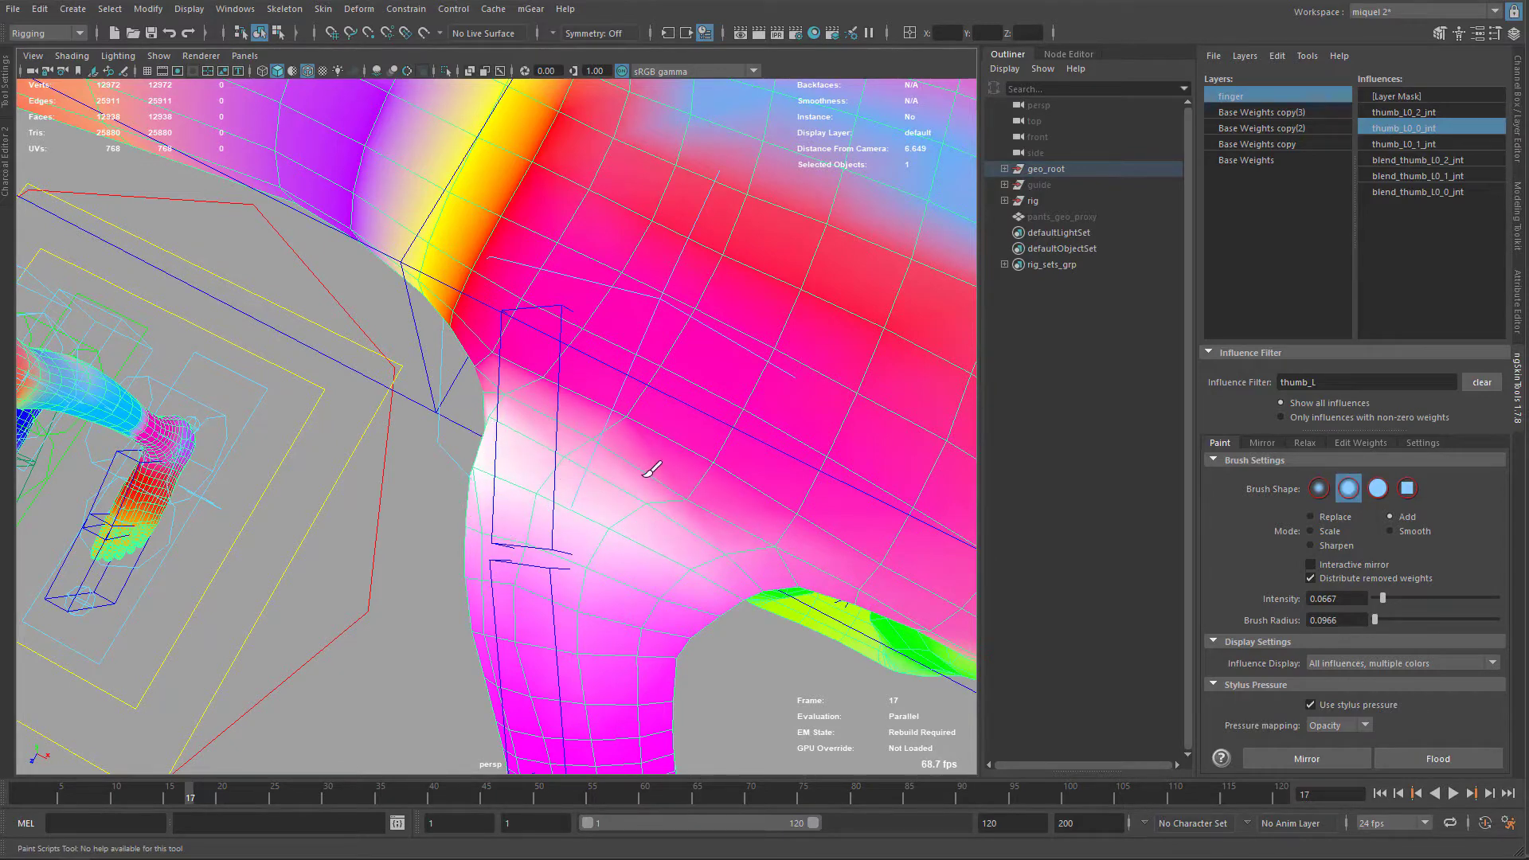
{"action": "left_click_drag", "start_coordinate": [570, 478], "coordinate": [646, 388], "text": "alt"}
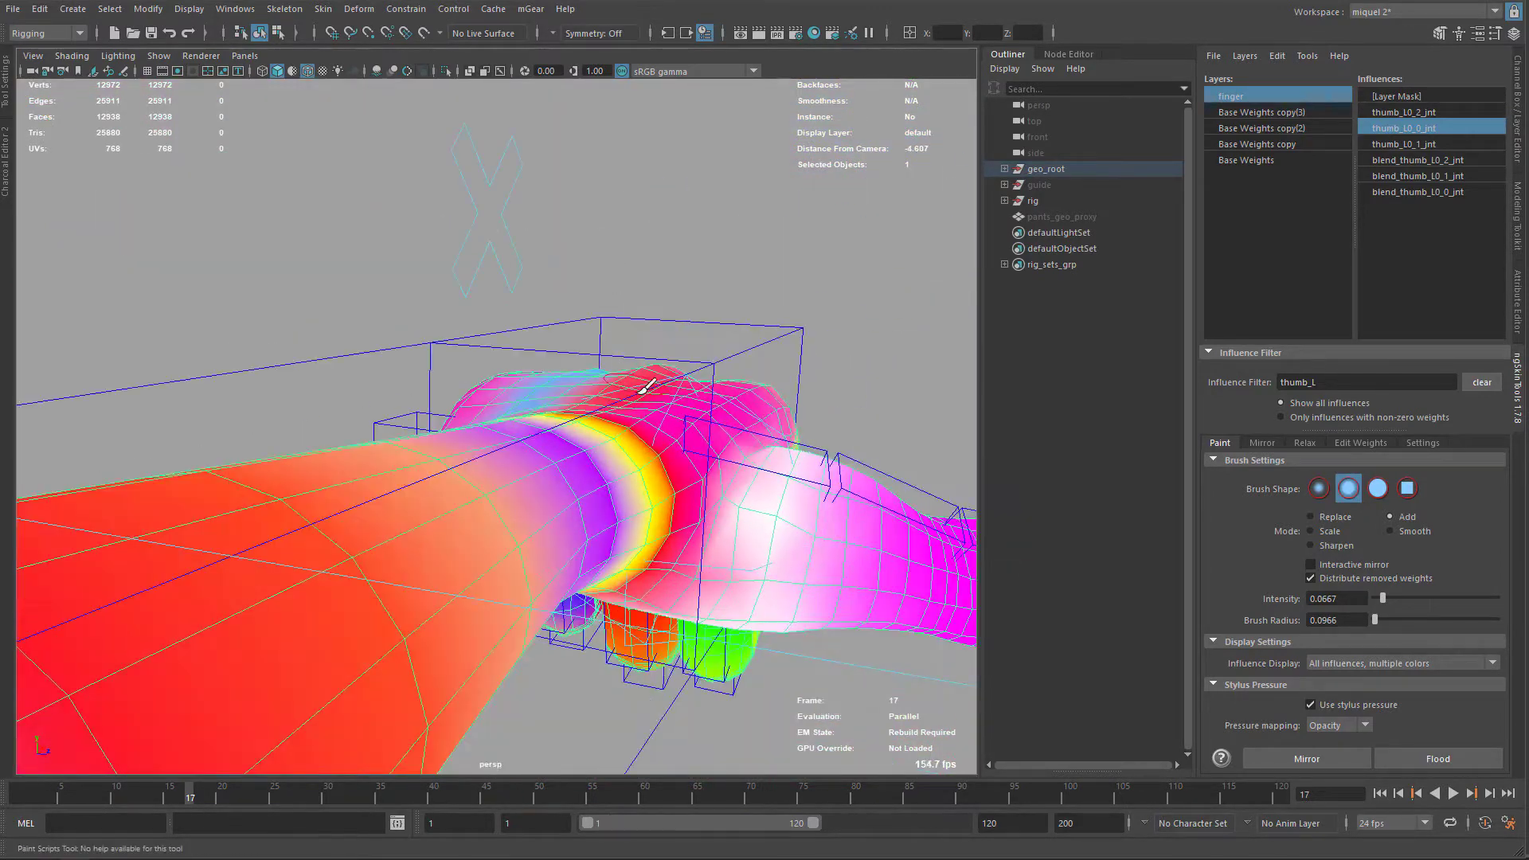
Stop painting and rotate the left thumb's fk0 control to test how the thumb base deforms
{"action": "key", "text": "q"}
{"action": "left_click", "coordinate": [812, 459]}
{"action": "key", "text": "f"}
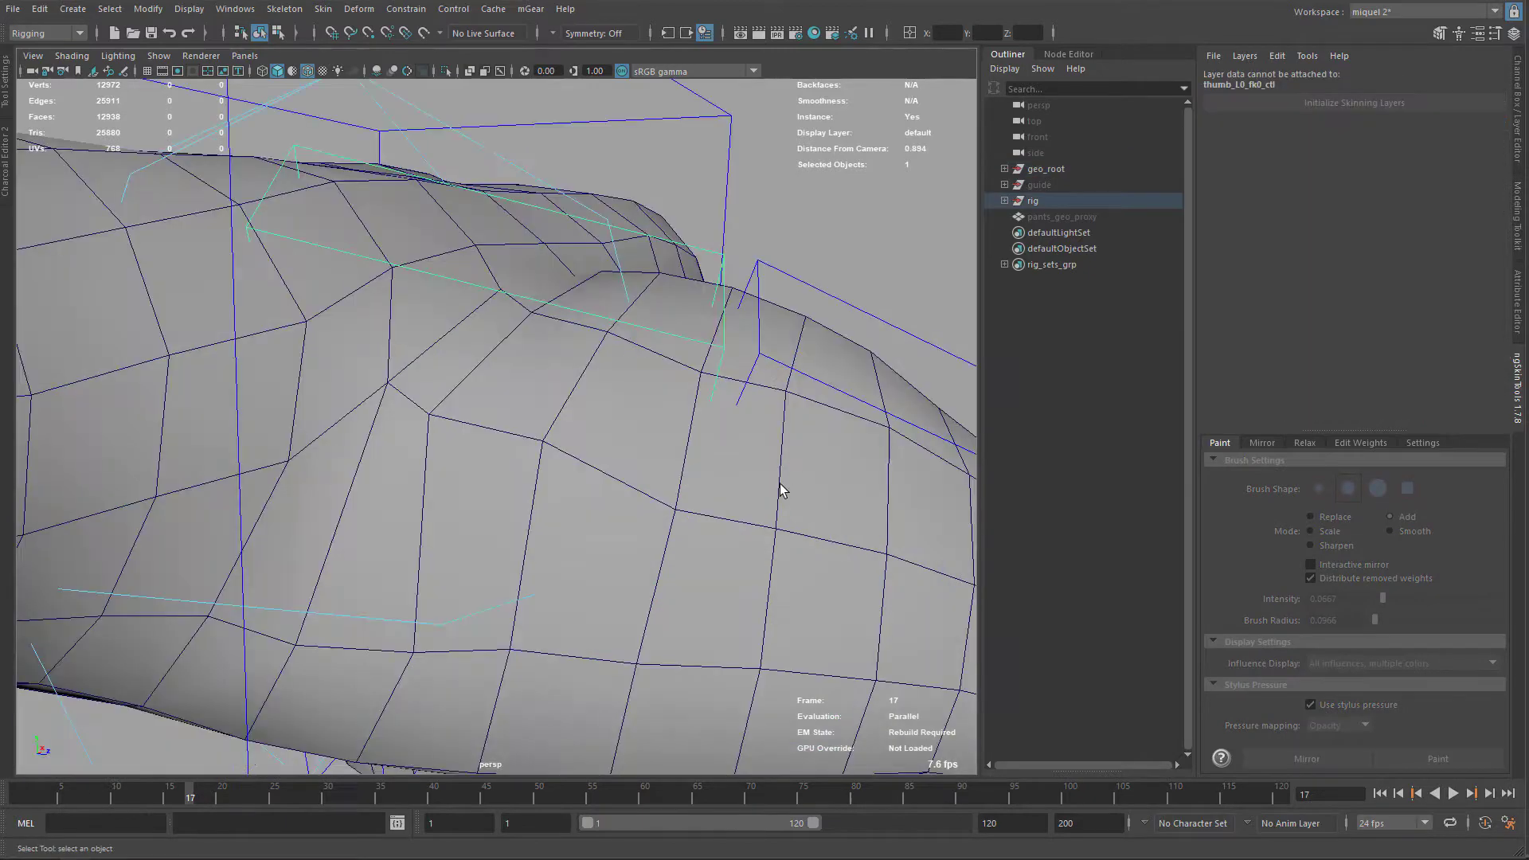
{"action": "right_click_drag", "start_coordinate": [702, 527], "coordinate": [529, 403], "text": "alt"}
{"action": "left_click_drag", "start_coordinate": [538, 563], "coordinate": [632, 397], "text": "alt"}
{"action": "key", "text": "e"}
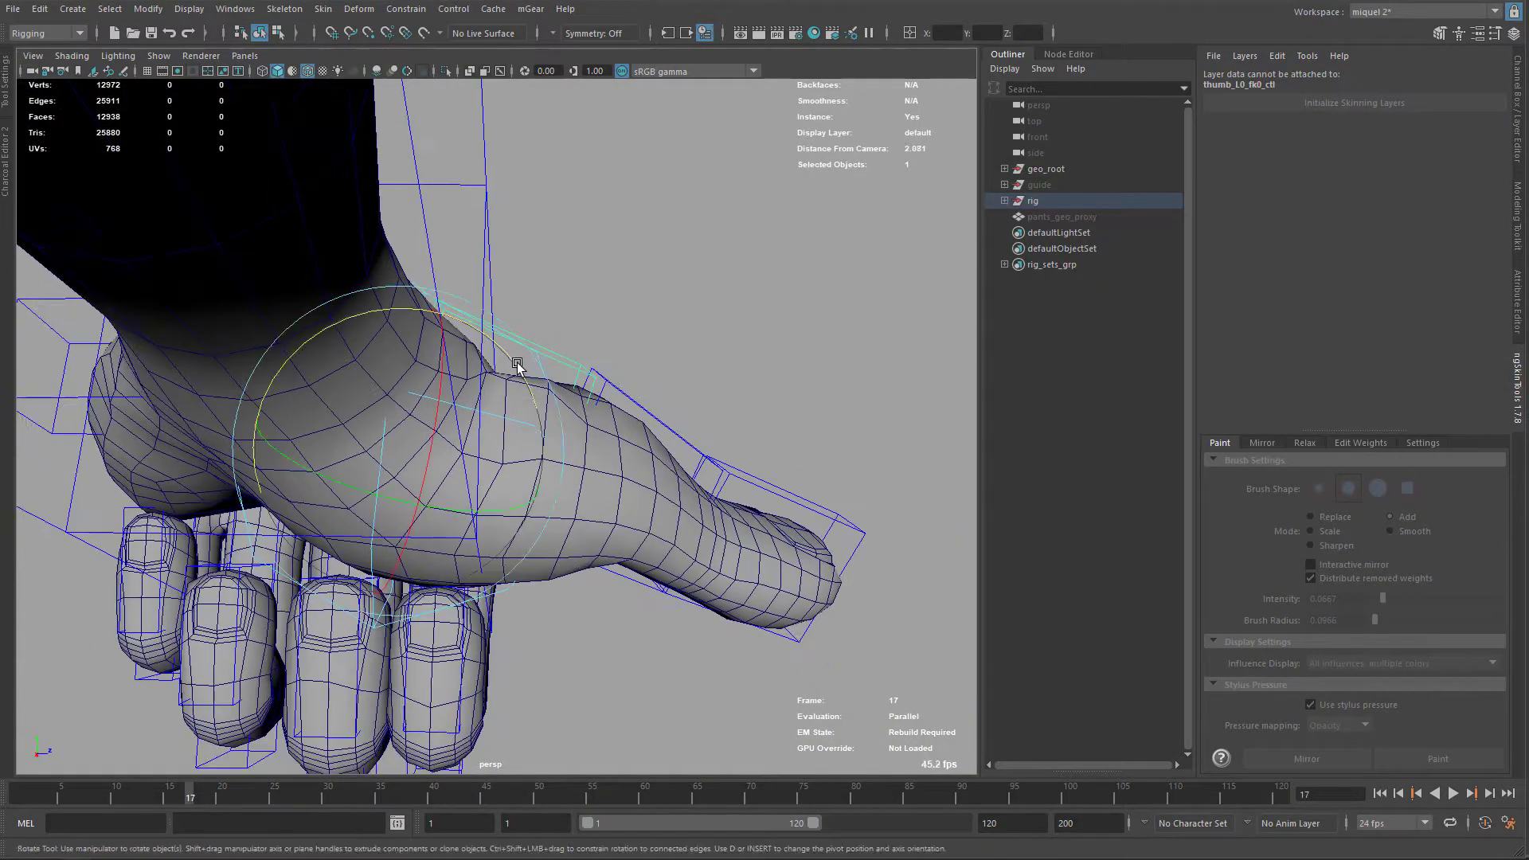
{"action": "left_click_drag", "start_coordinate": [518, 360], "coordinate": [450, 509]}
{"action": "right_click_drag", "start_coordinate": [404, 347], "coordinate": [426, 351], "text": "alt"}
{"action": "left_click_drag", "start_coordinate": [427, 353], "coordinate": [624, 457], "text": "alt"}
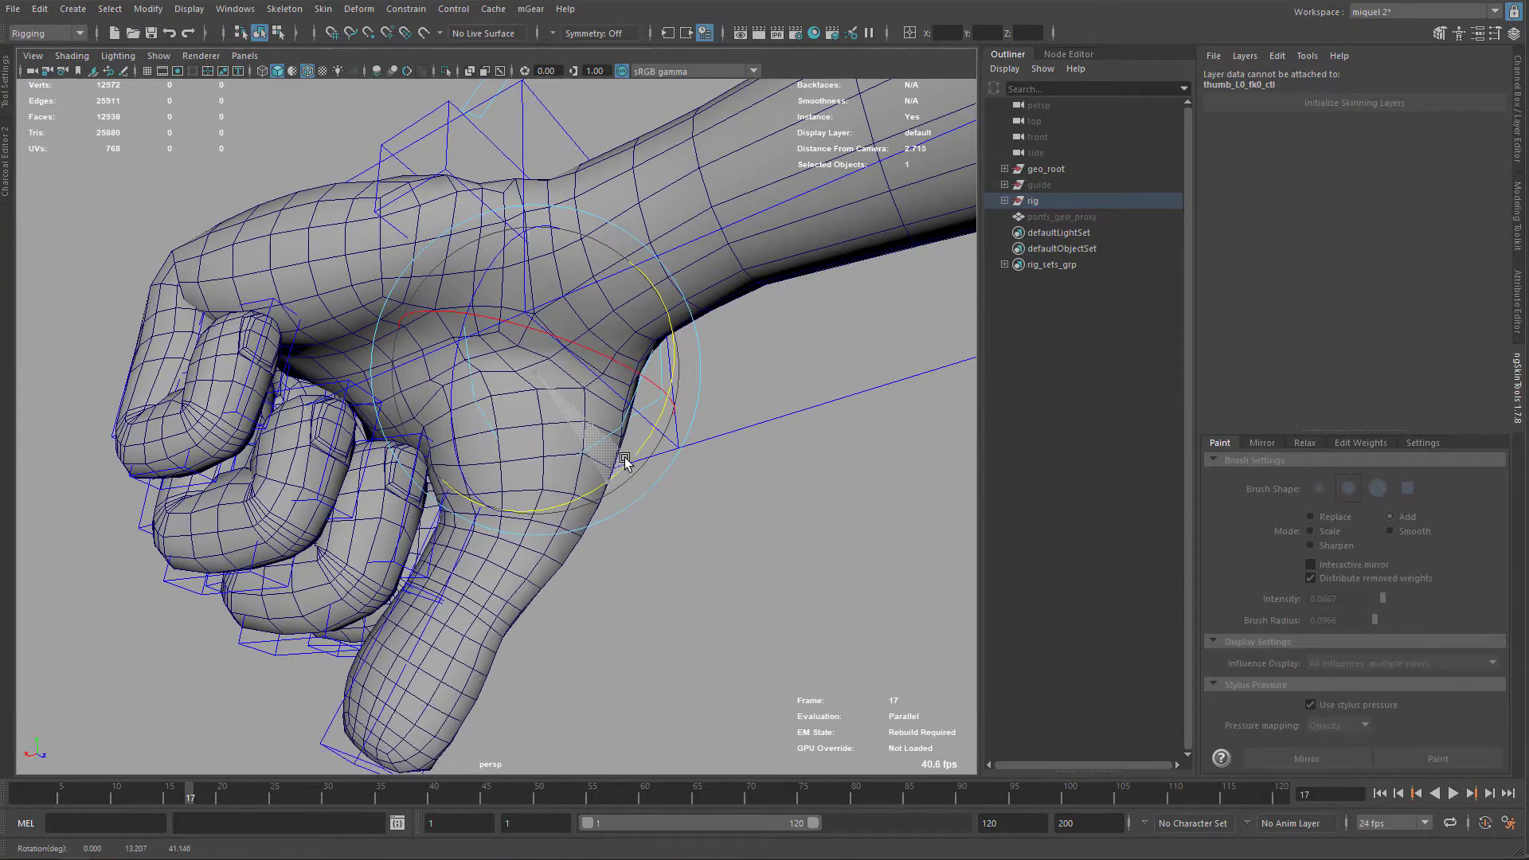
Select the body mesh, examine the thumb_L0_0_jnt weights on the palm side in paint mode, and leave painting
{"action": "key", "text": "q"}
{"action": "left_click", "coordinate": [571, 541]}
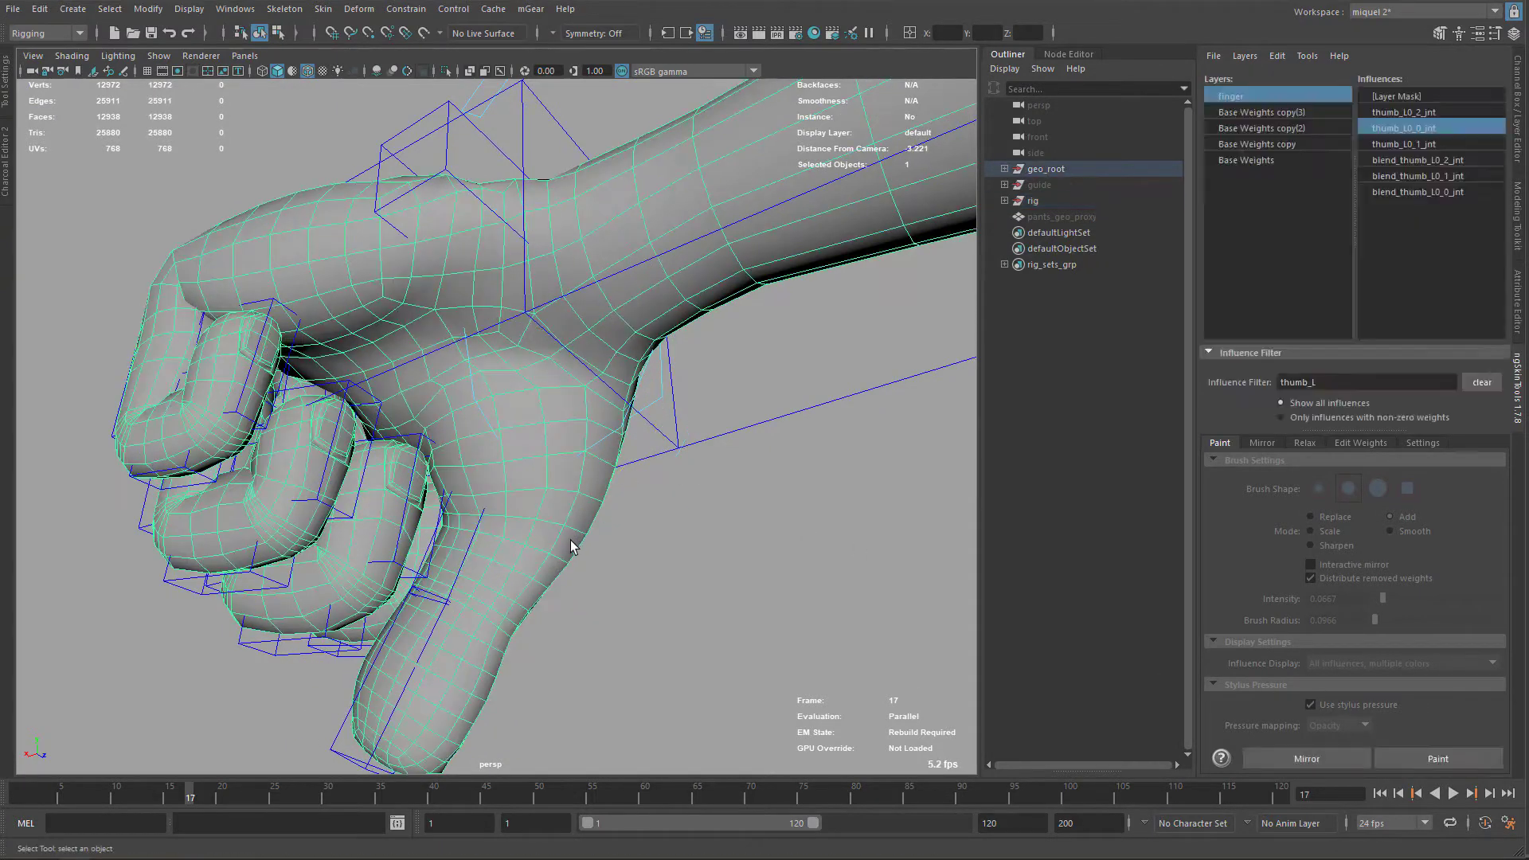
{"action": "left_click", "coordinate": [1437, 758]}
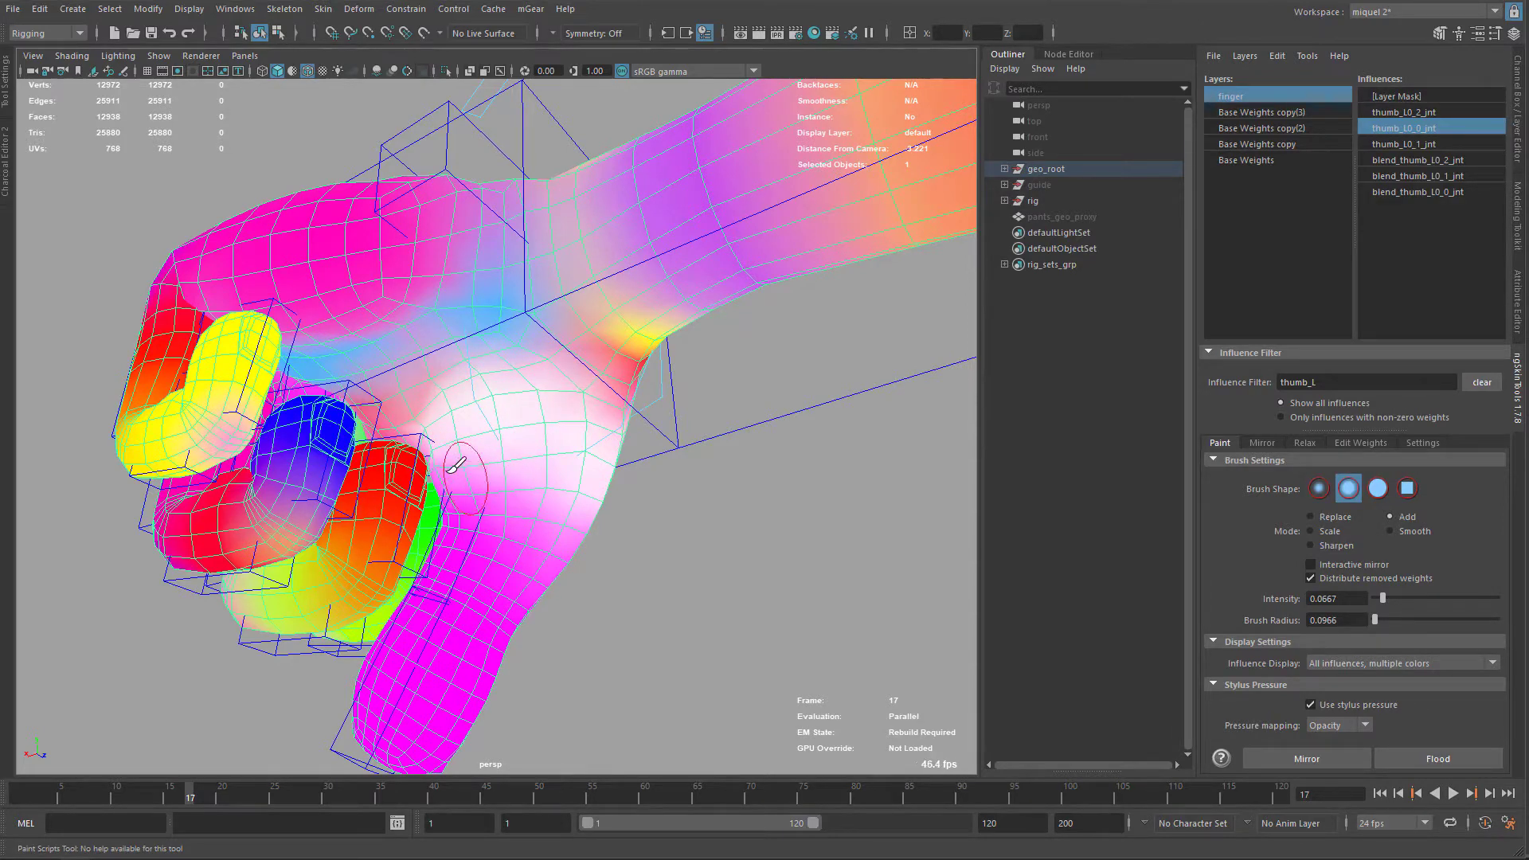
{"action": "right_click_drag", "start_coordinate": [430, 454], "coordinate": [378, 434], "text": "alt"}
{"action": "middle_click_drag", "start_coordinate": [378, 434], "coordinate": [530, 390], "text": "alt"}
{"action": "key", "text": "q"}
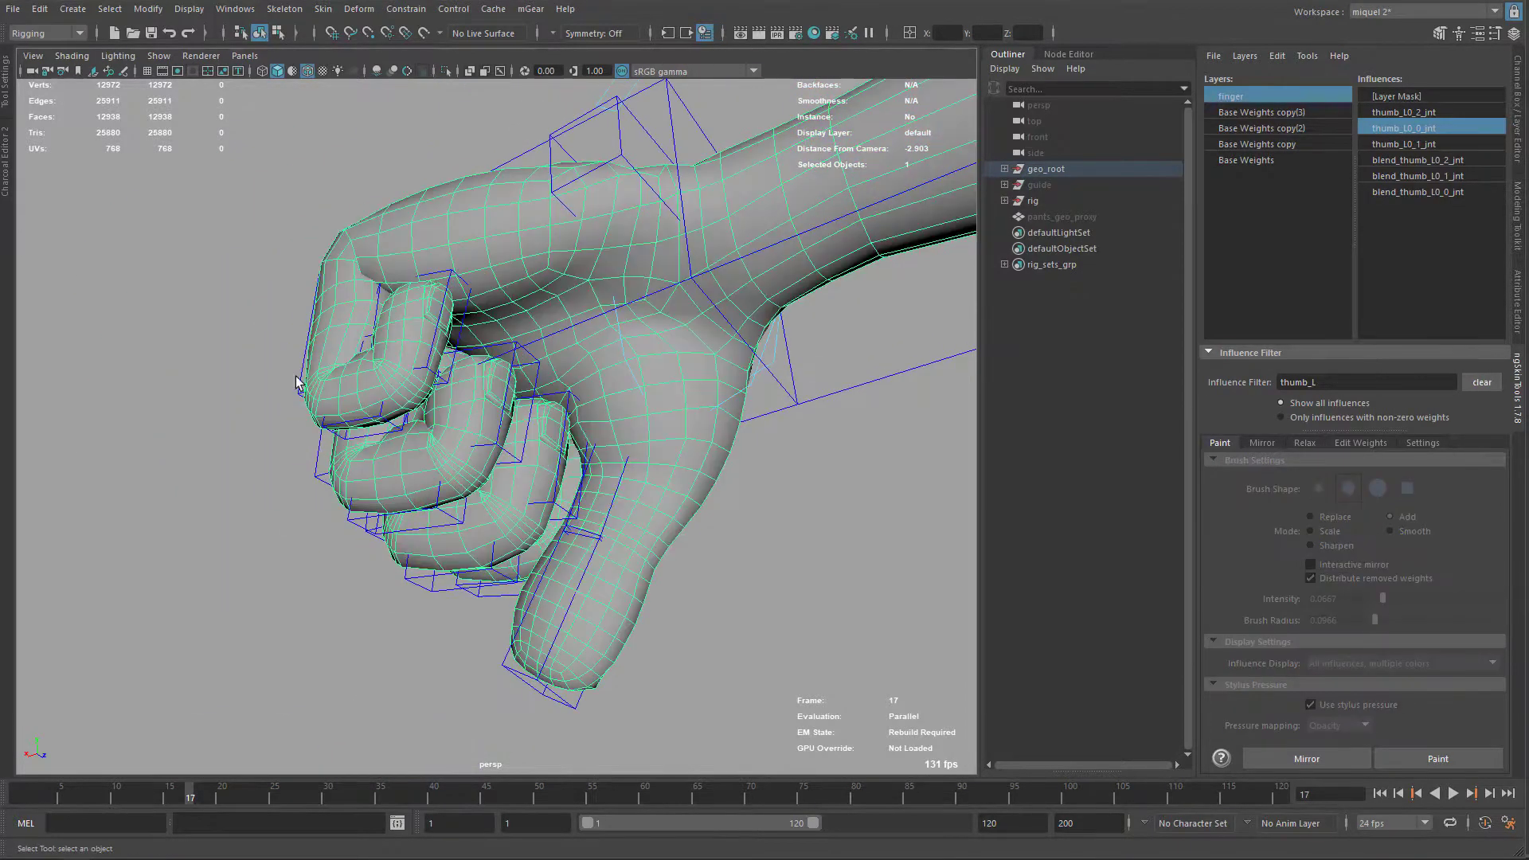
Select the left hand's finger controls and reset their rotations to straighten all four fingers
{"action": "left_click_drag", "start_coordinate": [296, 377], "coordinate": [469, 602]}
{"action": "key", "text": "alt+r"}
{"action": "left_click_drag", "start_coordinate": [503, 465], "coordinate": [484, 471], "text": "alt"}
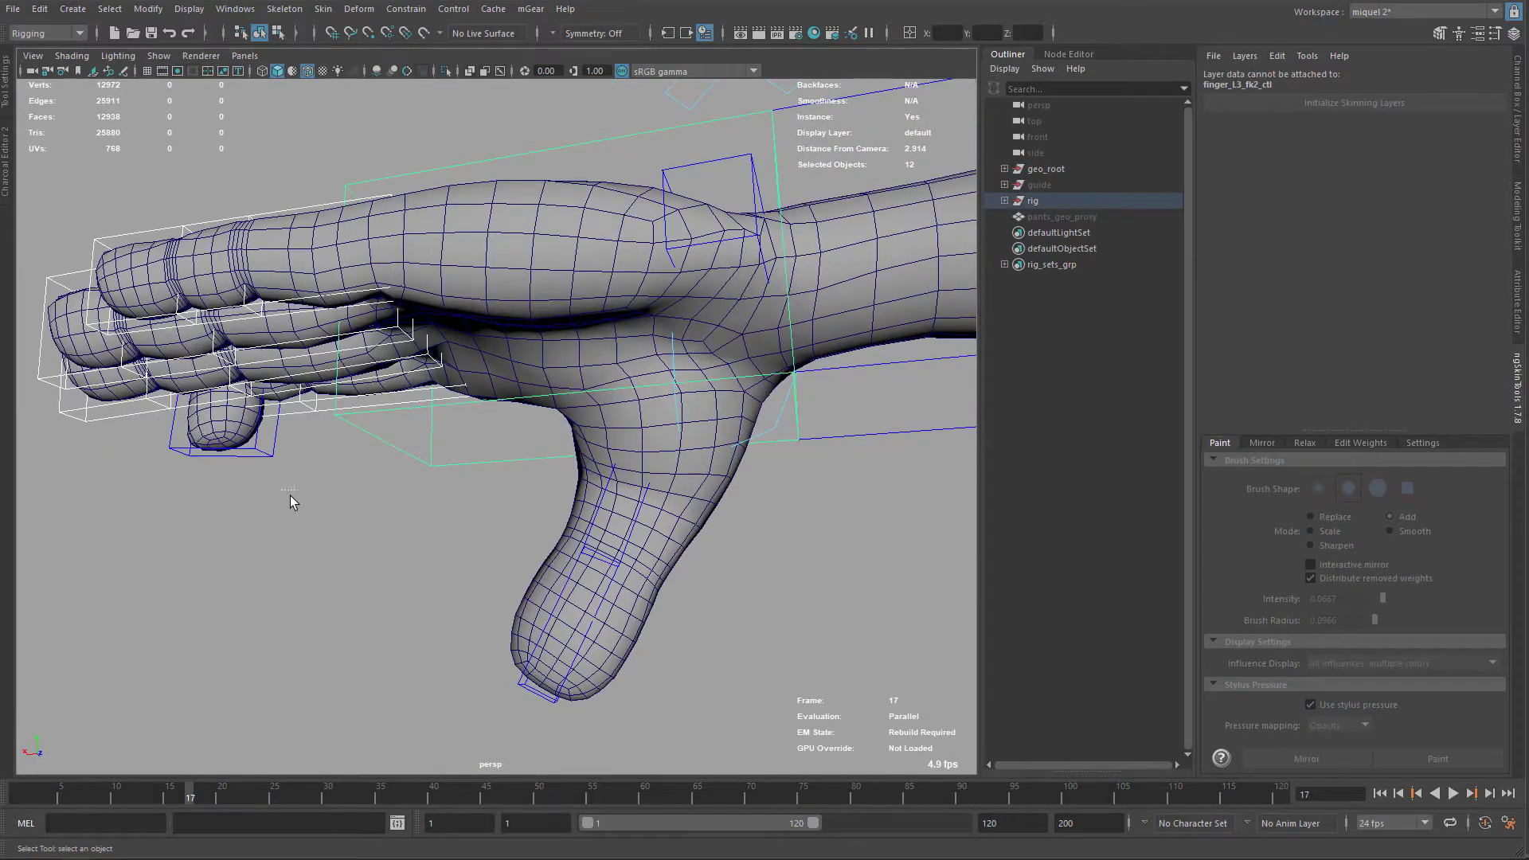
{"action": "left_click_drag", "start_coordinate": [298, 490], "coordinate": [232, 436]}
{"action": "key", "text": "alt+r"}
Hide the geometry temporarily, select the left thumb's fk0 control, and show the geometry again
{"action": "right_click_drag", "start_coordinate": [451, 520], "coordinate": [609, 406], "text": "alt"}
{"action": "middle_click_drag", "start_coordinate": [609, 406], "coordinate": [648, 430], "text": "alt"}
{"action": "key", "text": "alt+1"}
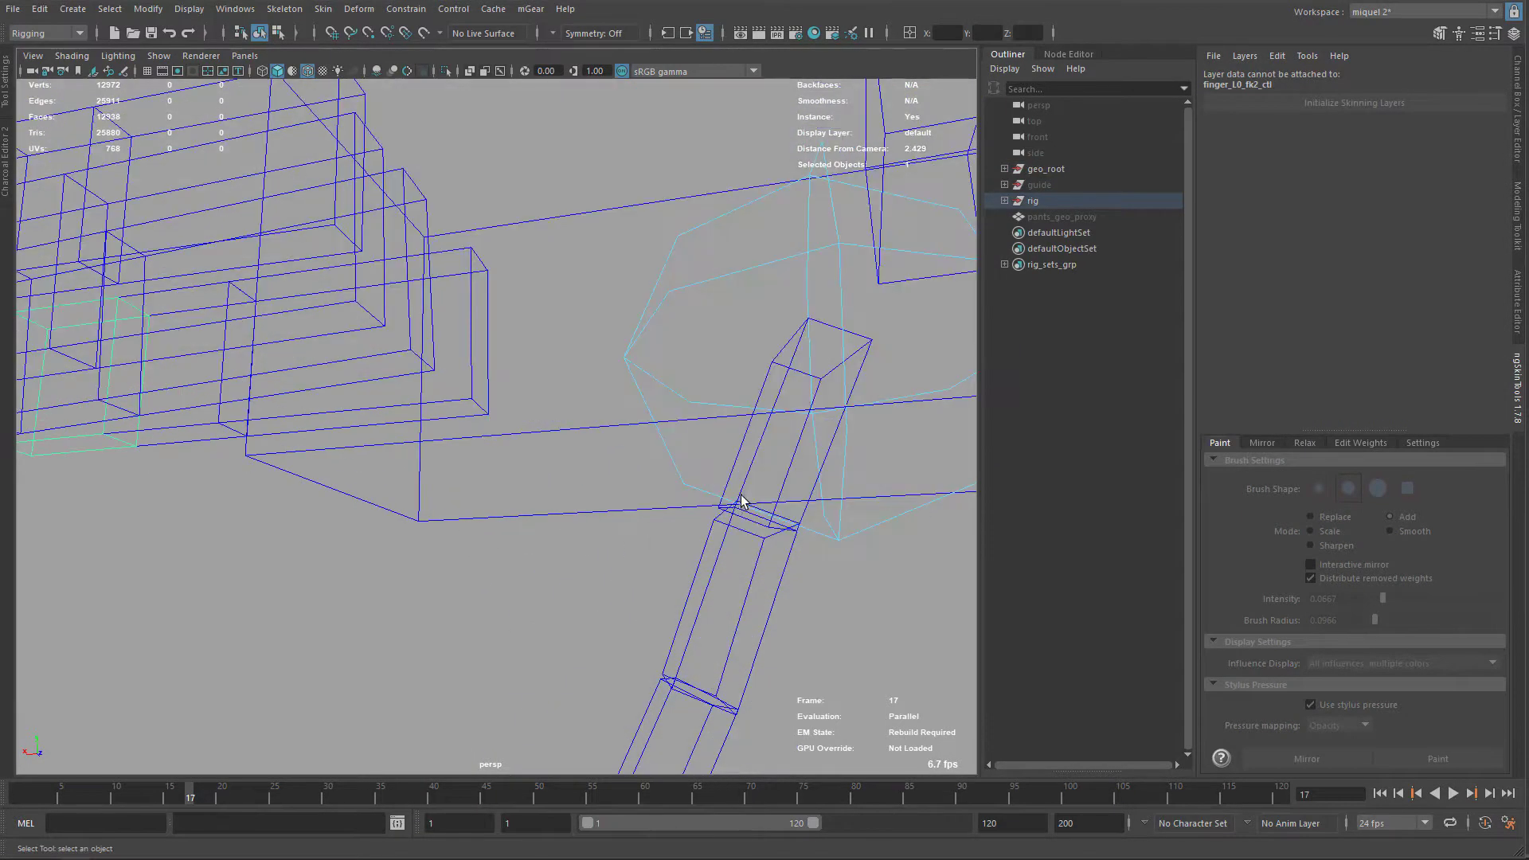
{"action": "left_click", "coordinate": [739, 457]}
{"action": "key", "text": "alt+1"}
{"action": "middle_click_drag", "start_coordinate": [785, 468], "coordinate": [701, 458], "text": "alt"}
{"action": "key", "text": "e"}
{"action": "key", "text": "q"}
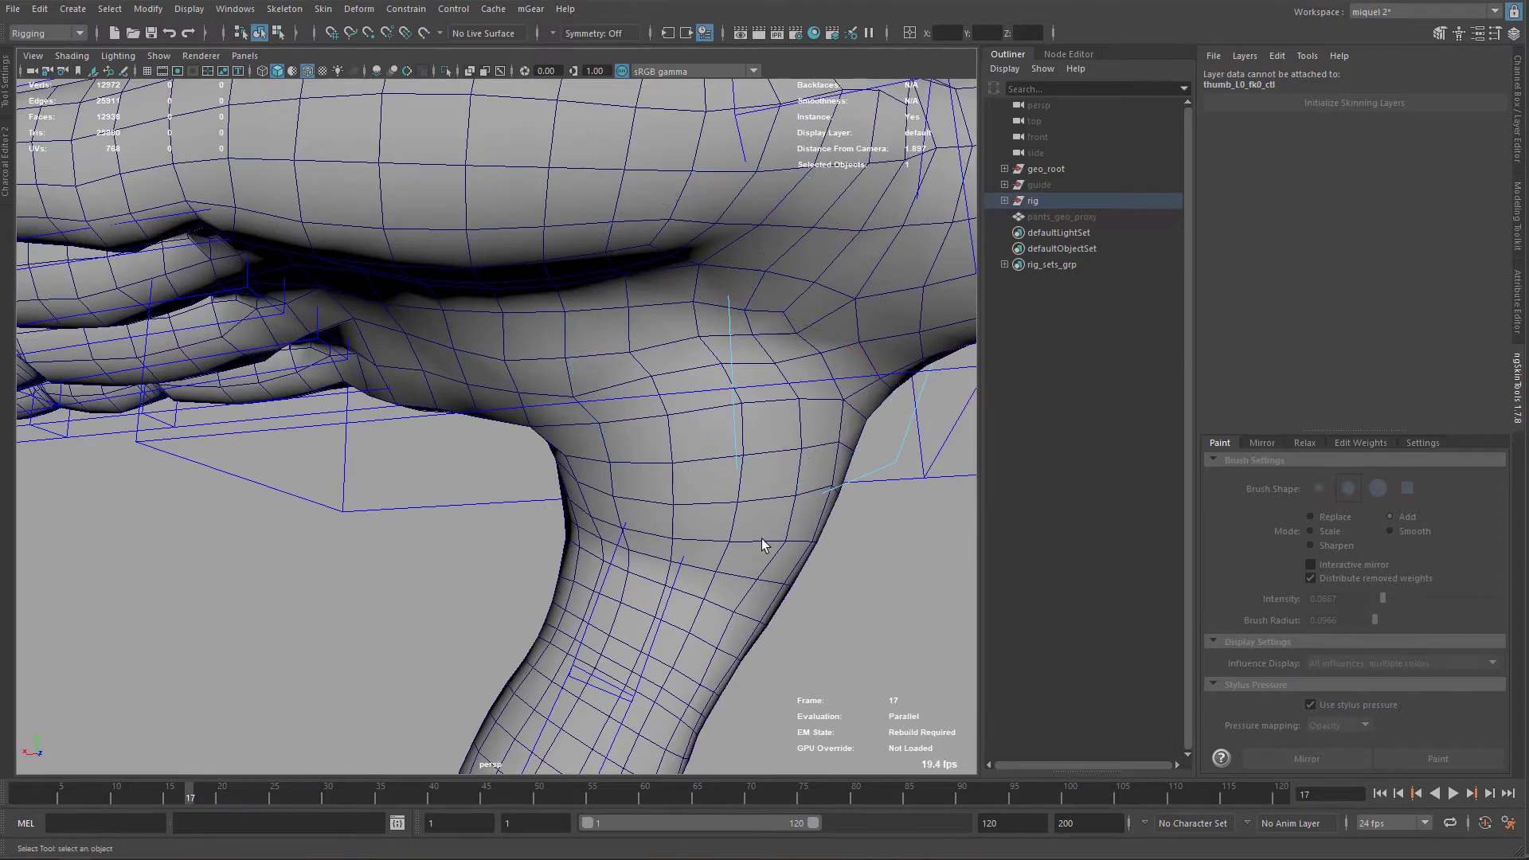
{"action": "right_click_drag", "start_coordinate": [764, 543], "coordinate": [691, 517], "text": "alt"}
{"action": "left_click_drag", "start_coordinate": [689, 518], "coordinate": [710, 516], "text": "alt"}
{"action": "key", "text": "w"}
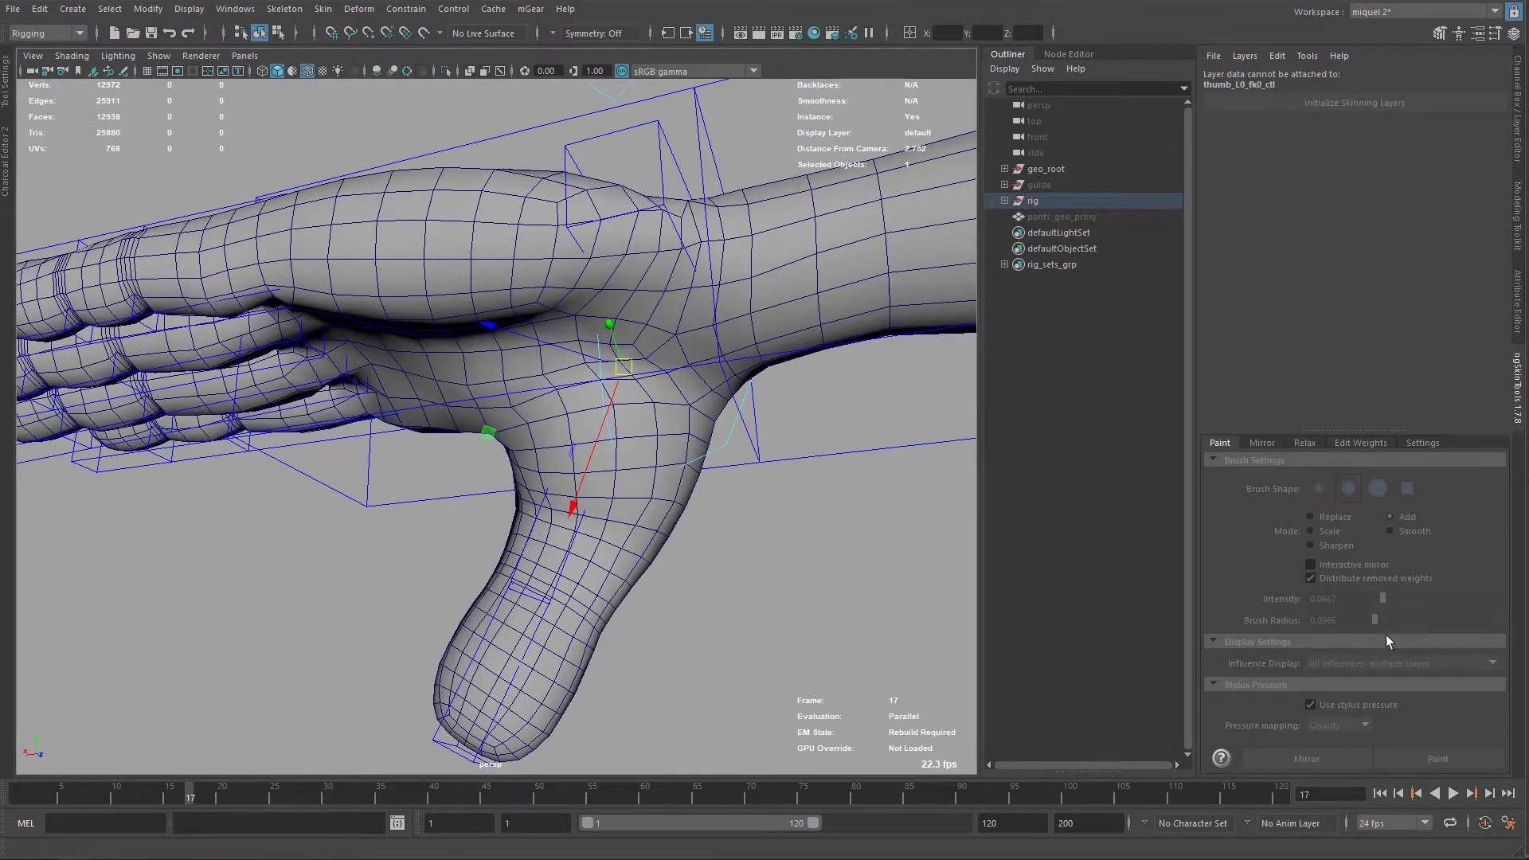
Resume weight painting on the body mesh with thumb_L0_0_jnt, check the thumb's influence colours, and switch to plain grey shading
{"action": "left_click", "coordinate": [655, 545]}
{"action": "left_click", "coordinate": [1427, 758]}
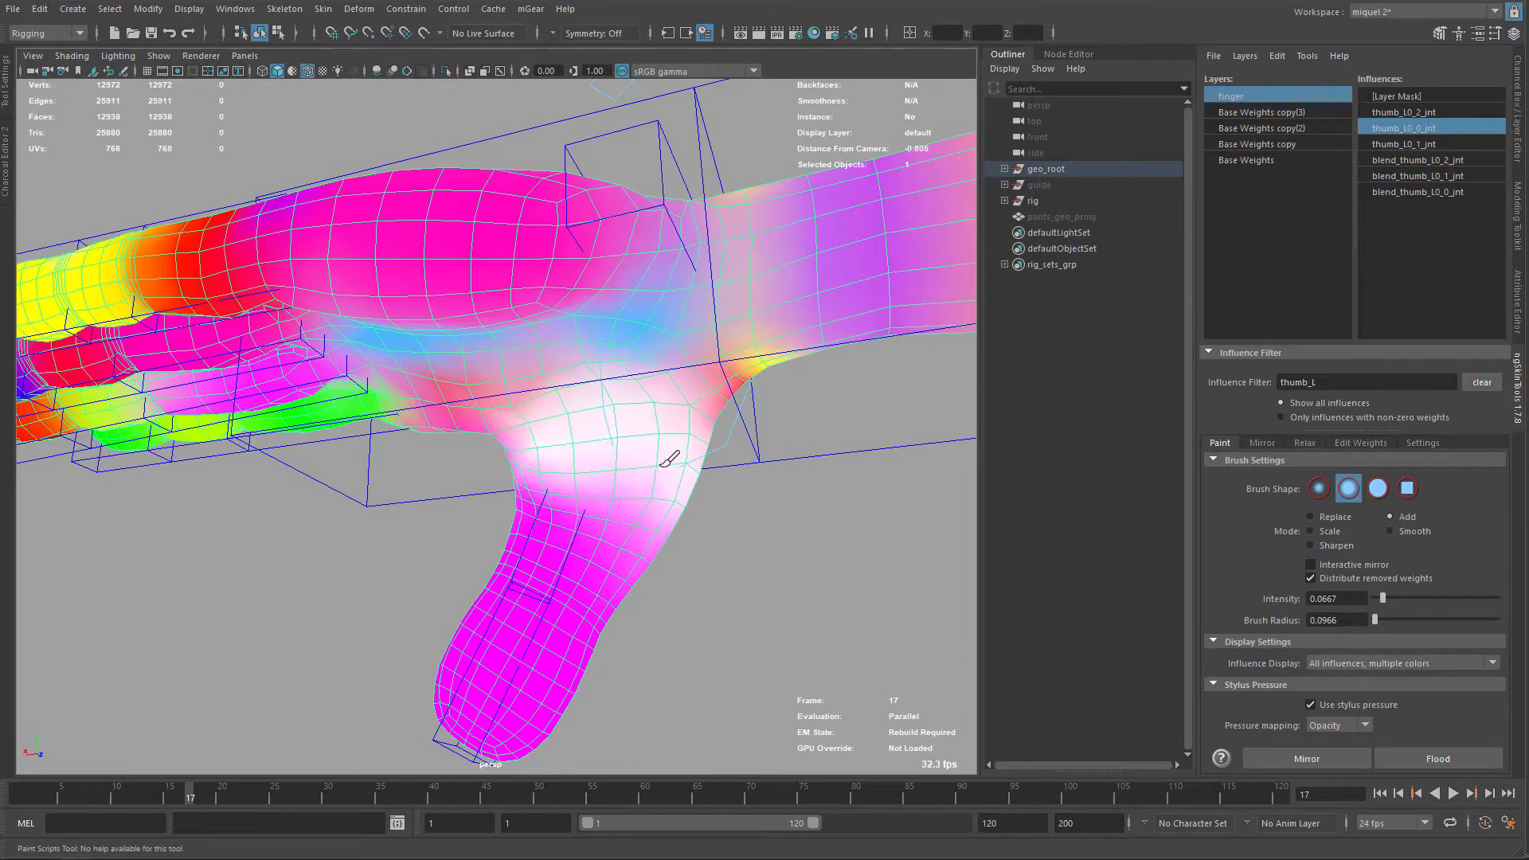
{"action": "mouse_move", "coordinate": [604, 438]}
{"action": "left_mouse_down", "text": "alt"}
{"action": "mouse_move", "coordinate": [673, 434]}
{"action": "mouse_move", "coordinate": [694, 451]}
{"action": "mouse_move", "coordinate": [626, 460]}
{"action": "left_mouse_up", "text": "alt"}
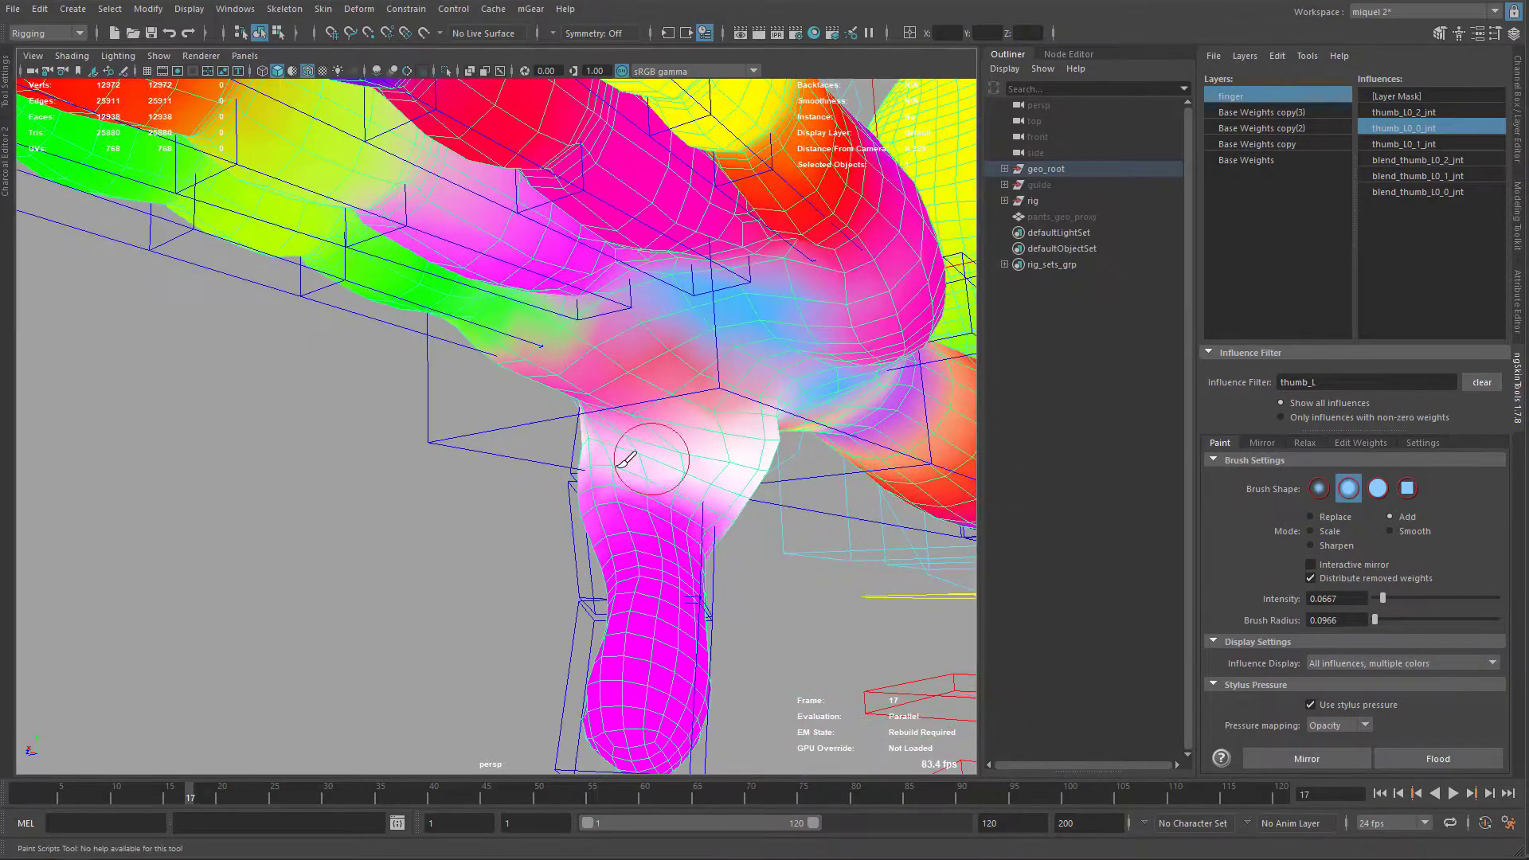
{"action": "mouse_move", "coordinate": [752, 502]}
{"action": "left_mouse_down", "text": "alt"}
{"action": "mouse_move", "coordinate": [914, 532]}
{"action": "mouse_move", "coordinate": [744, 513]}
{"action": "left_mouse_up", "text": "alt"}
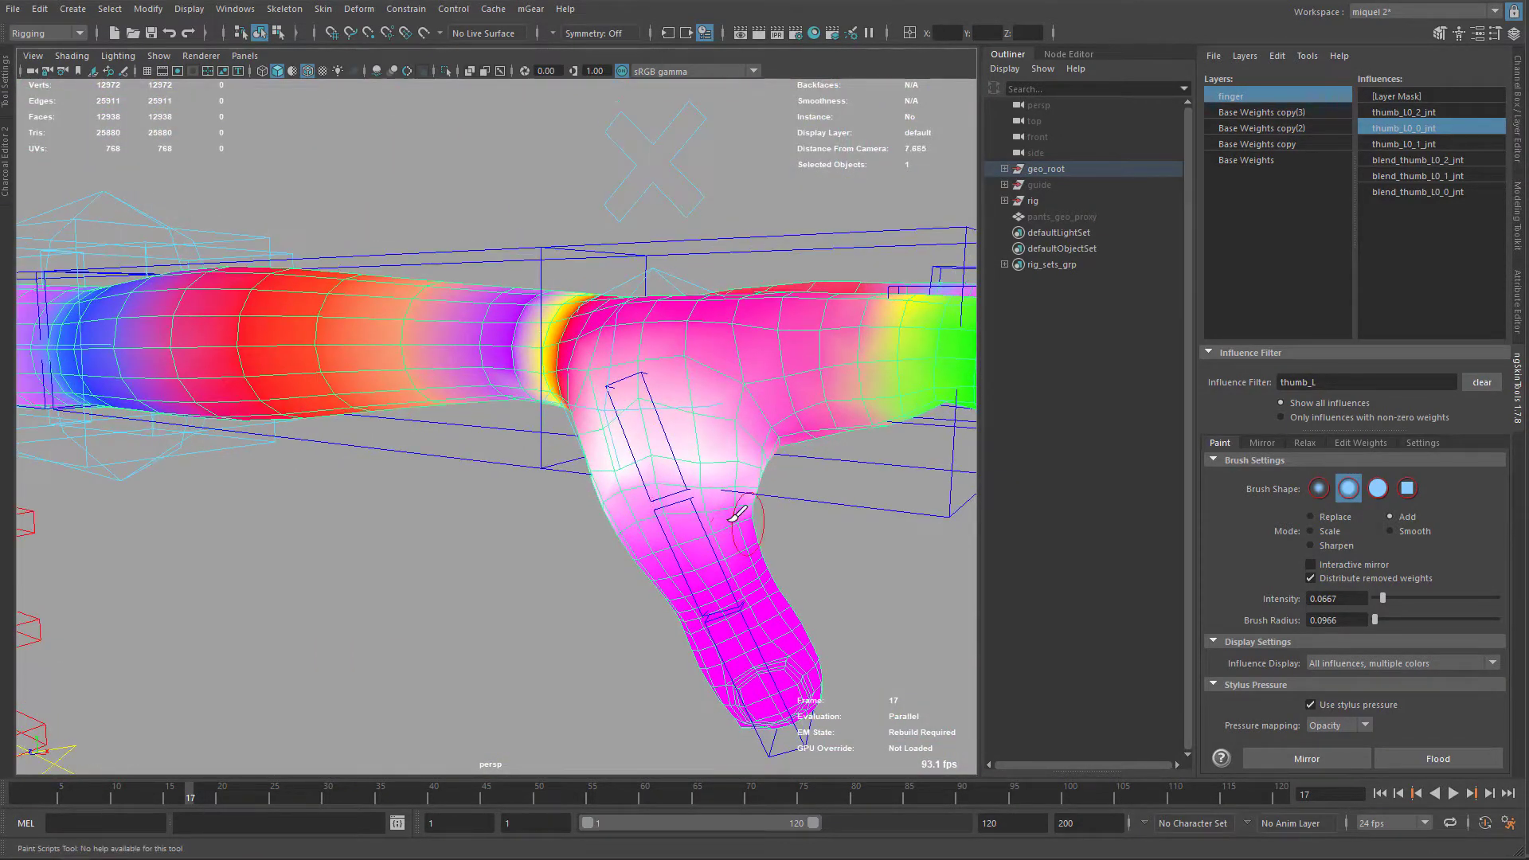
{"action": "left_click", "coordinate": [293, 73]}
Isolate the body mesh and examine the thumb base's shape from several angles
{"action": "middle_click_drag", "start_coordinate": [720, 350], "coordinate": [675, 338], "text": "alt"}
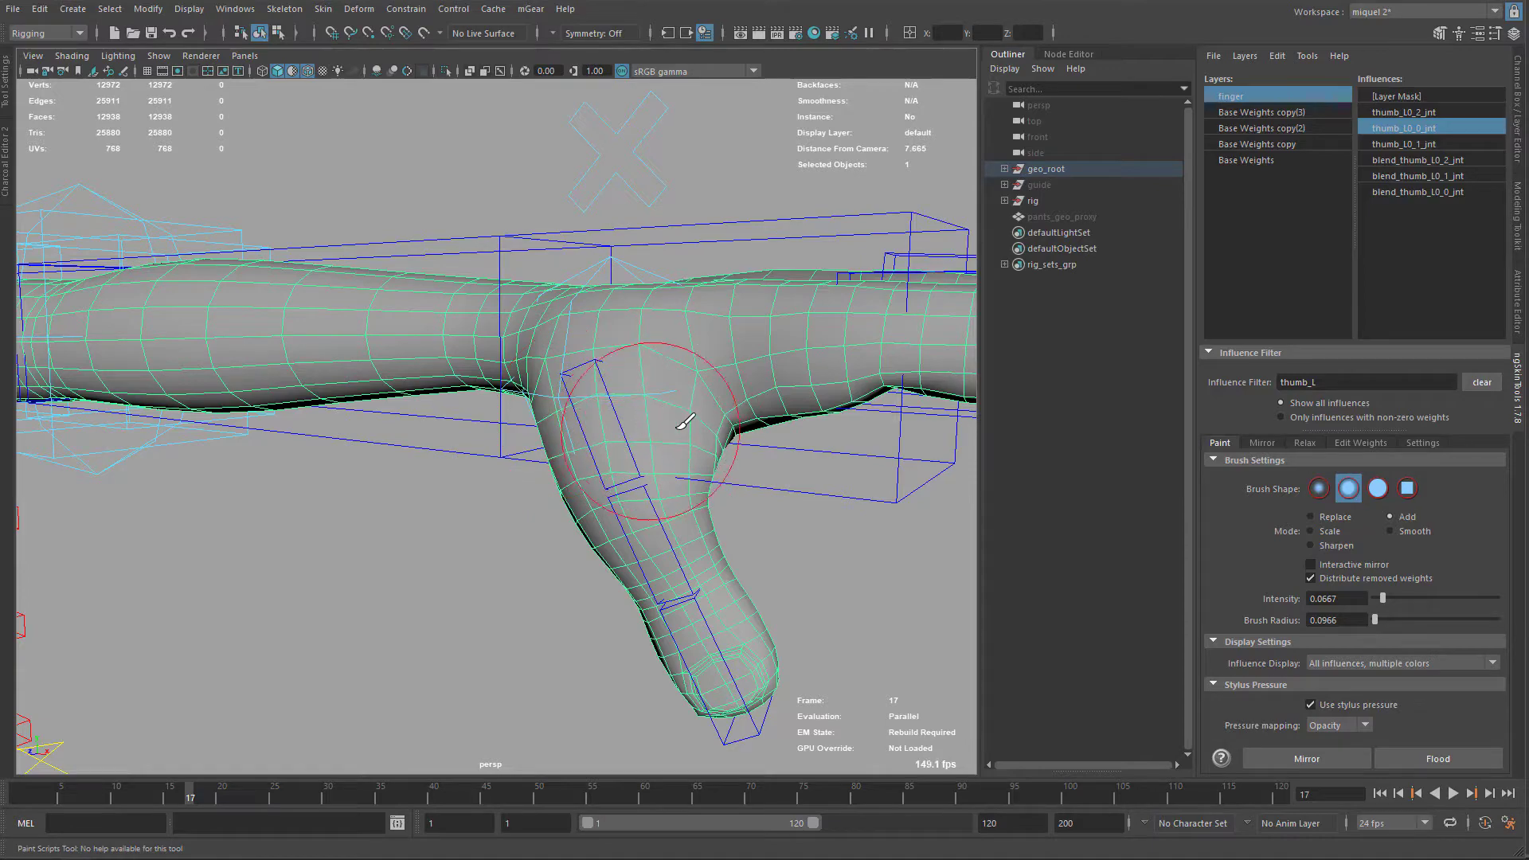
{"action": "left_click_drag", "start_coordinate": [683, 422], "coordinate": [597, 398], "text": "alt"}
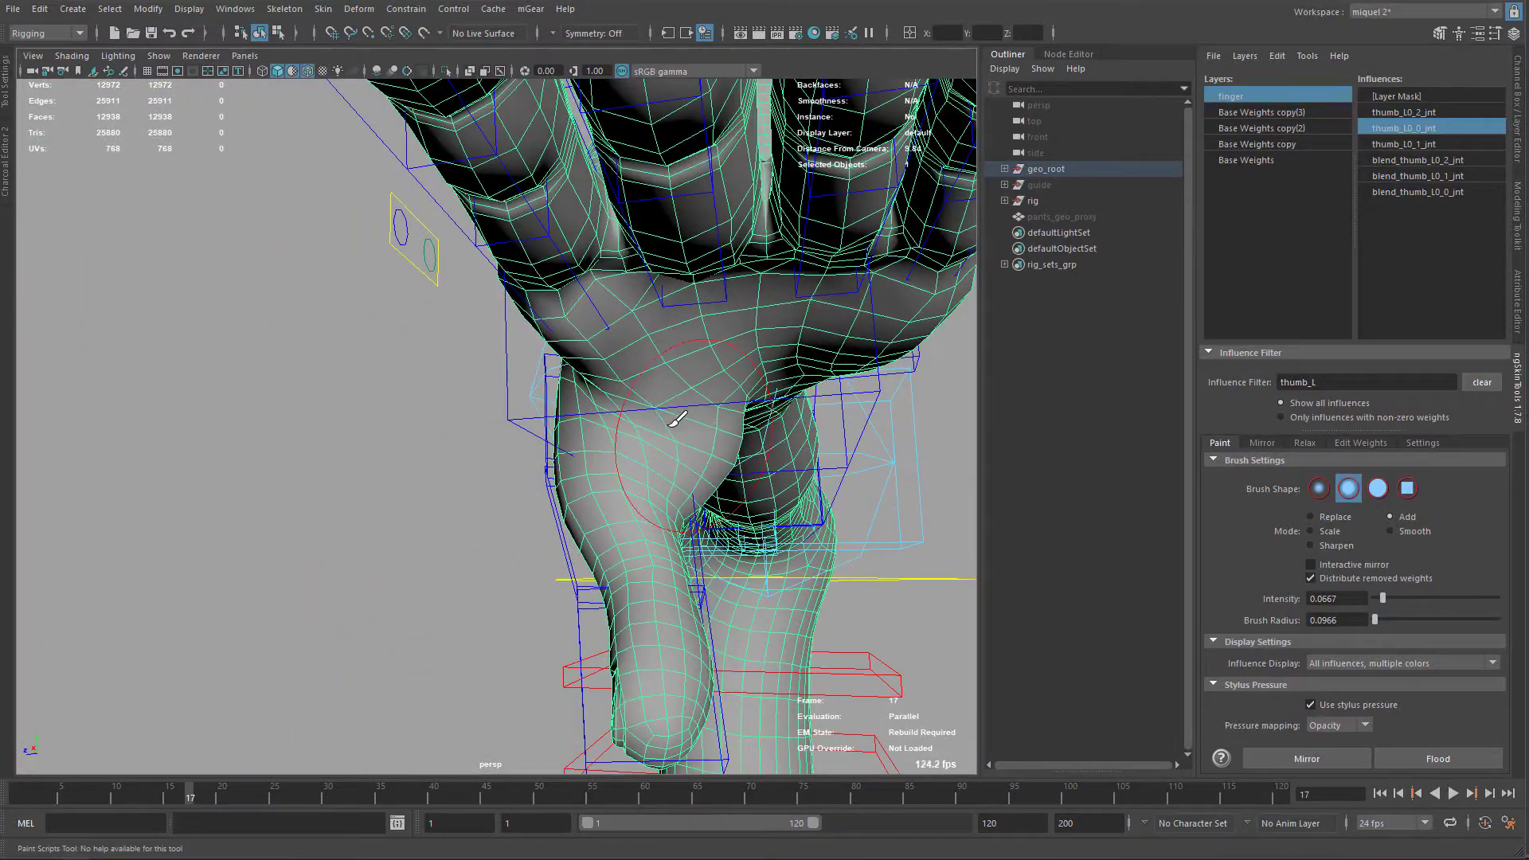
{"action": "left_click_drag", "start_coordinate": [705, 433], "coordinate": [761, 480], "text": "alt"}
{"action": "mouse_move", "coordinate": [590, 481]}
{"action": "left_mouse_down", "text": "alt"}
{"action": "mouse_move", "coordinate": [691, 479]}
{"action": "mouse_move", "coordinate": [659, 462]}
{"action": "mouse_move", "coordinate": [693, 423]}
{"action": "mouse_move", "coordinate": [634, 366]}
{"action": "mouse_move", "coordinate": [525, 390]}
{"action": "mouse_move", "coordinate": [761, 453]}
{"action": "mouse_move", "coordinate": [666, 464]}
{"action": "mouse_move", "coordinate": [613, 450]}
{"action": "left_mouse_up", "text": "alt"}
{"action": "key", "text": "ctrl+1"}
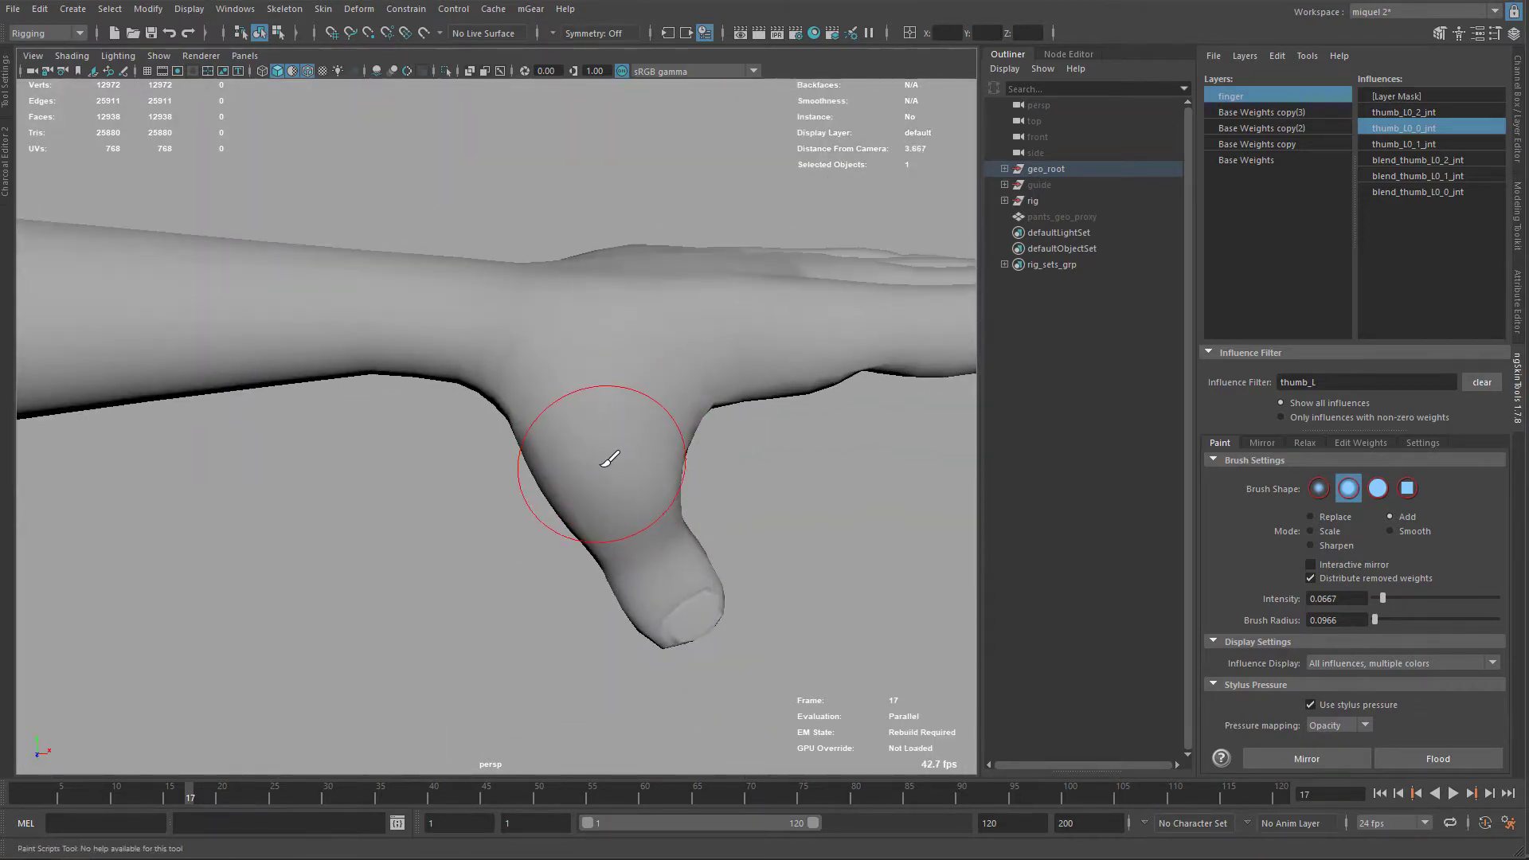
{"action": "key", "text": "alt+a"}
{"action": "left_click_drag", "start_coordinate": [735, 454], "coordinate": [596, 396], "text": "alt"}
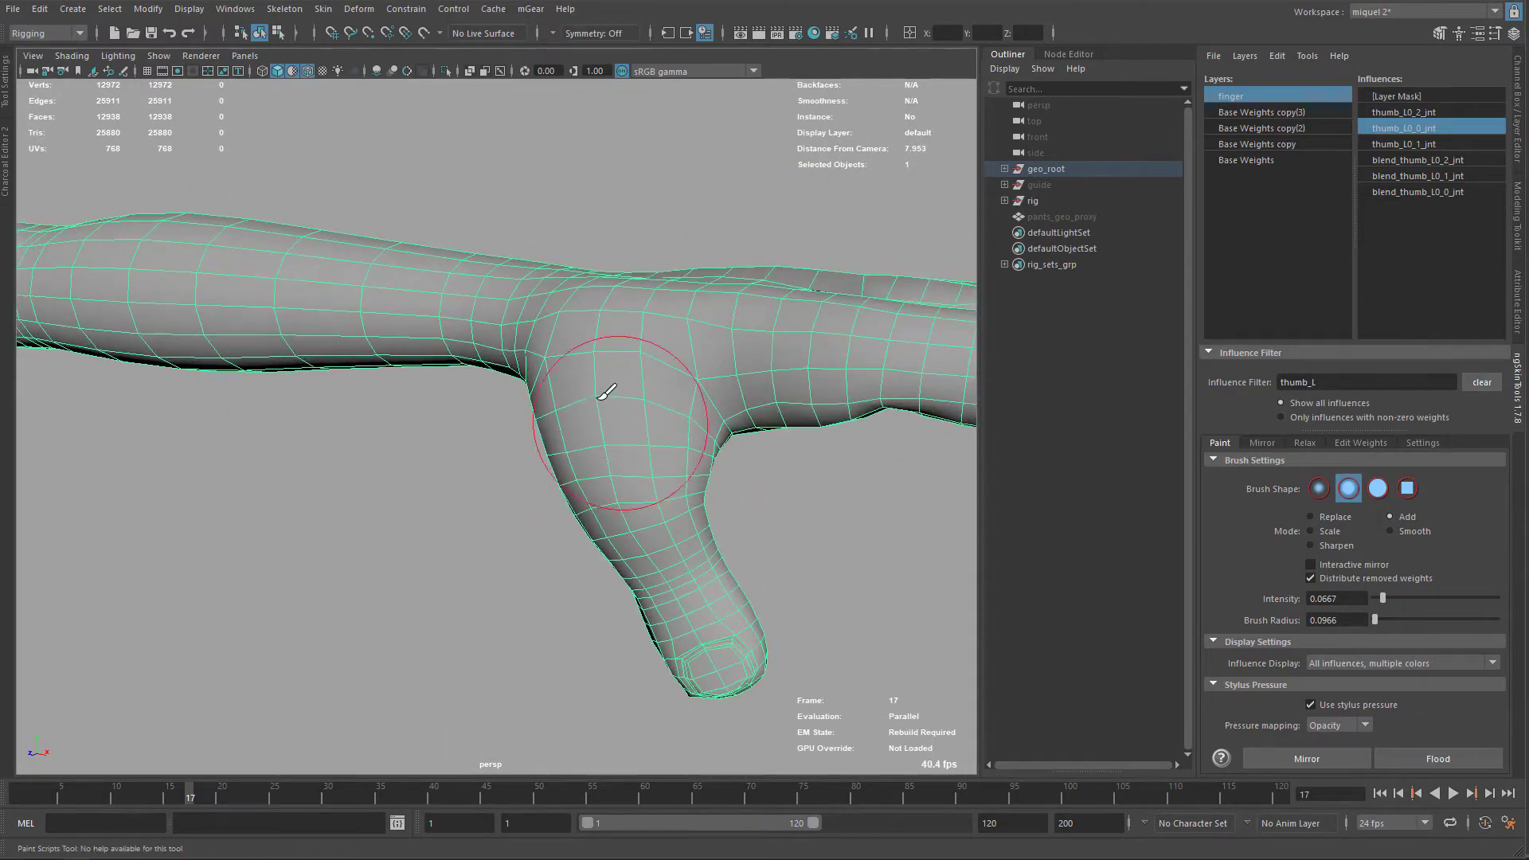
{"action": "mouse_move", "coordinate": [726, 441]}
{"action": "left_mouse_down", "text": "alt"}
{"action": "mouse_move", "coordinate": [618, 409]}
{"action": "mouse_move", "coordinate": [656, 344]}
{"action": "mouse_move", "coordinate": [661, 449]}
{"action": "mouse_move", "coordinate": [665, 341]}
{"action": "mouse_move", "coordinate": [634, 449]}
{"action": "mouse_move", "coordinate": [590, 317]}
{"action": "mouse_move", "coordinate": [594, 529]}
{"action": "left_mouse_up", "text": "alt"}
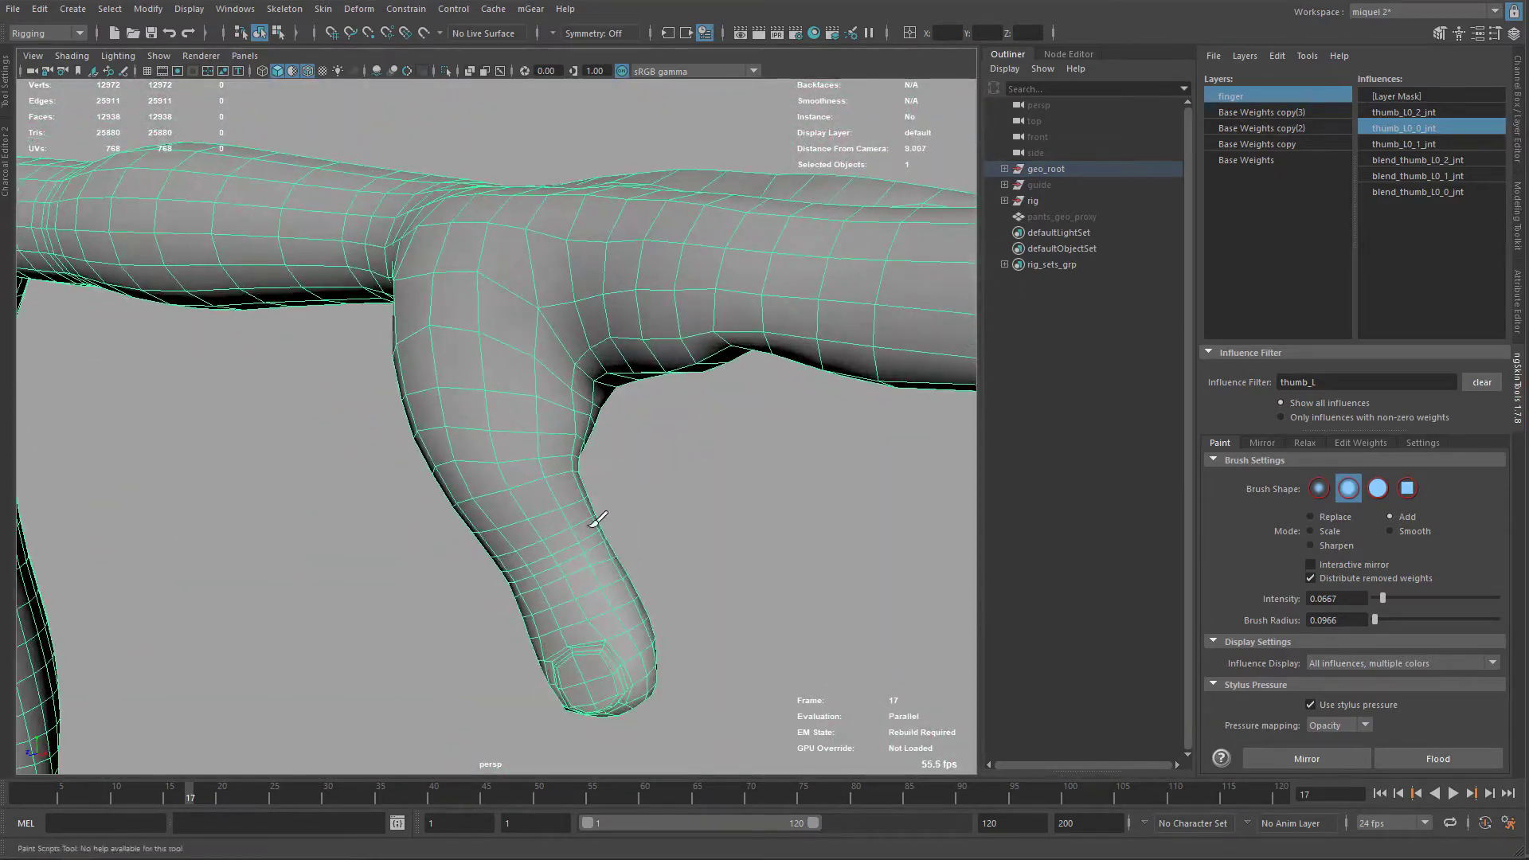
{"action": "right_click_drag", "start_coordinate": [594, 529], "coordinate": [536, 392], "text": "alt"}
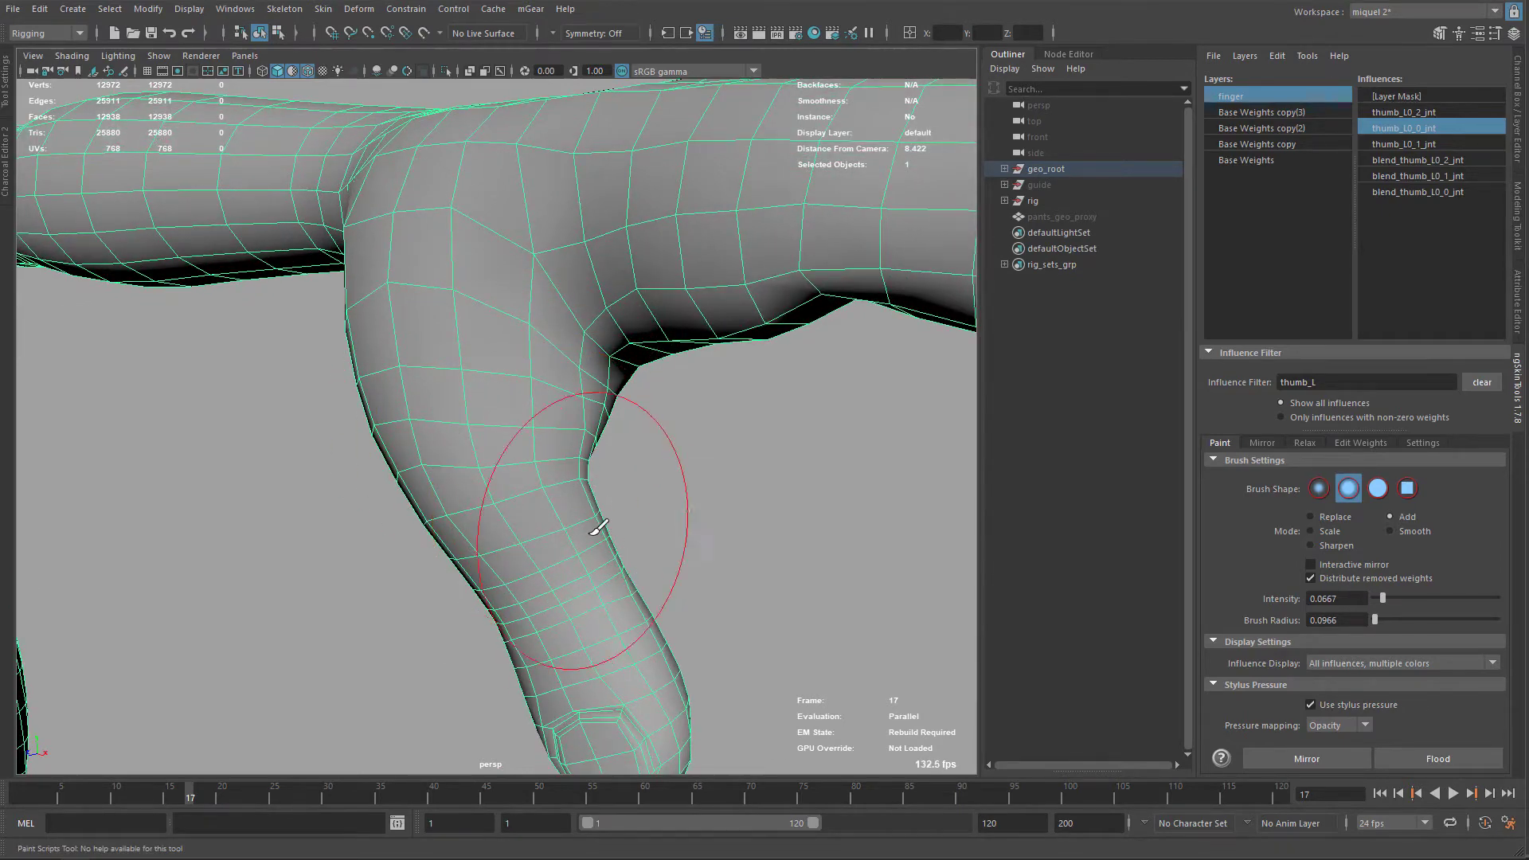
{"action": "left_click_drag", "start_coordinate": [657, 518], "coordinate": [652, 525], "text": "alt"}
Leave painting, select a left thumb control and bend the thumb strongly to expose the crease at its joint
{"action": "right_click_drag", "start_coordinate": [607, 542], "coordinate": [522, 417], "text": "alt"}
{"action": "mouse_move", "coordinate": [522, 416]}
{"action": "left_mouse_down", "text": "alt"}
{"action": "mouse_move", "coordinate": [509, 392]}
{"action": "mouse_move", "coordinate": [530, 413]}
{"action": "mouse_move", "coordinate": [433, 399]}
{"action": "mouse_move", "coordinate": [468, 419]}
{"action": "mouse_move", "coordinate": [512, 352]}
{"action": "mouse_move", "coordinate": [507, 423]}
{"action": "mouse_move", "coordinate": [587, 518]}
{"action": "mouse_move", "coordinate": [453, 505]}
{"action": "mouse_move", "coordinate": [385, 365]}
{"action": "mouse_move", "coordinate": [430, 488]}
{"action": "mouse_move", "coordinate": [508, 453]}
{"action": "mouse_move", "coordinate": [485, 437]}
{"action": "left_mouse_up", "text": "alt"}
{"action": "key", "text": "q"}
{"action": "left_click", "coordinate": [488, 514]}
{"action": "key", "text": "e"}
{"action": "right_click_drag", "start_coordinate": [485, 437], "coordinate": [621, 481], "text": "alt"}
{"action": "left_click_drag", "start_coordinate": [621, 481], "coordinate": [467, 430], "text": "alt"}
Select the body mesh, paint thumb_L0_0_jnt weight across the bent thumb's inner crease, and stop painting
{"action": "key", "text": "q"}
{"action": "left_click", "coordinate": [467, 431]}
{"action": "right_click_drag", "start_coordinate": [469, 430], "coordinate": [545, 377], "text": "alt"}
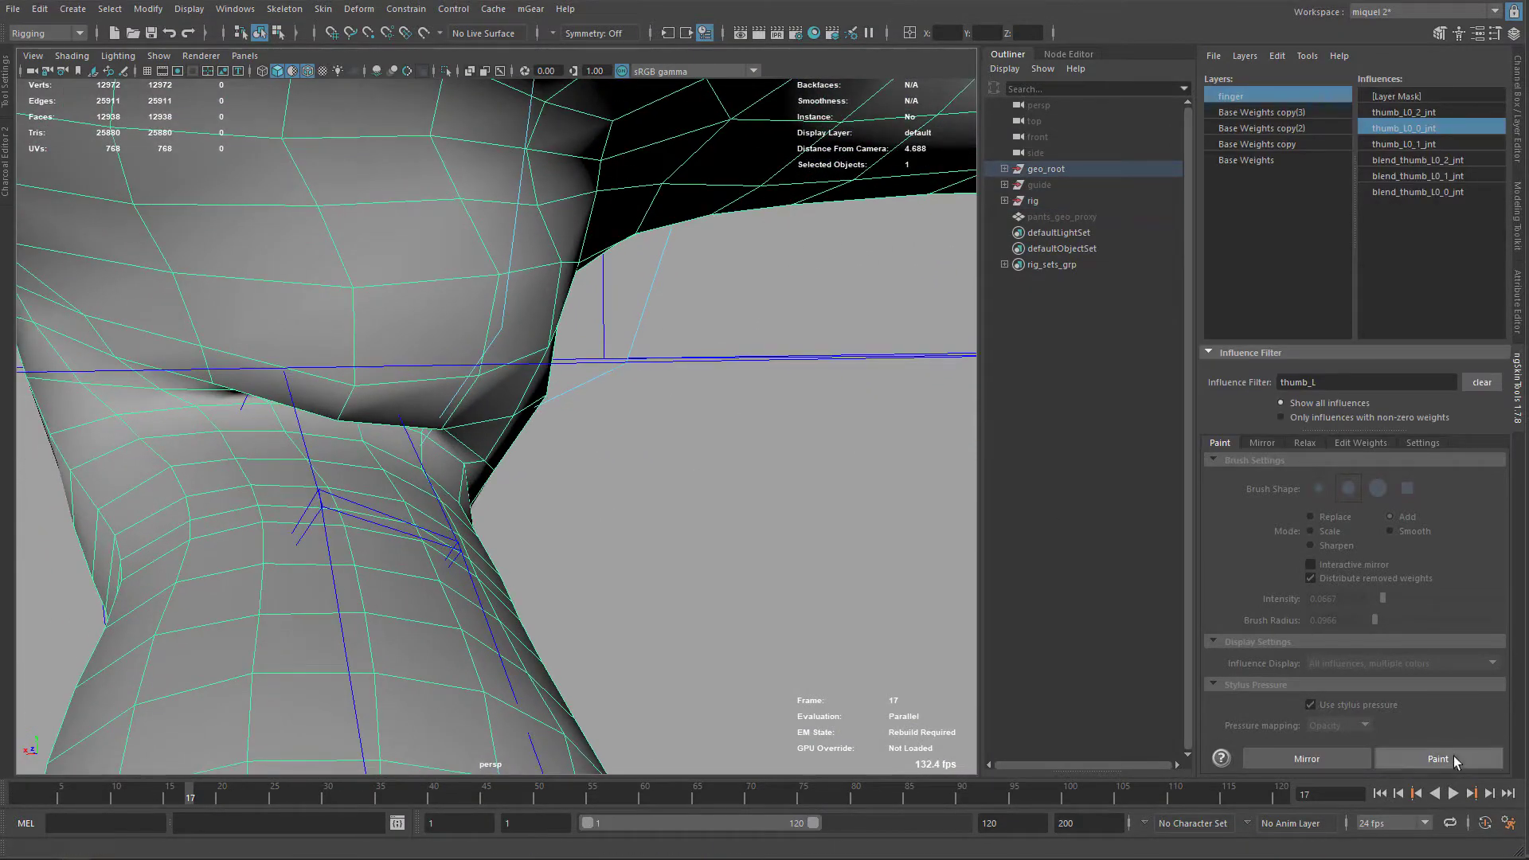
{"action": "left_click", "coordinate": [1408, 759]}
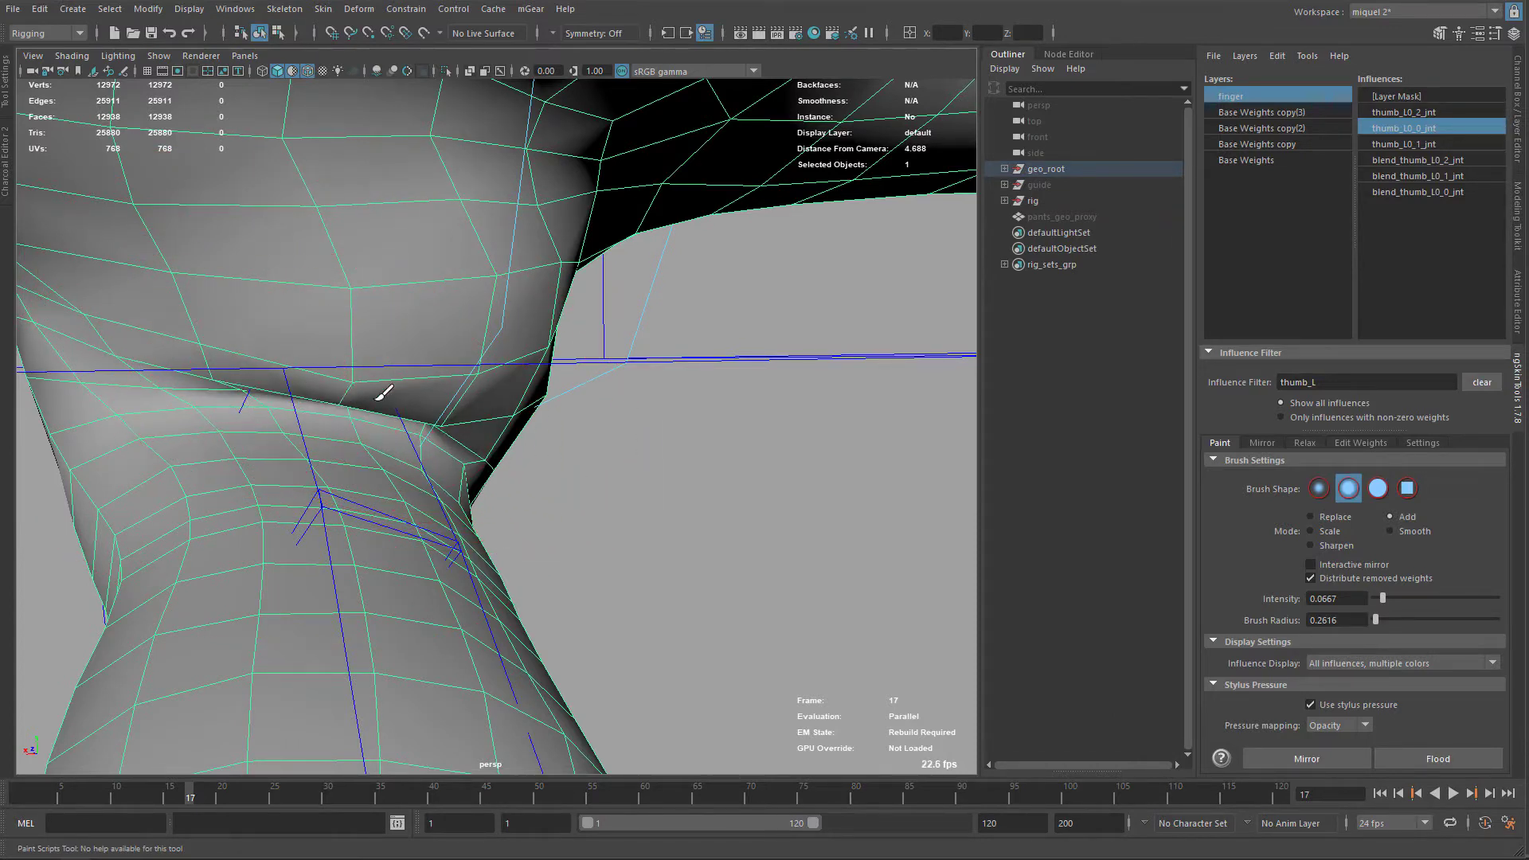
{"action": "mouse_move", "coordinate": [377, 399]}
{"action": "left_mouse_down"}
{"action": "mouse_move", "coordinate": [400, 392]}
{"action": "mouse_move", "coordinate": [388, 396]}
{"action": "mouse_move", "coordinate": [422, 422]}
{"action": "mouse_move", "coordinate": [236, 388]}
{"action": "mouse_move", "coordinate": [277, 359]}
{"action": "left_mouse_up"}
{"action": "mouse_move", "coordinate": [470, 444]}
{"action": "left_mouse_down", "text": "alt"}
{"action": "mouse_move", "coordinate": [494, 502]}
{"action": "mouse_move", "coordinate": [639, 504]}
{"action": "mouse_move", "coordinate": [579, 495]}
{"action": "left_mouse_up", "text": "alt"}
{"action": "key", "text": "q"}
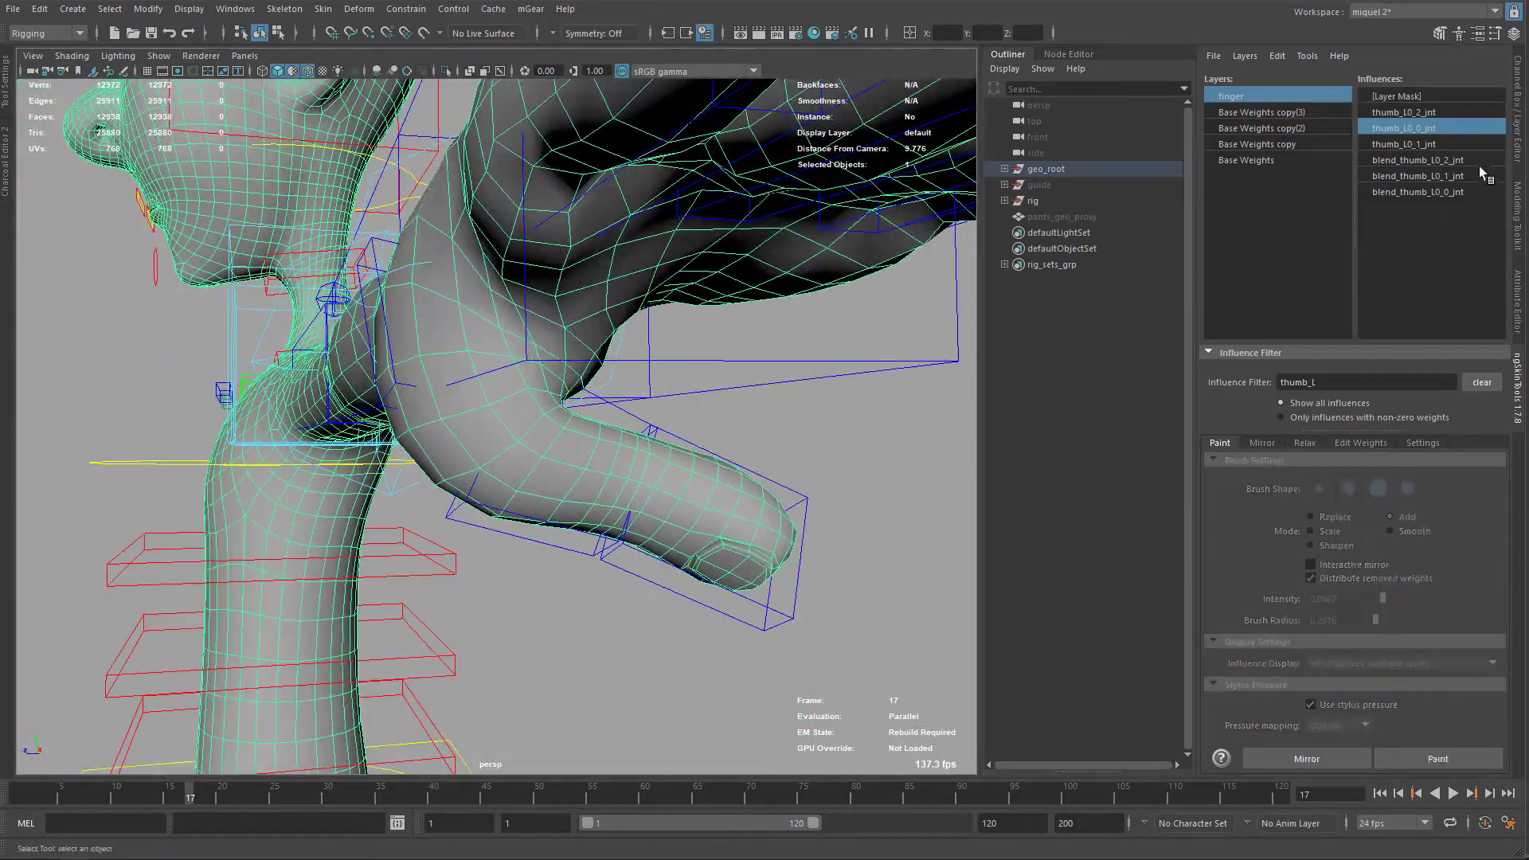
Paint blend_thumb_L0_1_jnt weight onto the body mesh around the bent thumb's lower joint, working from several angles
{"action": "left_click_drag", "start_coordinate": [486, 270], "coordinate": [806, 243], "text": "alt"}
{"action": "left_click", "coordinate": [1446, 177]}
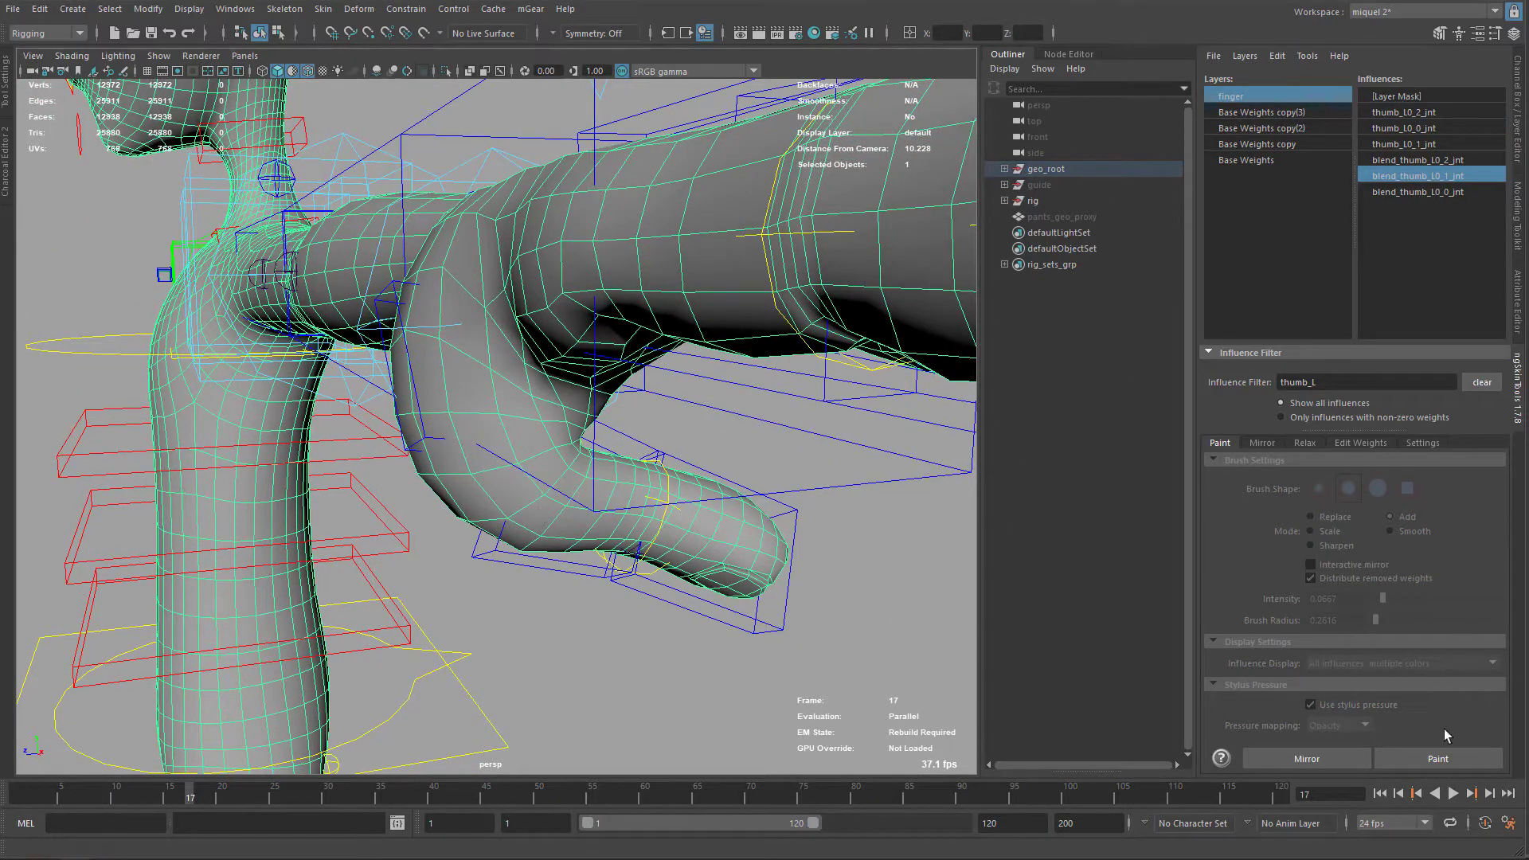
{"action": "left_click", "coordinate": [1437, 758]}
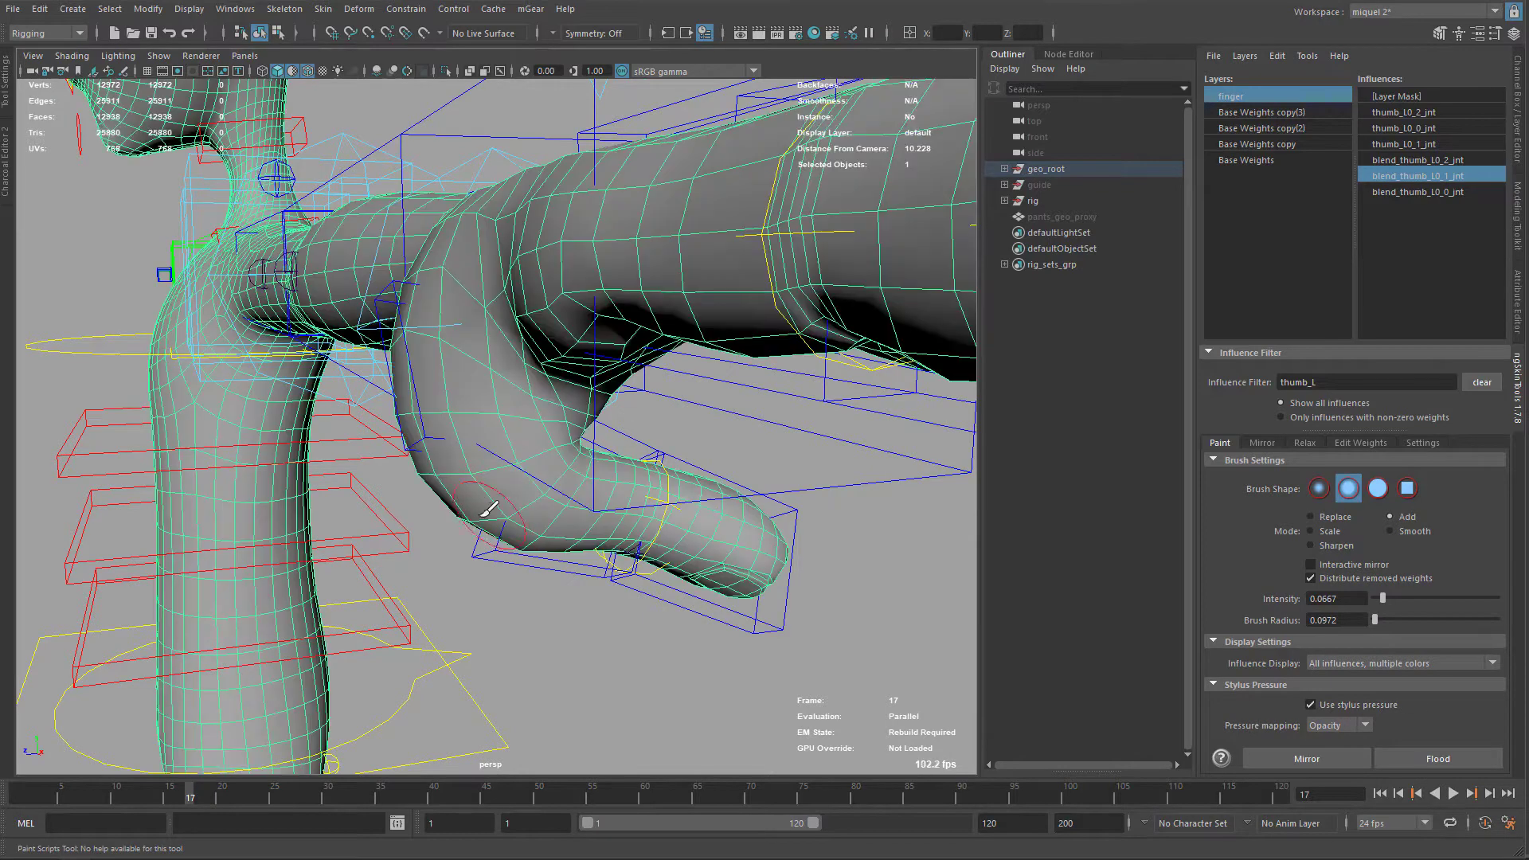
{"action": "left_click_drag", "start_coordinate": [483, 511], "coordinate": [500, 483], "text": "alt"}
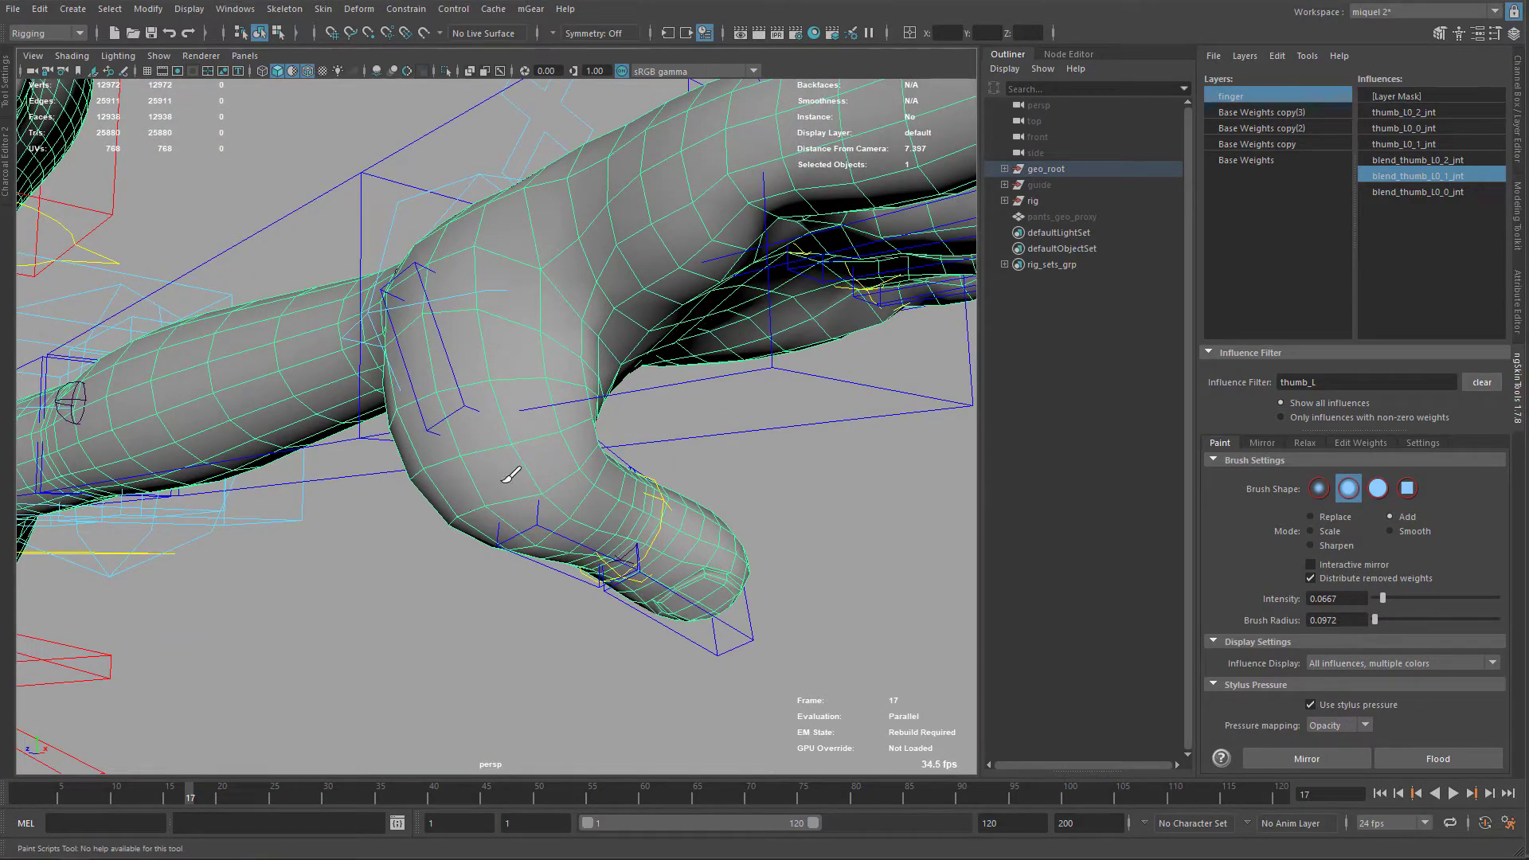
{"action": "left_click_drag", "start_coordinate": [566, 498], "coordinate": [534, 529], "text": "alt"}
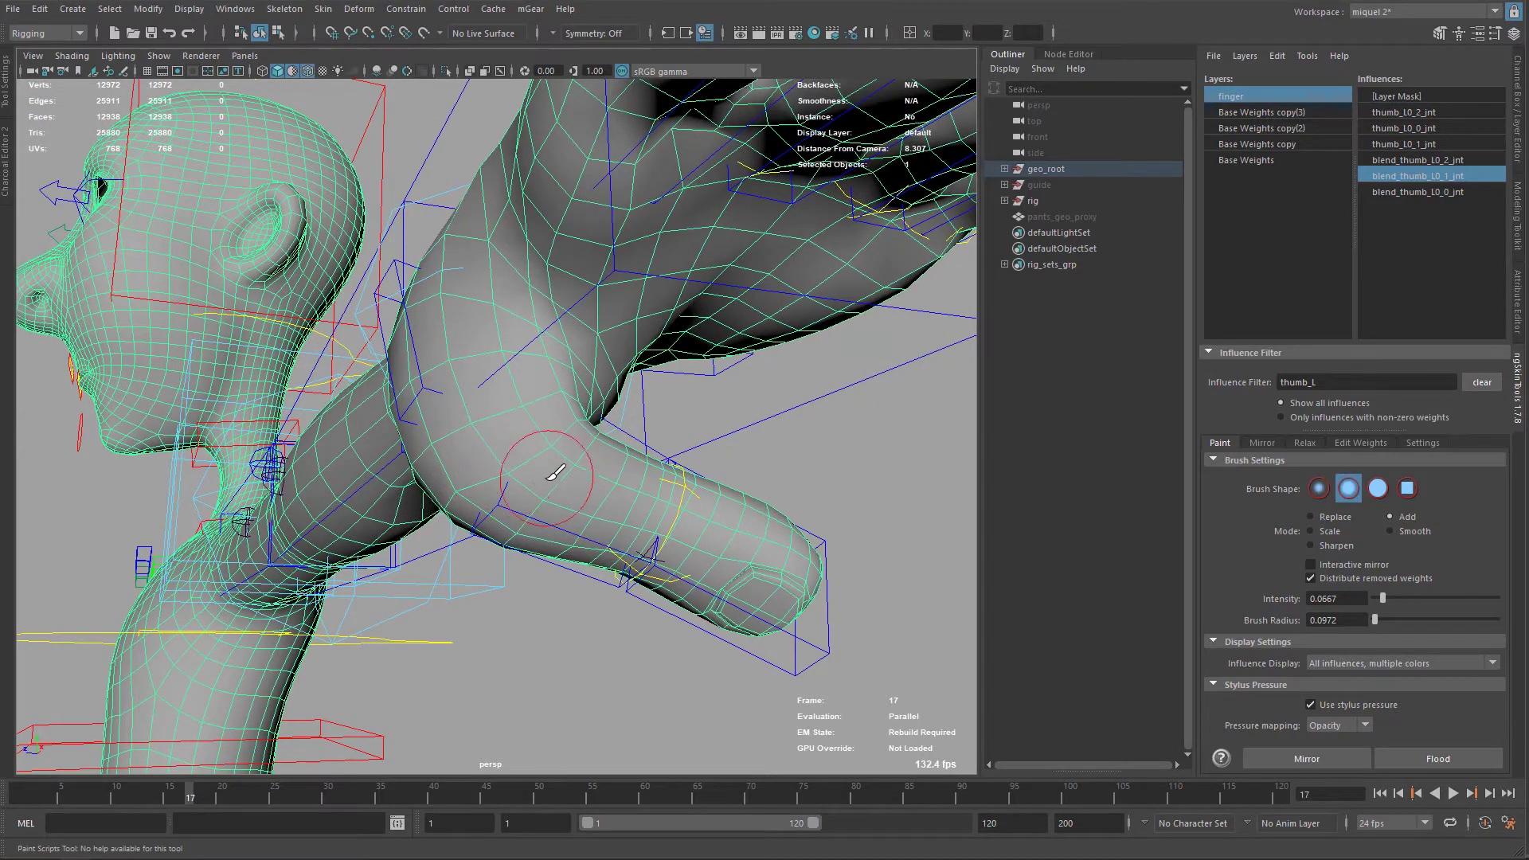
{"action": "left_click_drag", "start_coordinate": [523, 499], "coordinate": [433, 499]}
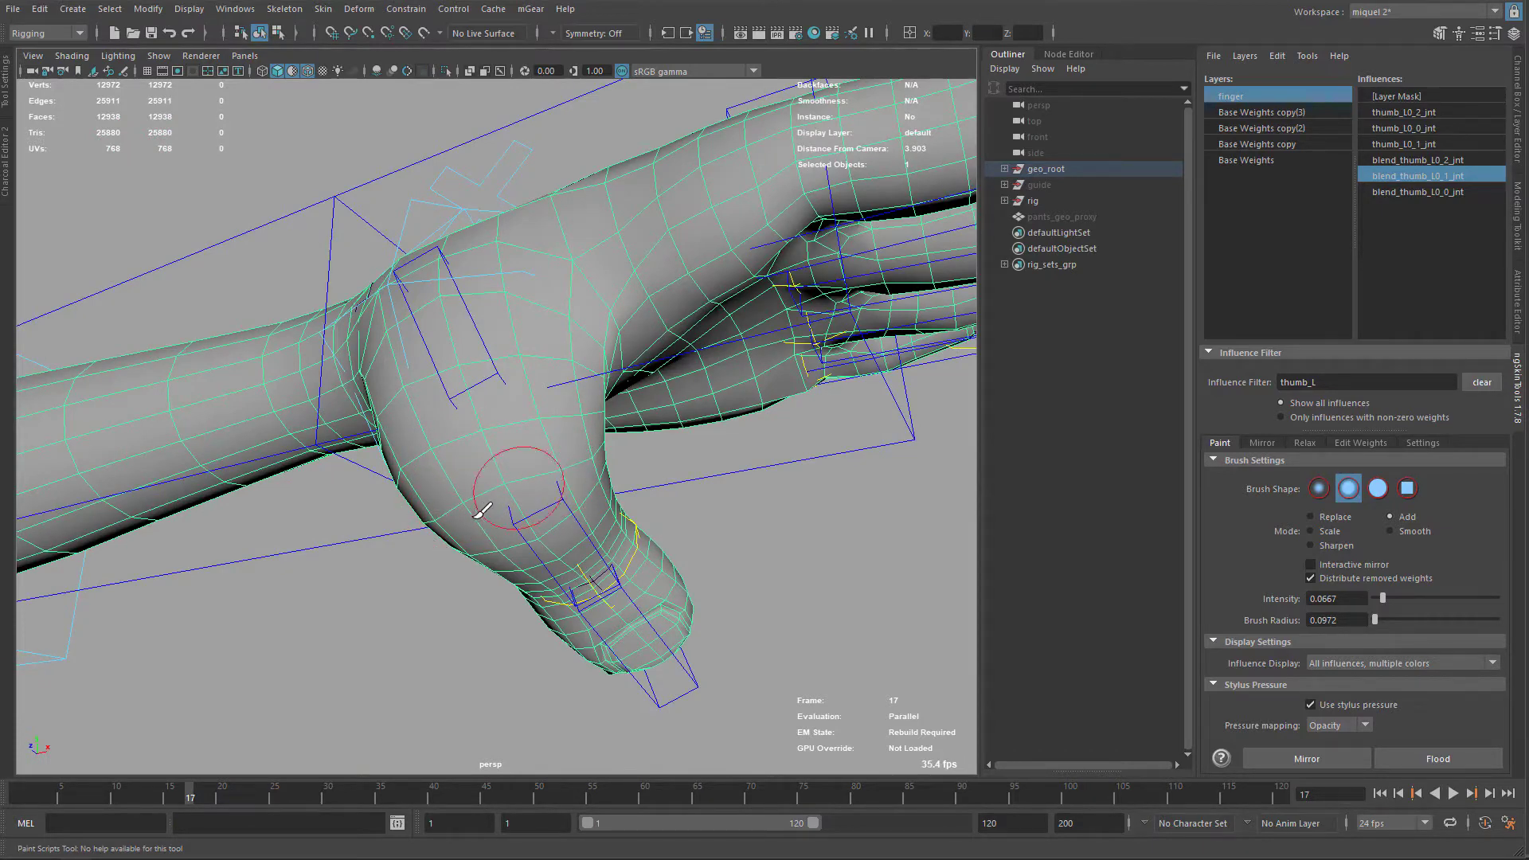
{"action": "left_click_drag", "start_coordinate": [535, 547], "coordinate": [393, 512], "text": "alt"}
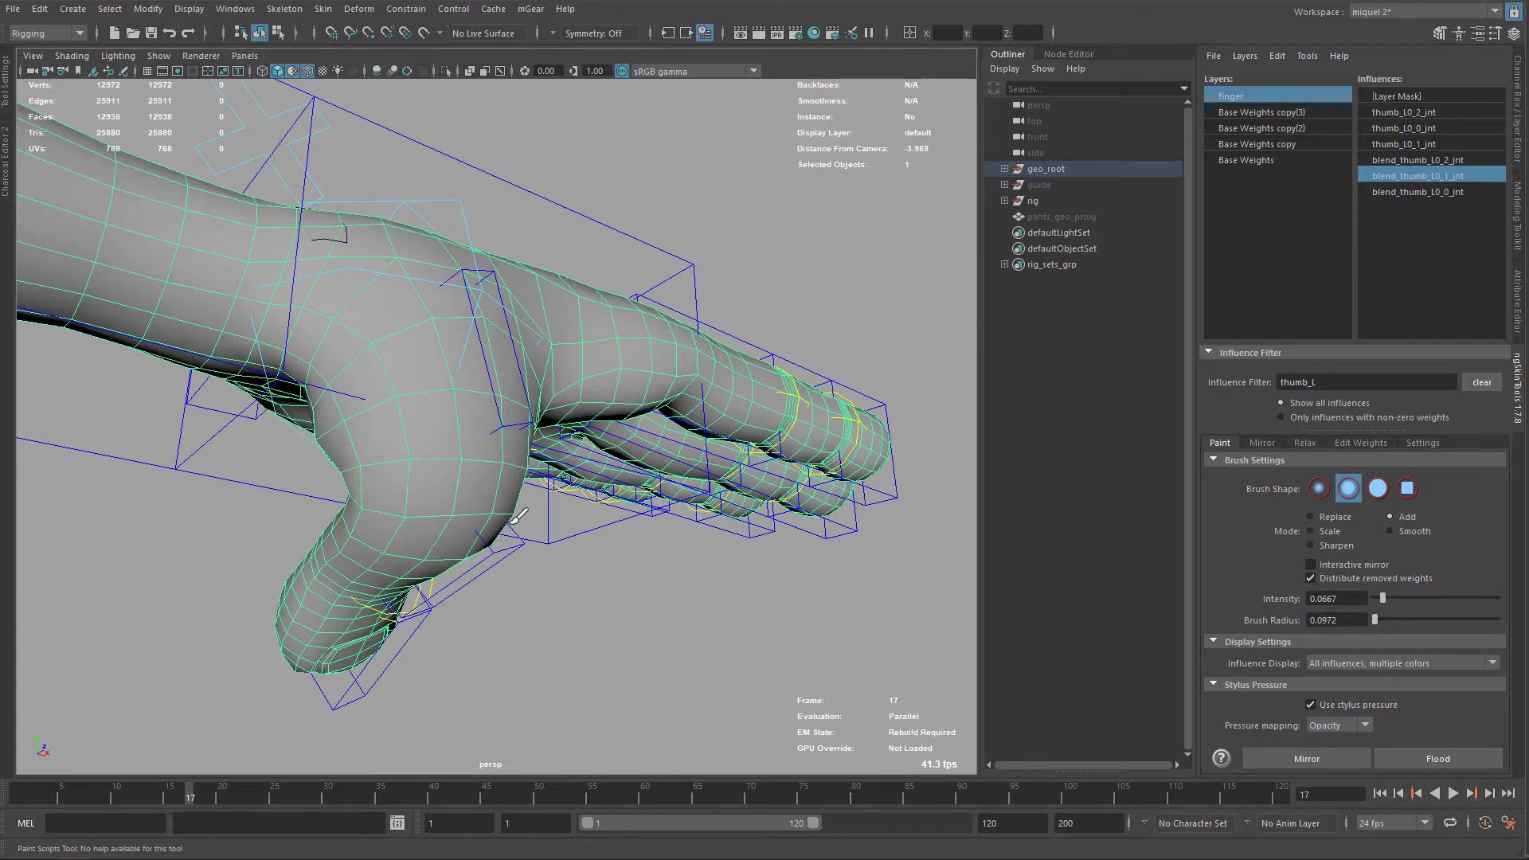
{"action": "mouse_move", "coordinate": [595, 543]}
{"action": "left_mouse_down", "text": "alt"}
{"action": "mouse_move", "coordinate": [467, 594]}
{"action": "mouse_move", "coordinate": [379, 601]}
{"action": "mouse_move", "coordinate": [312, 572]}
{"action": "left_mouse_up", "text": "alt"}
Leave painting and rotate thumb_L0_fk2_ctl to bend the thumb tip strongly inward
{"action": "key", "text": "q"}
{"action": "left_click", "coordinate": [791, 567]}
{"action": "key", "text": "e"}
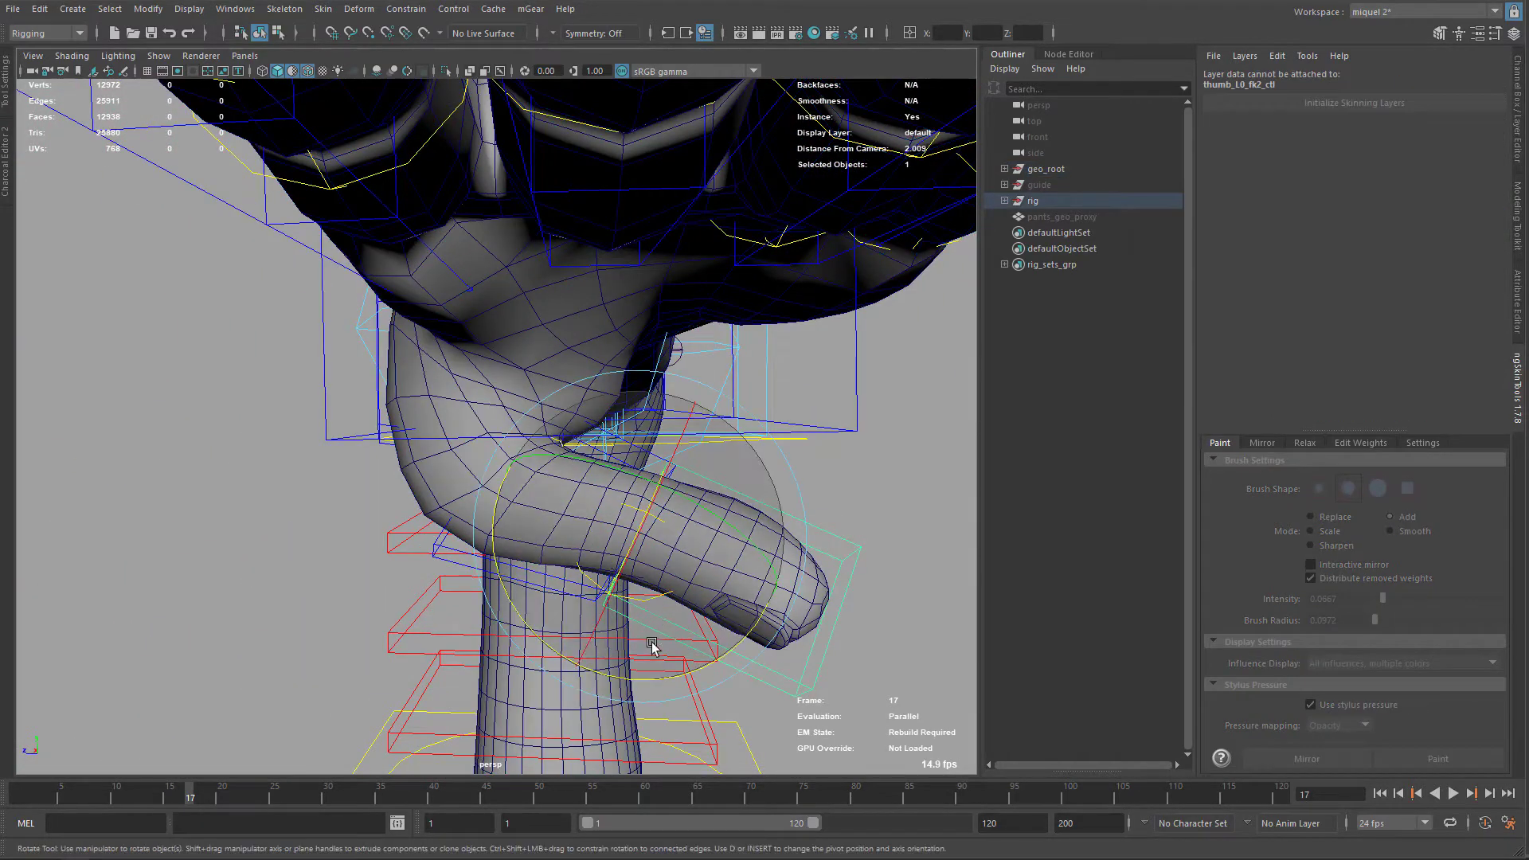
{"action": "left_click_drag", "start_coordinate": [788, 567], "coordinate": [703, 511]}
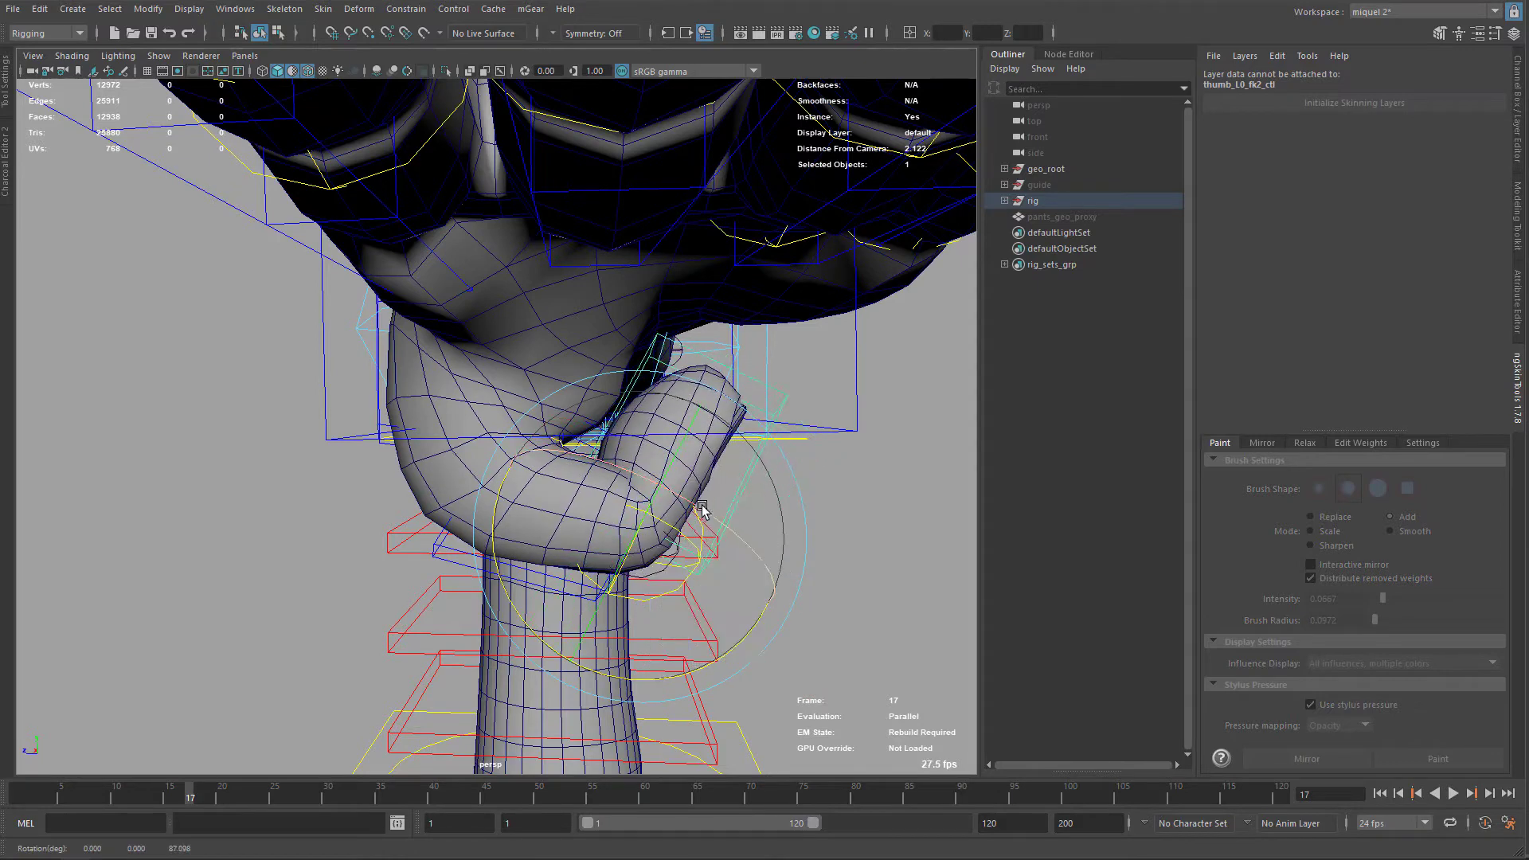
{"action": "scroll", "coordinate": [720, 543], "scroll_direction": "up", "scroll_amount": 3}
Select the body mesh and paint blend_thumb_L0_2_jnt weight around the bent thumb tip's joint
{"action": "key", "text": "q"}
{"action": "left_click", "coordinate": [834, 475]}
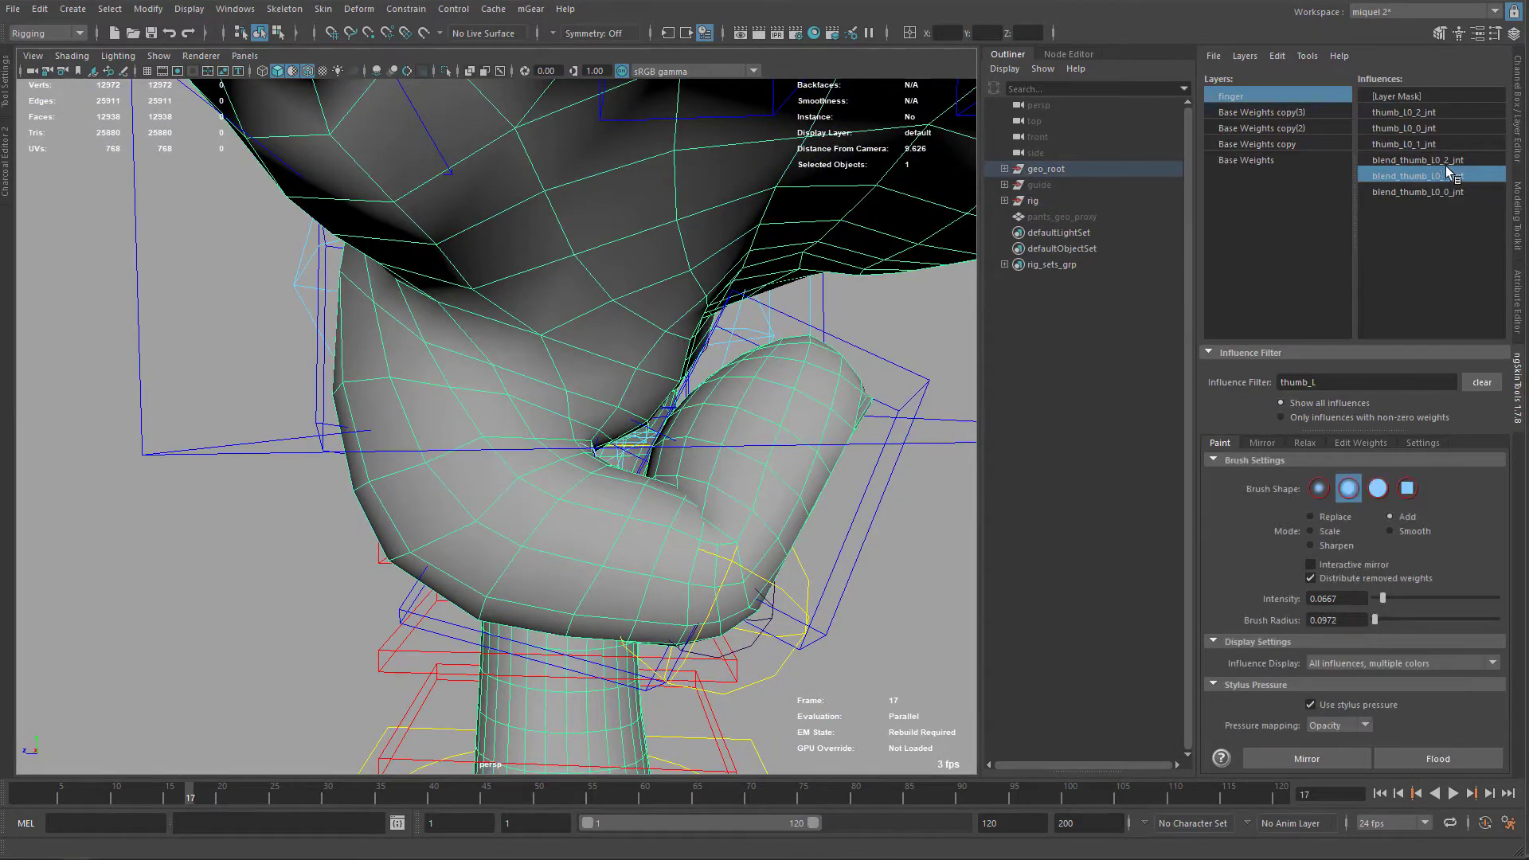
{"action": "left_click", "coordinate": [1434, 160]}
{"action": "scroll", "coordinate": [733, 581], "scroll_direction": "up", "scroll_amount": 2}
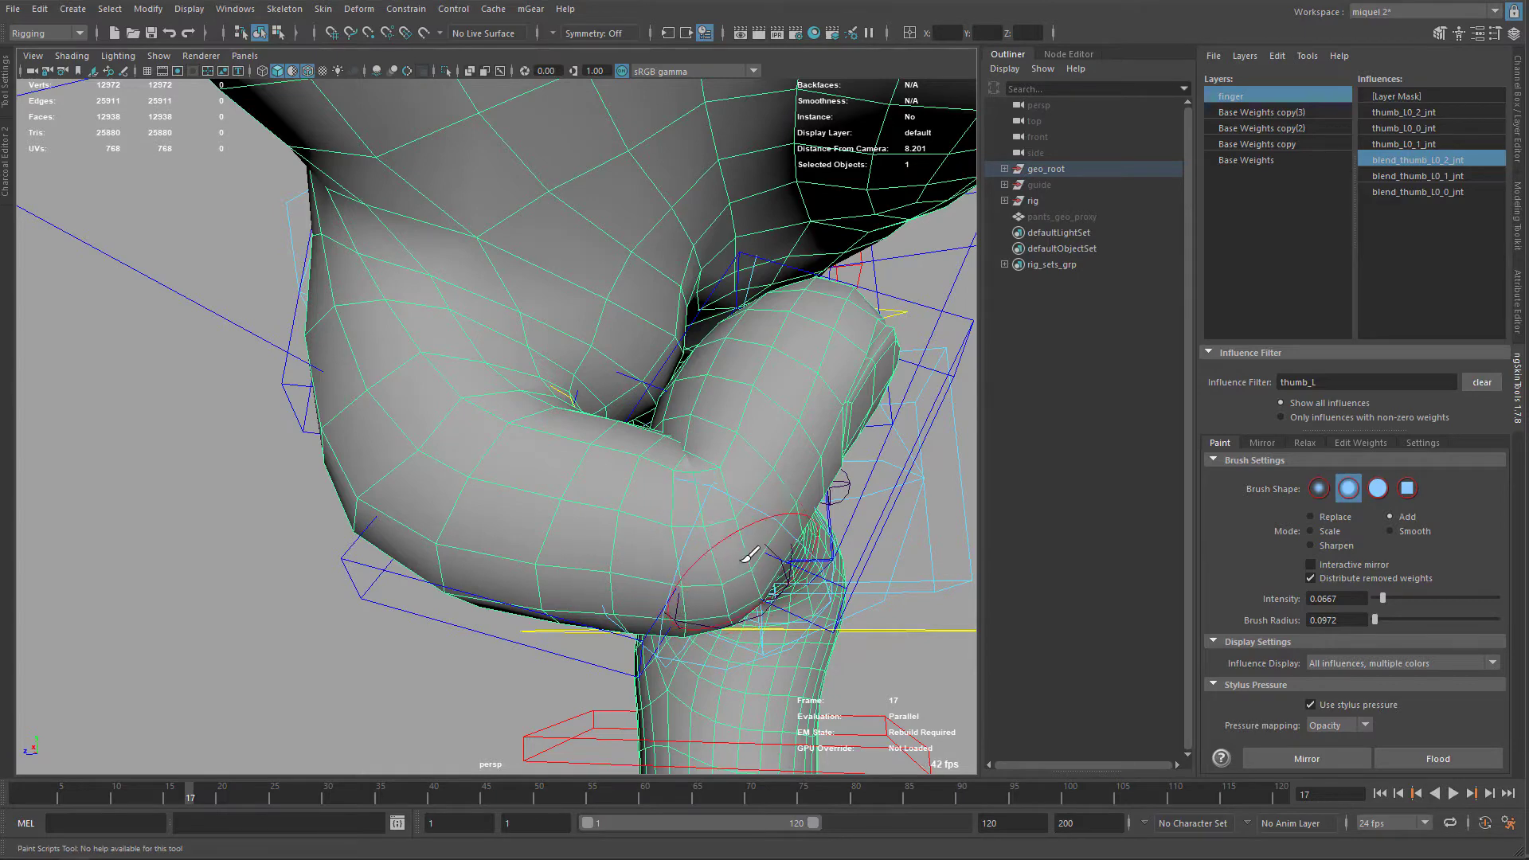
{"action": "scroll", "coordinate": [701, 393], "scroll_direction": "up", "scroll_amount": 5}
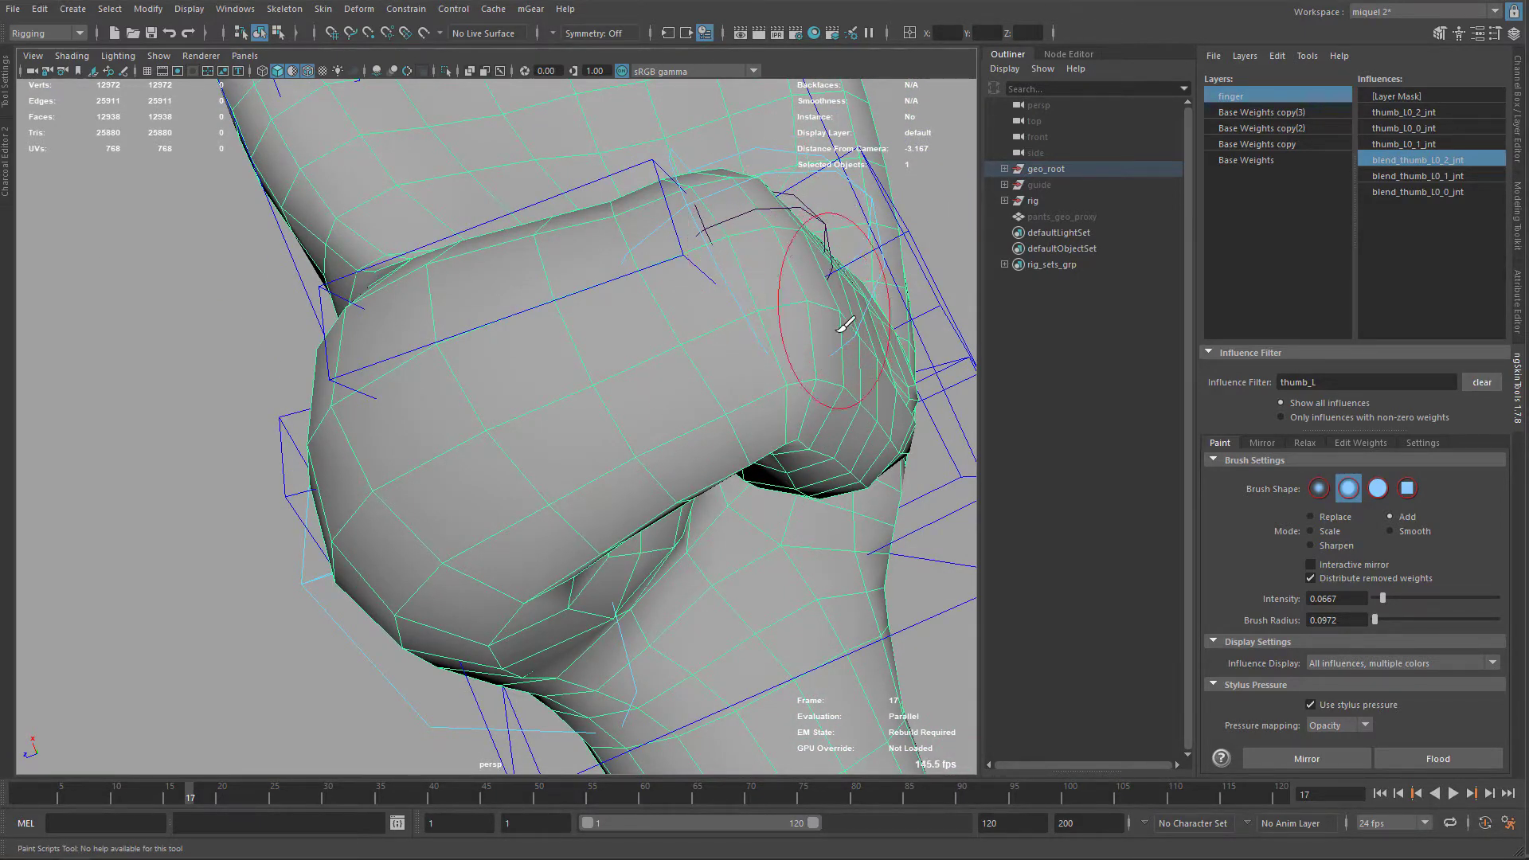
{"action": "left_click_drag", "start_coordinate": [812, 334], "coordinate": [792, 325], "text": "alt"}
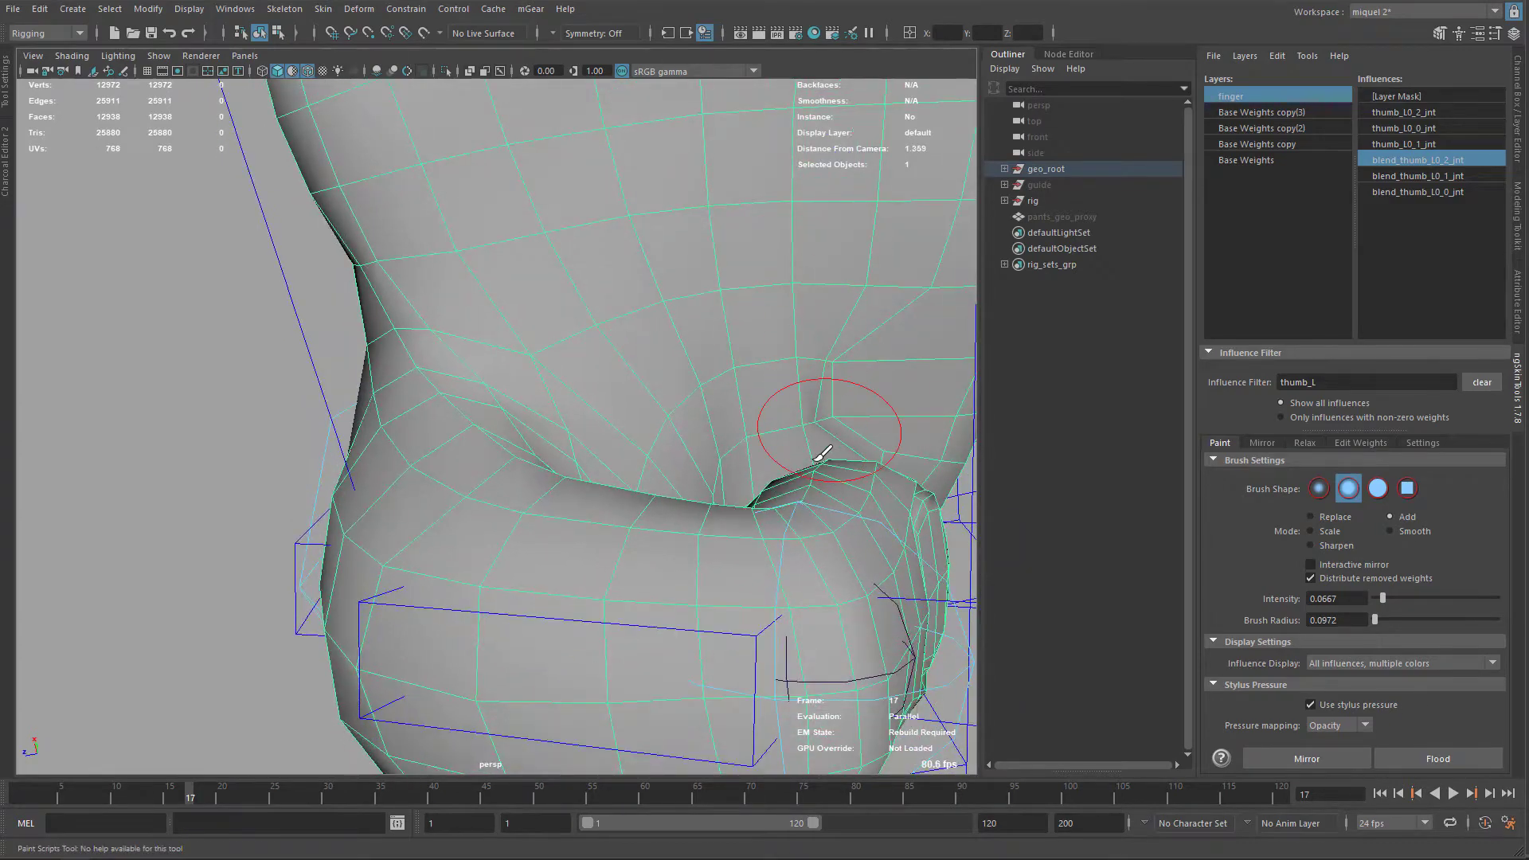
Undo the last two changes made to the thumb
{"action": "key", "text": "ctrl+z"}
{"action": "key", "text": "ctrl+z"}
{"action": "right_click_drag", "start_coordinate": [616, 345], "coordinate": [518, 350], "text": "alt"}
{"action": "mouse_move", "coordinate": [715, 524]}
{"action": "left_mouse_down", "text": "alt"}
{"action": "mouse_move", "coordinate": [694, 558]}
{"action": "mouse_move", "coordinate": [691, 510]}
{"action": "left_mouse_up", "text": "alt"}
{"action": "mouse_move", "coordinate": [670, 452]}
{"action": "left_mouse_down", "text": "alt"}
{"action": "mouse_move", "coordinate": [610, 578]}
{"action": "mouse_move", "coordinate": [440, 634]}
{"action": "left_mouse_up", "text": "alt"}
Leave painting, select thumb_L0_fk0_ctl and rotate it to test the thumb base in a new pose
{"action": "key", "text": "q"}
{"action": "left_click", "coordinate": [426, 617]}
{"action": "key", "text": "alt+s"}
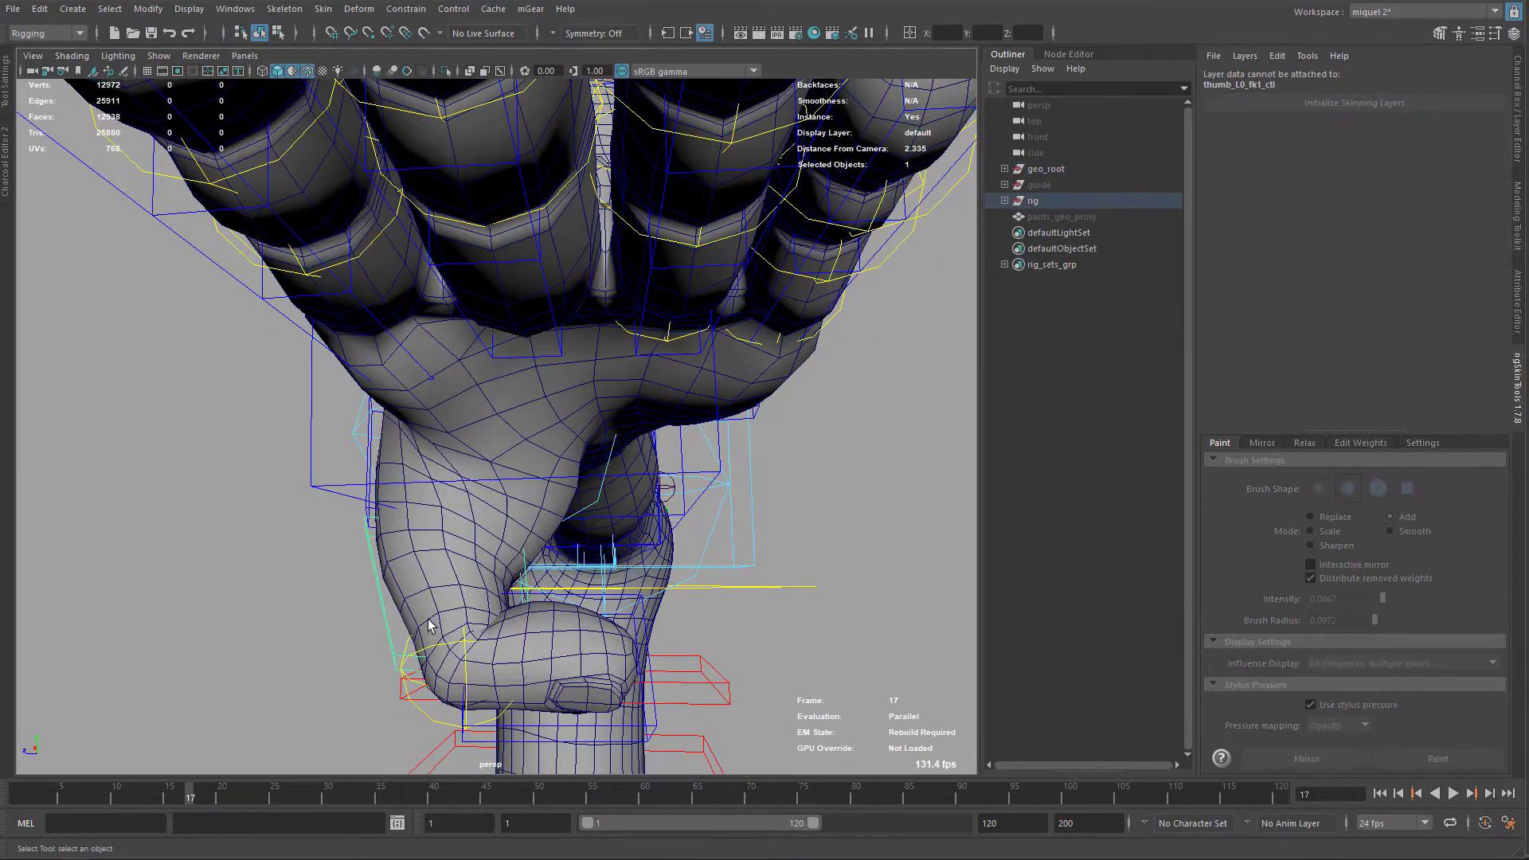
{"action": "left_click_drag", "start_coordinate": [383, 541], "coordinate": [374, 539], "text": "alt"}
{"action": "left_click", "coordinate": [410, 514]}
{"action": "key", "text": "e"}
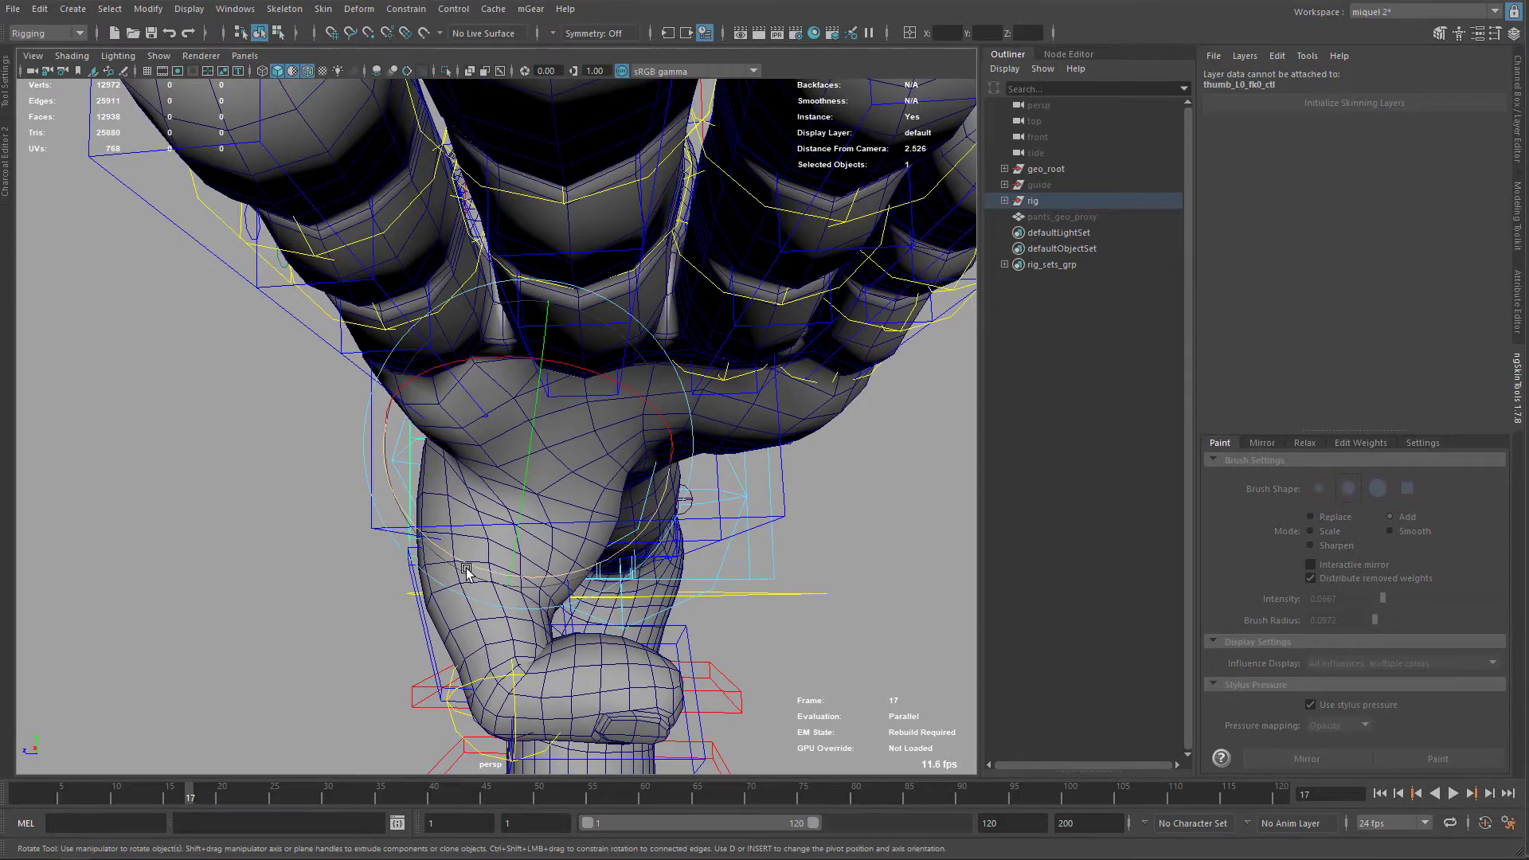
{"action": "left_click_drag", "start_coordinate": [466, 570], "coordinate": [275, 448]}
{"action": "left_click_drag", "start_coordinate": [481, 523], "coordinate": [368, 510], "text": "alt"}
{"action": "left_click_drag", "start_coordinate": [739, 512], "coordinate": [811, 498], "text": "alt"}
Return to weight painting on the body mesh, examine the bent thumb from the palm side, and leave painting
{"action": "key", "text": "q"}
{"action": "left_click", "coordinate": [757, 430]}
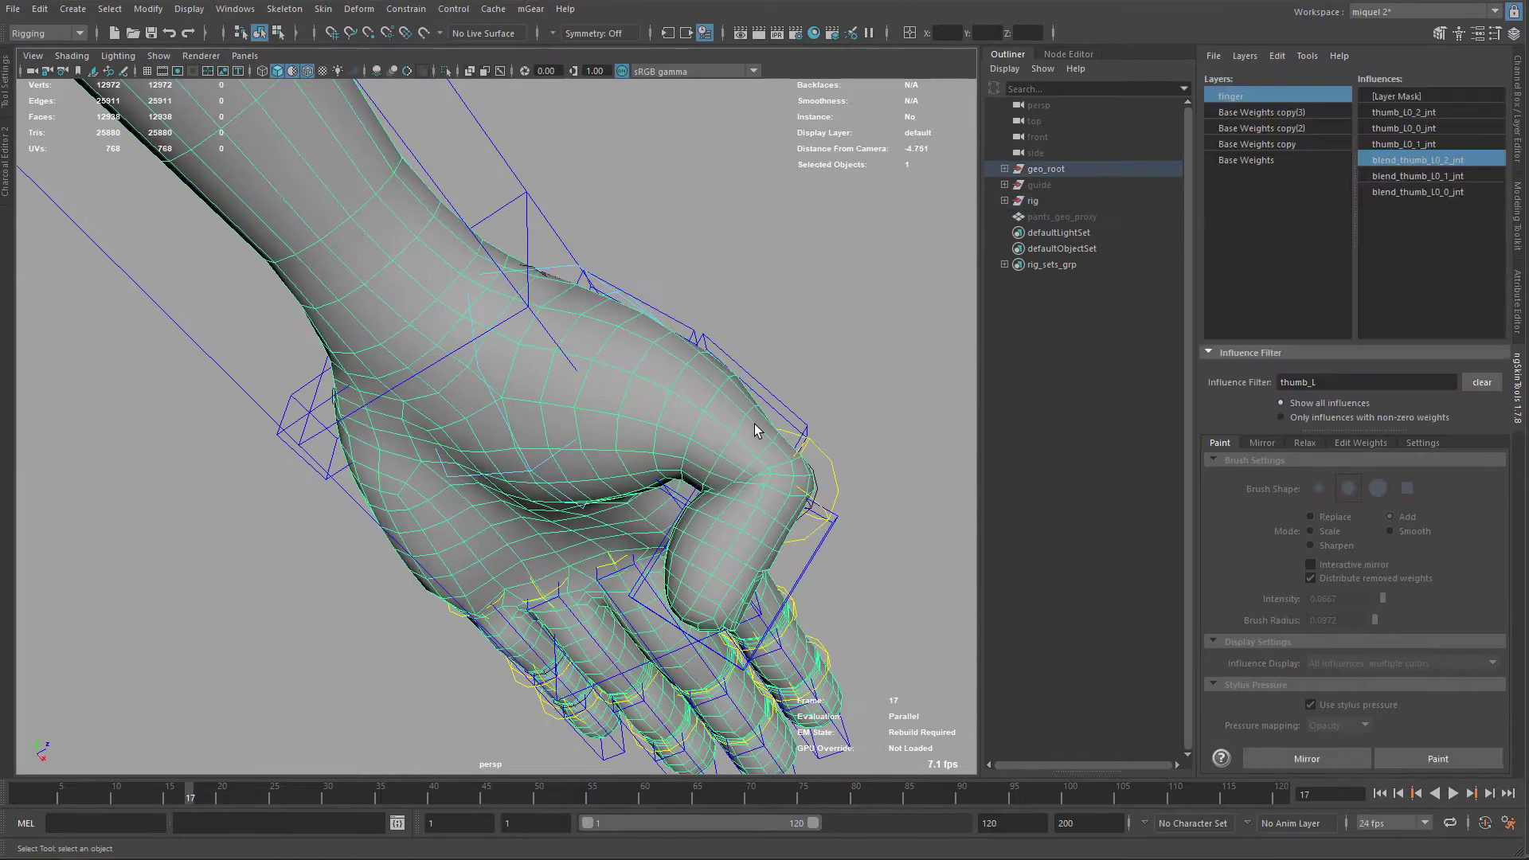
{"action": "left_click", "coordinate": [1408, 757]}
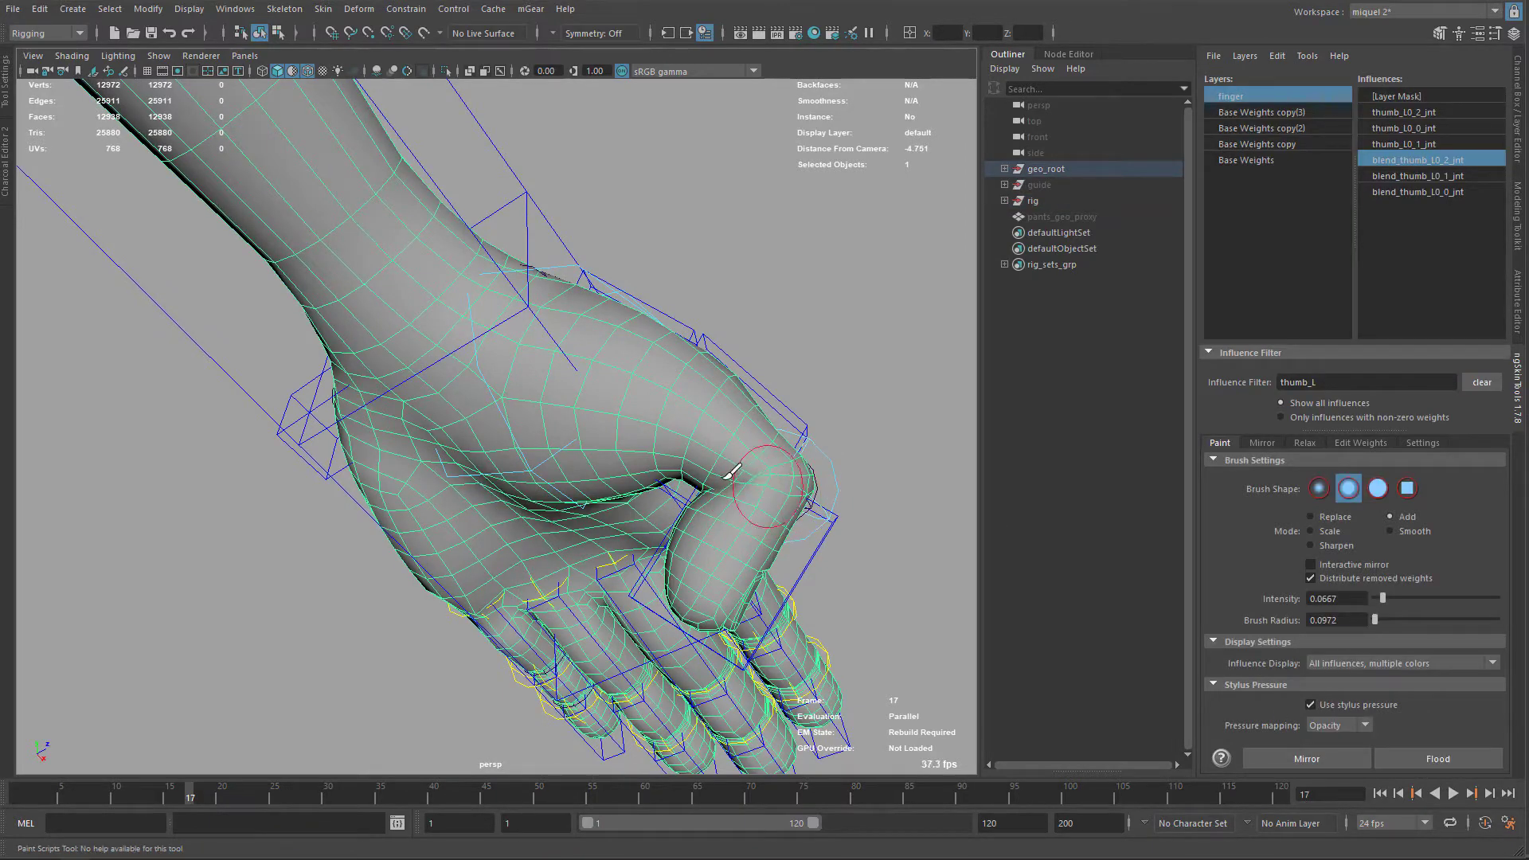
{"action": "left_click_drag", "start_coordinate": [738, 480], "coordinate": [637, 513], "text": "alt"}
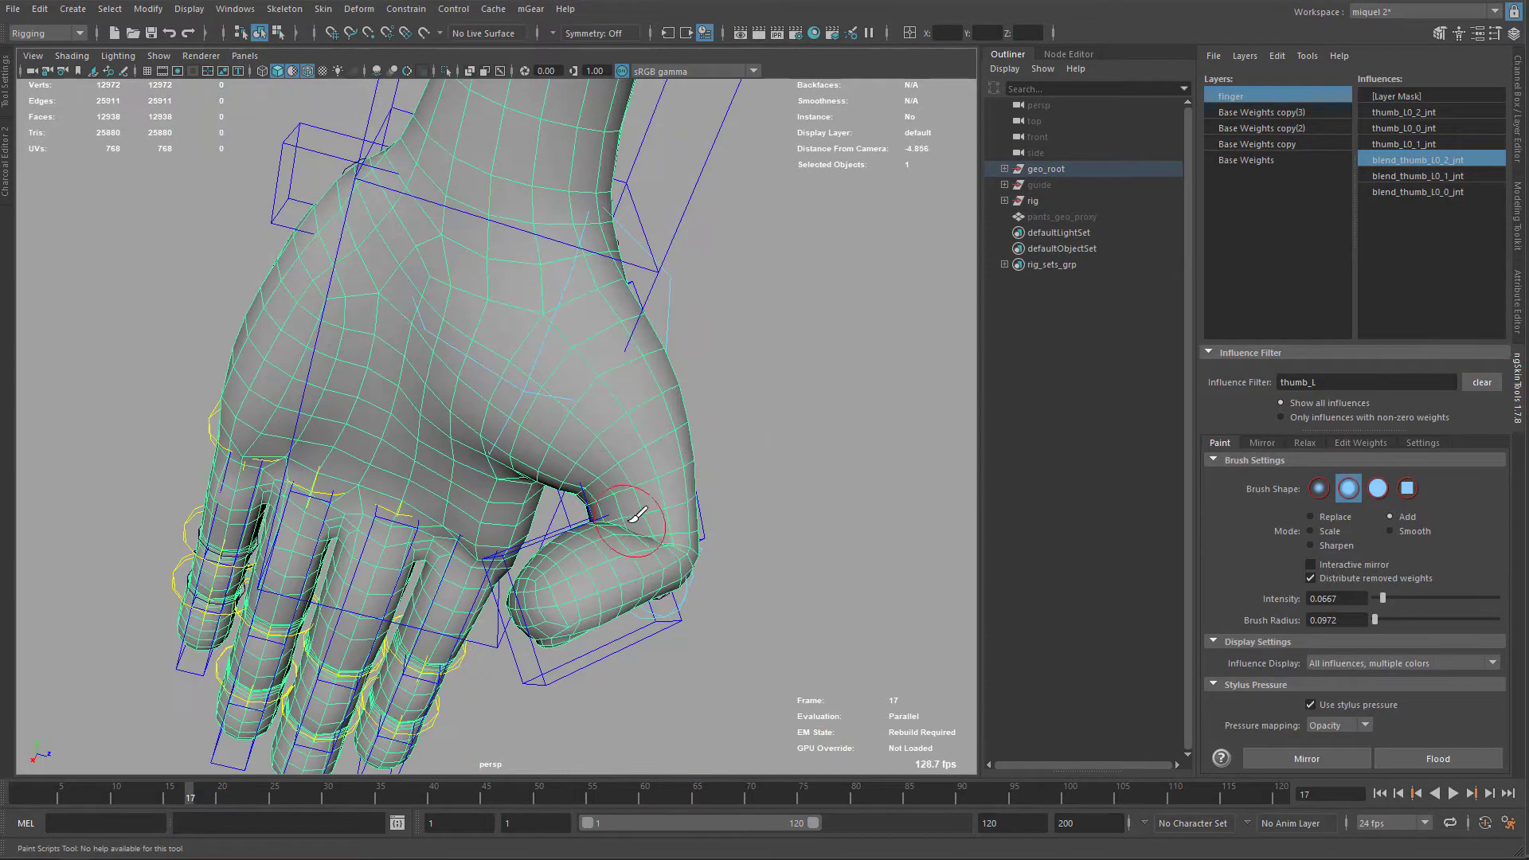
{"action": "mouse_move", "coordinate": [715, 480]}
{"action": "left_mouse_down", "text": "alt"}
{"action": "mouse_move", "coordinate": [512, 438]}
{"action": "mouse_move", "coordinate": [591, 404]}
{"action": "left_mouse_up", "text": "alt"}
{"action": "key", "text": "q"}
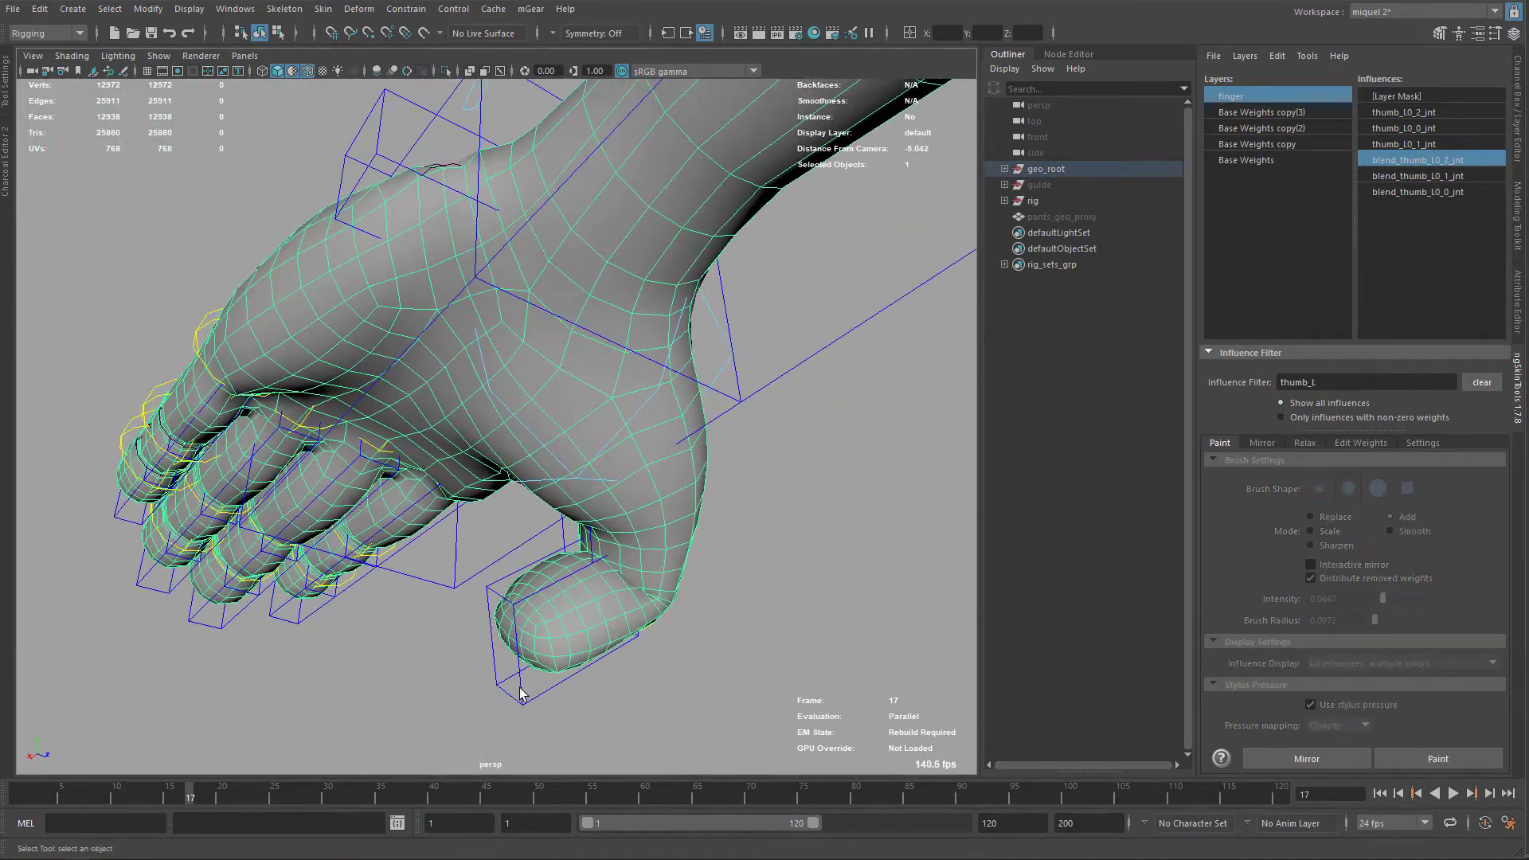
Reset the thumb controls to their default pose and hide the blend finger joints of the left hand
{"action": "left_click", "coordinate": [528, 702]}
{"action": "key", "text": "ctrl+shift+r"}
{"action": "right_click_drag", "start_coordinate": [668, 686], "coordinate": [501, 505], "text": "alt"}
{"action": "mouse_move", "coordinate": [501, 505]}
{"action": "left_mouse_down", "text": "alt"}
{"action": "mouse_move", "coordinate": [471, 468]}
{"action": "mouse_move", "coordinate": [525, 501]}
{"action": "left_mouse_up", "text": "alt"}
{"action": "left_click_drag", "start_coordinate": [393, 426], "coordinate": [512, 554]}
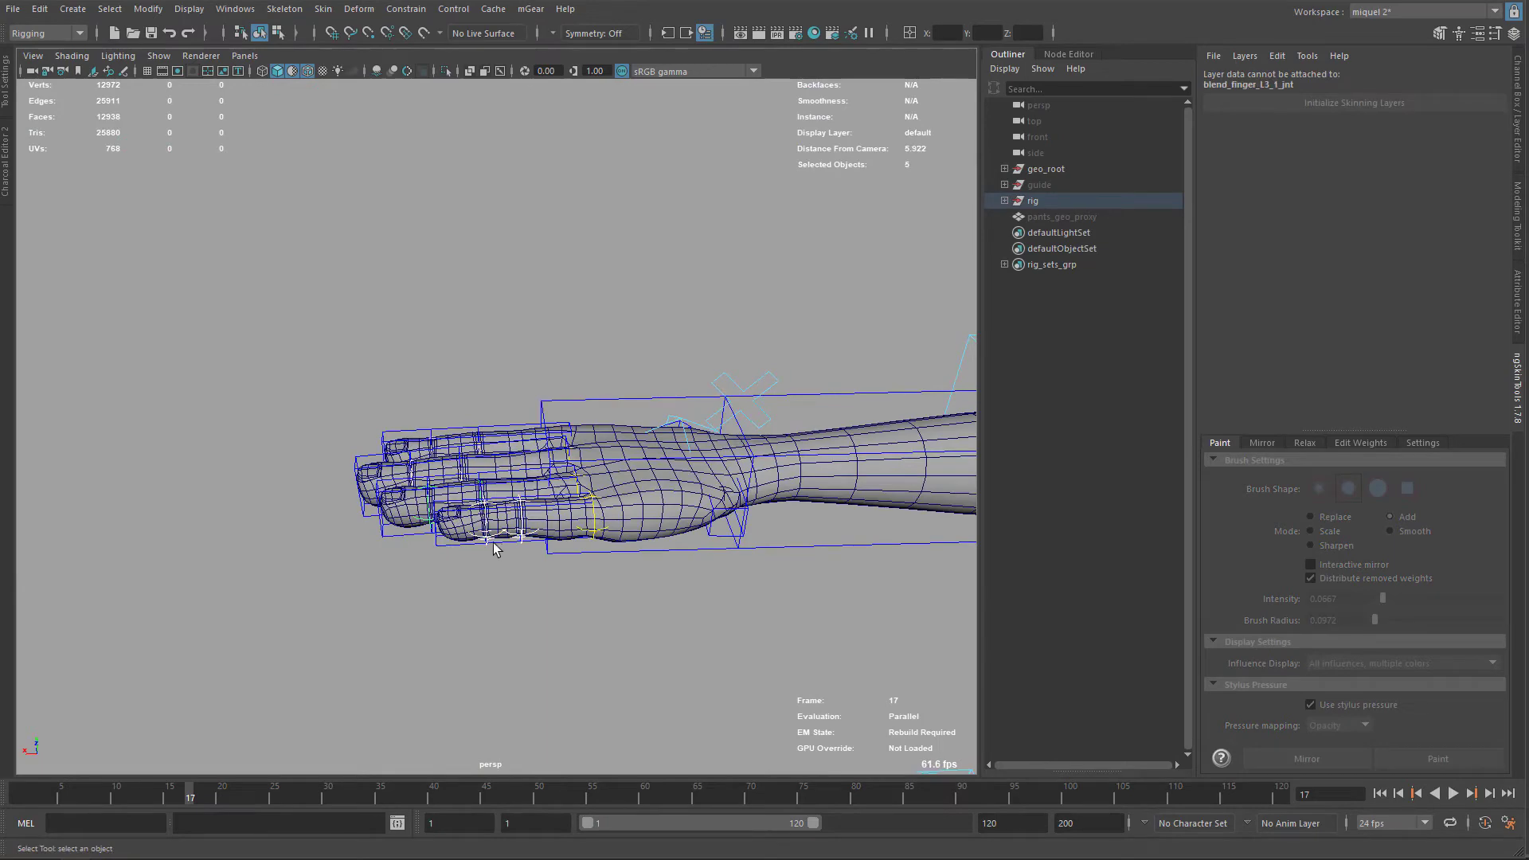
{"action": "key", "text": "ctrl+h"}
Select the left hand's finger controls together and rotate them to curl the fingers into a fist
{"action": "left_click_drag", "start_coordinate": [381, 422], "coordinate": [510, 570]}
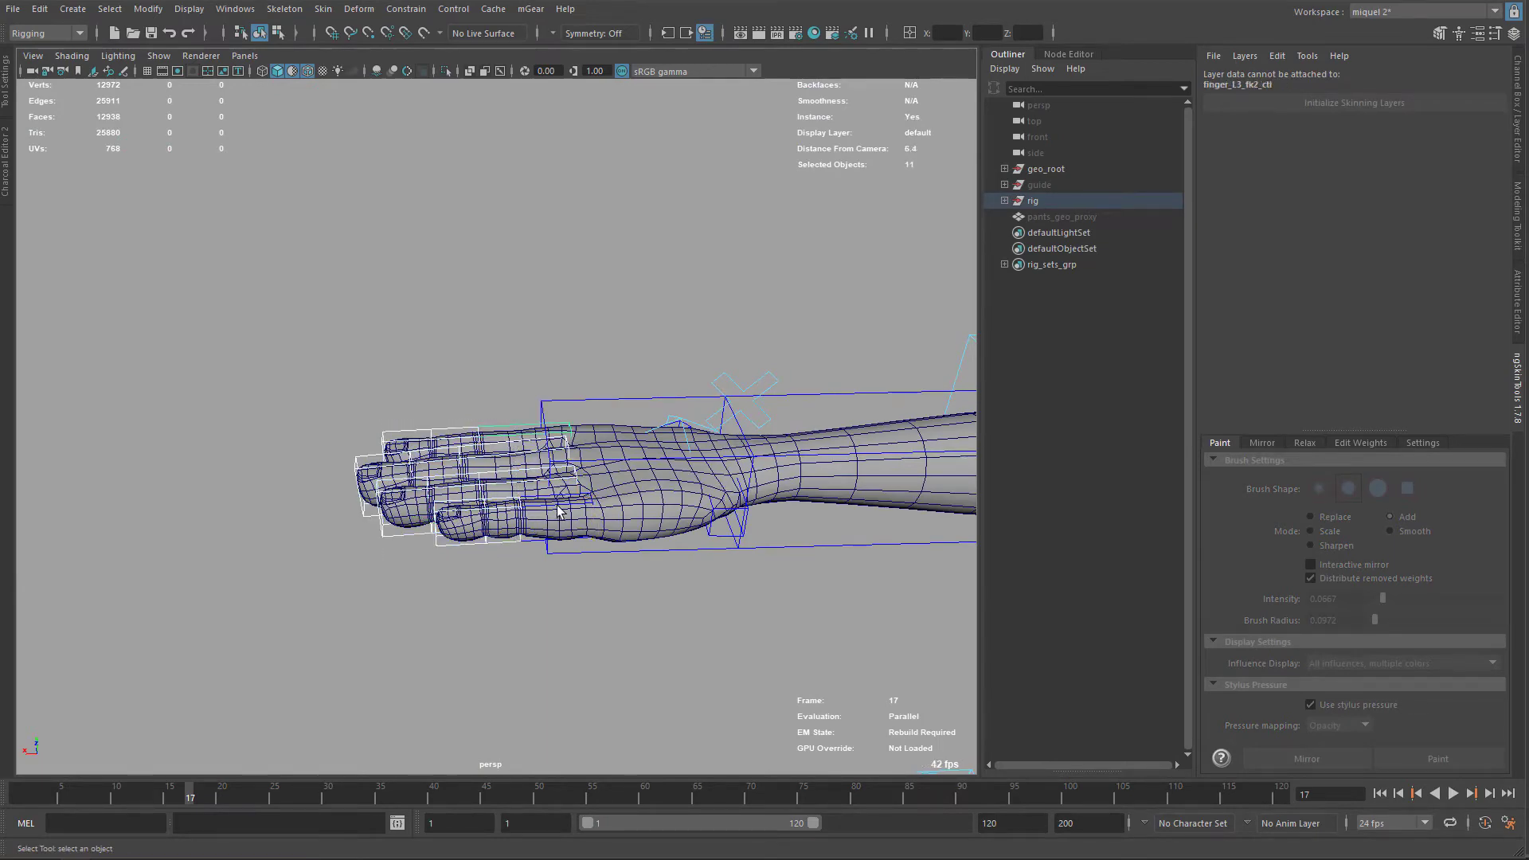
{"action": "left_click_drag", "start_coordinate": [584, 488], "coordinate": [579, 513], "text": "shift"}
{"action": "key", "text": "e"}
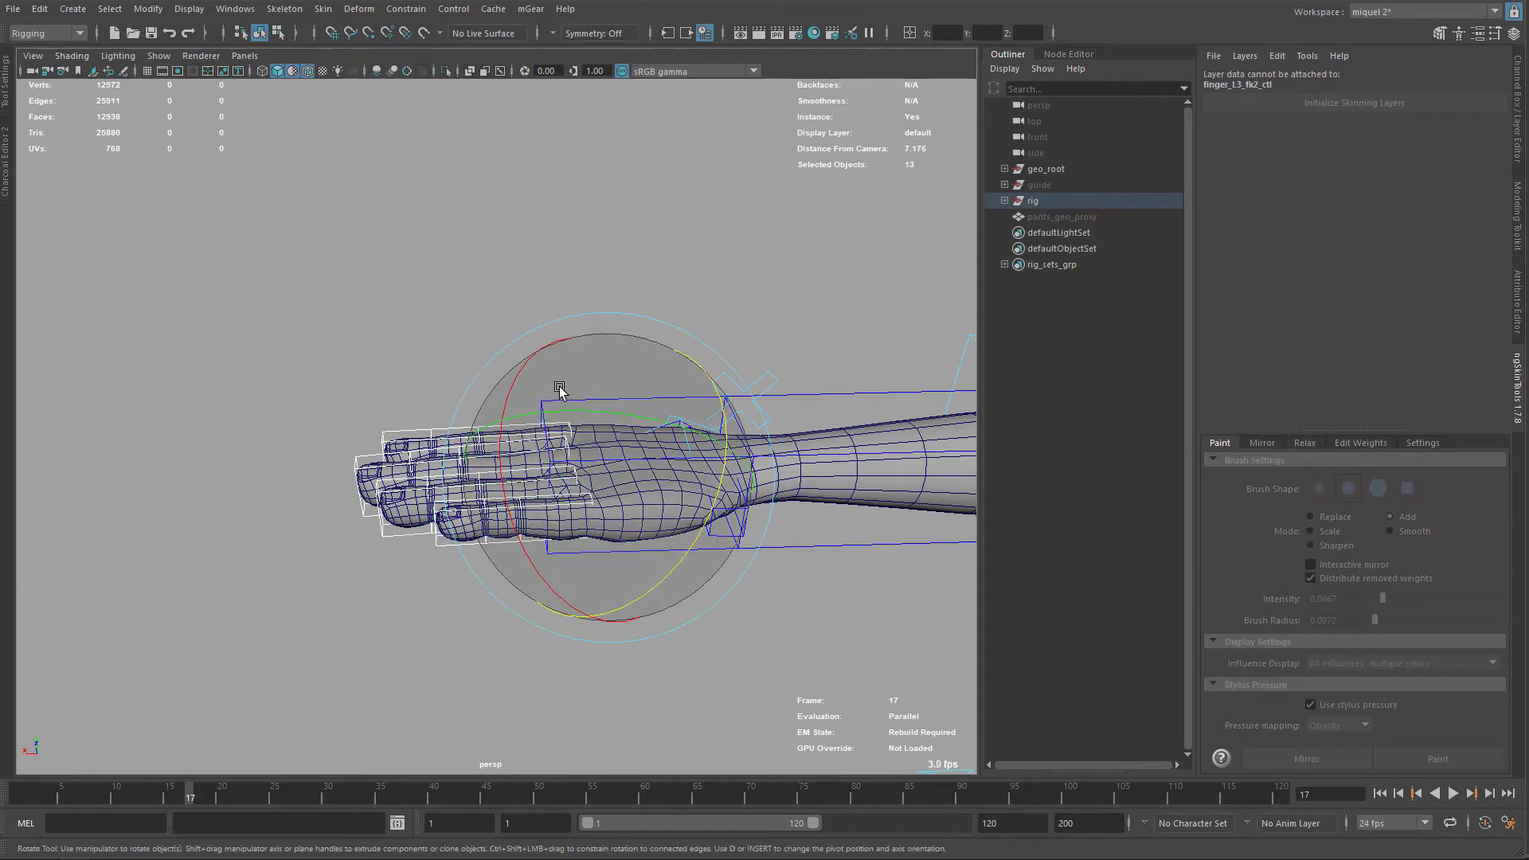
{"action": "left_click_drag", "start_coordinate": [528, 445], "coordinate": [681, 538], "text": "alt"}
{"action": "key", "text": "q"}
{"action": "left_click", "coordinate": [562, 437], "text": "ctrl"}
{"action": "key", "text": "e"}
{"action": "key", "text": "q"}
Bend the two outer thumb controls about 27 degrees to close the thumb against the fist
{"action": "left_click", "coordinate": [683, 551]}
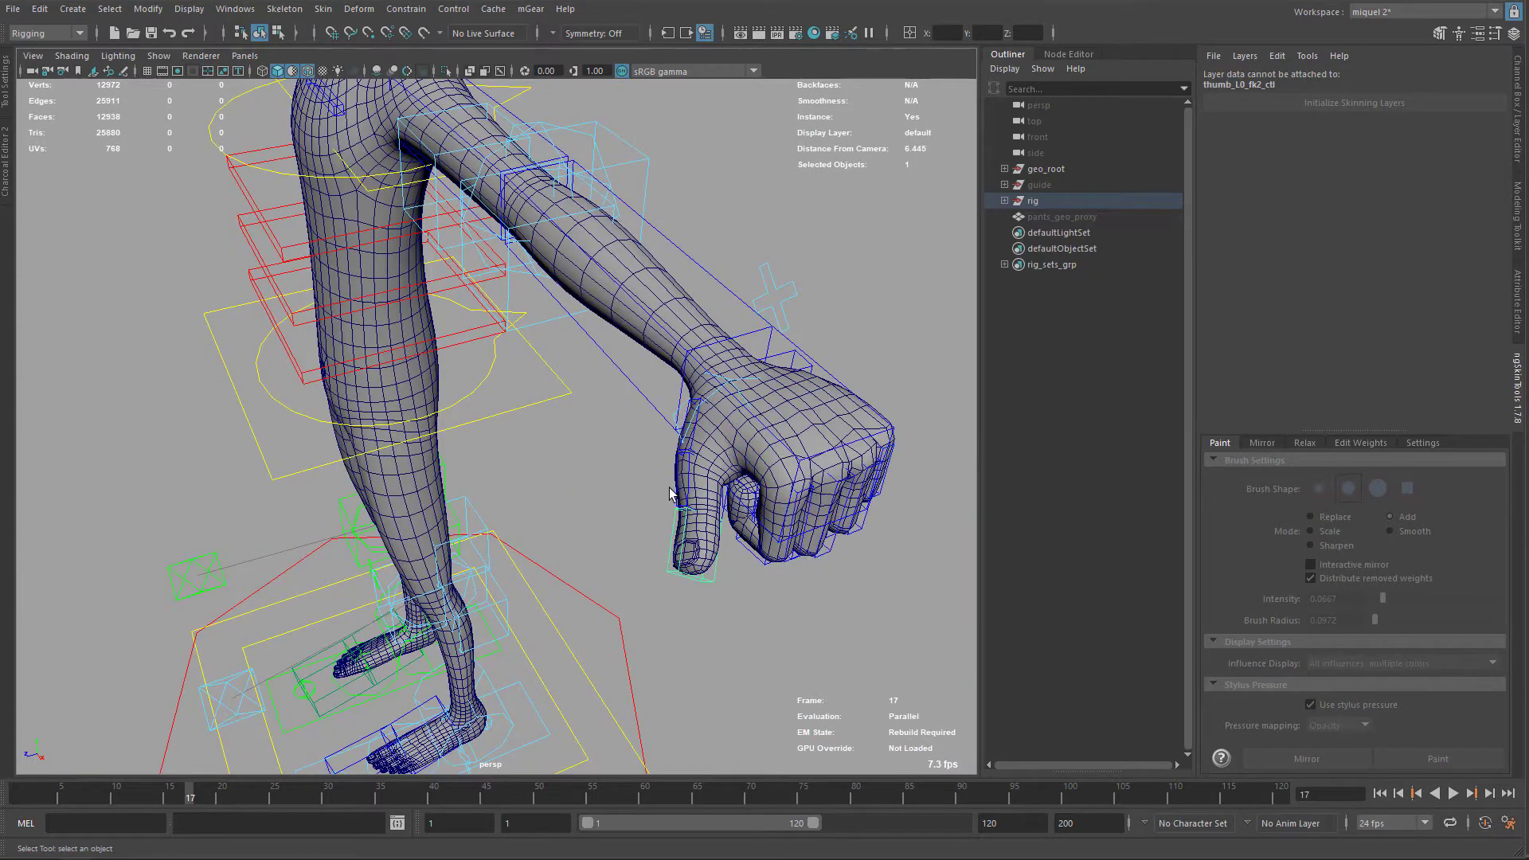
{"action": "key", "text": "e"}
{"action": "left_click_drag", "start_coordinate": [701, 589], "coordinate": [710, 589]}
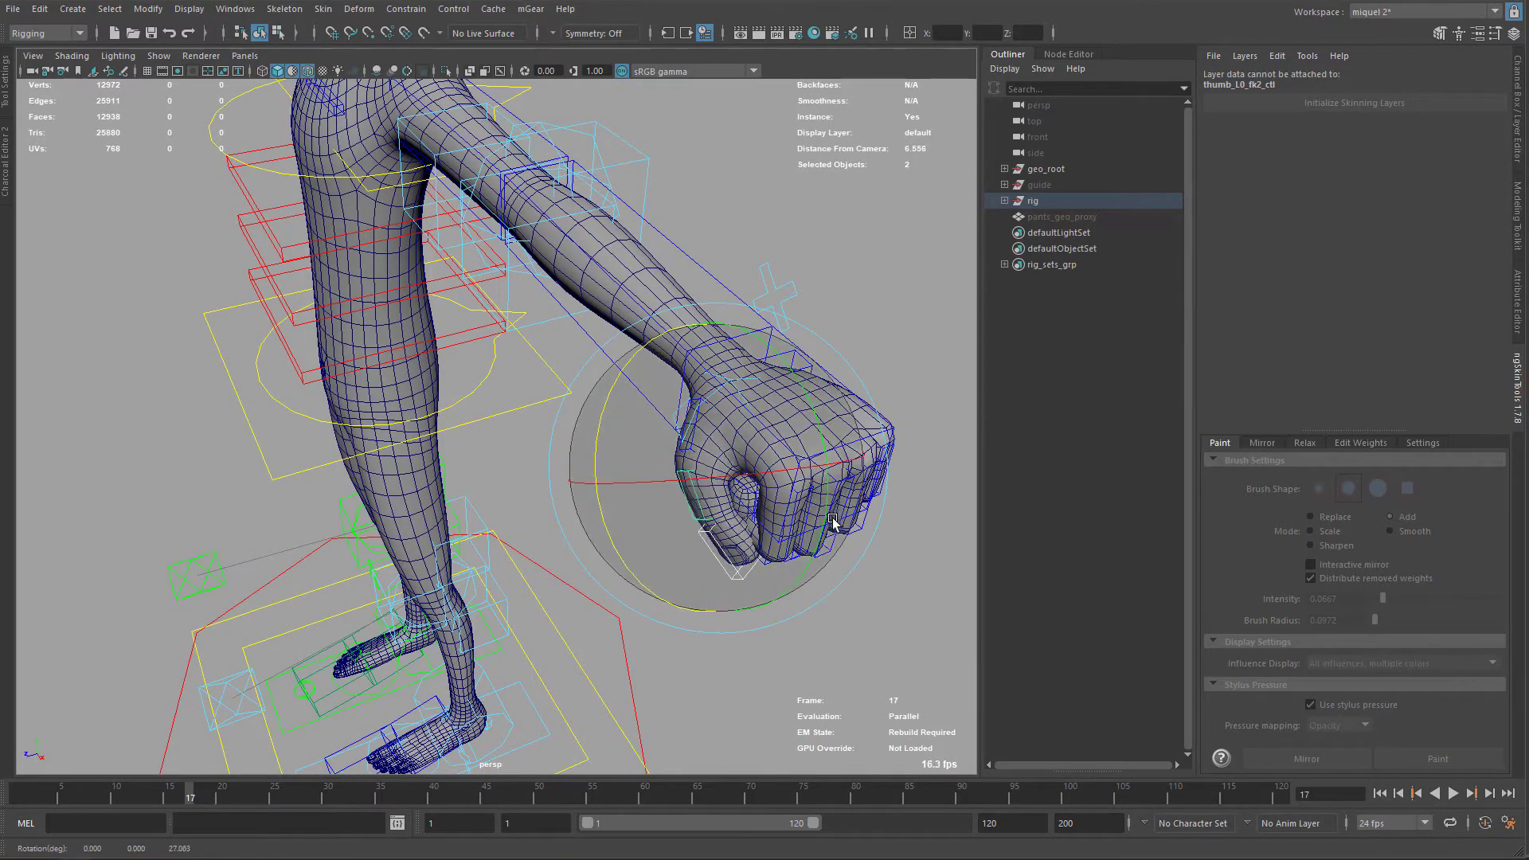
{"action": "key", "text": "q"}
Rotate meta_L0_ctl to cup the little-finger side of the fist
{"action": "left_click_drag", "start_coordinate": [938, 478], "coordinate": [927, 325], "text": "alt"}
{"action": "left_click", "coordinate": [850, 409]}
{"action": "key", "text": "e"}
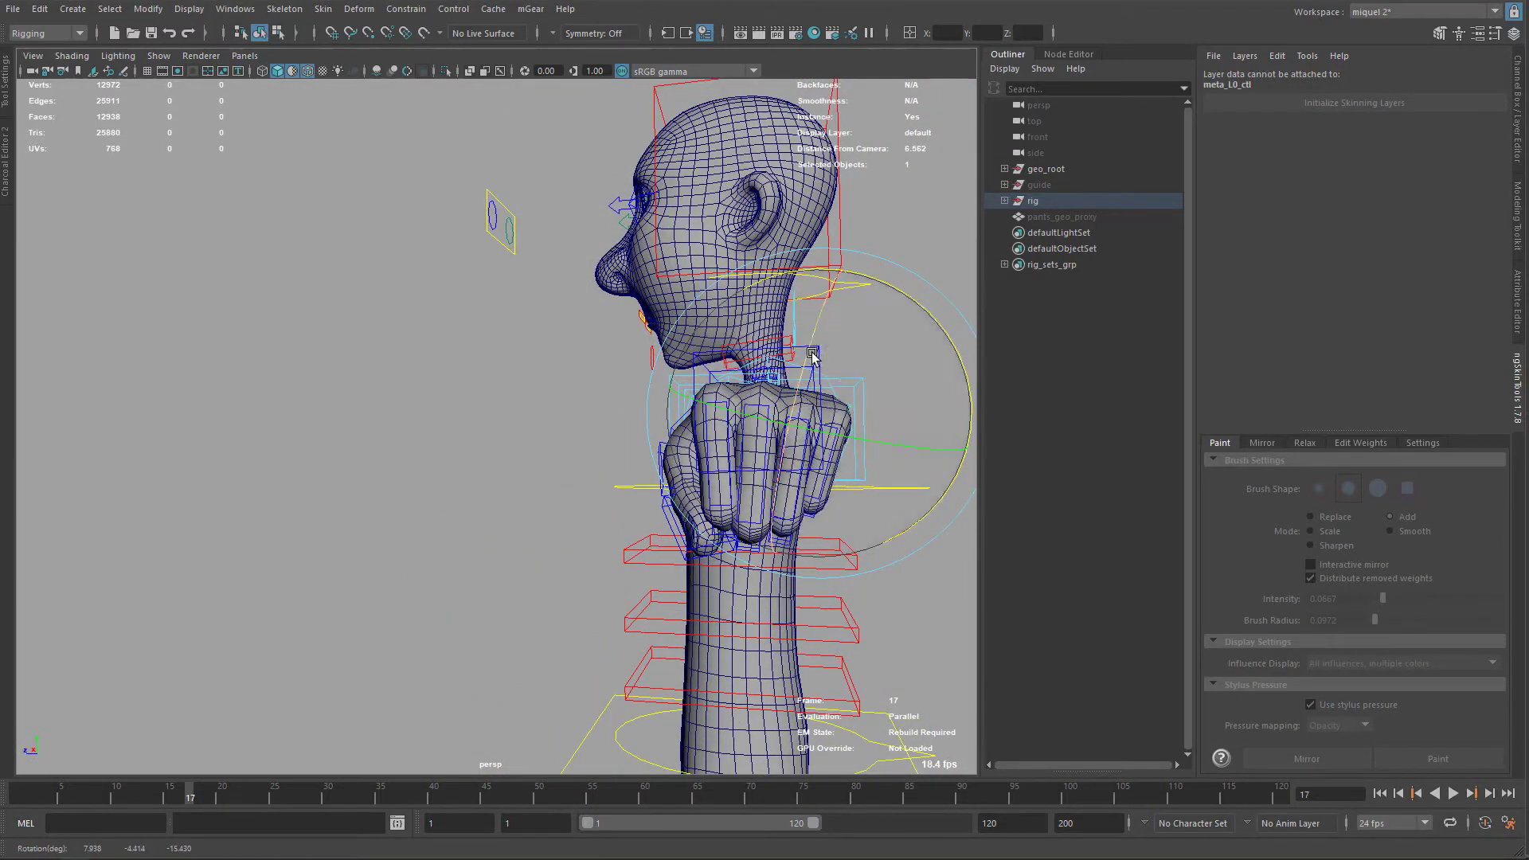
{"action": "mouse_move", "coordinate": [811, 354]}
{"action": "left_mouse_down"}
{"action": "mouse_move", "coordinate": [814, 340]}
{"action": "mouse_move", "coordinate": [768, 417]}
{"action": "mouse_move", "coordinate": [785, 423]}
{"action": "mouse_move", "coordinate": [759, 493]}
{"action": "mouse_move", "coordinate": [813, 438]}
{"action": "mouse_move", "coordinate": [711, 460]}
{"action": "mouse_move", "coordinate": [831, 394]}
{"action": "mouse_move", "coordinate": [897, 412]}
{"action": "mouse_move", "coordinate": [728, 466]}
{"action": "left_mouse_up"}
{"action": "key", "text": "q"}
{"action": "key", "text": "alt+1"}
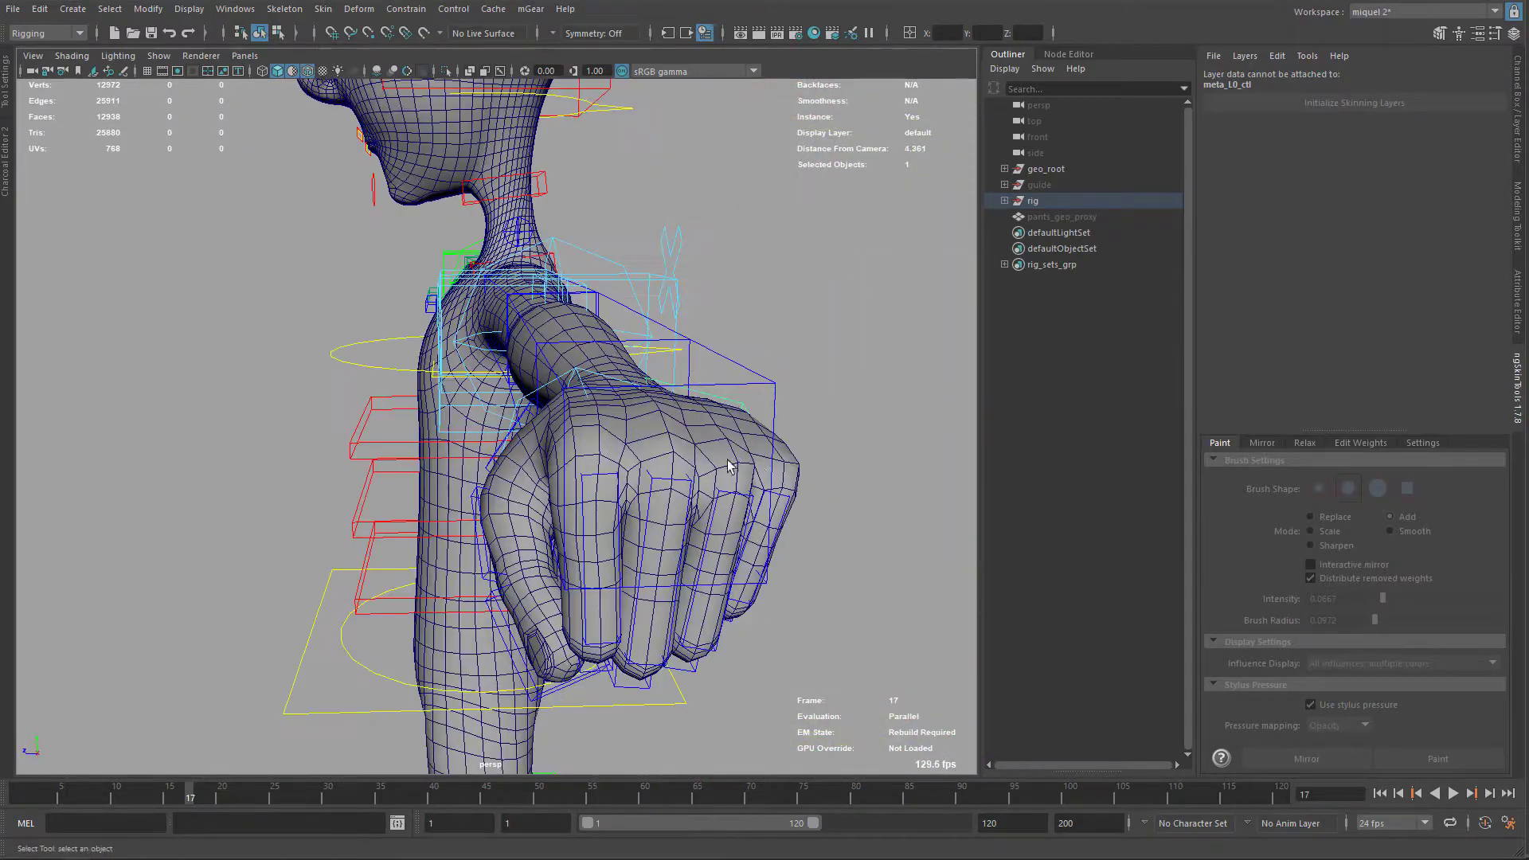
Select the body mesh and toggle the finger layer off and on to compare the fist's deformation
{"action": "left_click", "coordinate": [799, 469]}
{"action": "right_click", "coordinate": [1242, 100]}
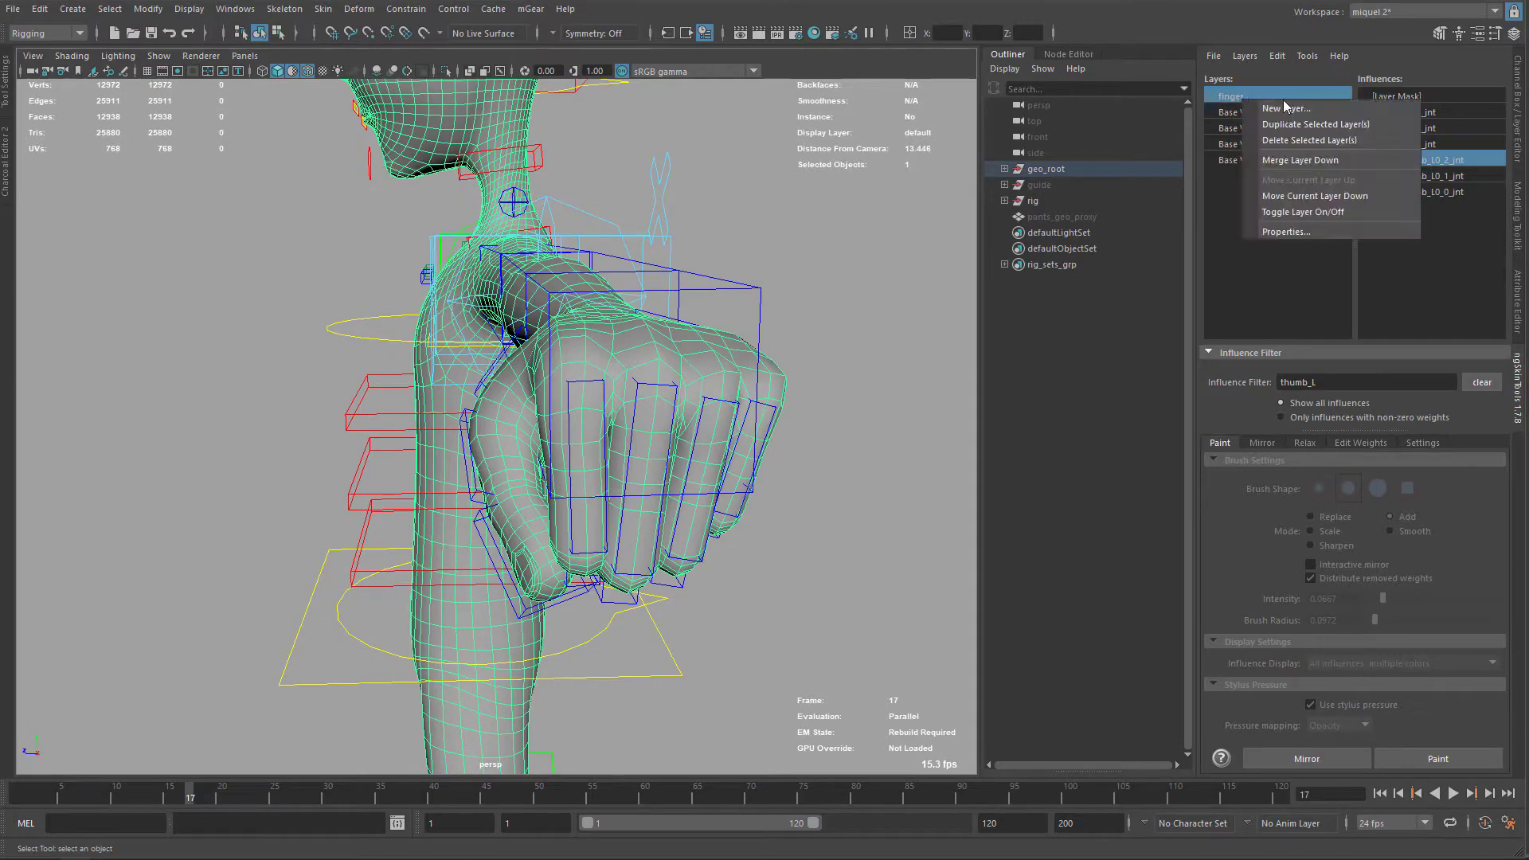
{"action": "left_click", "coordinate": [1302, 211]}
{"action": "left_click_drag", "start_coordinate": [801, 400], "coordinate": [665, 476], "text": "alt"}
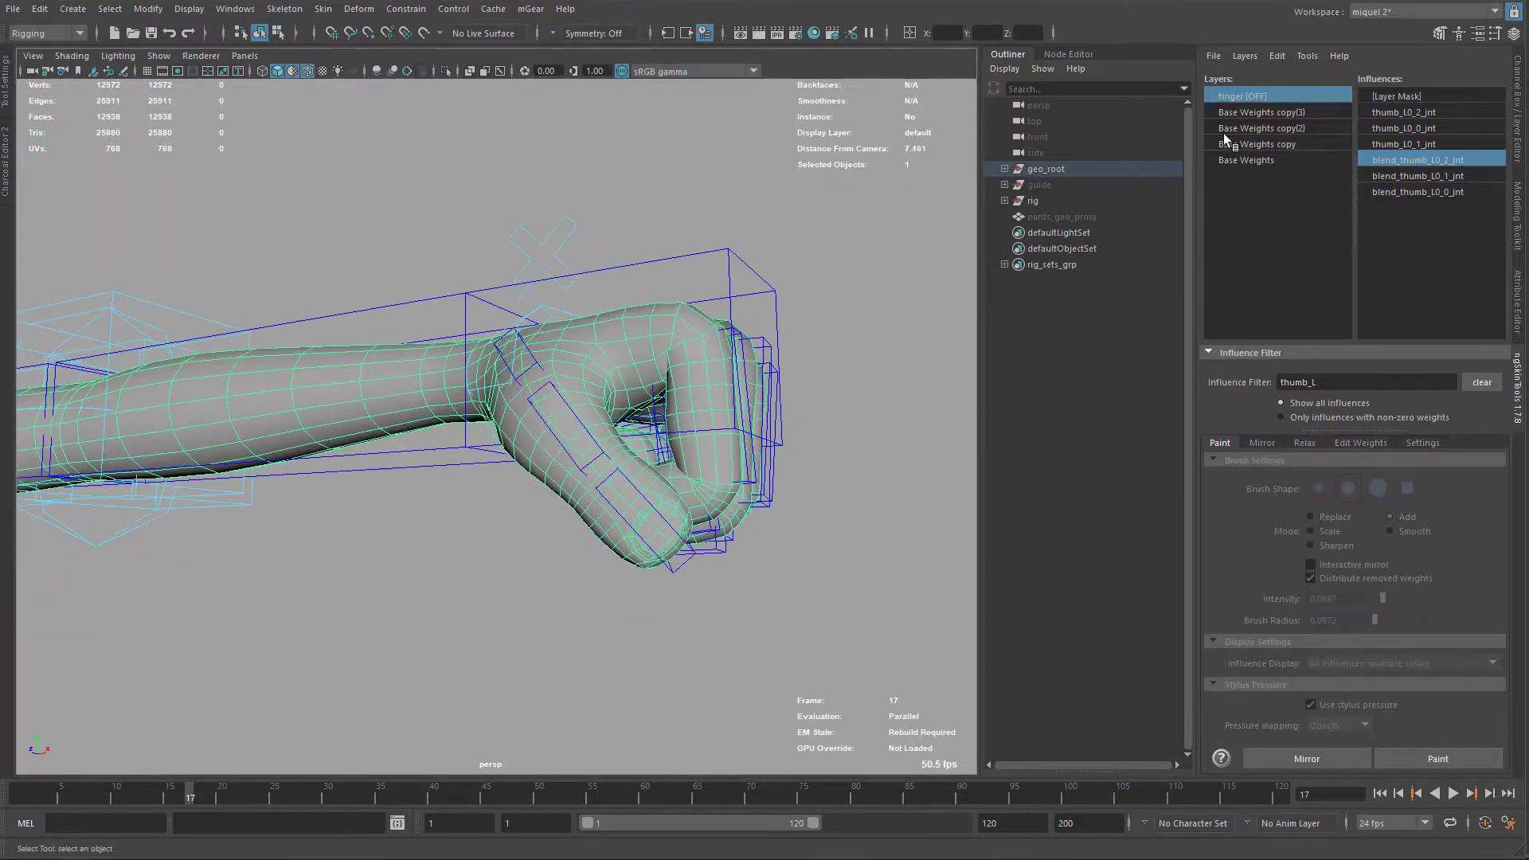
{"action": "right_click", "coordinate": [1267, 98]}
{"action": "left_click", "coordinate": [1326, 212]}
{"action": "left_click_drag", "start_coordinate": [748, 377], "coordinate": [748, 456], "text": "alt"}
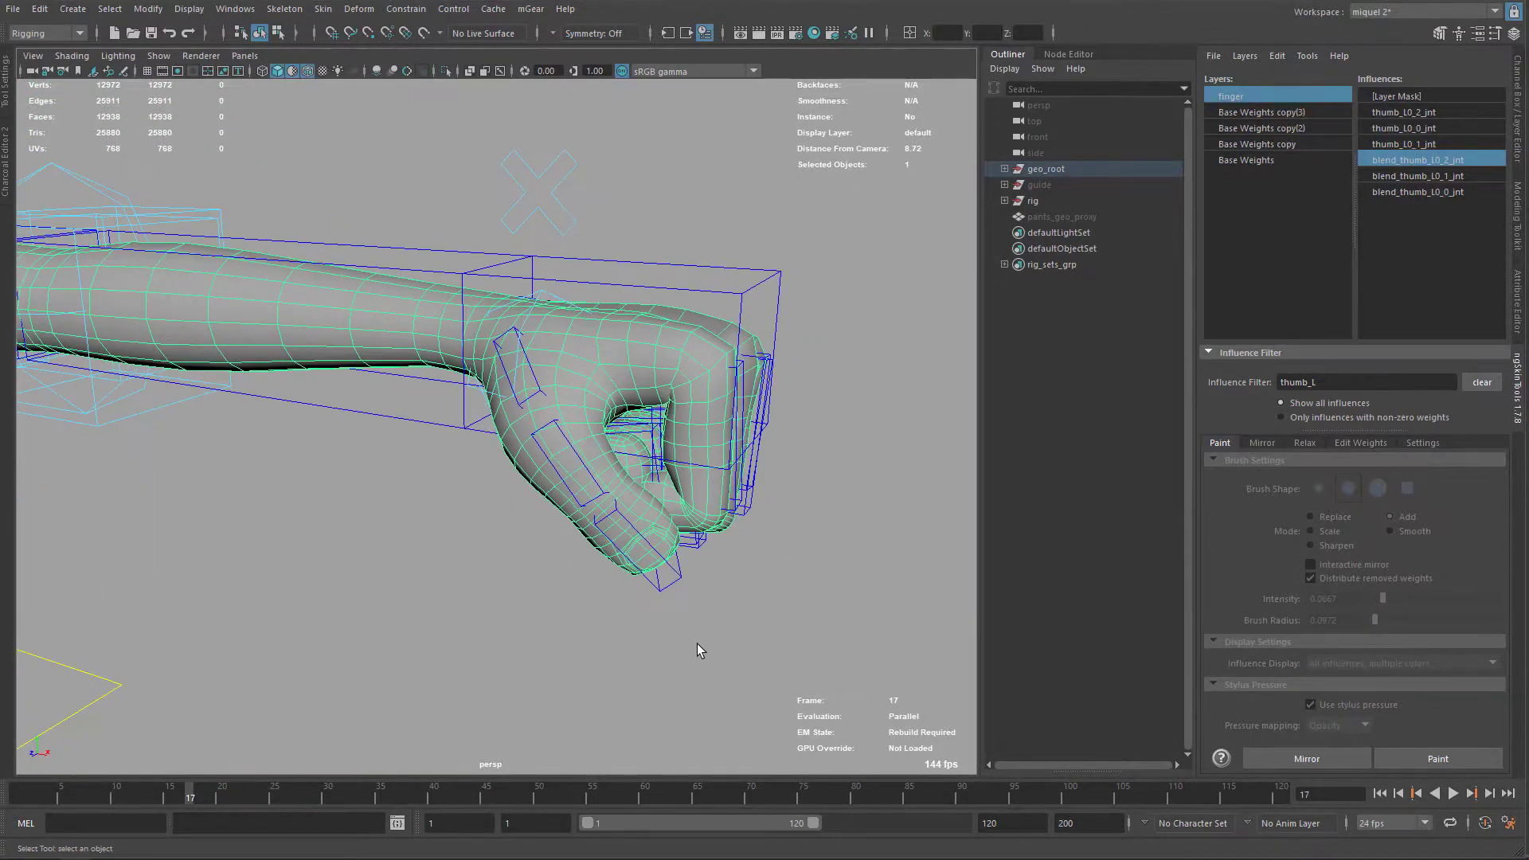
Select all the left hand's controls and reset them to the default pose
{"action": "right_click_drag", "start_coordinate": [696, 643], "coordinate": [590, 309], "text": "alt"}
{"action": "middle_click_drag", "start_coordinate": [590, 309], "coordinate": [777, 263], "text": "alt"}
{"action": "left_click_drag", "start_coordinate": [672, 304], "coordinate": [854, 487]}
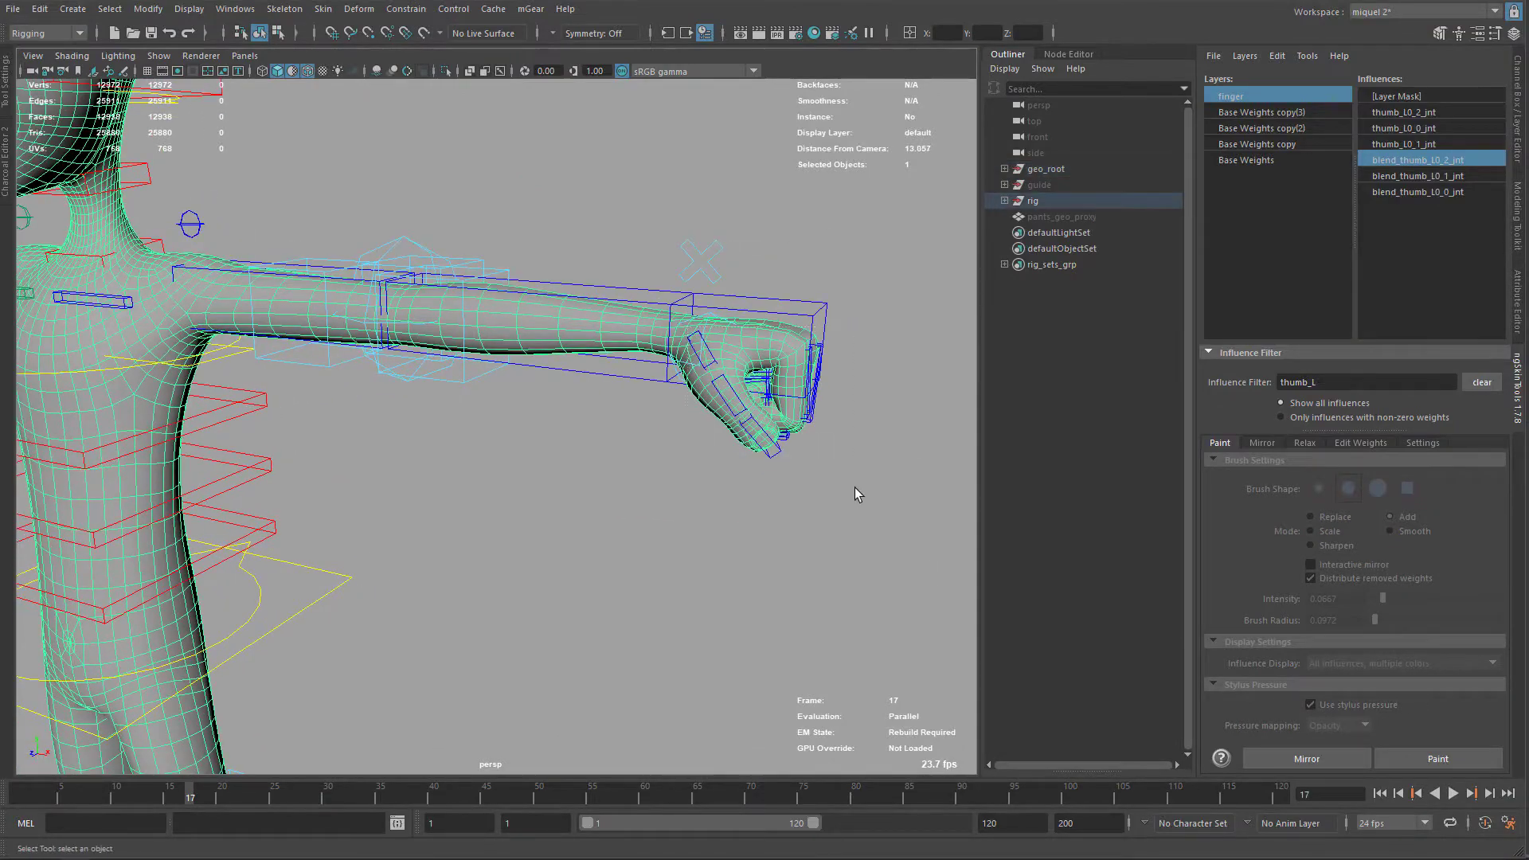
{"action": "key", "text": "shift+r"}
{"action": "left_click_drag", "start_coordinate": [743, 455], "coordinate": [688, 351], "text": "alt"}
{"action": "right_click_drag", "start_coordinate": [687, 351], "coordinate": [563, 321], "text": "alt"}
{"action": "middle_click_drag", "start_coordinate": [562, 321], "coordinate": [691, 398], "text": "alt"}
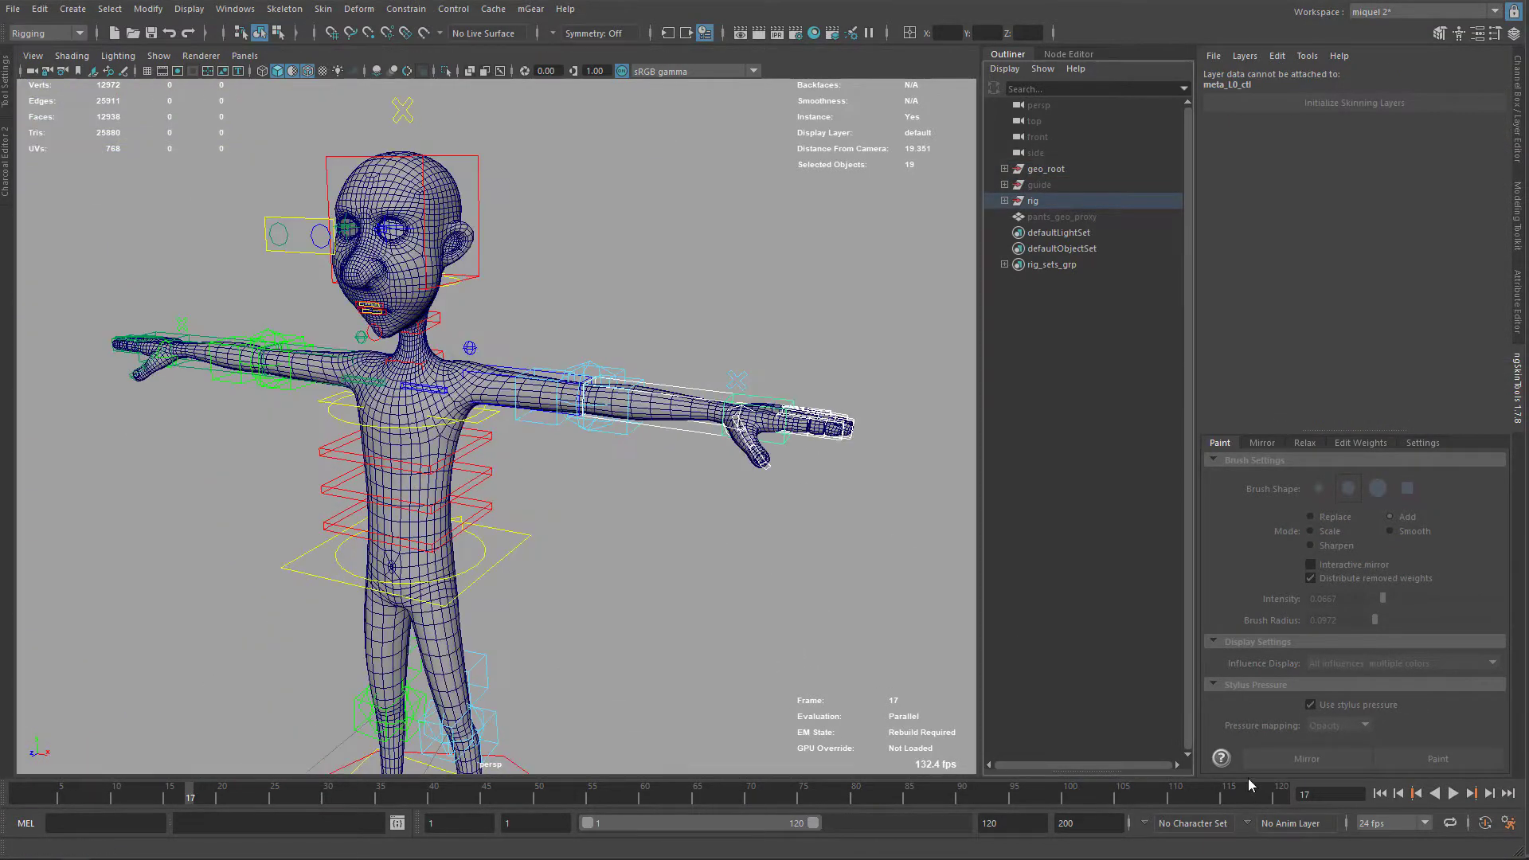
Select the character's body mesh to load its ngSkinTools layers
{"action": "left_click", "coordinate": [759, 430]}
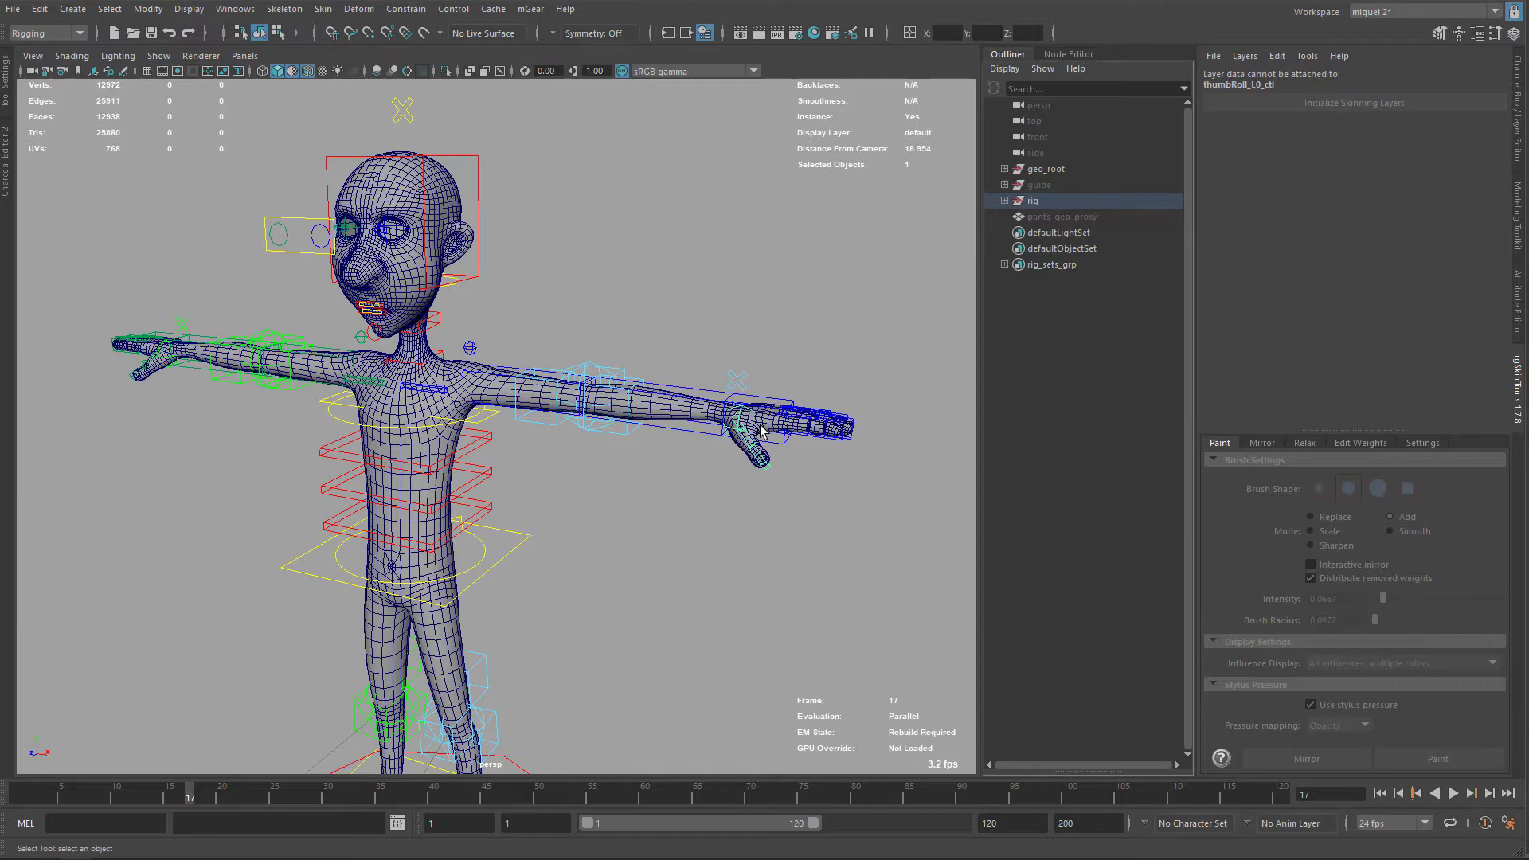
{"action": "left_click", "coordinate": [677, 419]}
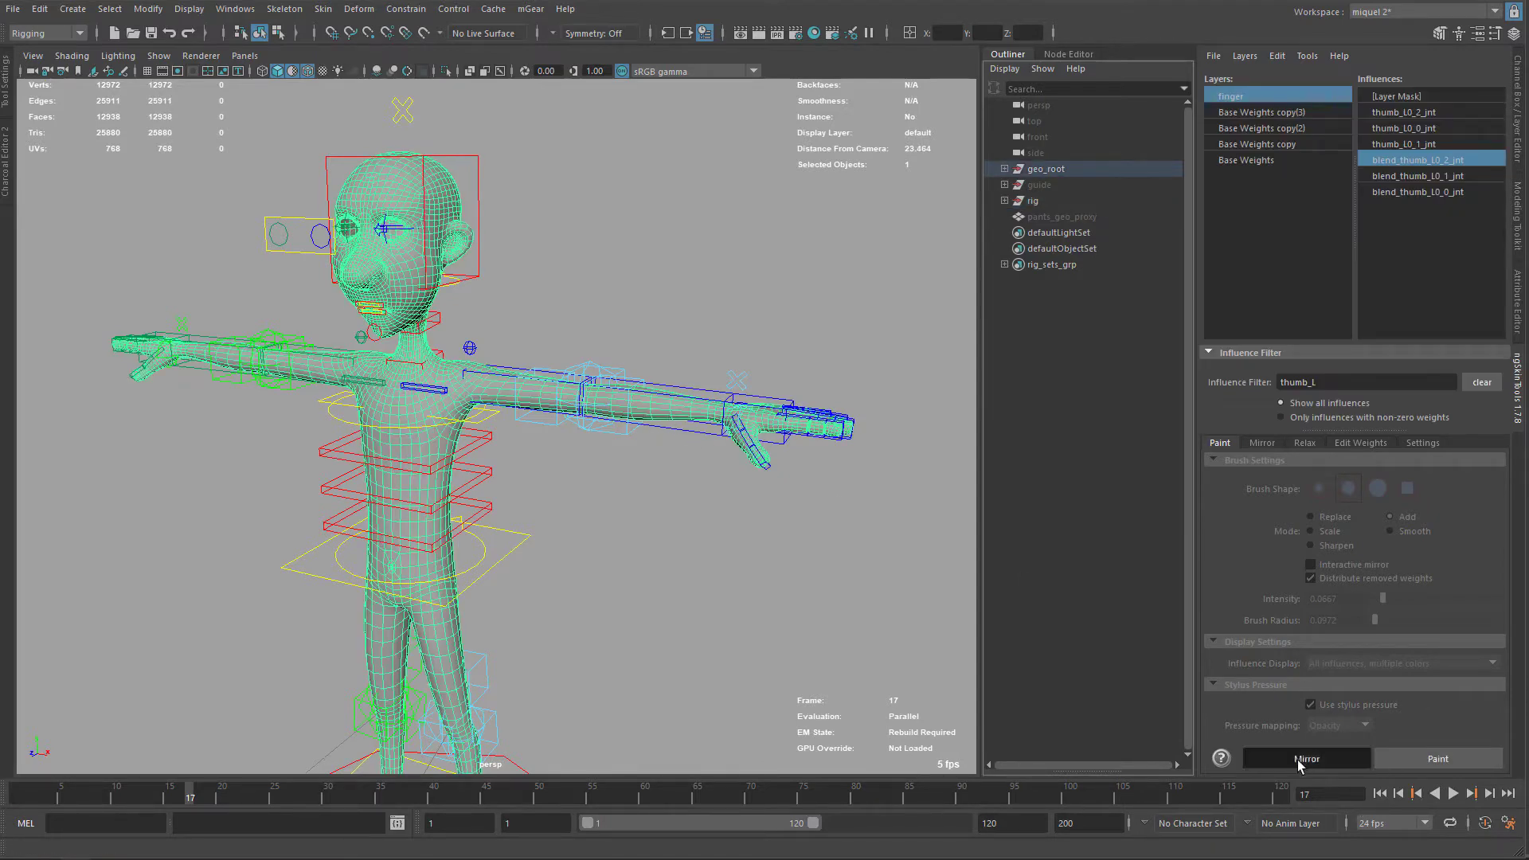
{"action": "left_click_drag", "start_coordinate": [549, 518], "coordinate": [651, 523], "text": "alt"}
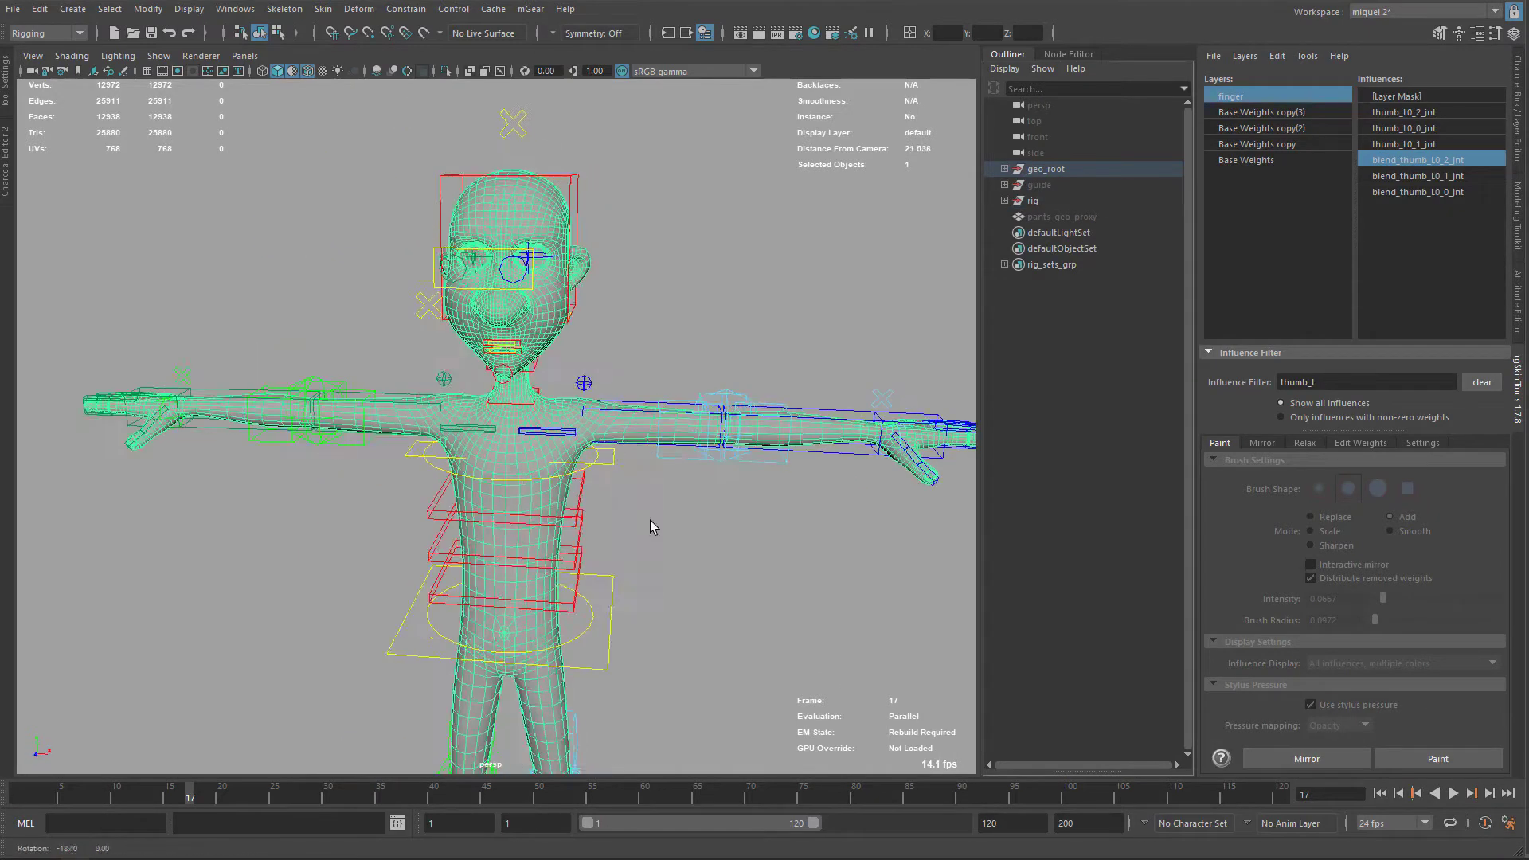
{"action": "mouse_move", "coordinate": [651, 524]}
{"action": "right_mouse_down", "text": "alt"}
{"action": "mouse_move", "coordinate": [704, 501]}
{"action": "mouse_move", "coordinate": [629, 508]}
{"action": "right_mouse_up", "text": "alt"}
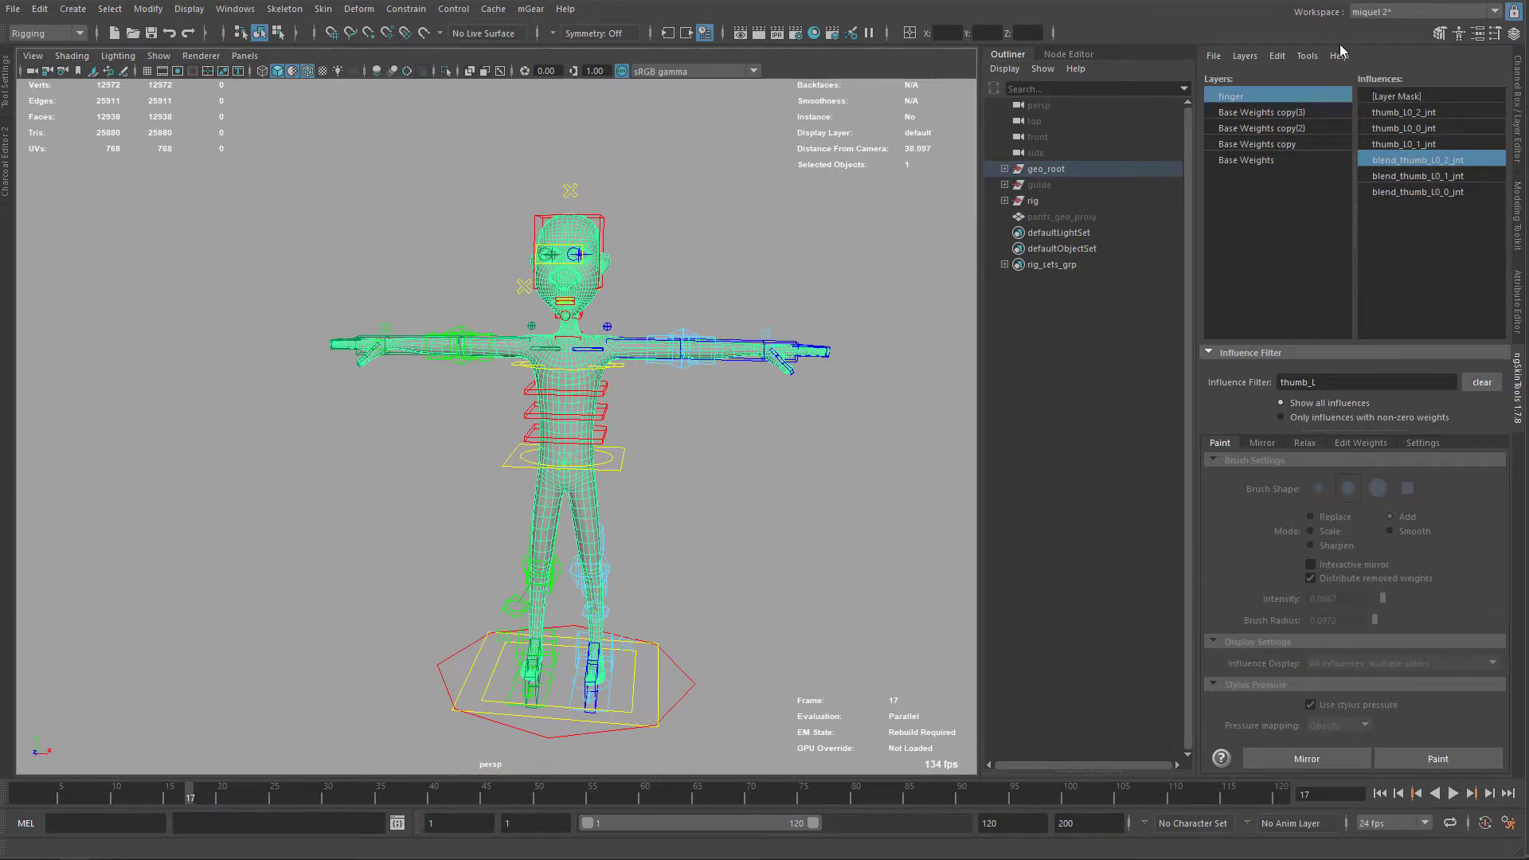
{"action": "left_click", "coordinate": [1243, 57]}
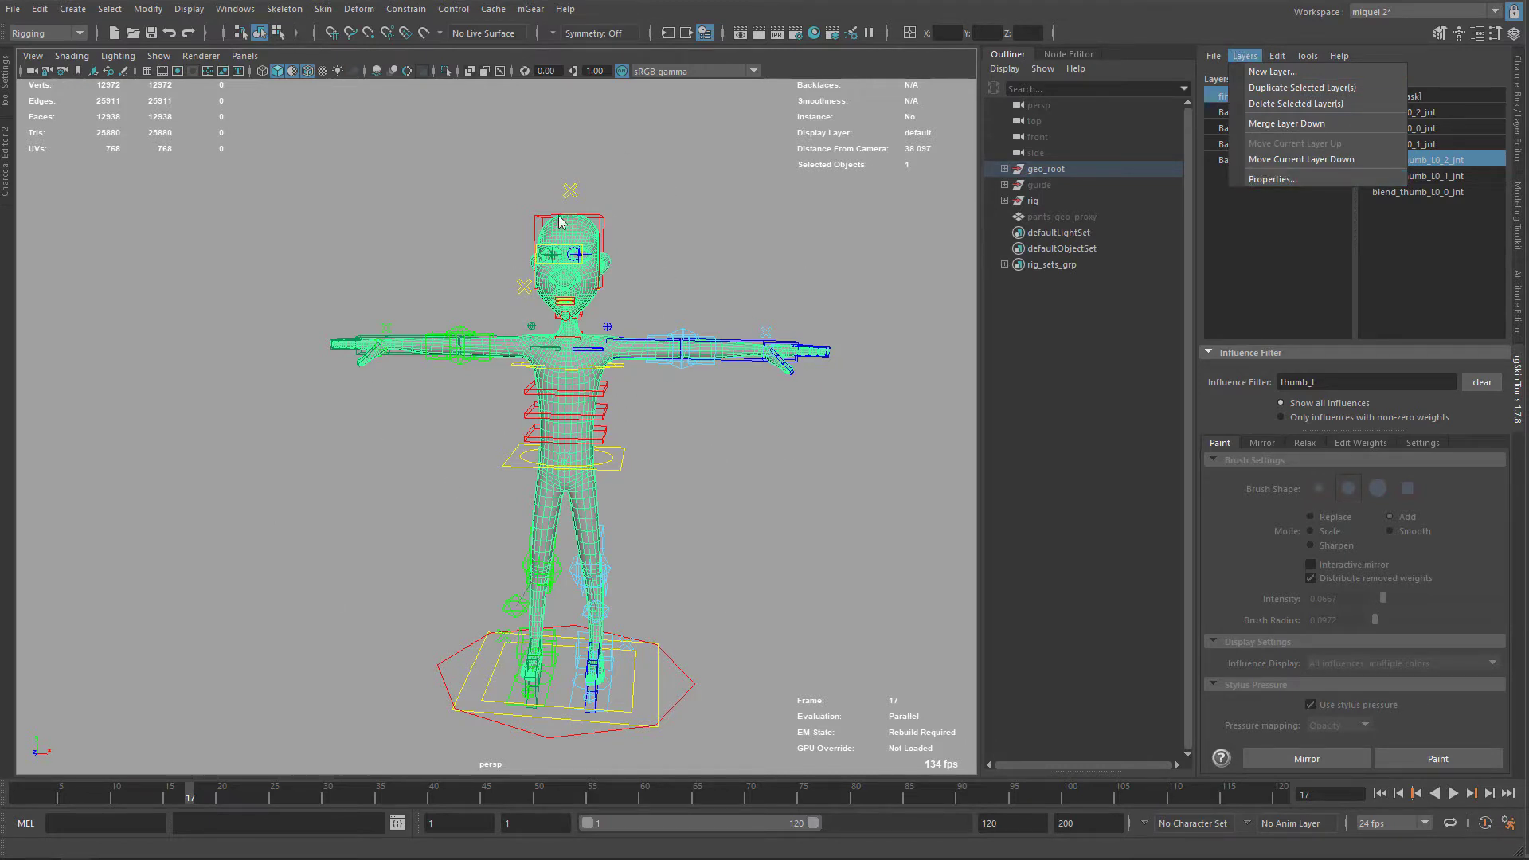
{"action": "left_click", "coordinate": [663, 441]}
{"action": "scroll", "coordinate": [673, 443], "scroll_direction": "up", "scroll_amount": 1}
{"action": "middle_click_drag", "start_coordinate": [680, 444], "coordinate": [673, 409], "text": "alt"}
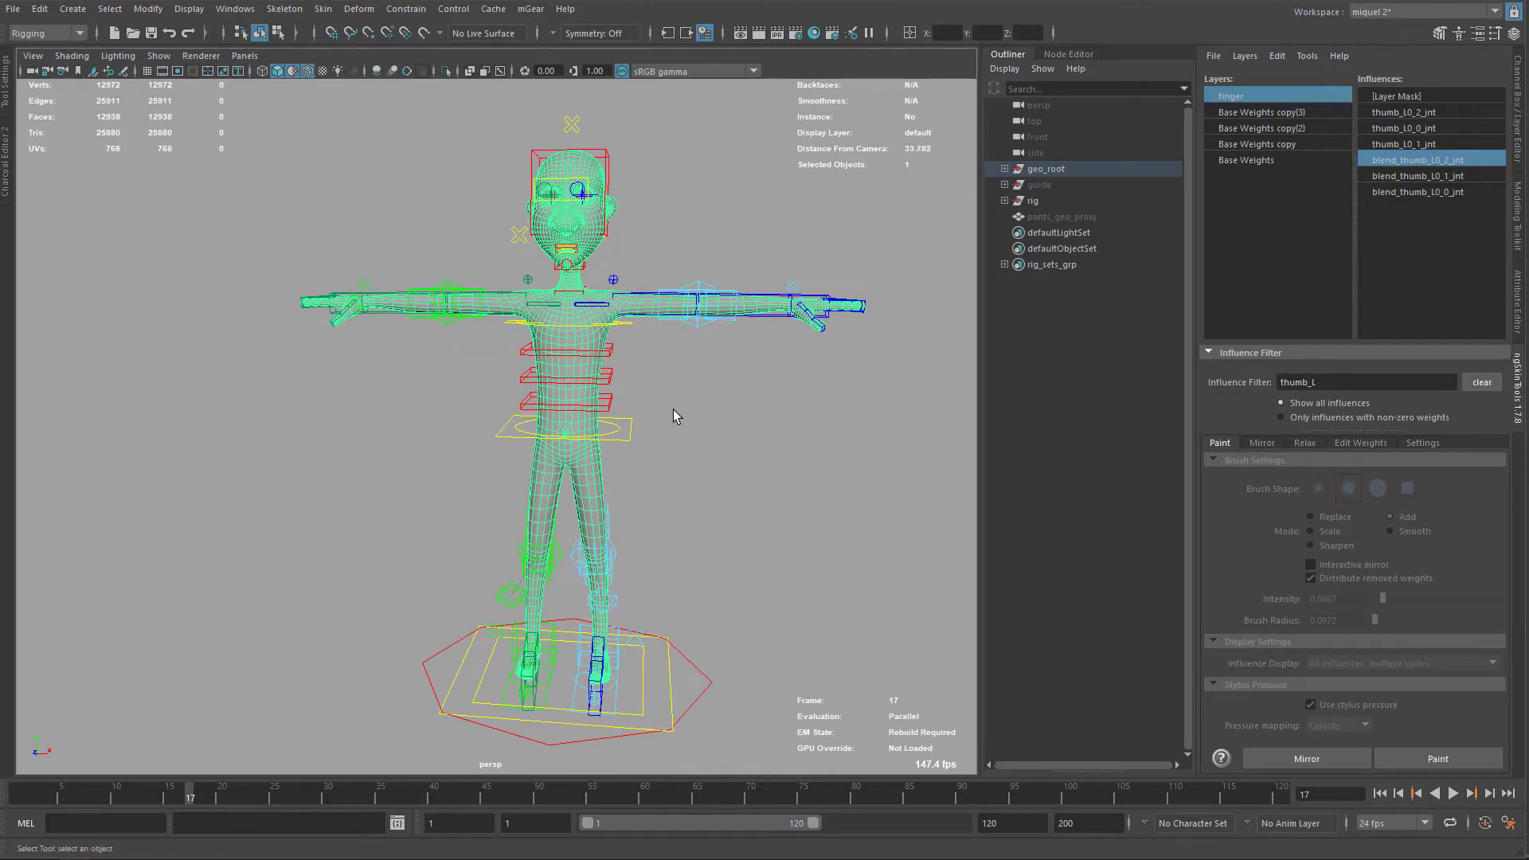
Start exporting the skinning layers and weights, and browse up to the improved_deformation_and_custom_steps folder
{"action": "left_click", "coordinate": [1245, 56]}
{"action": "left_click", "coordinate": [1213, 56]}
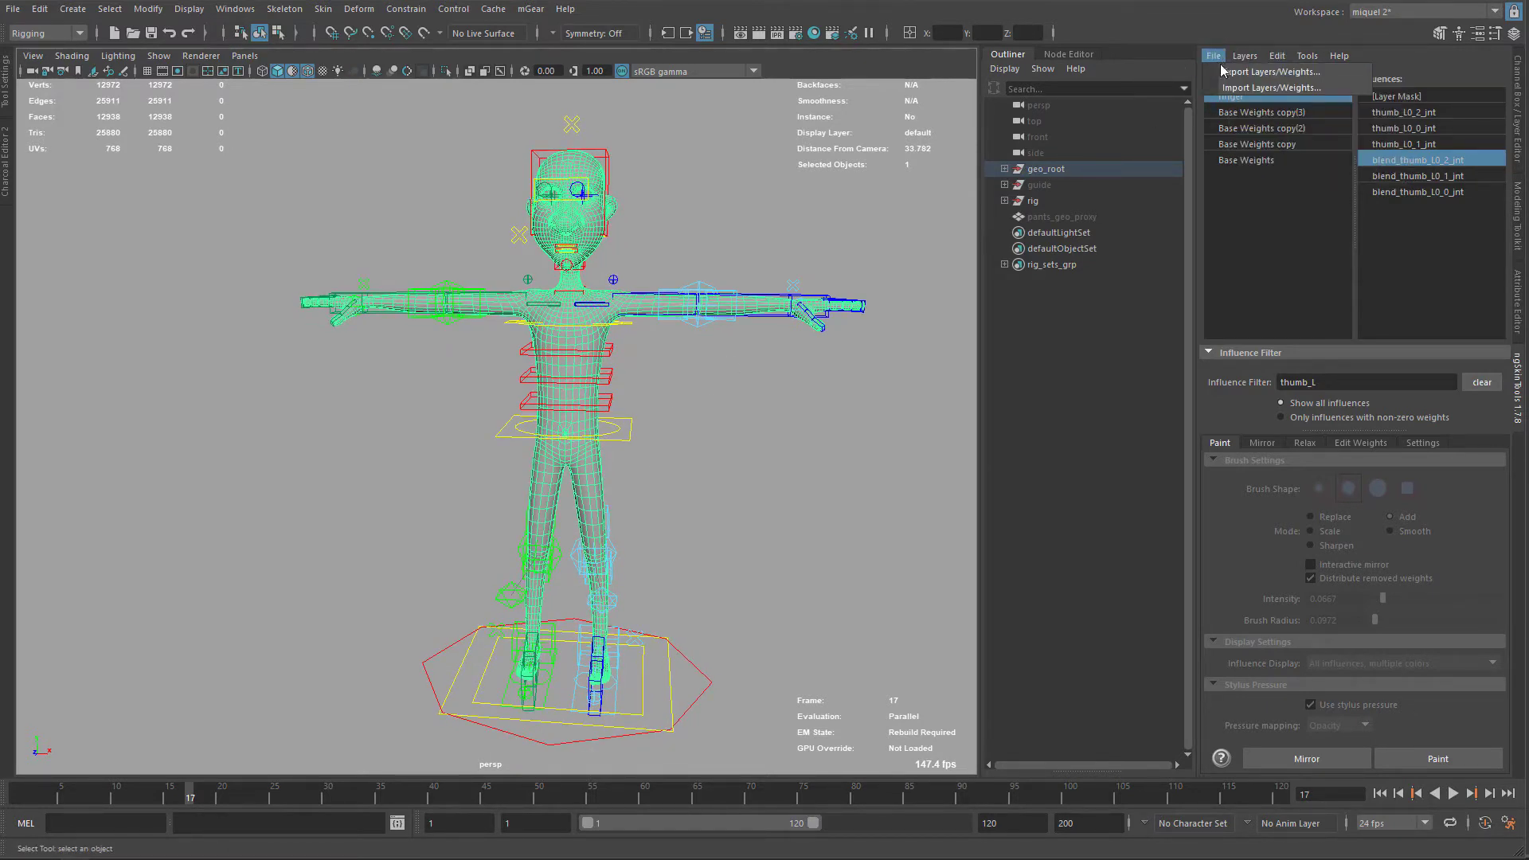
{"action": "left_click", "coordinate": [1230, 74]}
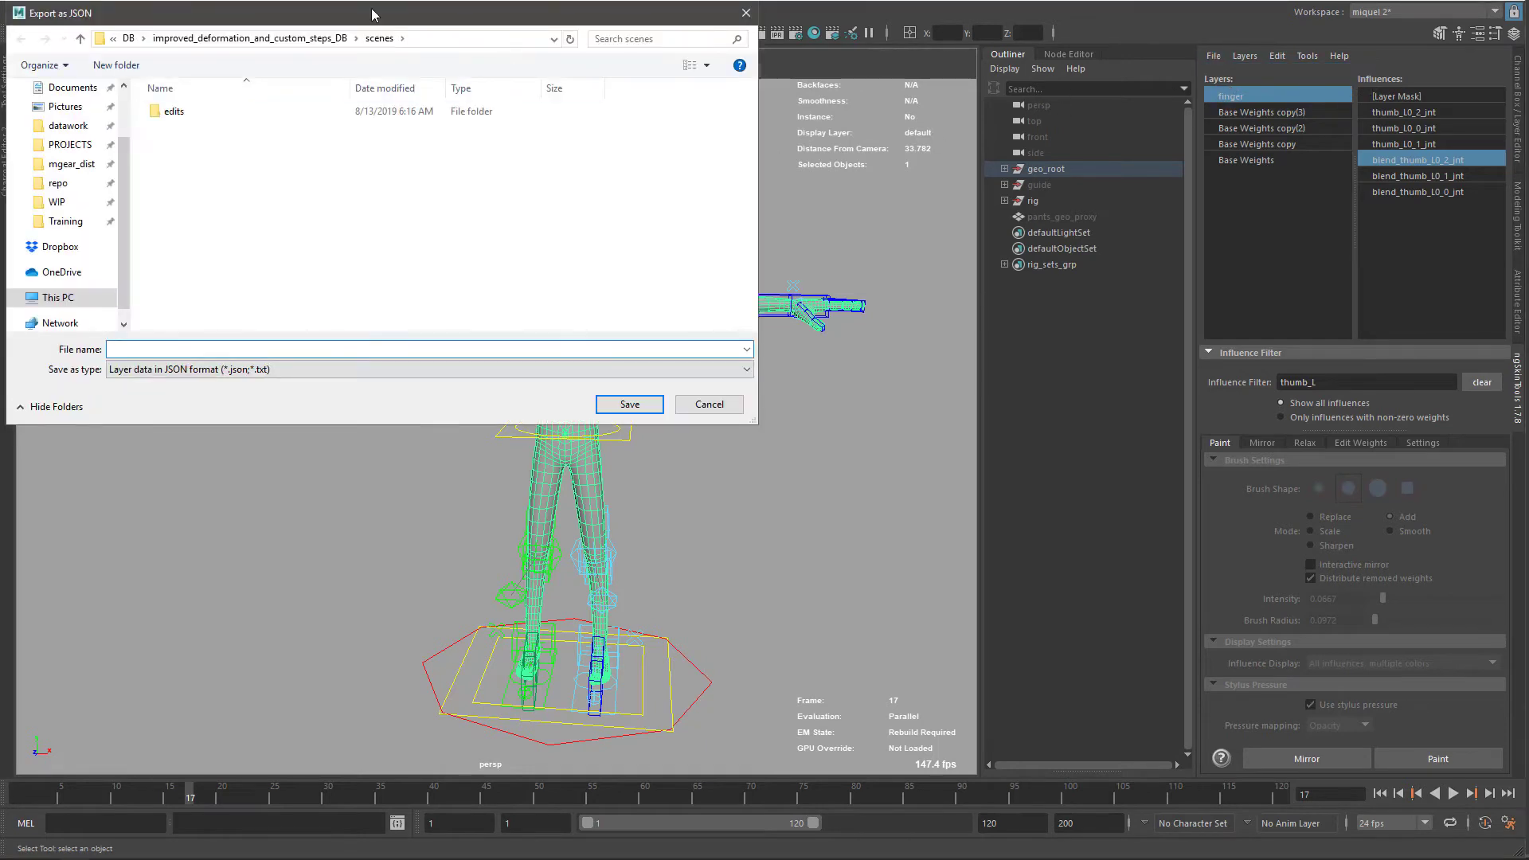
{"action": "left_click_drag", "start_coordinate": [404, 20], "coordinate": [822, 185]}
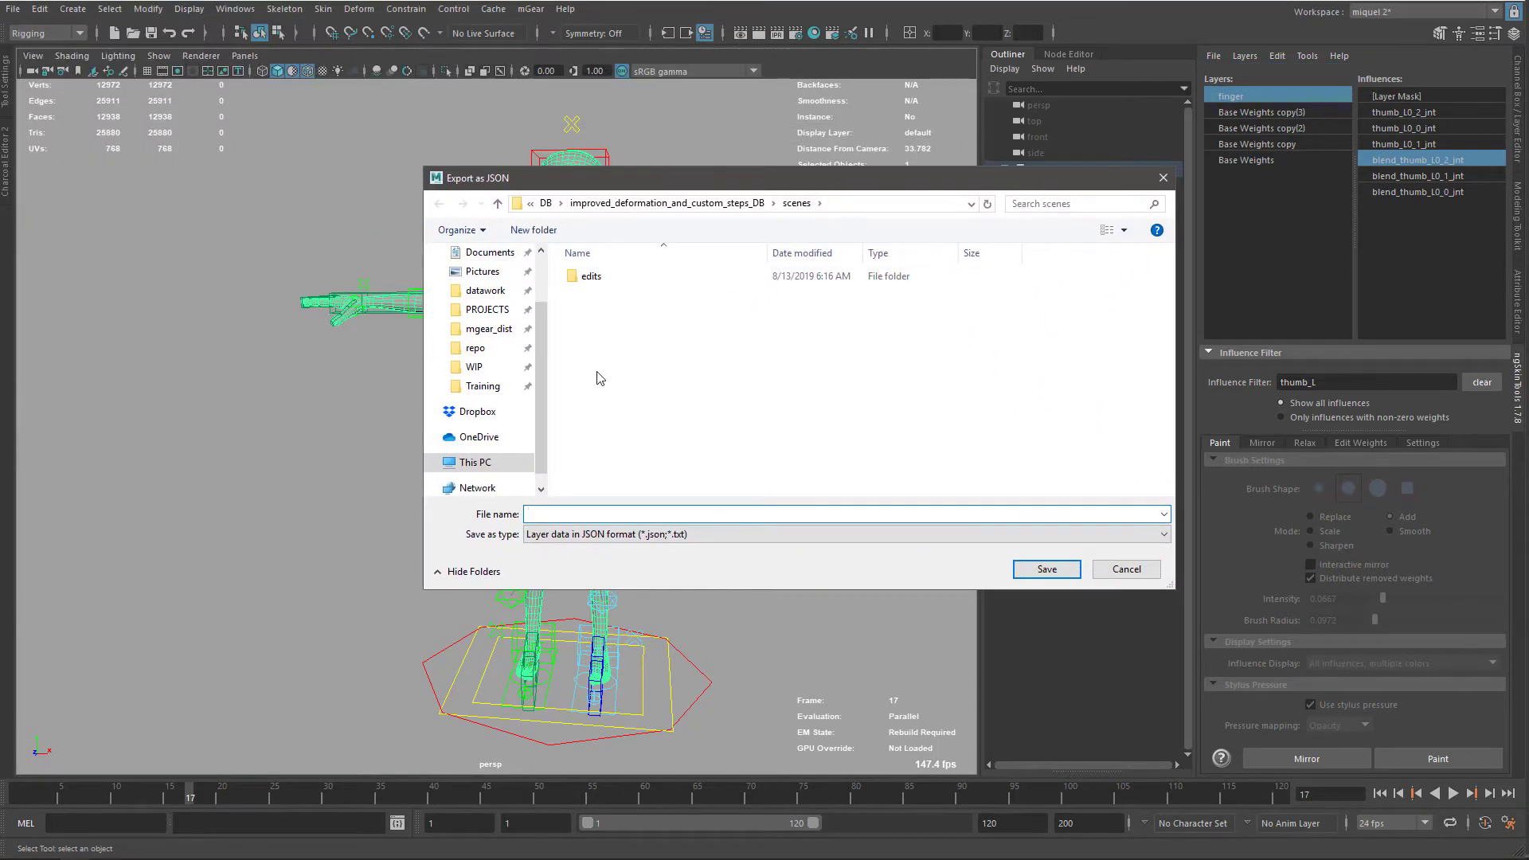
{"action": "left_click", "coordinate": [546, 204]}
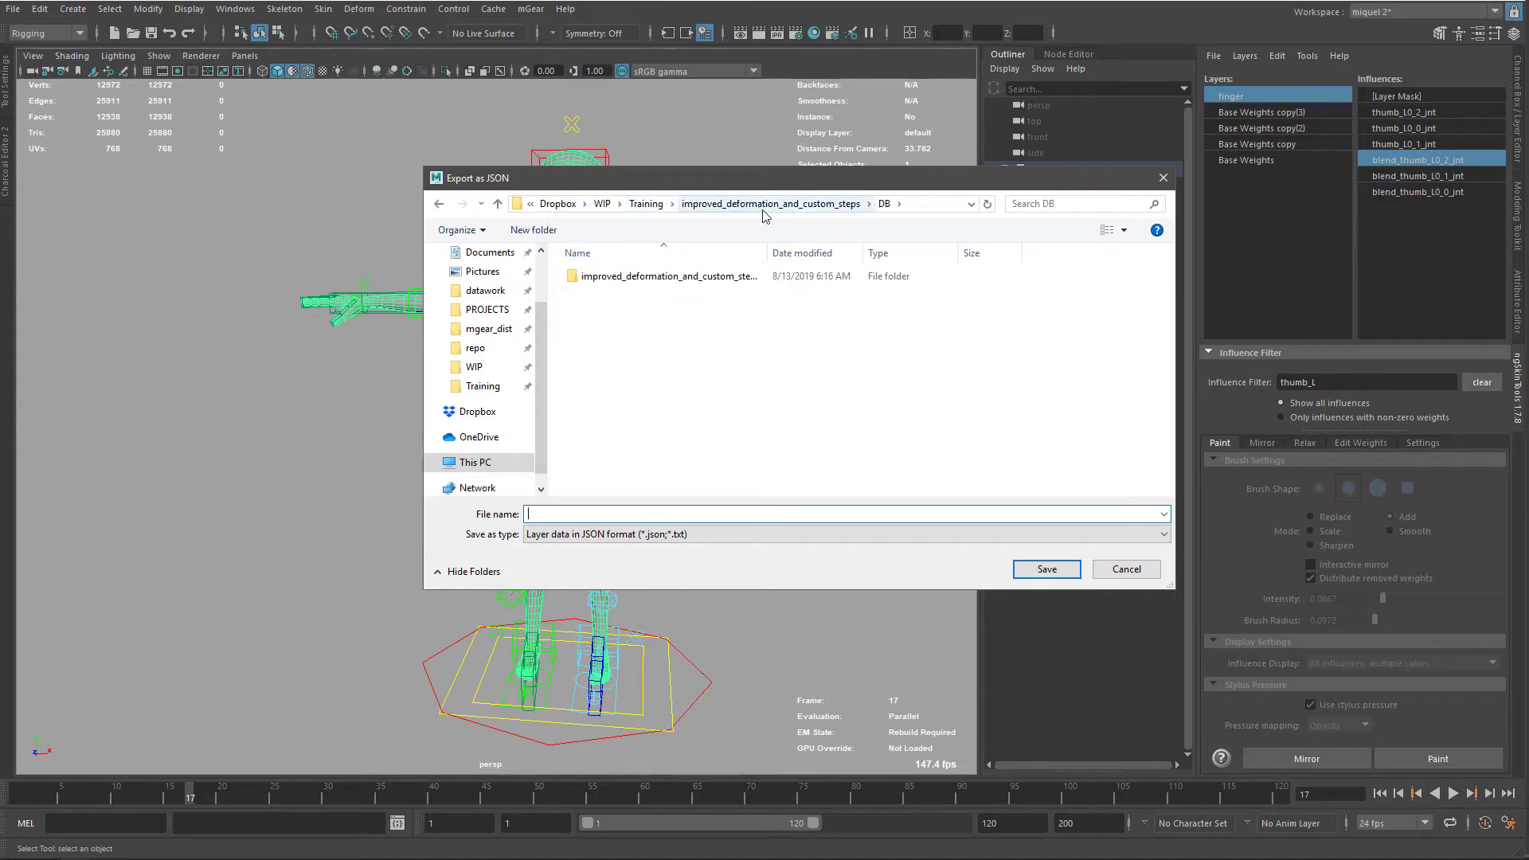
{"action": "left_click", "coordinate": [789, 211]}
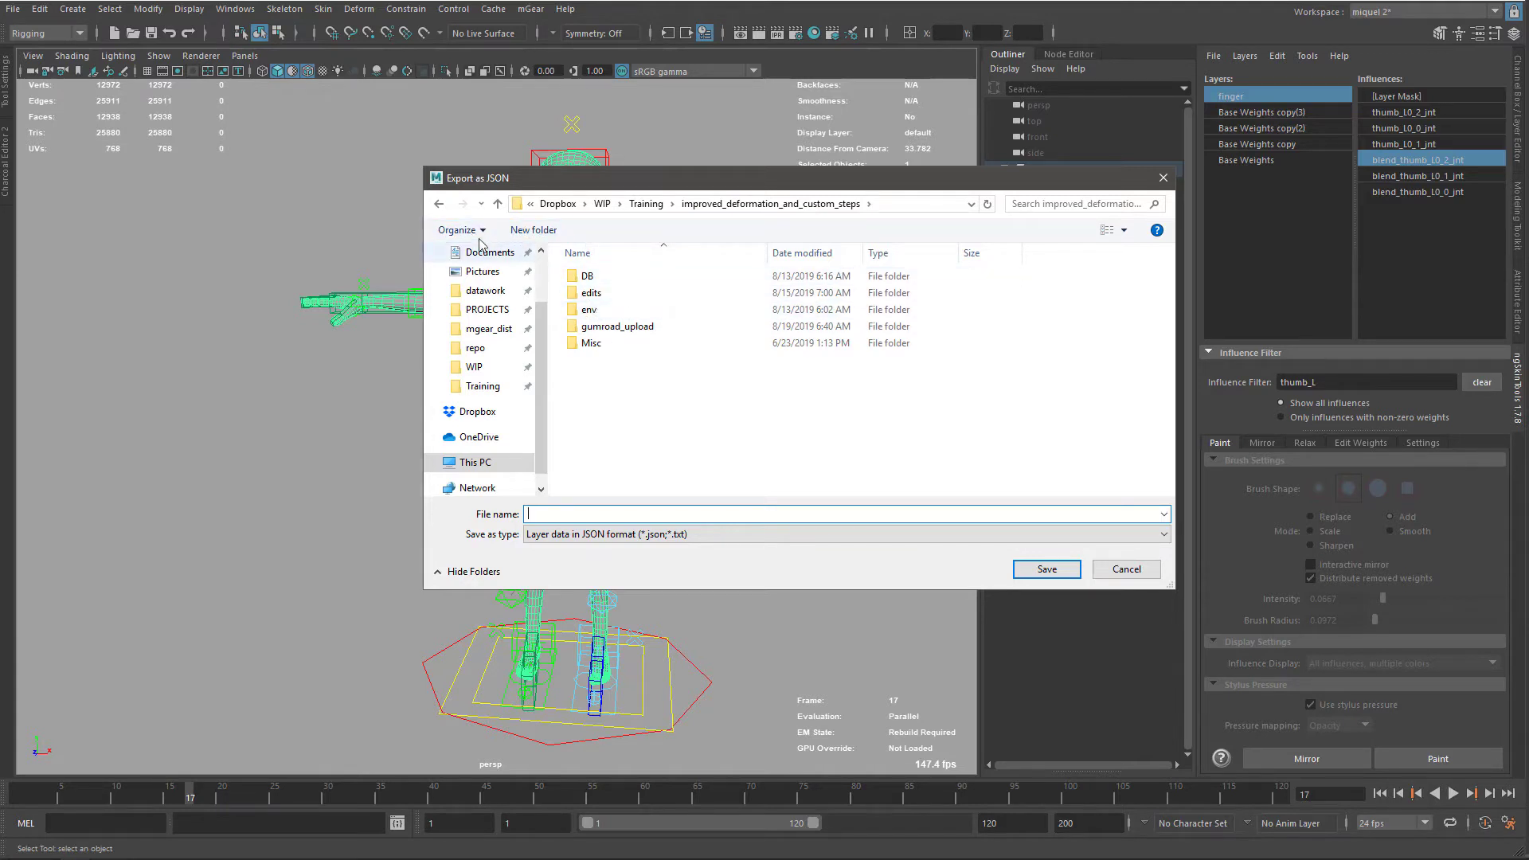
Create a folder named ngSkin and export the layer data into it as a JSON file named layers
{"action": "left_click", "coordinate": [522, 232]}
{"action": "type", "text": "ng"}
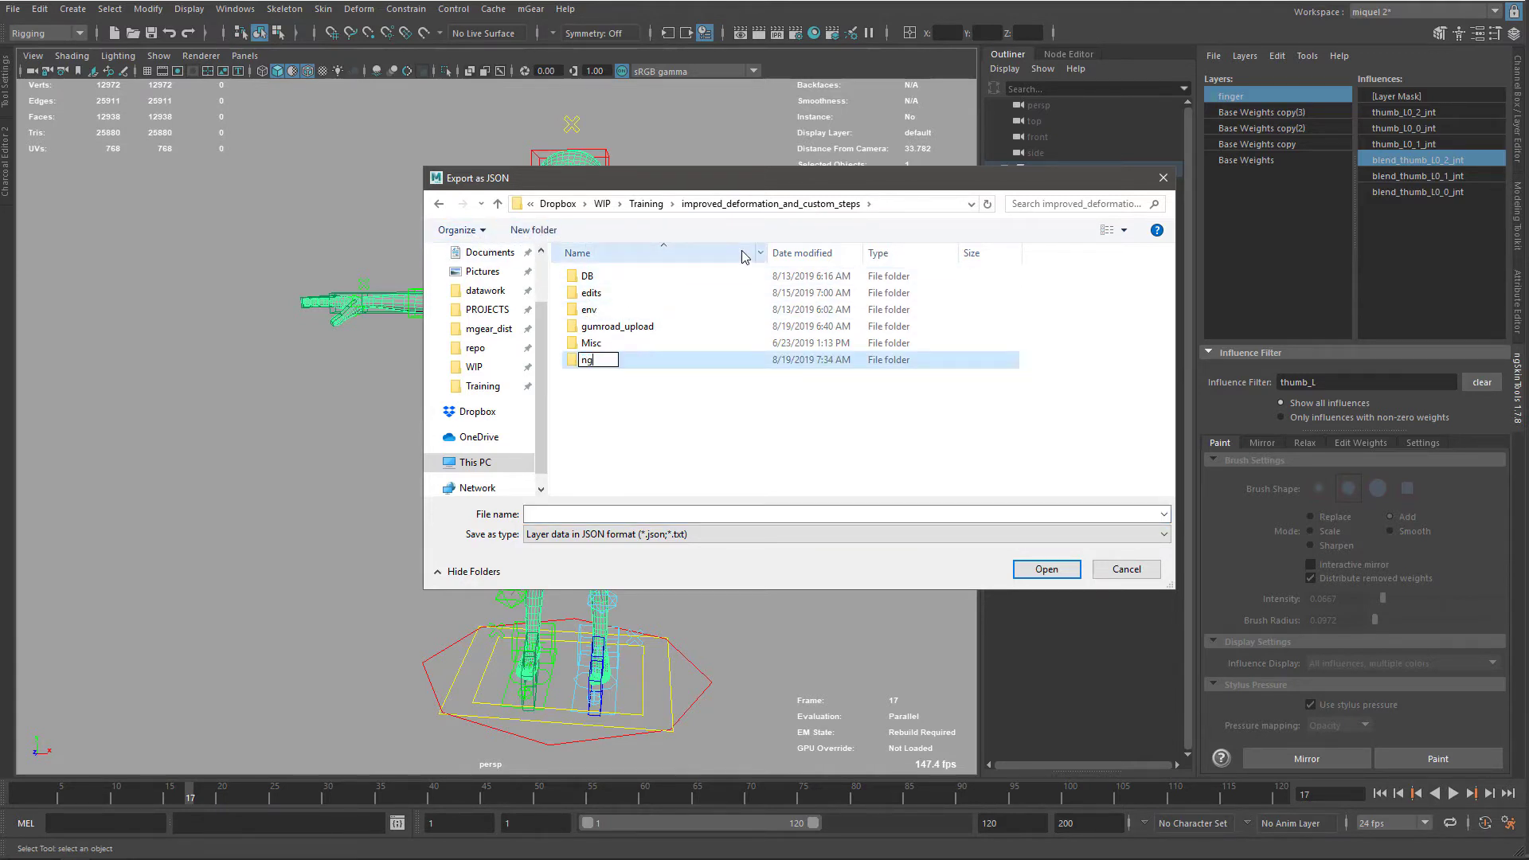
{"action": "key", "text": "Return"}
{"action": "key", "text": "Return"}
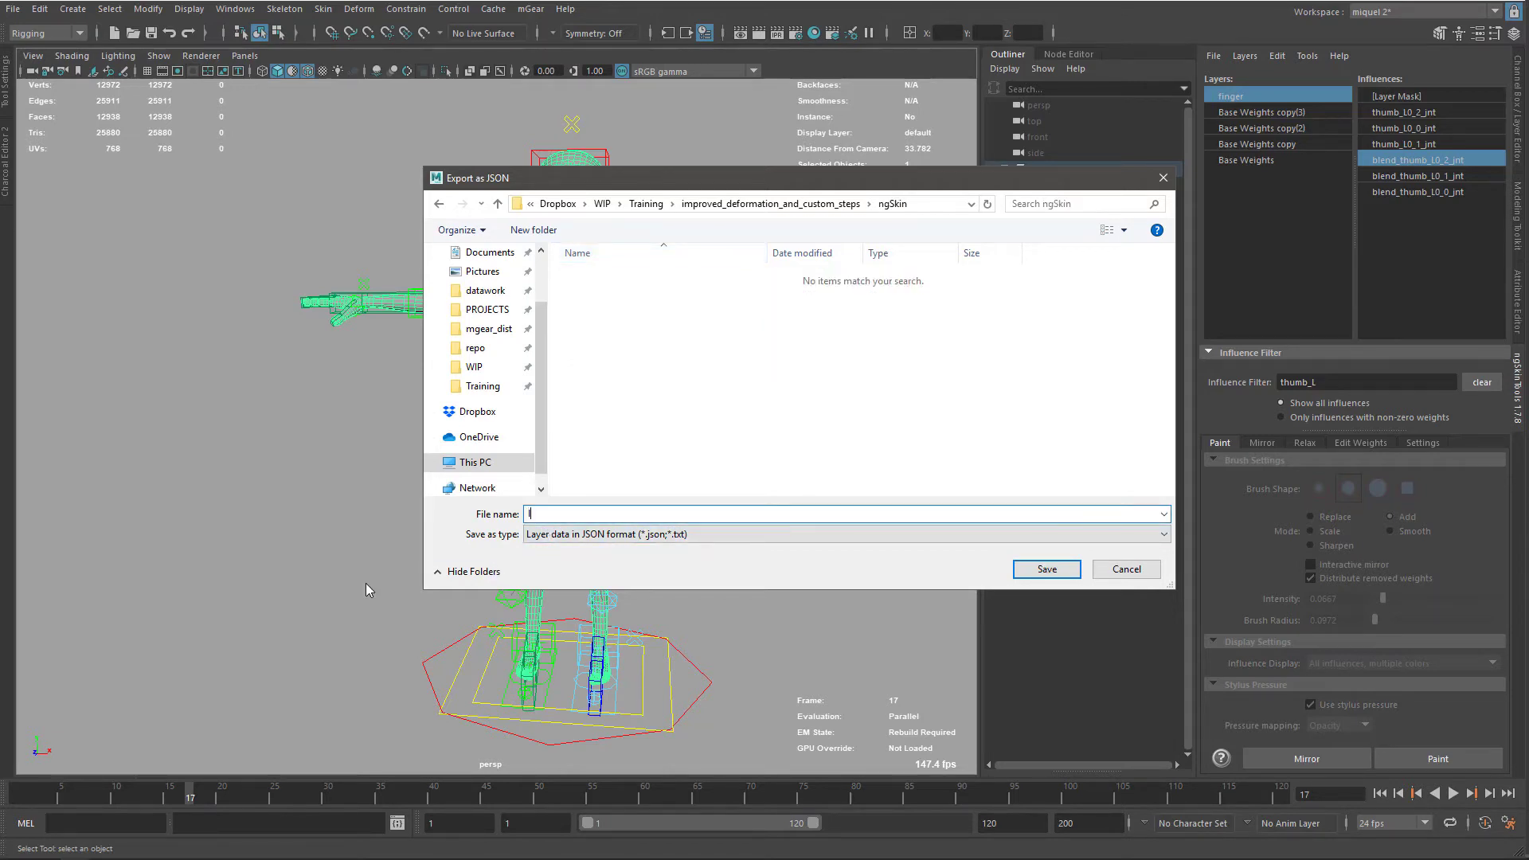
{"action": "type", "text": "layers"}
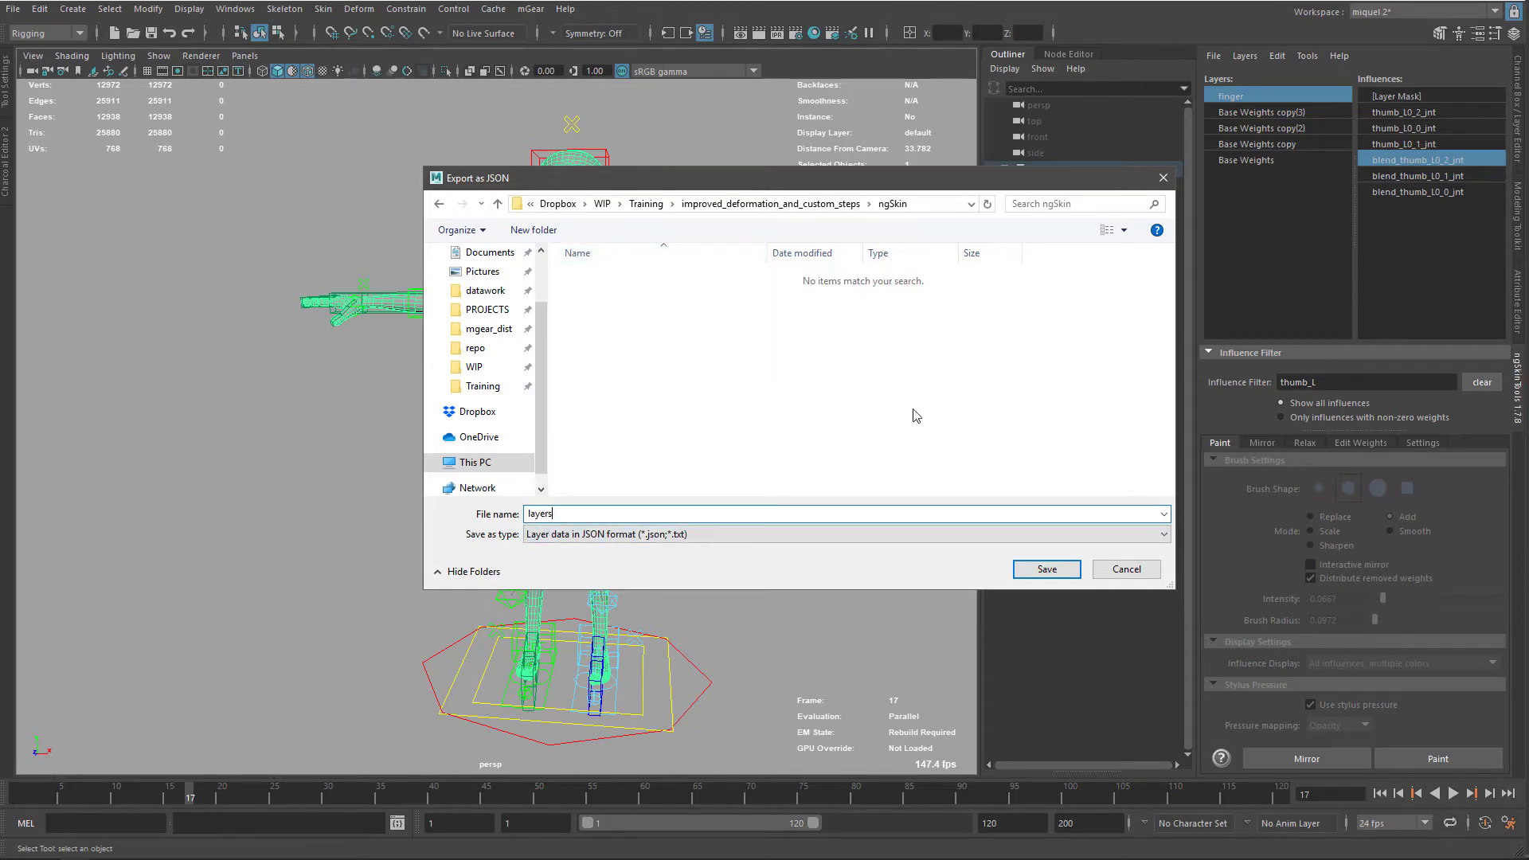
{"action": "left_click", "coordinate": [1043, 570]}
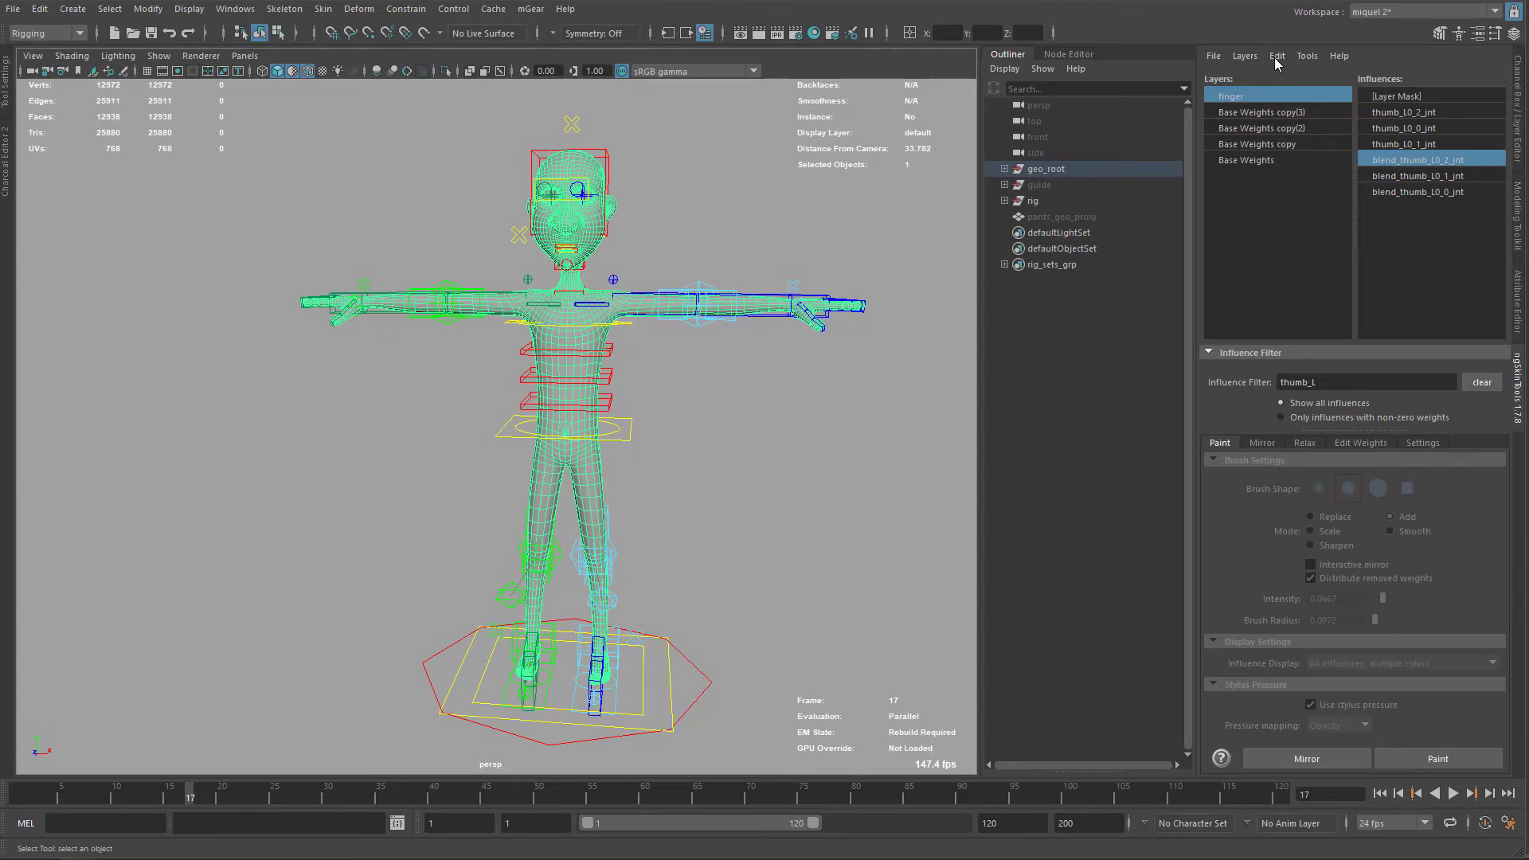
Delete all custom ngSkinTools nodes while preserving the skin weights, and save the scene
{"action": "left_click_drag", "start_coordinate": [847, 350], "coordinate": [836, 361], "text": "alt"}
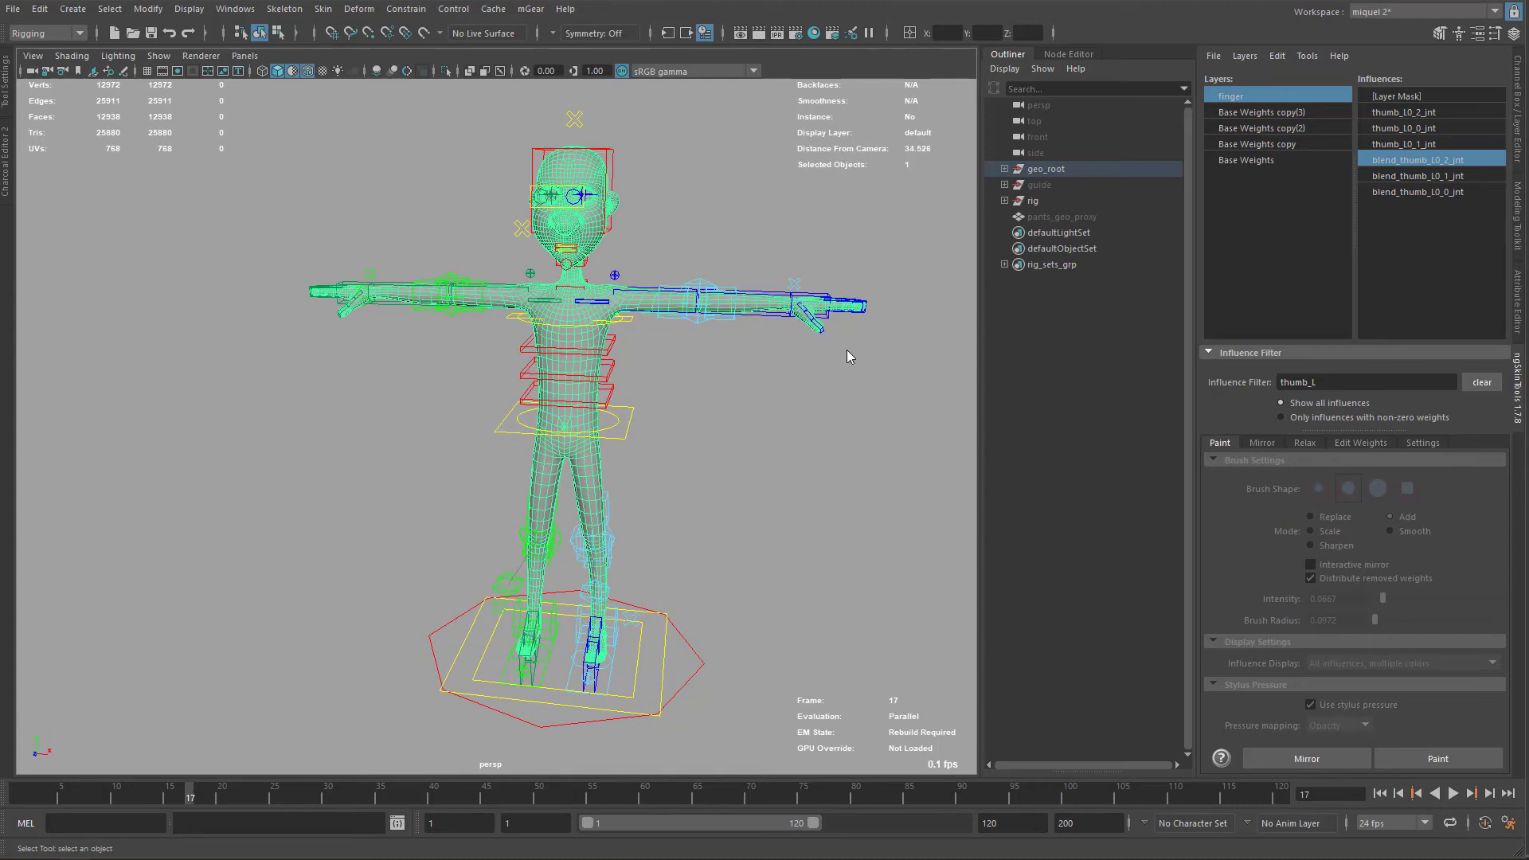
{"action": "left_click", "coordinate": [1279, 63]}
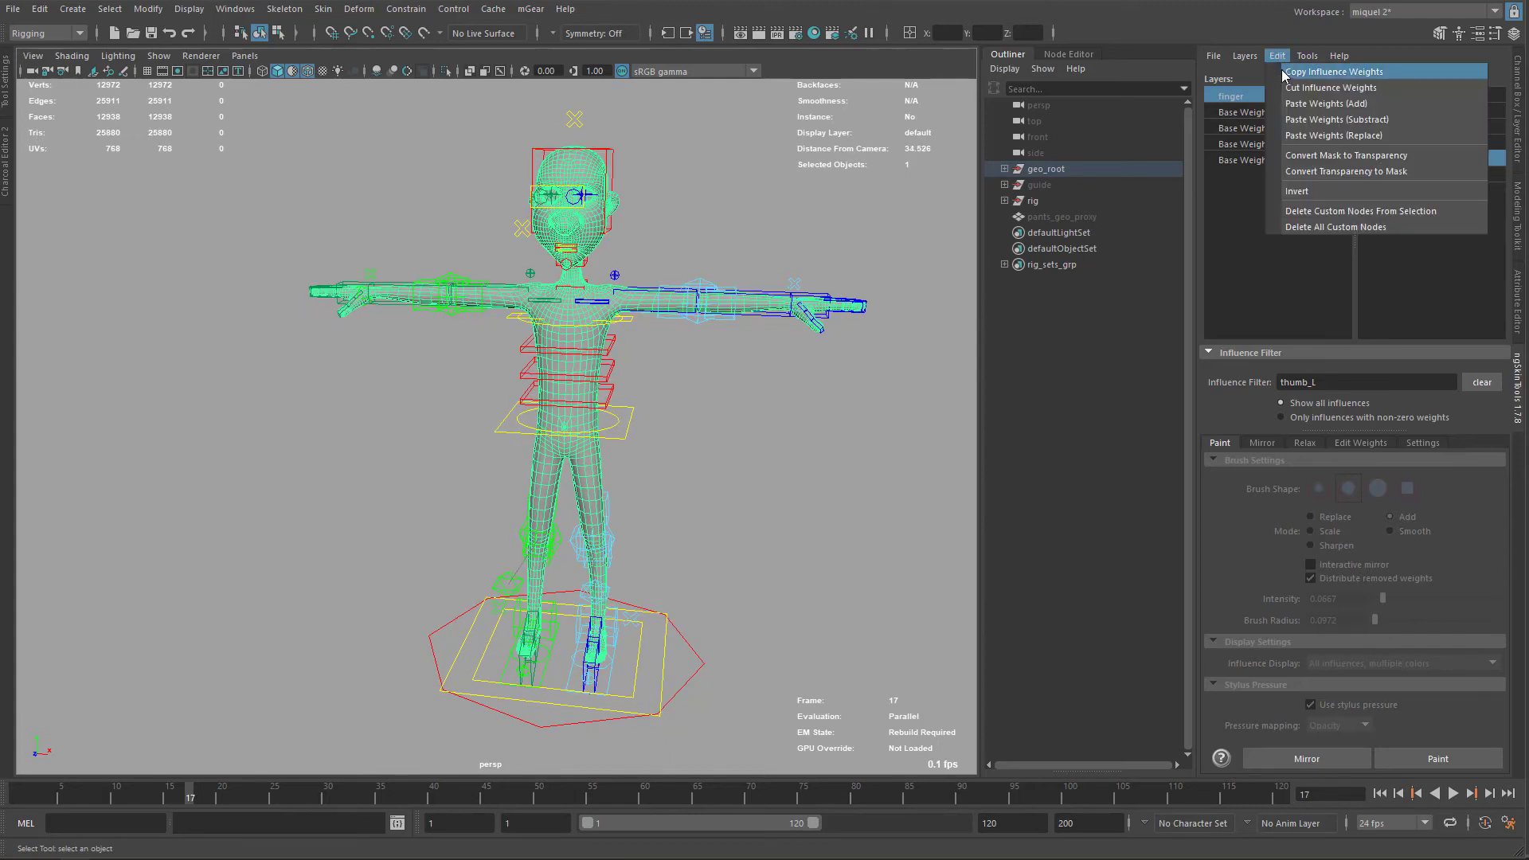
{"action": "left_click", "coordinate": [1299, 225]}
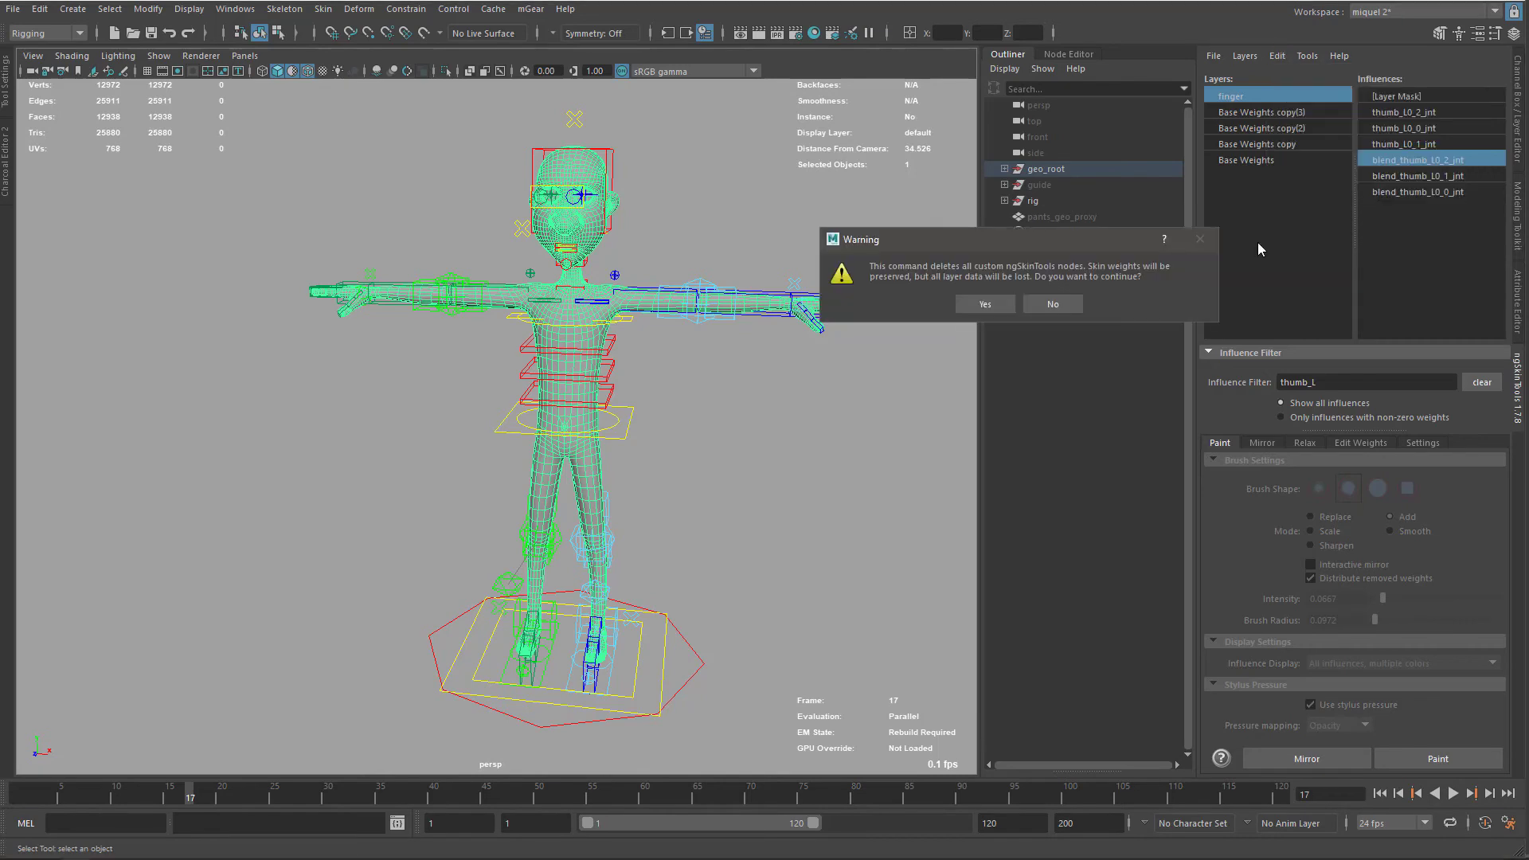
{"action": "left_click", "coordinate": [987, 307]}
{"action": "scroll", "coordinate": [700, 480], "scroll_direction": "down", "scroll_amount": 3}
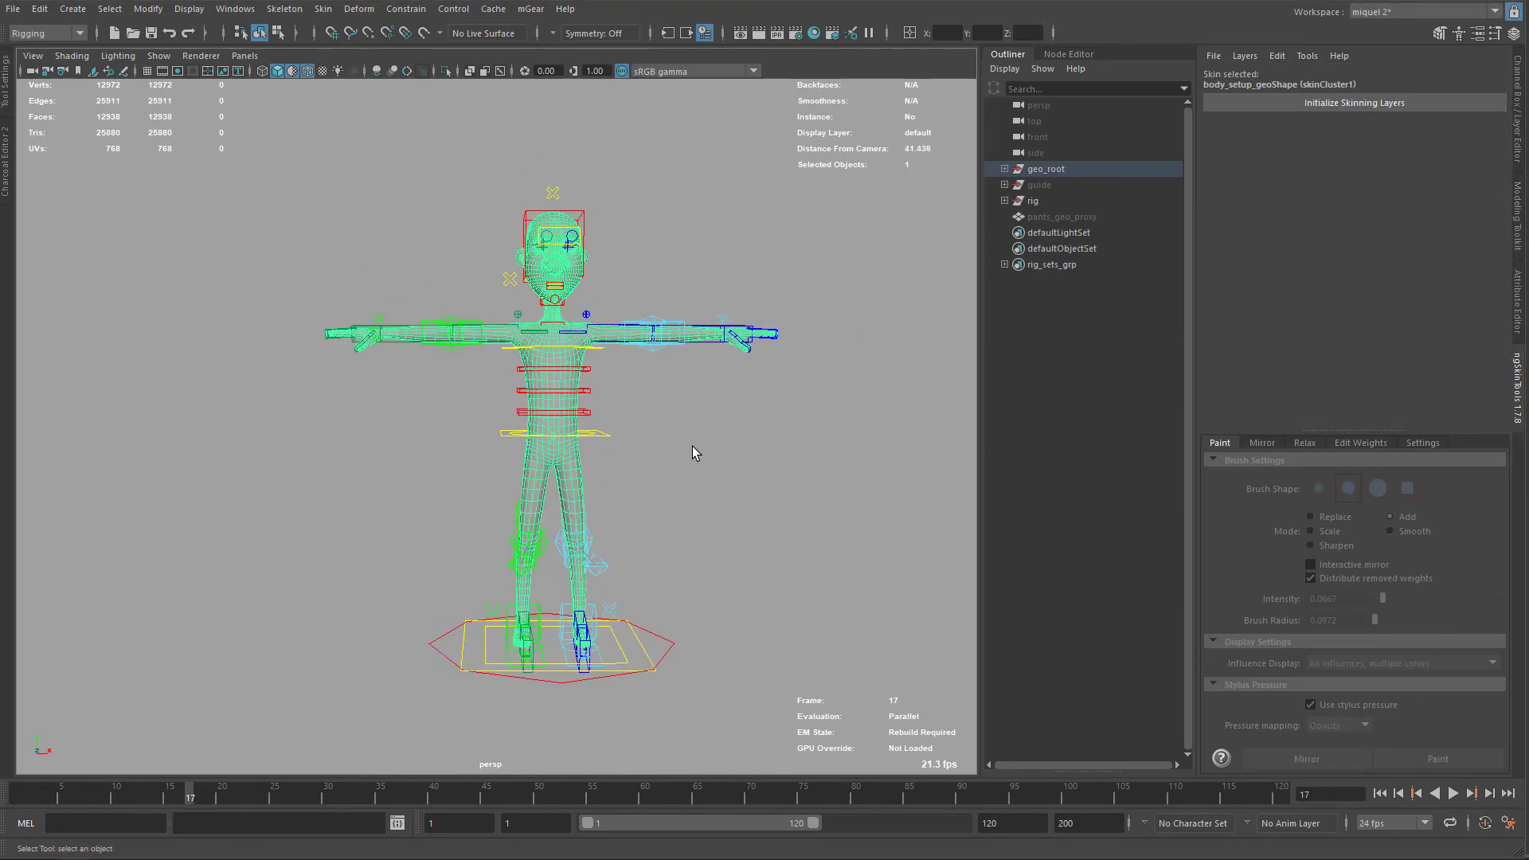
{"action": "key", "text": "ctrl+s"}
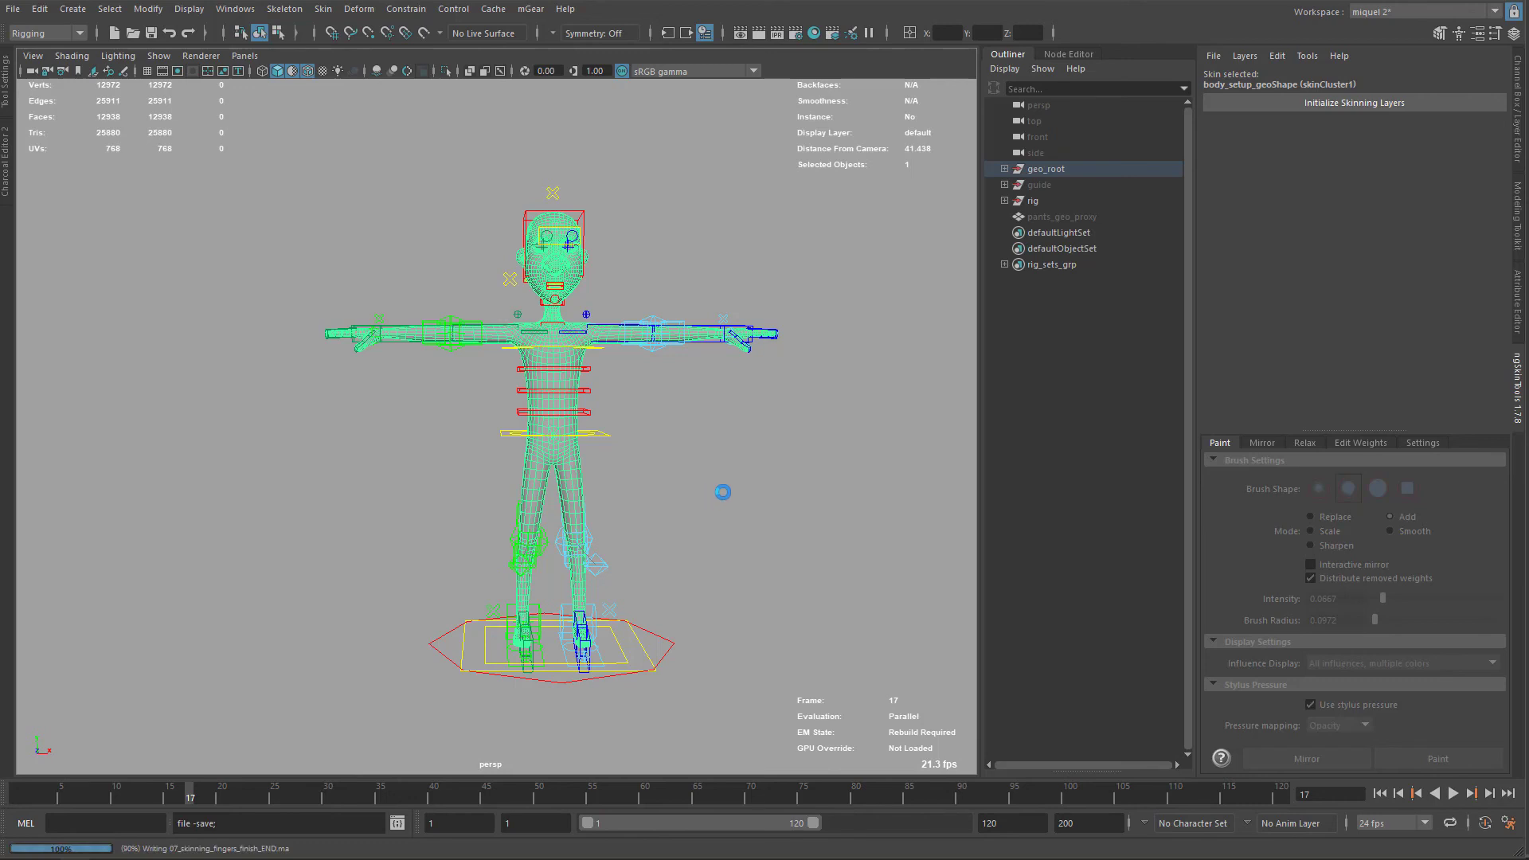